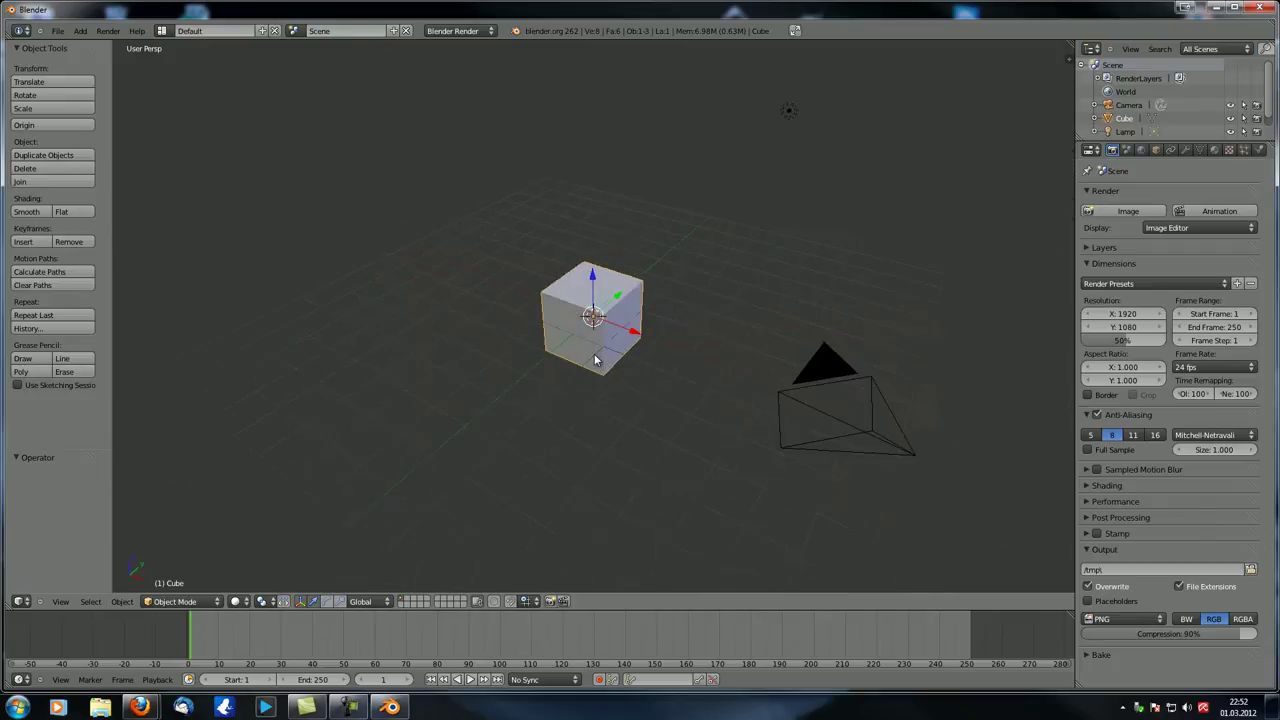
Step: Delete the default cube and add a monkey mesh at the scene's centre
key(x)
click(566, 298)
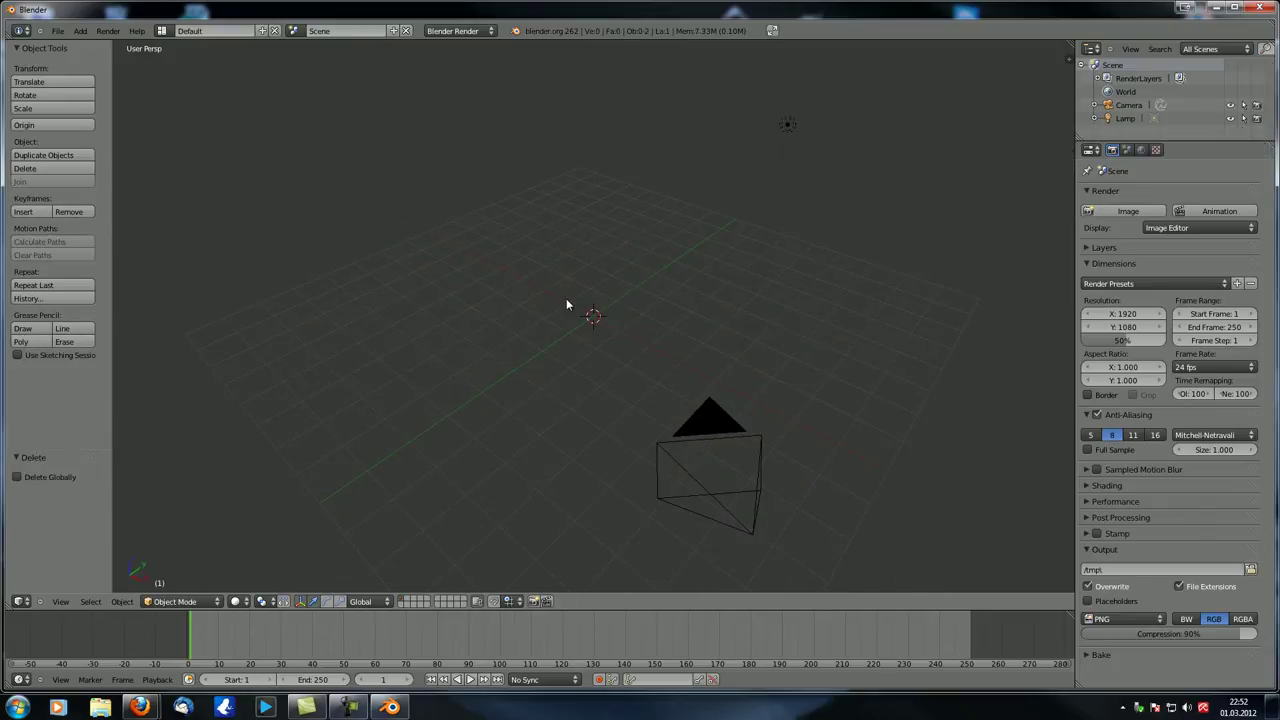
key(shift+a)
mouse_move(566, 299)
click(612, 409)
Step: Rotate the monkey 45° about the X axis and raise it about 0.48 along Z
middle_drag(616, 406, 706, 300)
text(rx45)
key(Return)
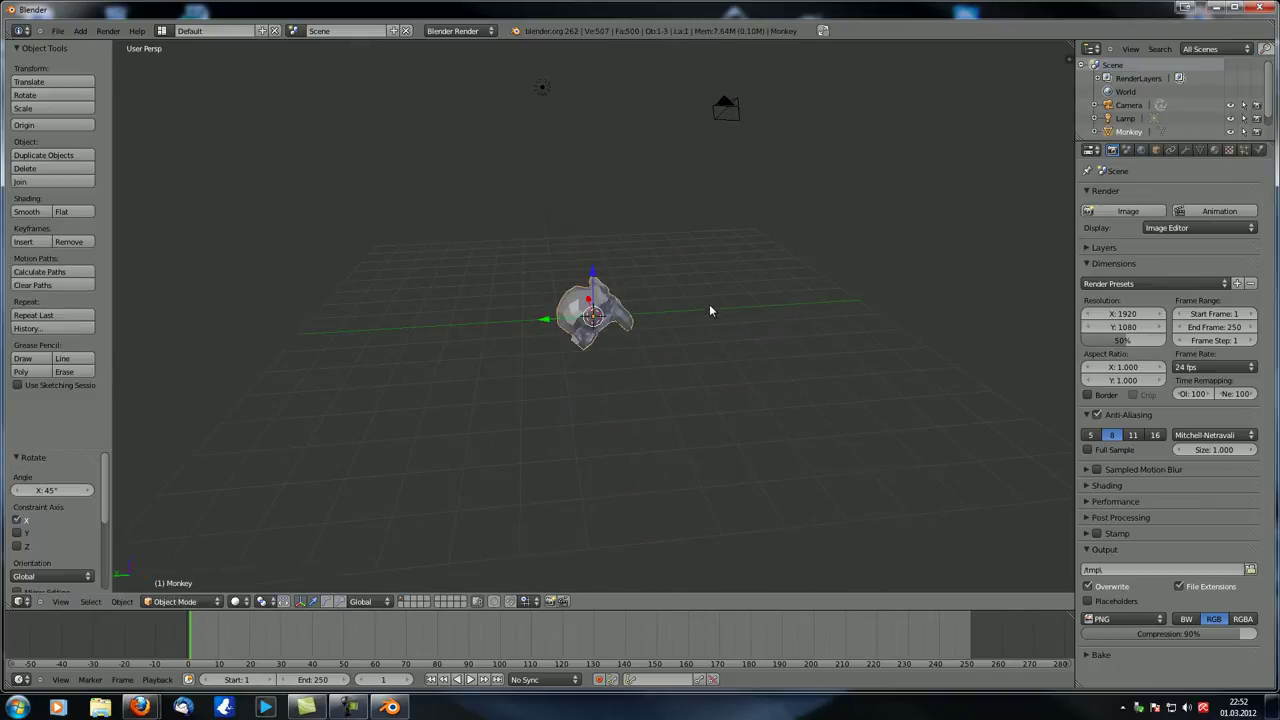
middle_drag(709, 304, 660, 300)
key(g)
key(z)
click(597, 262)
Step: In the right orthographic view, rotate the monkey about -10.8° and raise it about 0.07 along Z to rest on the ground line
key(KP_1)
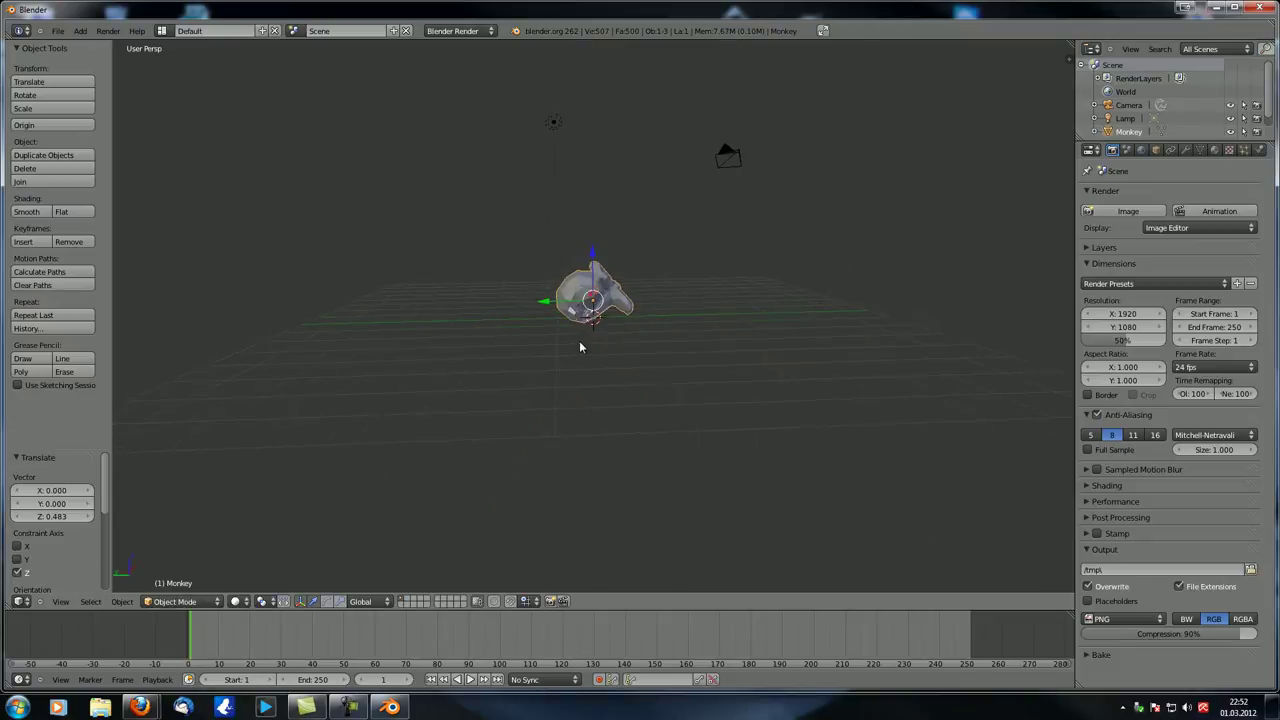
key(KP_5)
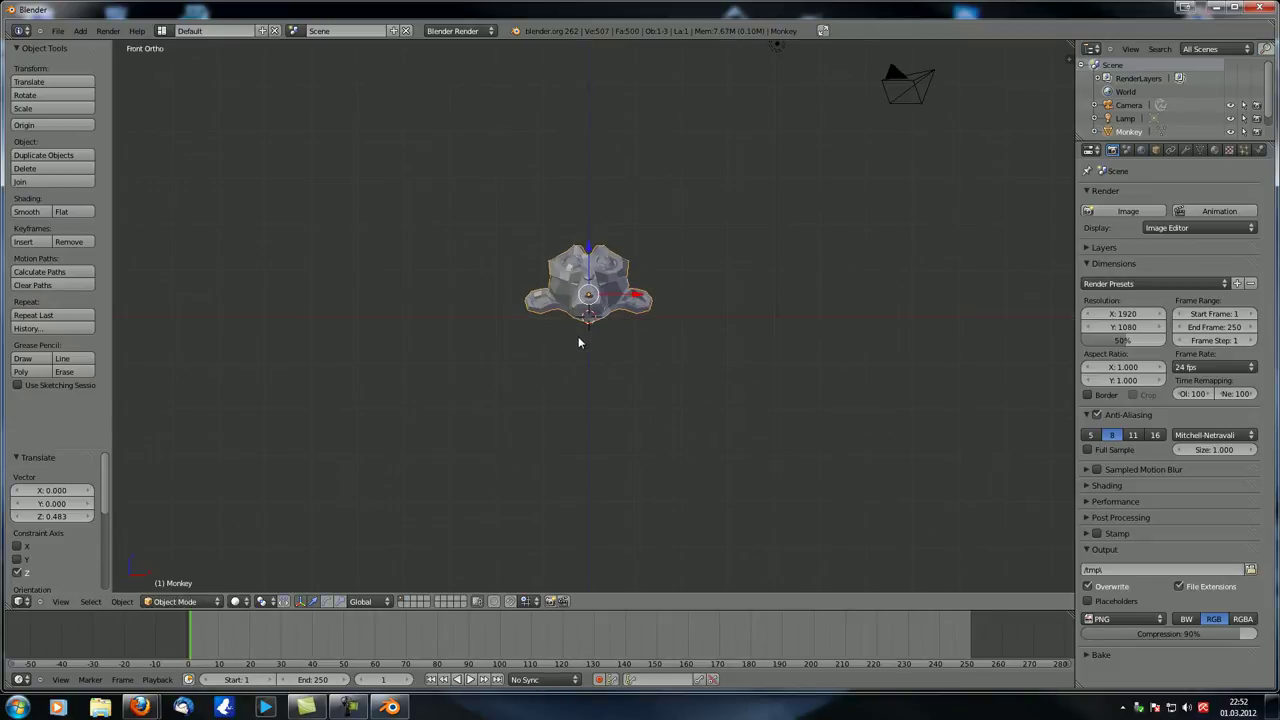
key(KP_6)
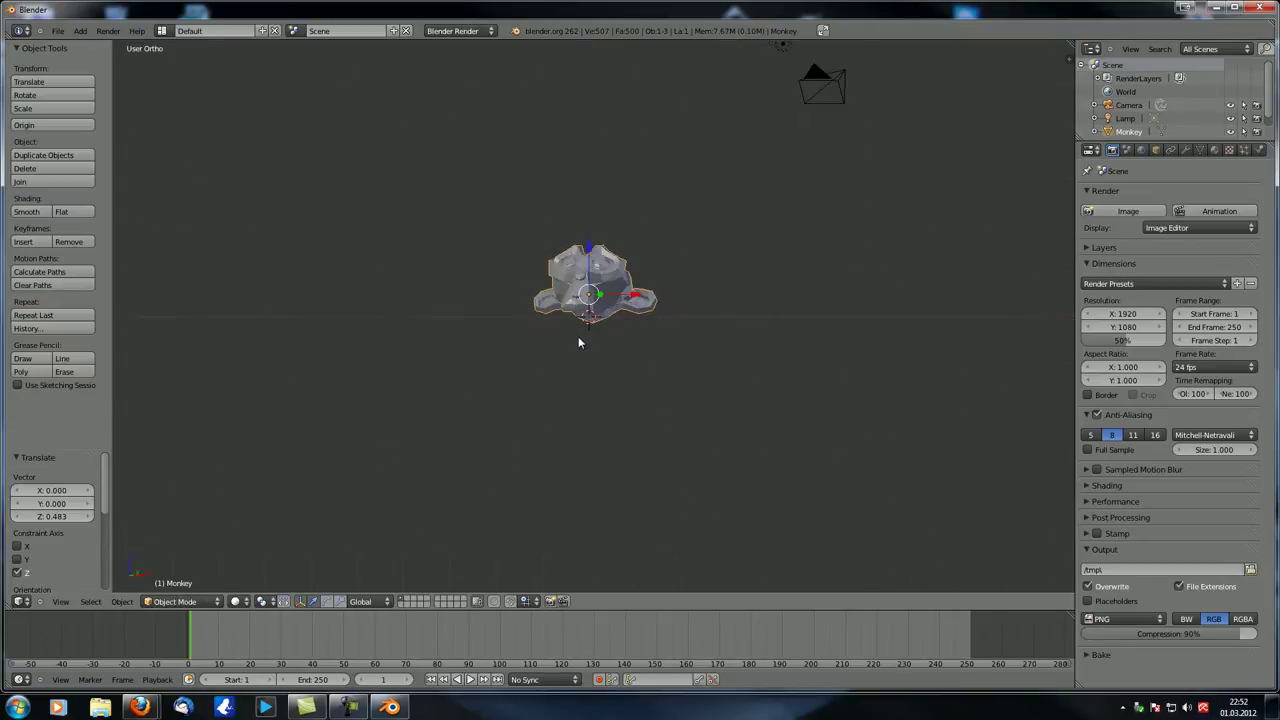
key(KP_6)
key(KP_3)
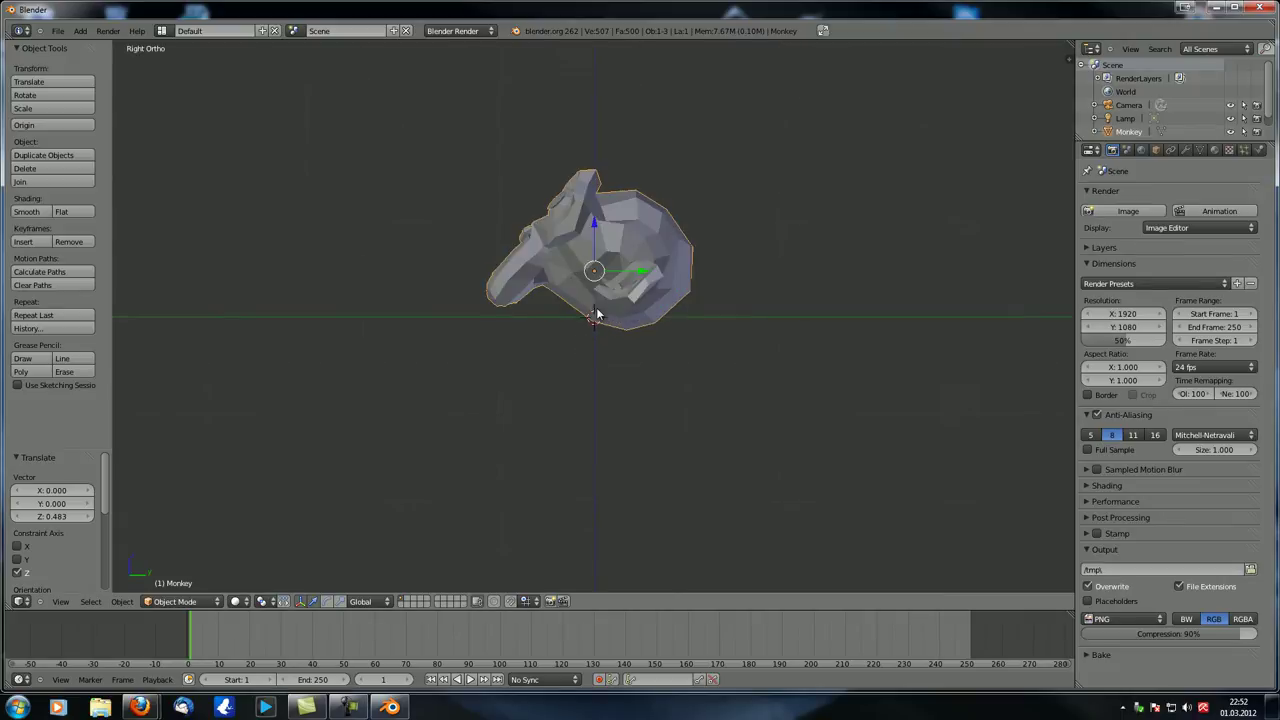
key(r)
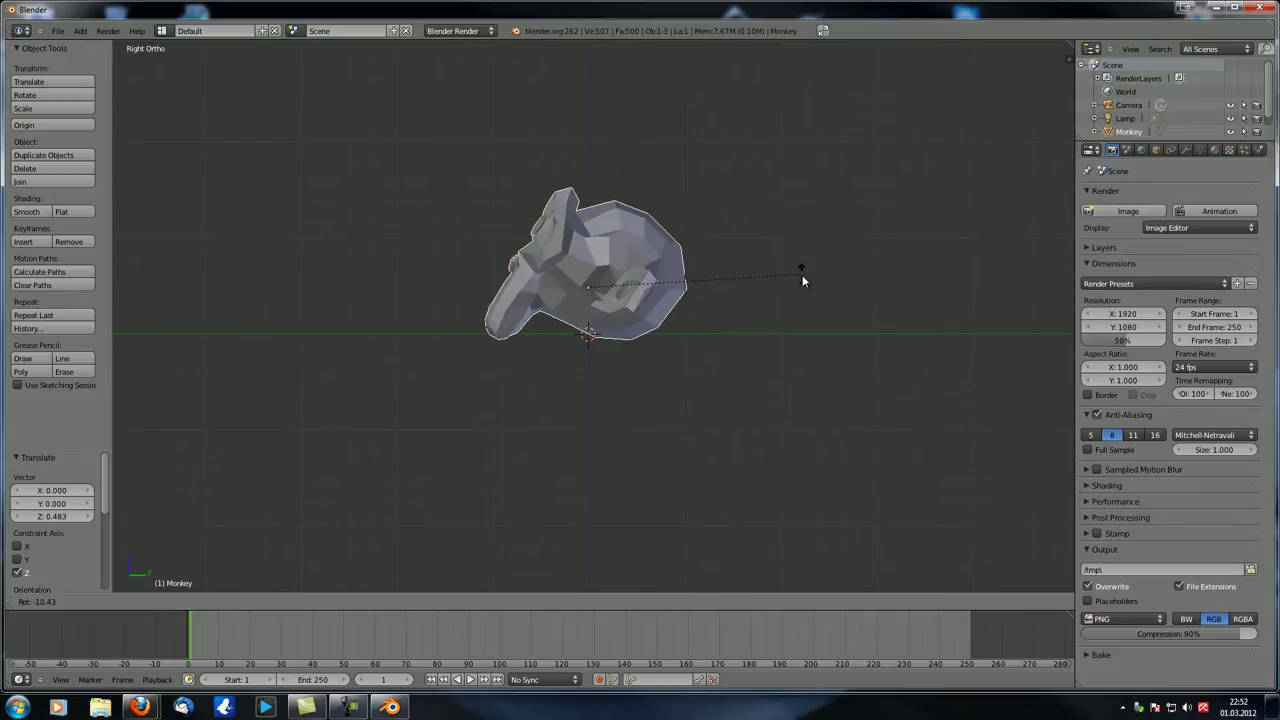
click(800, 272)
key(g)
key(z)
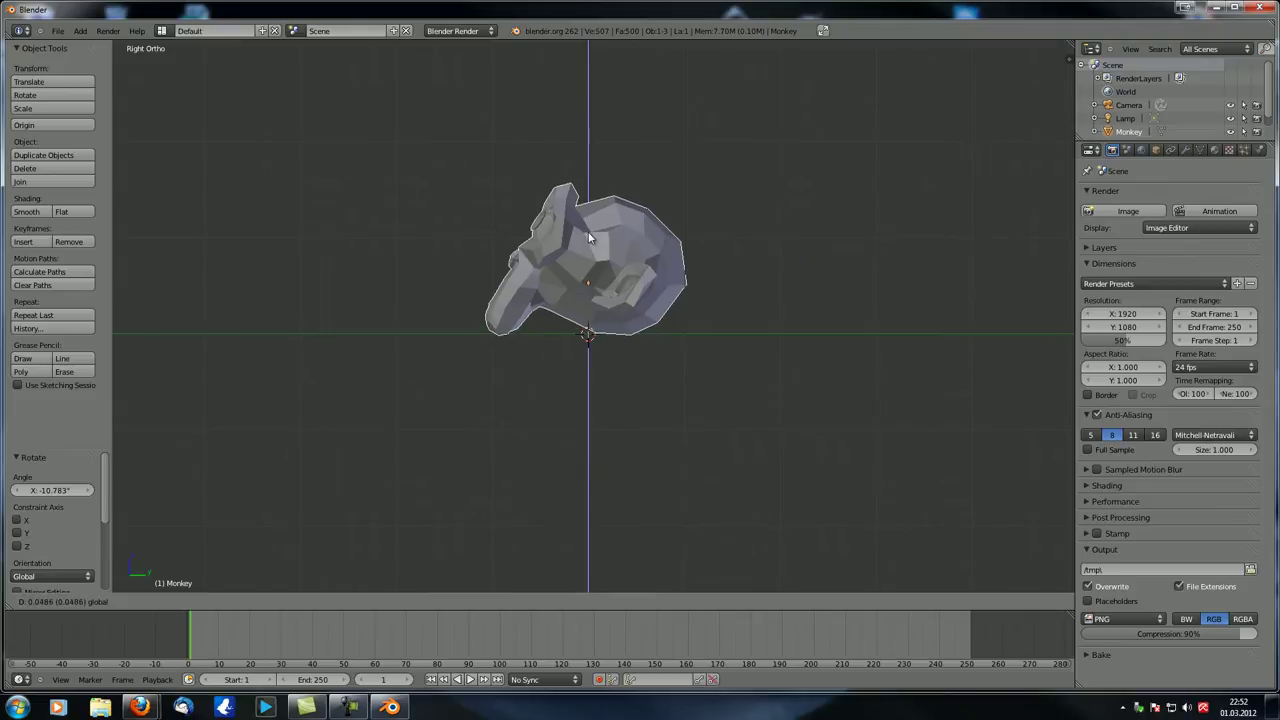
click(587, 232)
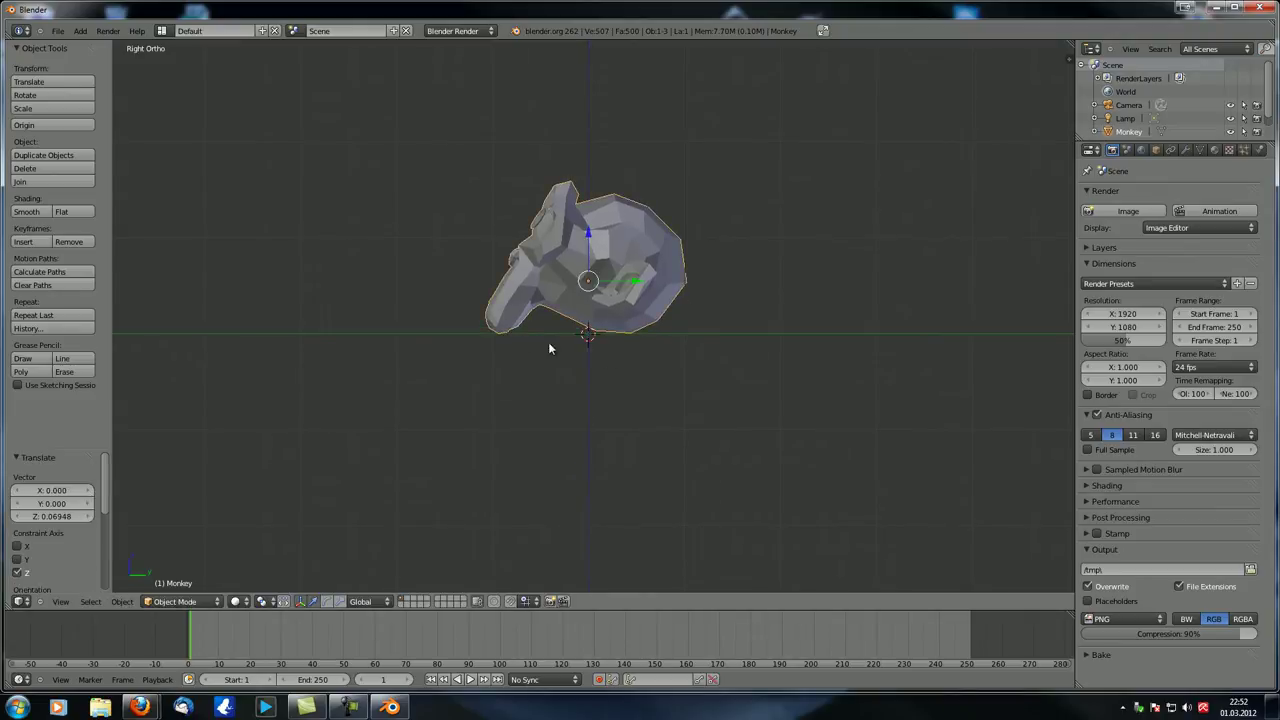
Step: Add a plane beneath the monkey and scale it up by about 11.7 as a floor
middle_drag(582, 342, 609, 397)
scroll(540, 380, down, 3)
key(shift+a)
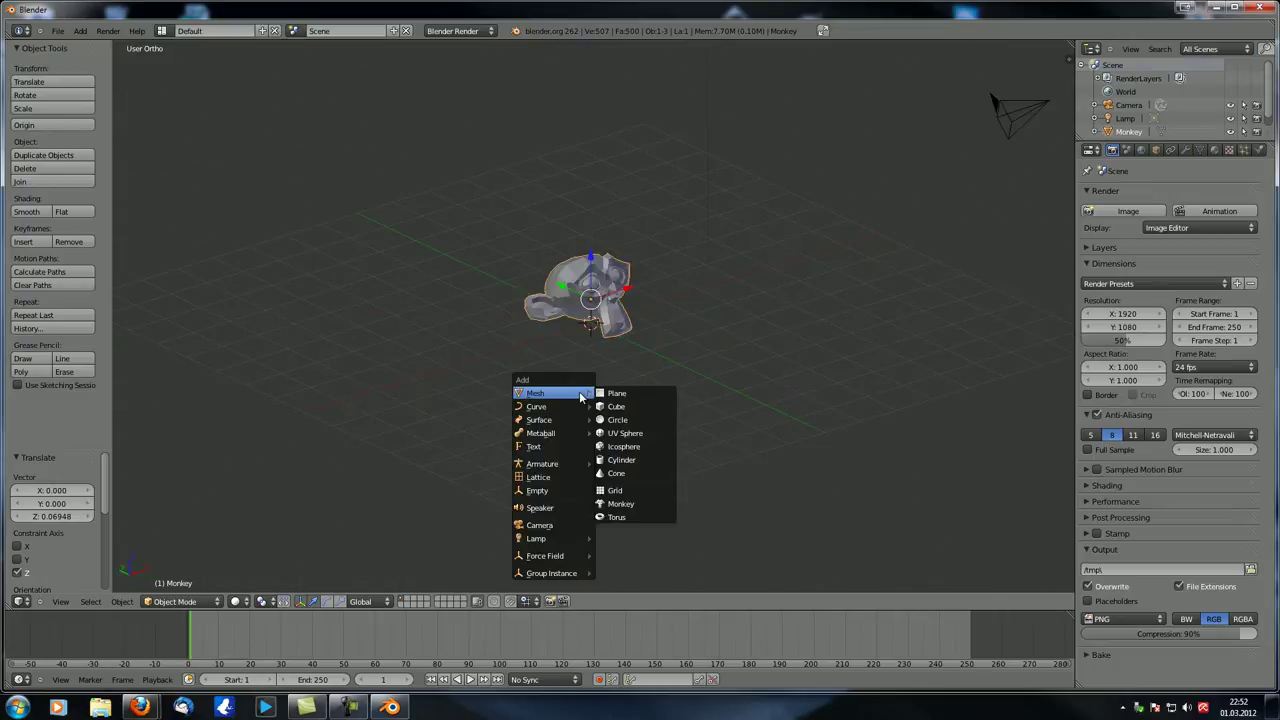
click(614, 394)
key(s)
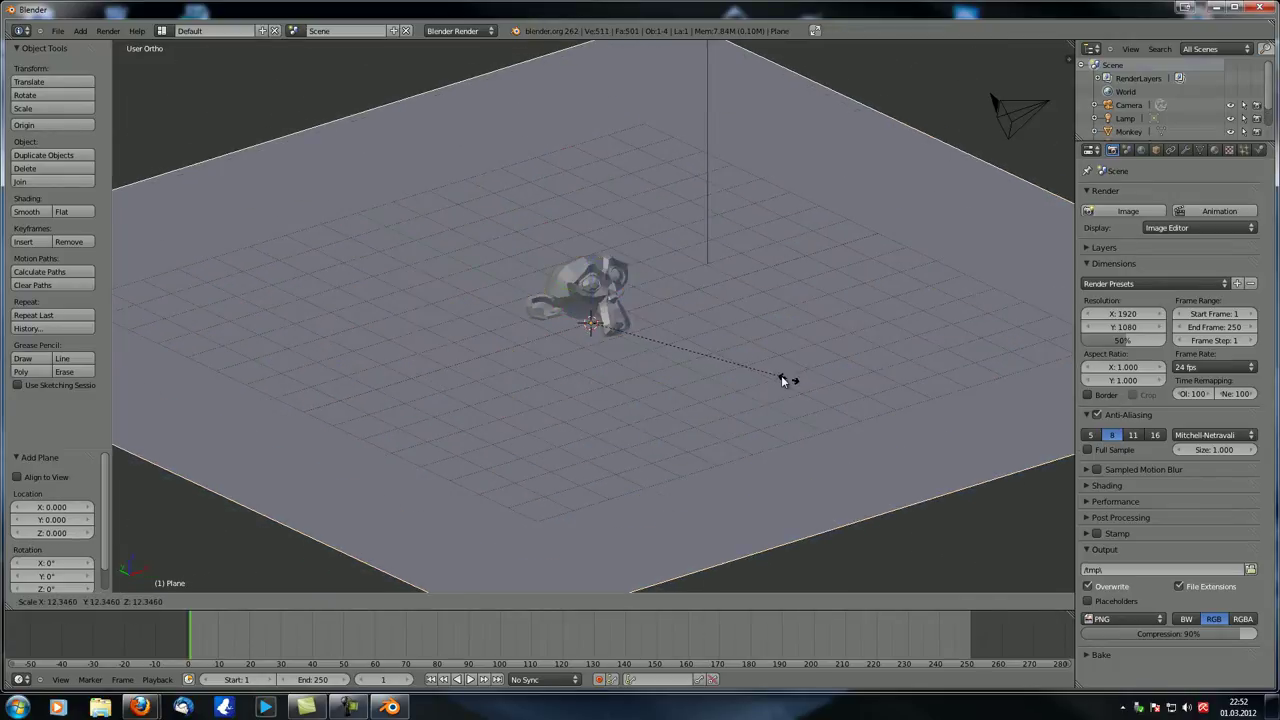
click(778, 374)
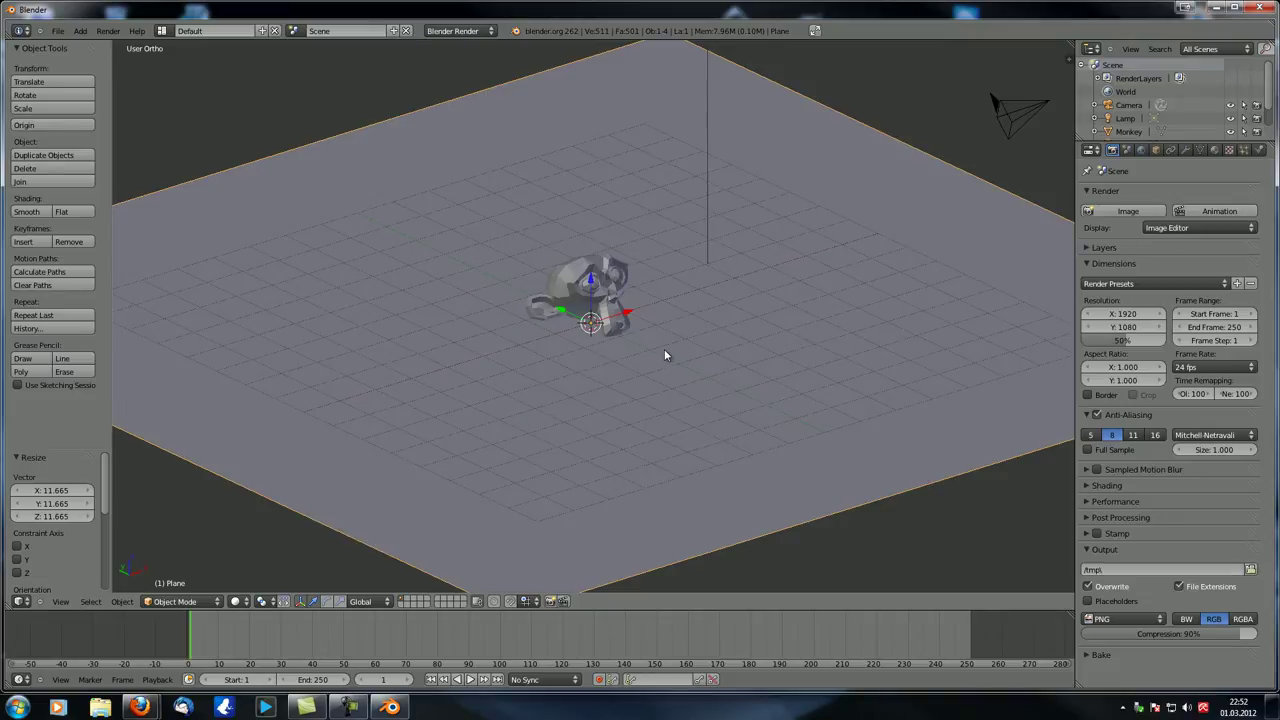
Step: Select the lamp above the plane and change its type to Hemi, trying the Sun type in between
scroll(666, 354, down, 4)
middle_drag(666, 354, 629, 372)
right_click(683, 204)
middle_drag(683, 204, 650, 270)
click(1185, 150)
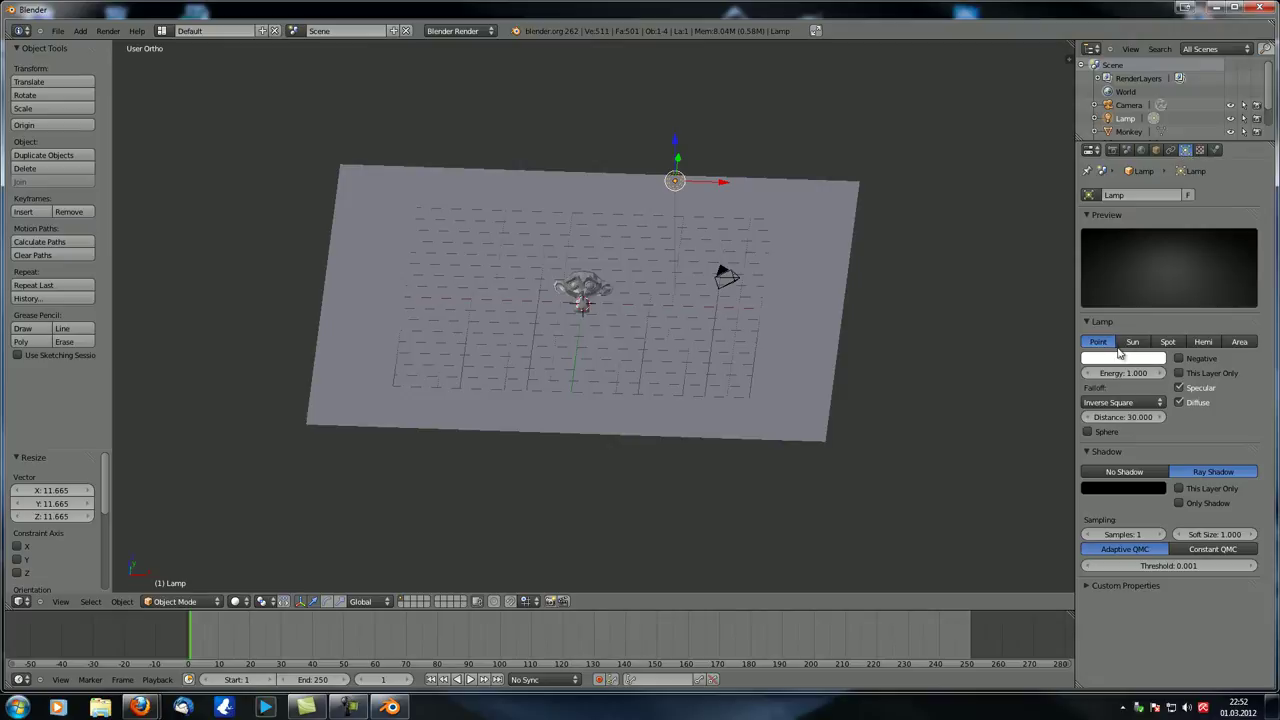
click(1202, 342)
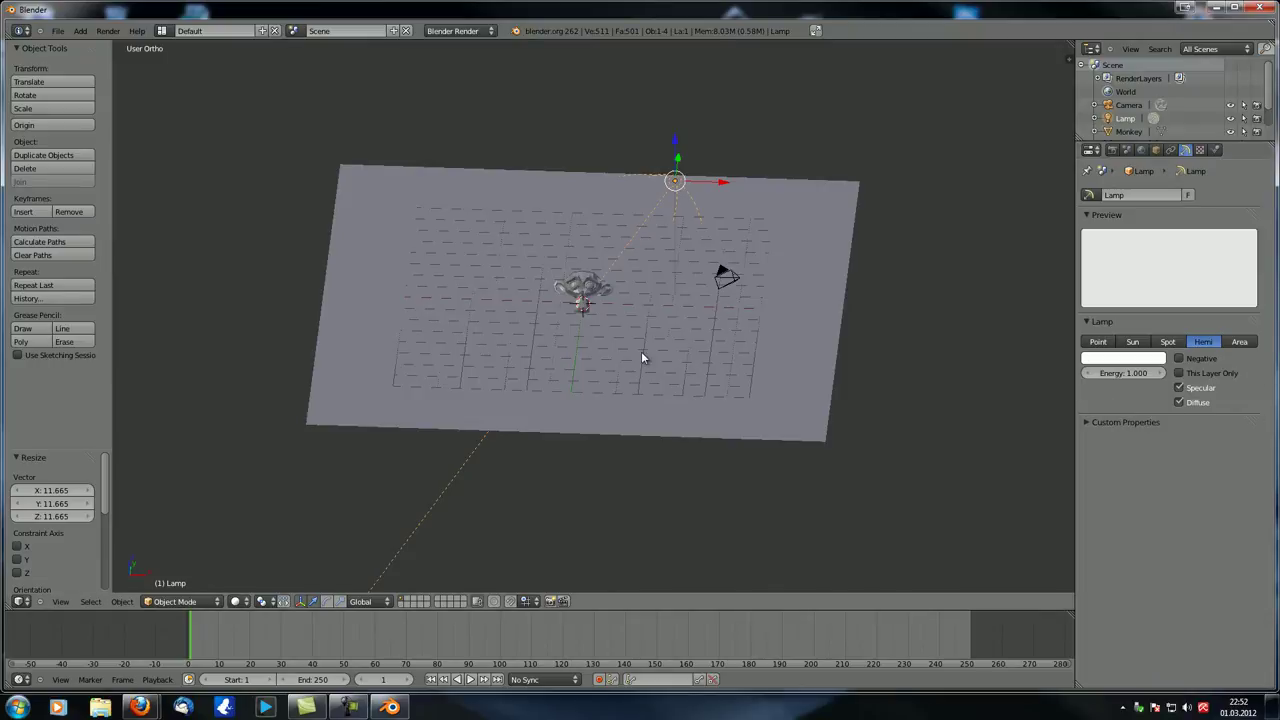
click(1133, 343)
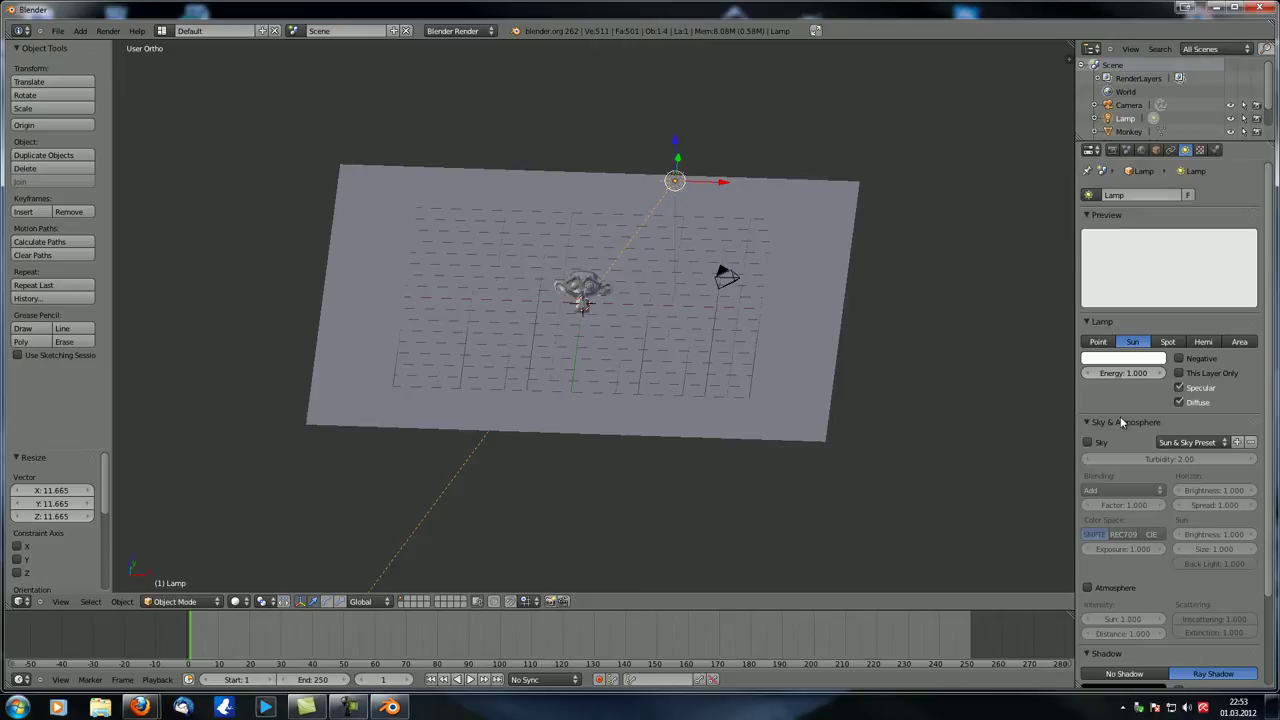
click(1203, 342)
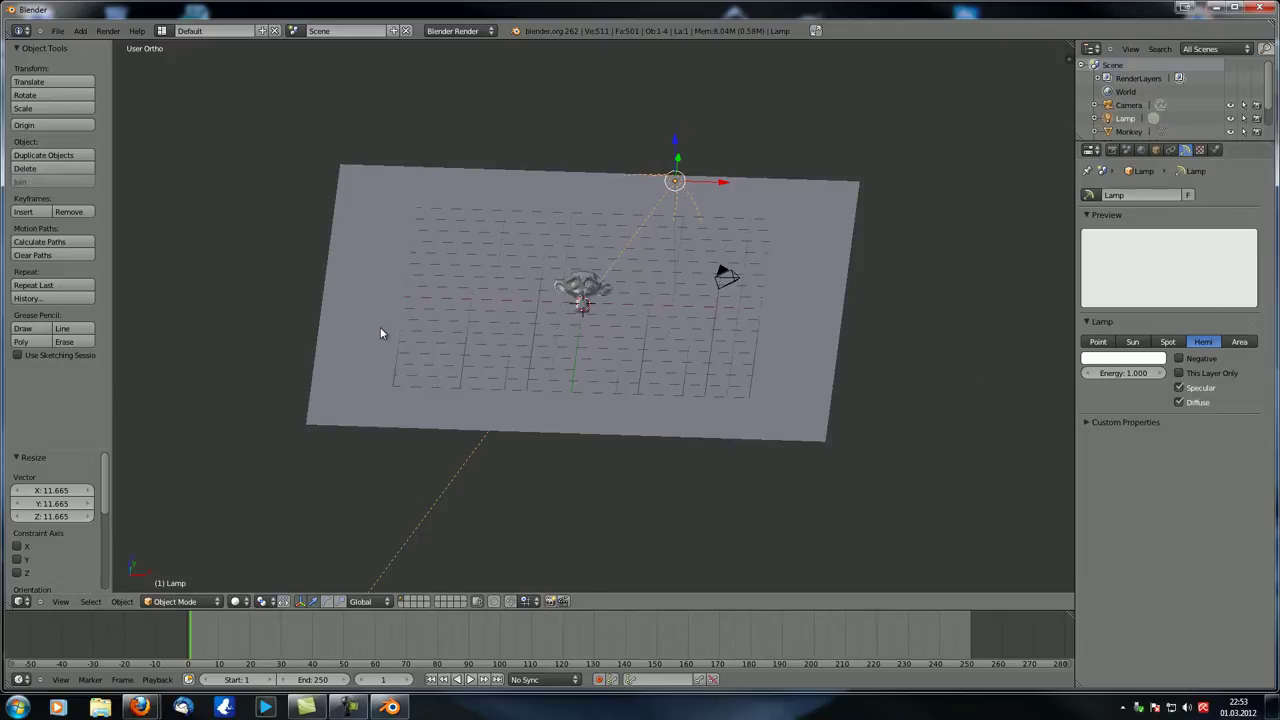
Step: Frame the monkey's face in close-up from a low front angle and align the camera to this view
middle_drag(366, 328, 463, 331)
scroll(600, 357, up, 3)
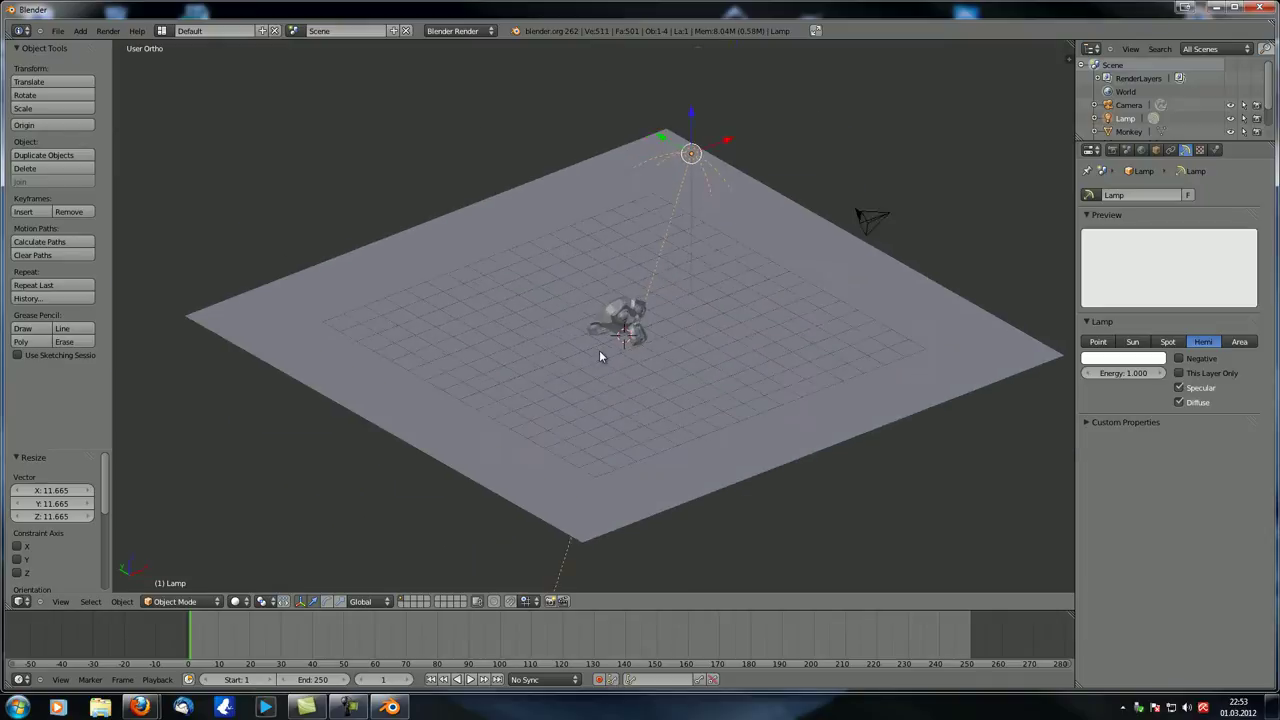
middle_drag(628, 355, 588, 346)
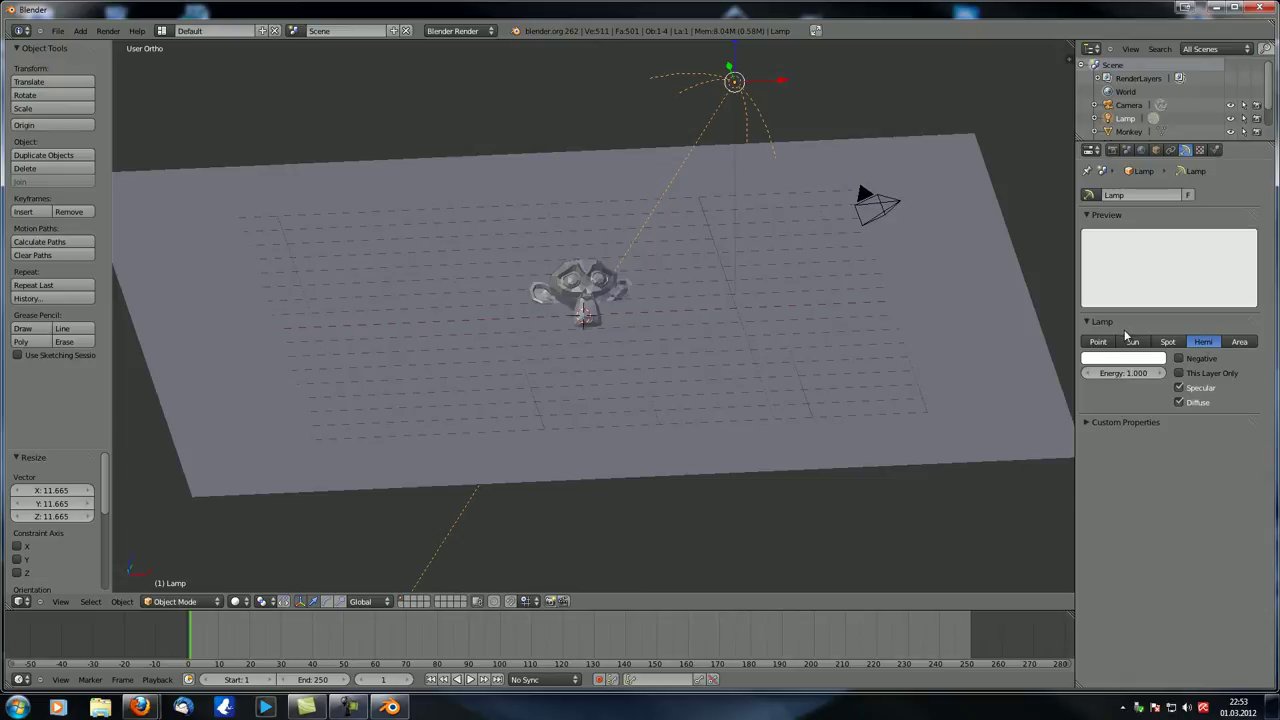
middle_drag(830, 337, 590, 355)
scroll(637, 337, up, 5)
scroll(660, 330, up, 3)
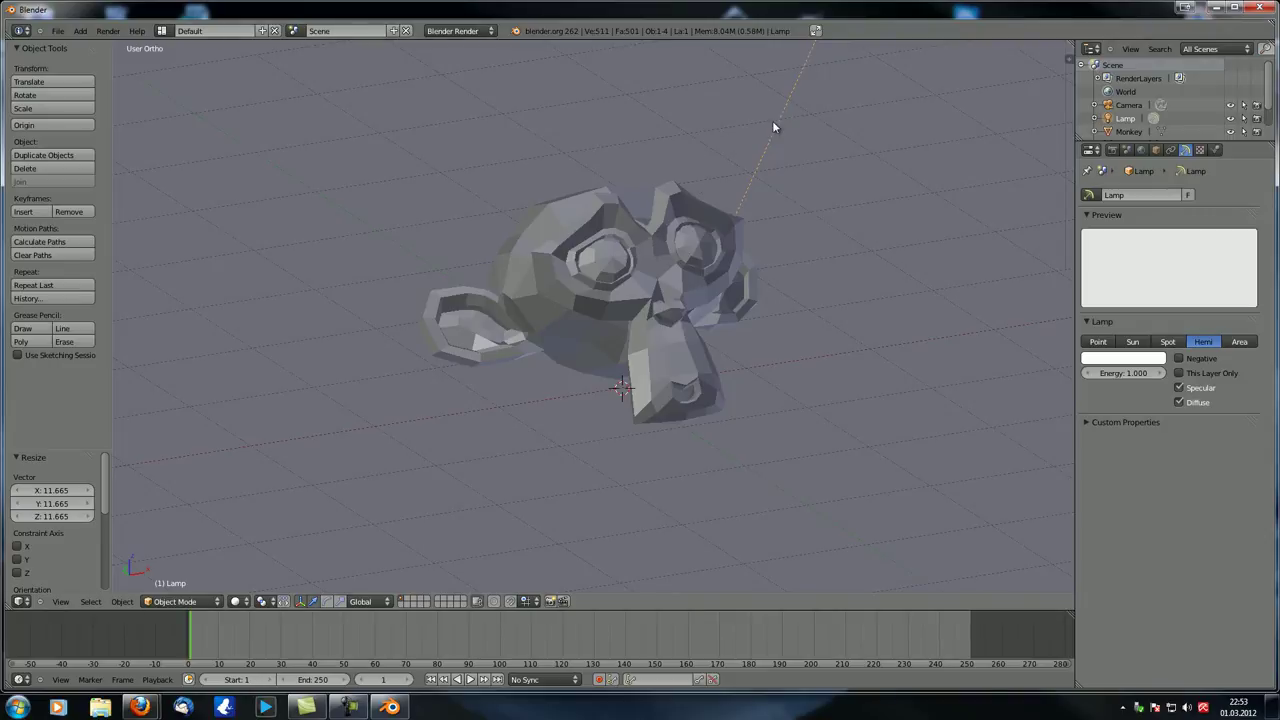
key(ctrl+alt+KP_0)
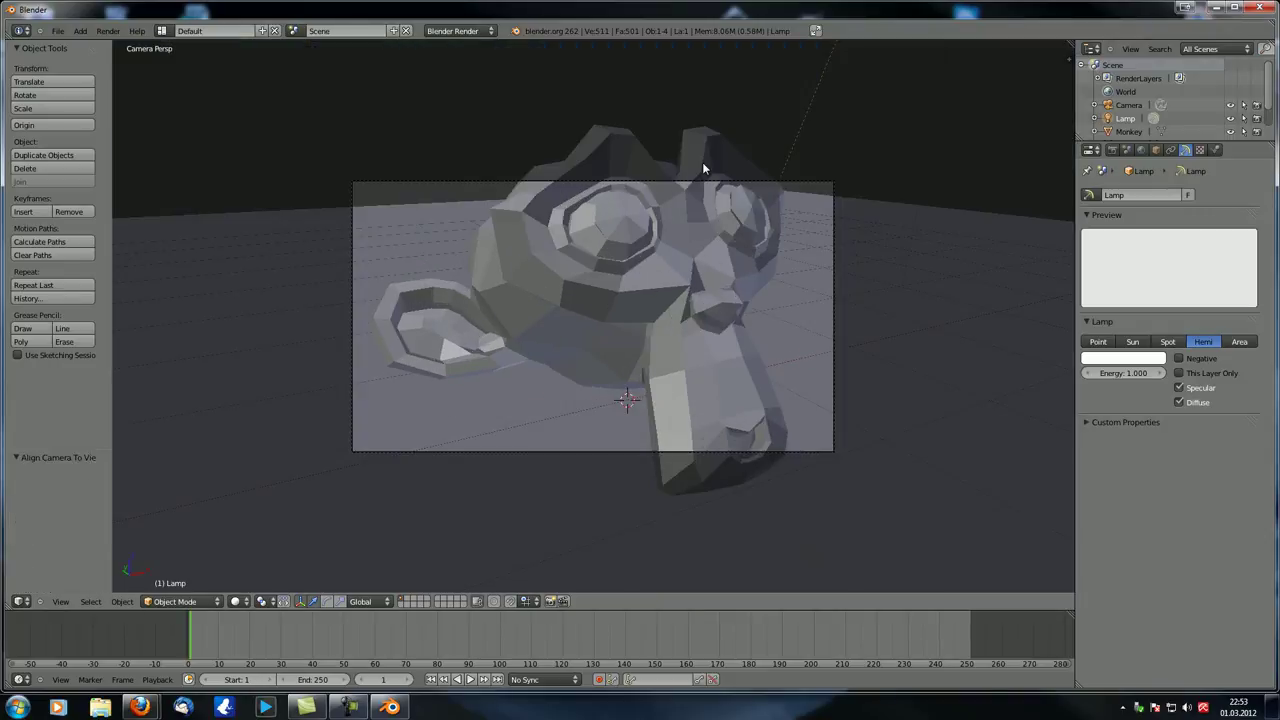
Step: Move the camera back along its local Z axis until the whole monkey fits inside the frame
key(g)
key(z)
key(z)
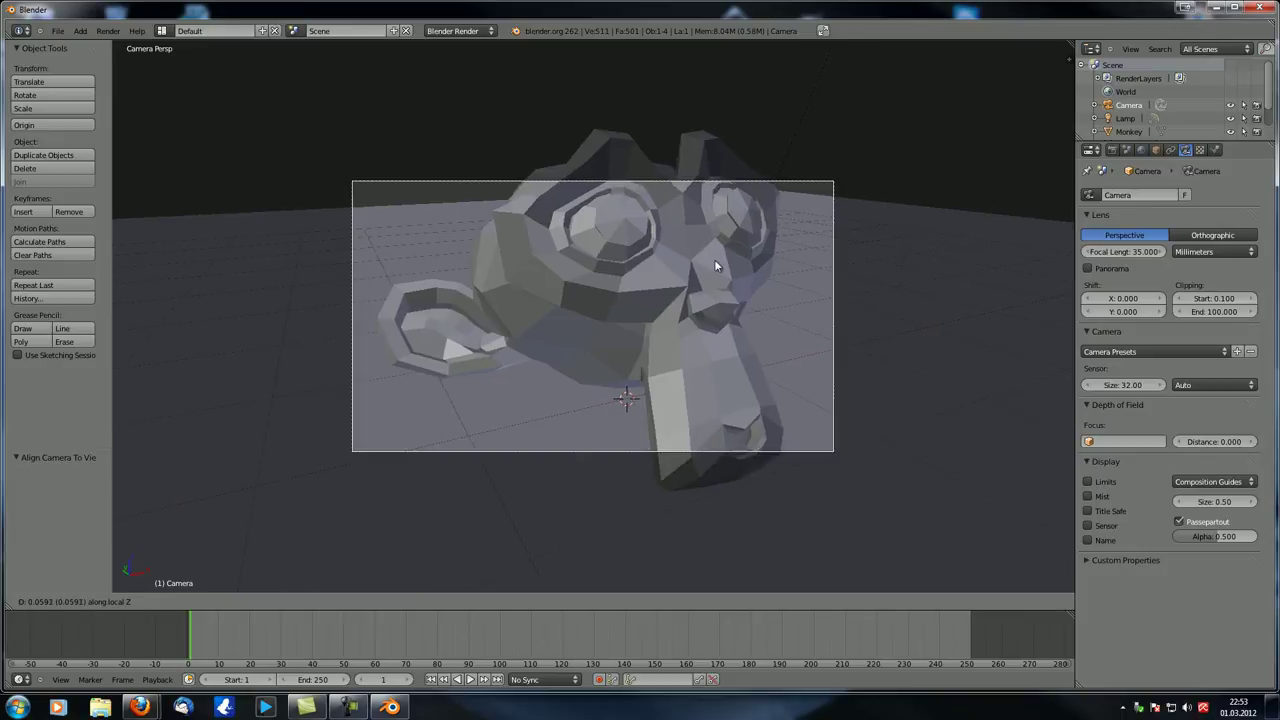
click(703, 292)
shift+middle_drag(703, 292, 595, 304)
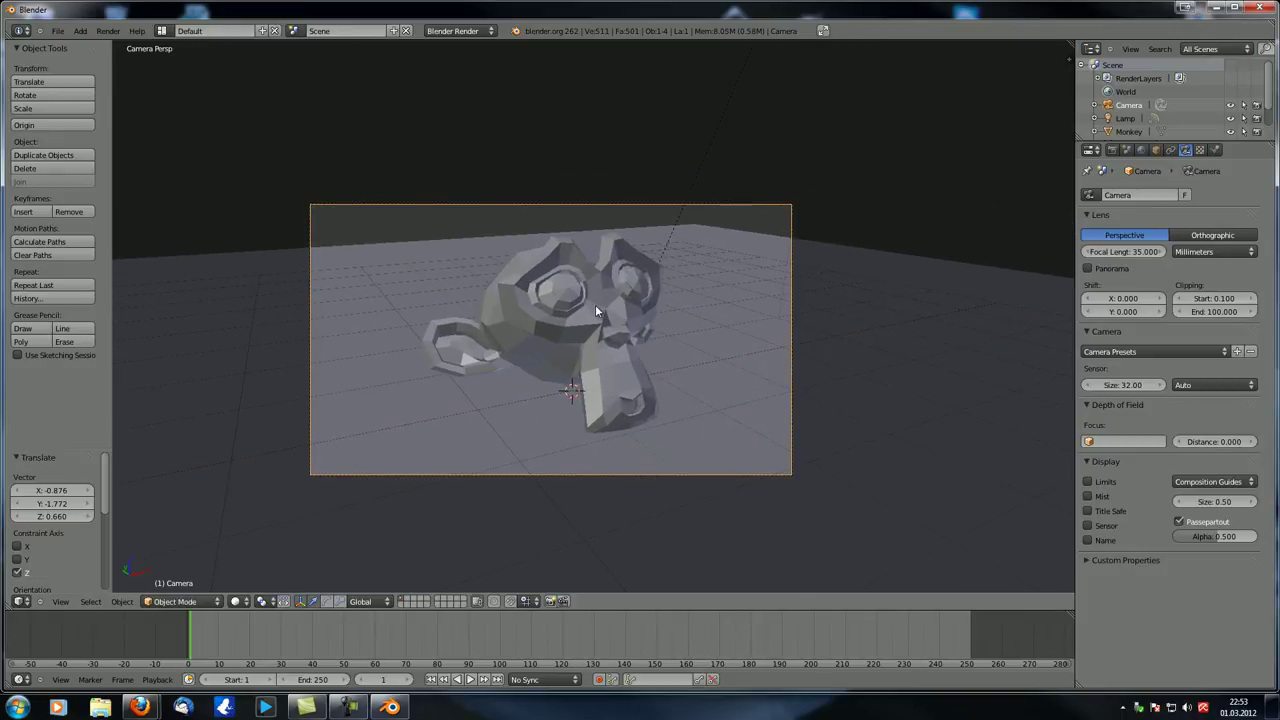
Step: Render the image, examine the Hemi lighting on the monkey and floor, and return to the 3D view
key(F12)
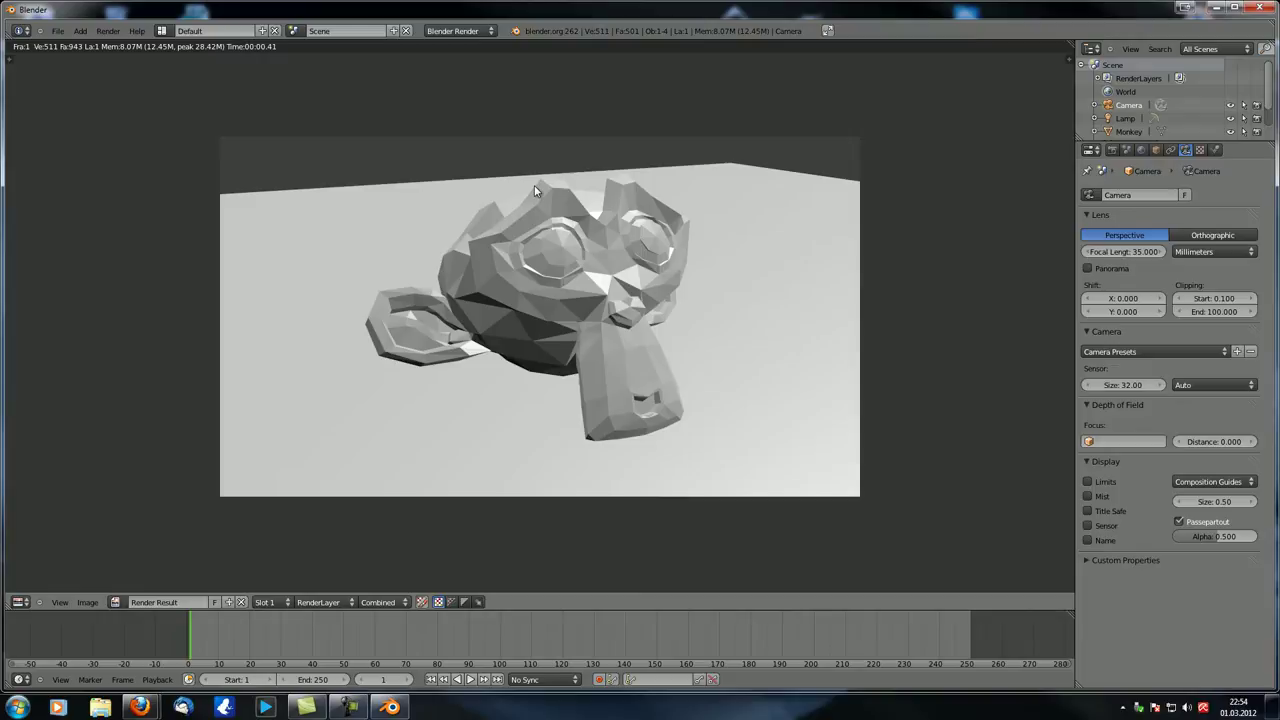
mouse_move(577, 245)
middle_down()
mouse_move(585, 270)
mouse_move(586, 241)
middle_up()
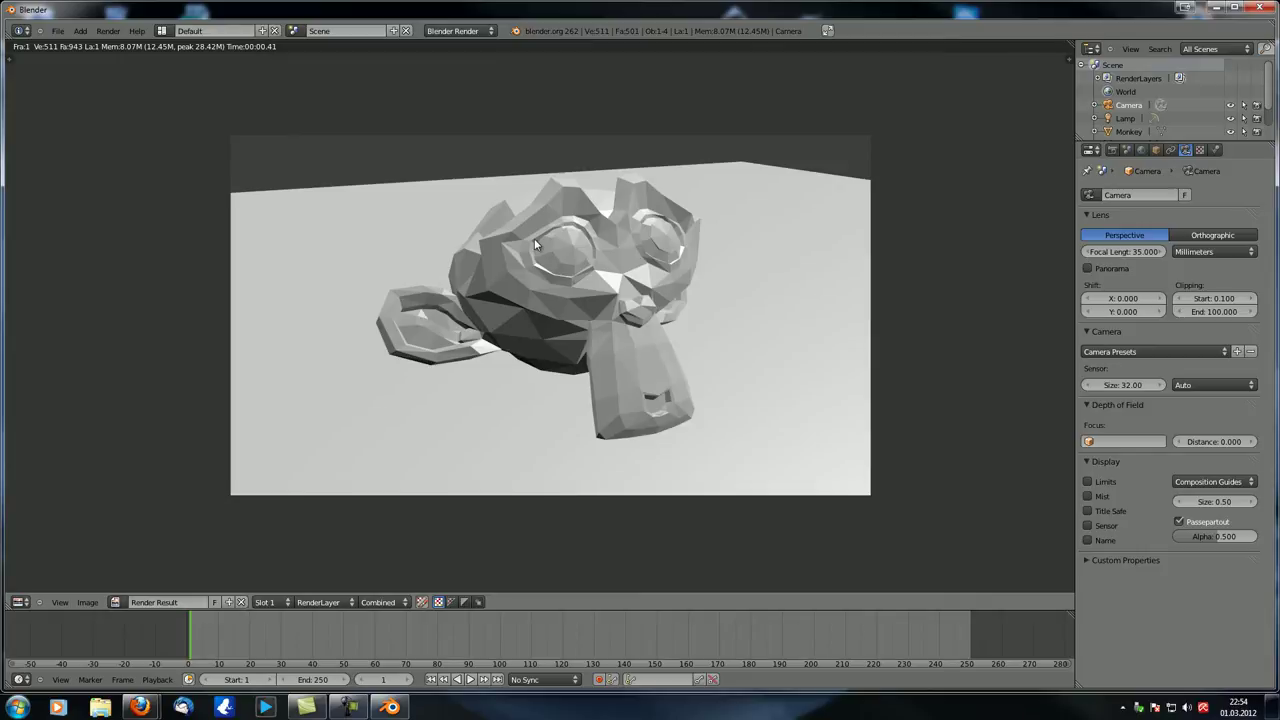
middle_drag(484, 255, 508, 266)
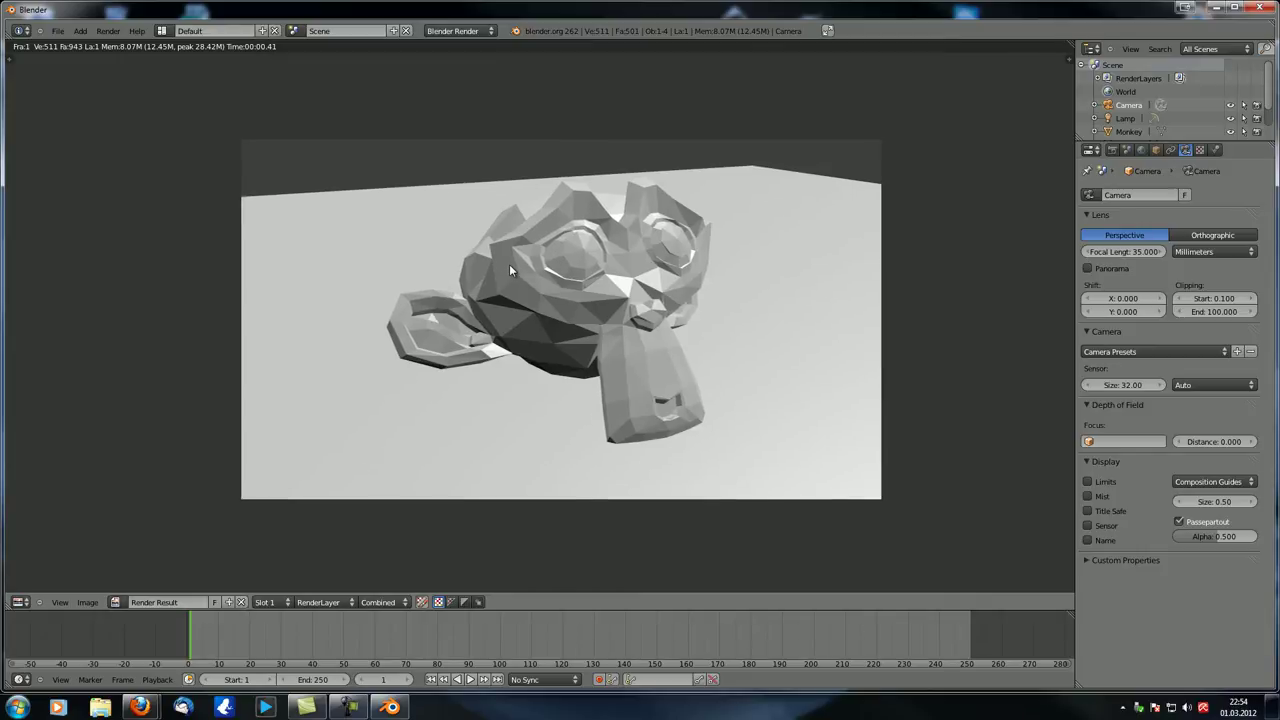
key(Escape)
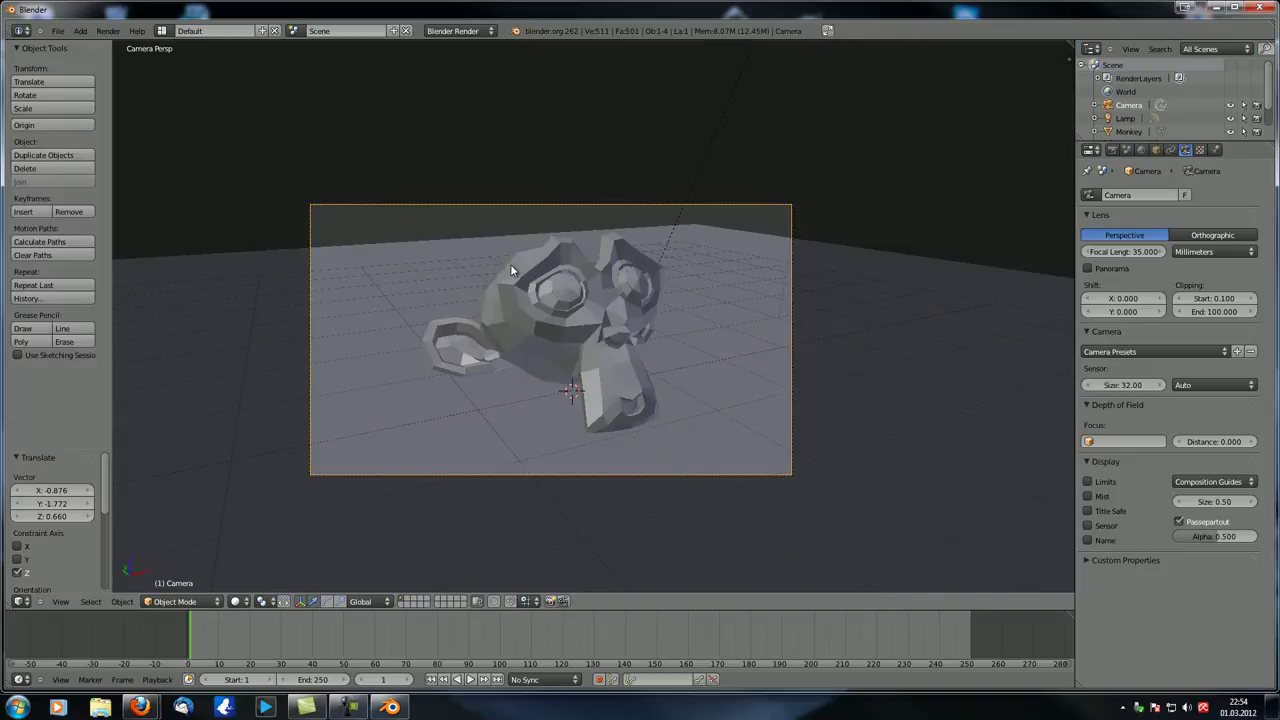
Step: Select the Hemi lamp and tint its light colour pale blue
right_click(729, 115)
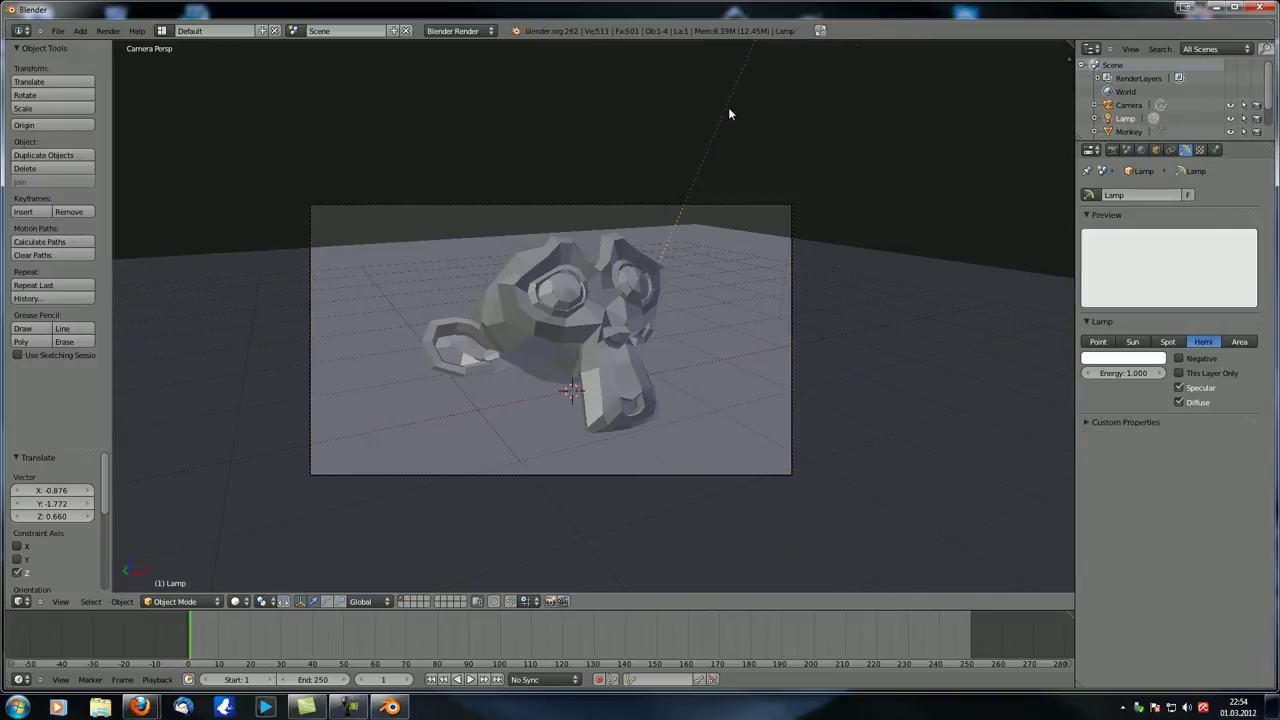
click(1138, 358)
drag(1103, 224, 1106, 225)
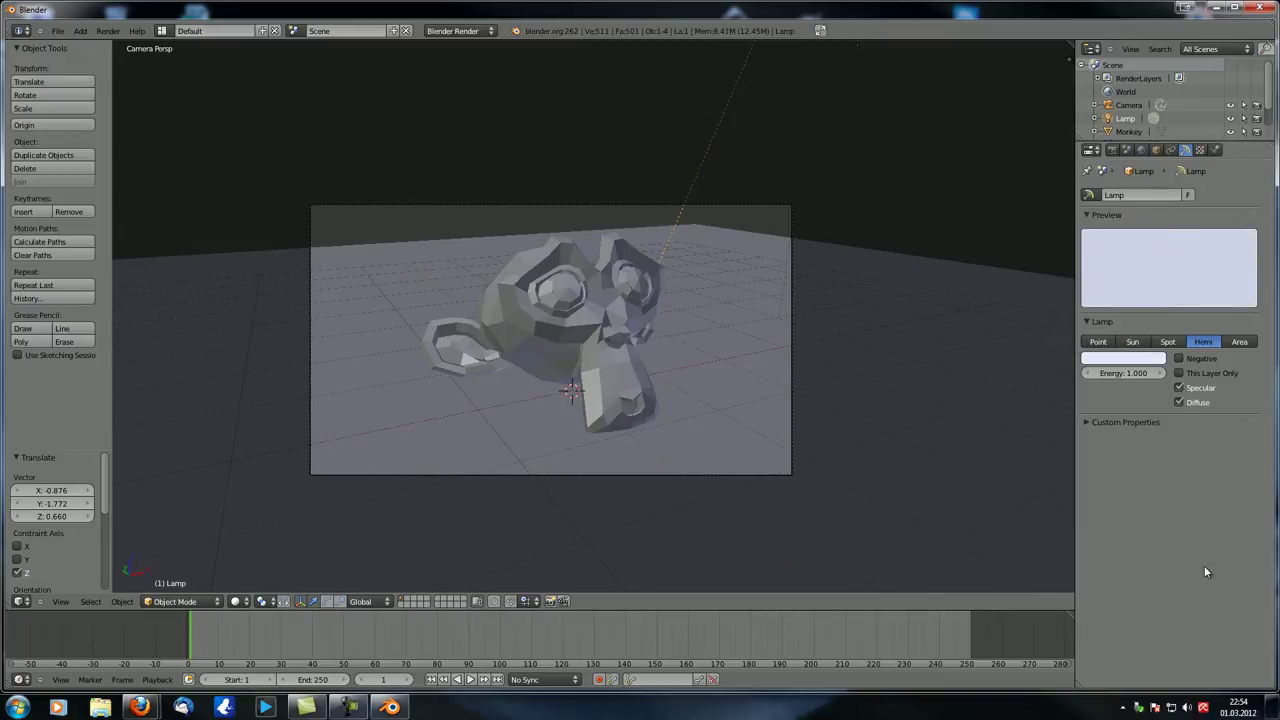
Step: Render the scene with the tinted Hemi light, examine the shading, and close the render
click(108, 31)
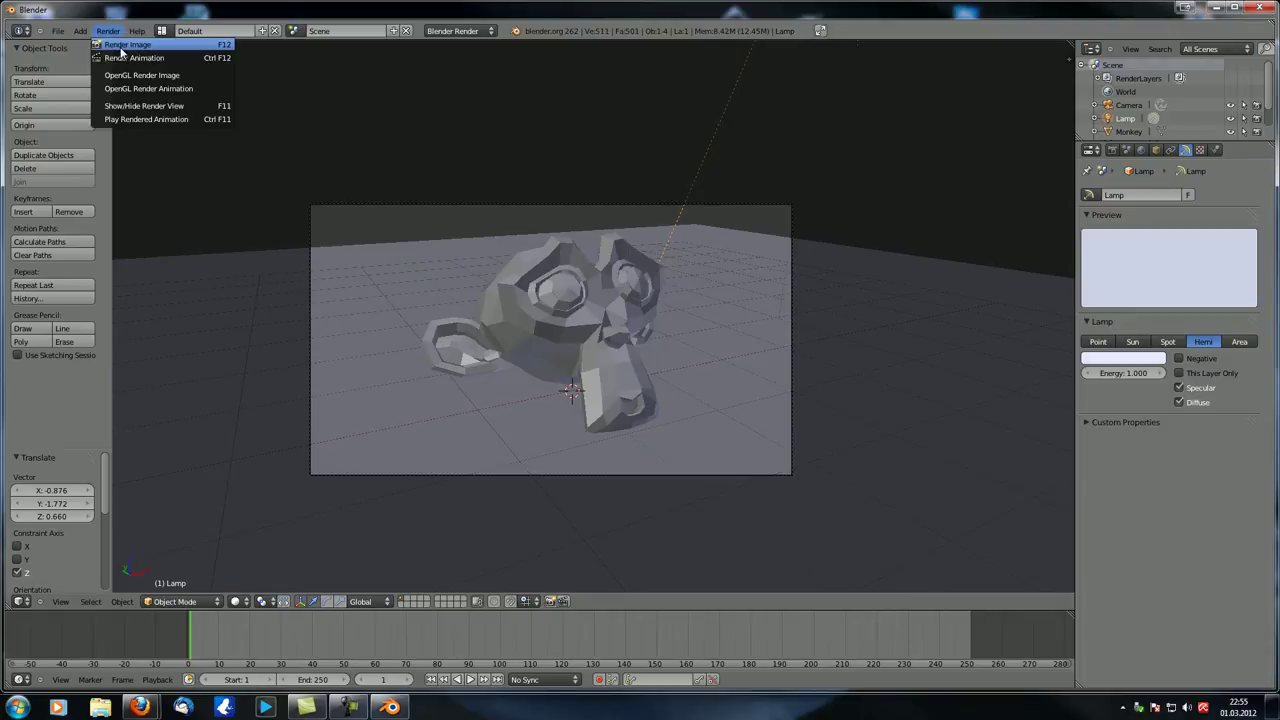
click(125, 43)
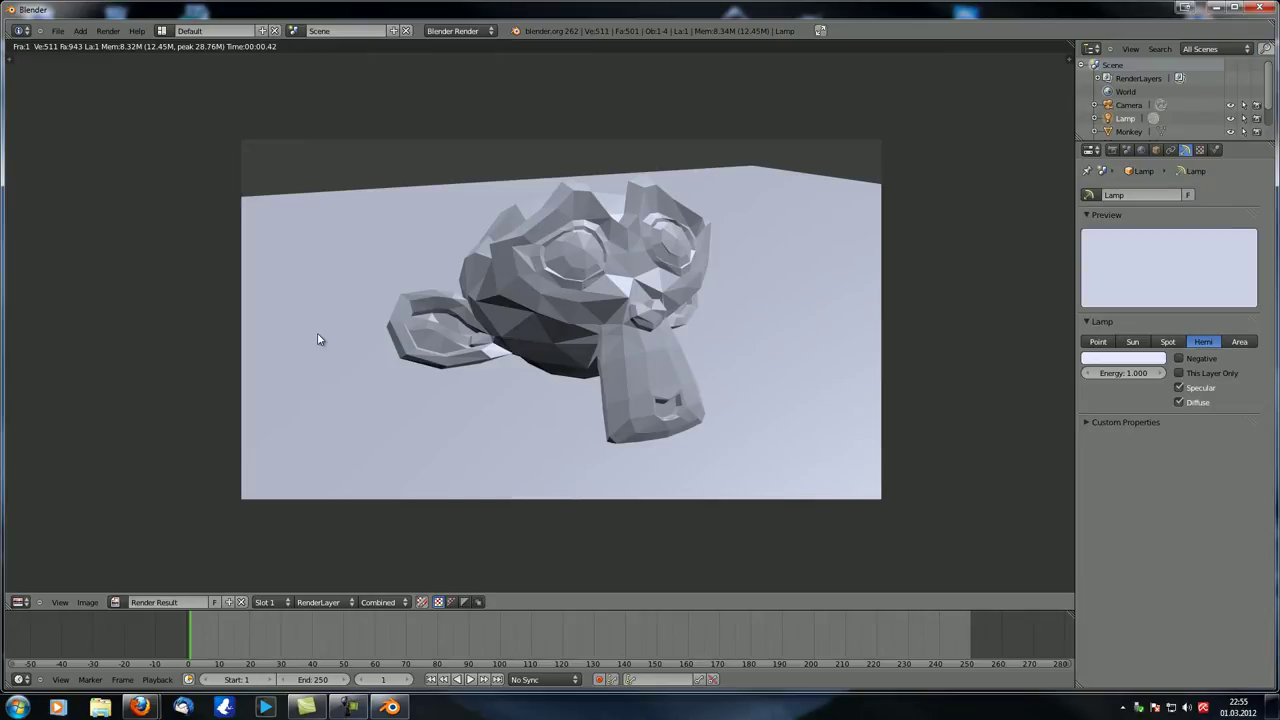
key(Escape)
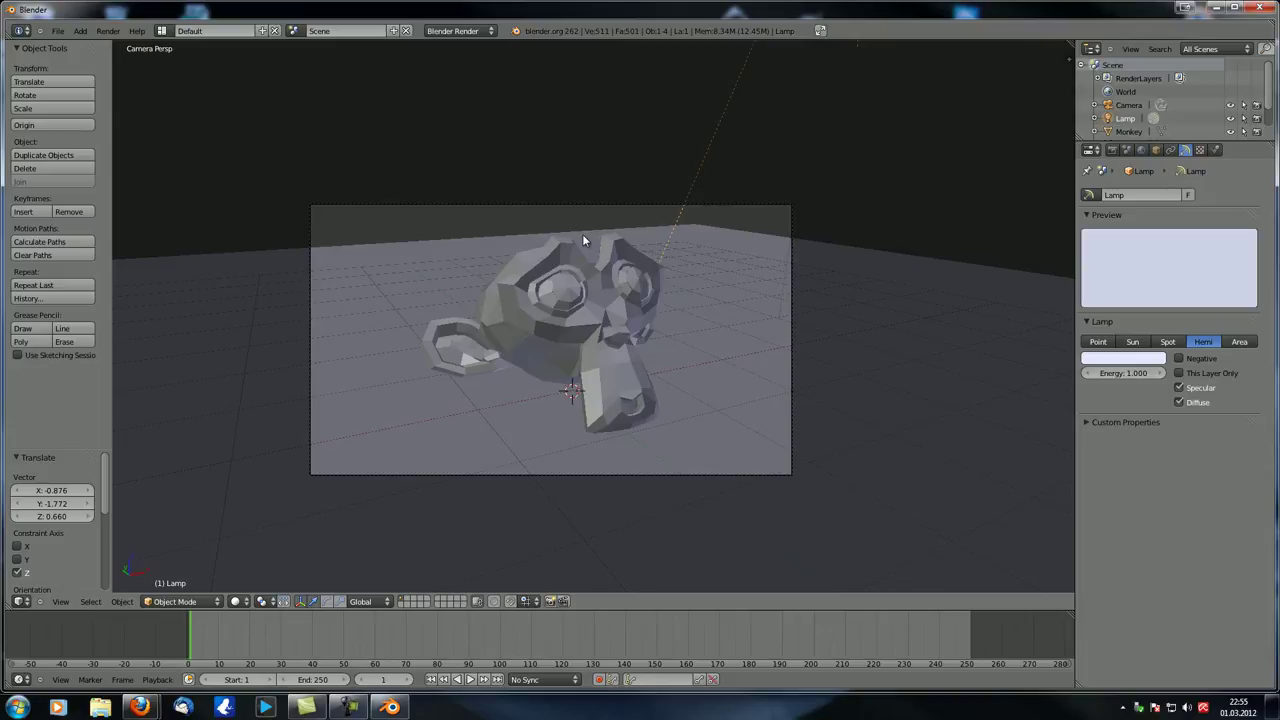
Step: Reset the Hemi lamp's colour to white with an HSV saturation of 0 and switch the colour values to RGB
middle_drag(584, 240, 646, 289)
scroll(646, 289, down, 7)
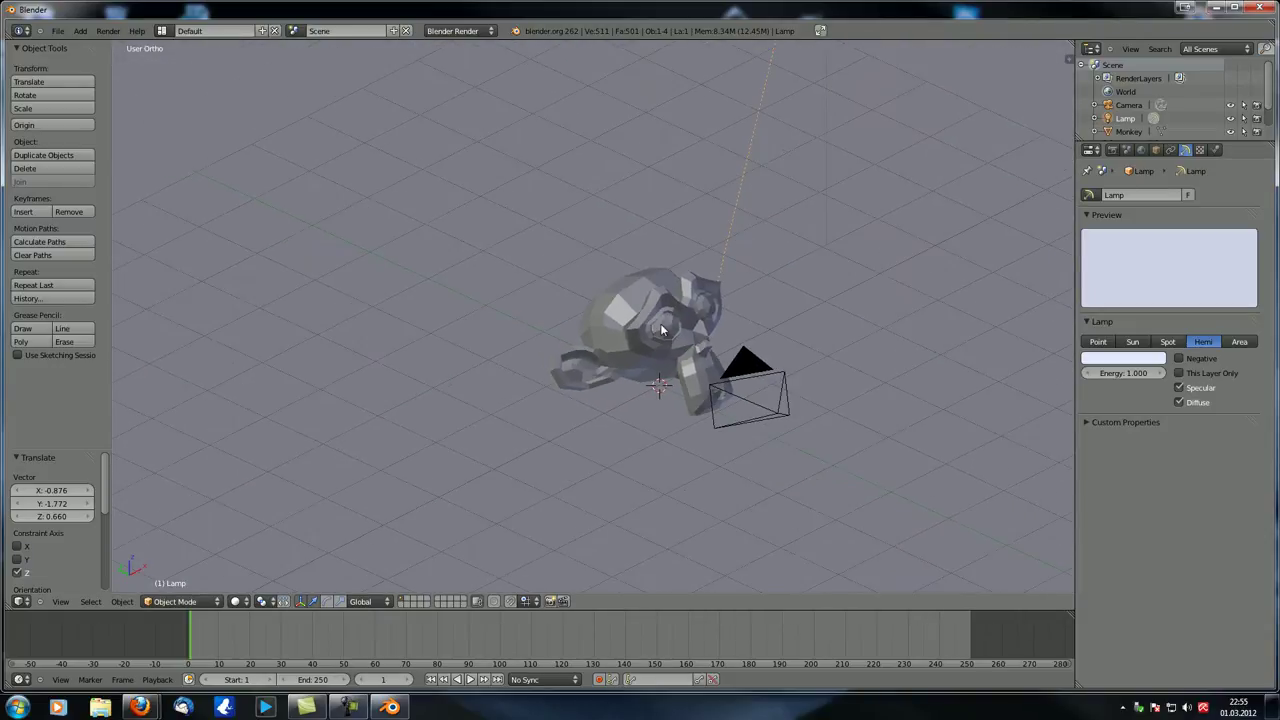
middle_drag(652, 362, 700, 350)
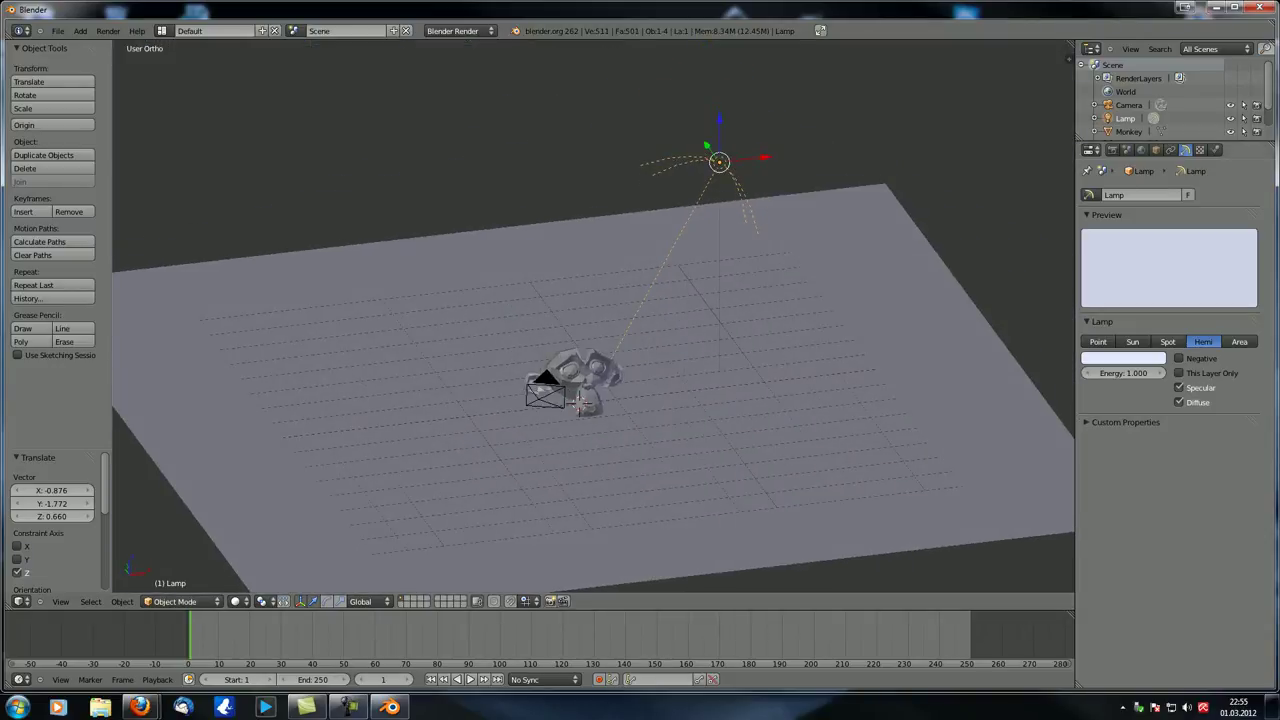
click(1150, 358)
click(1095, 291)
mouse_move(1095, 325)
mouse_down()
mouse_move(1003, 331)
mouse_move(1088, 345)
mouse_up()
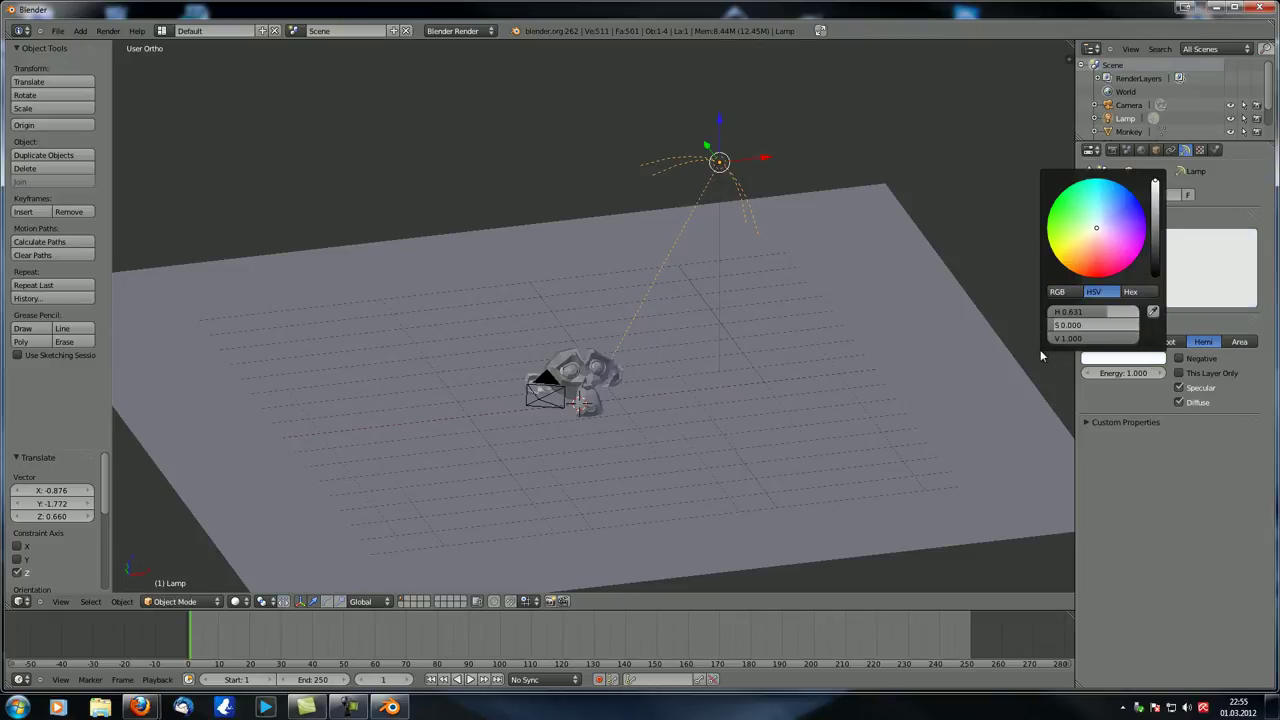
click(1071, 291)
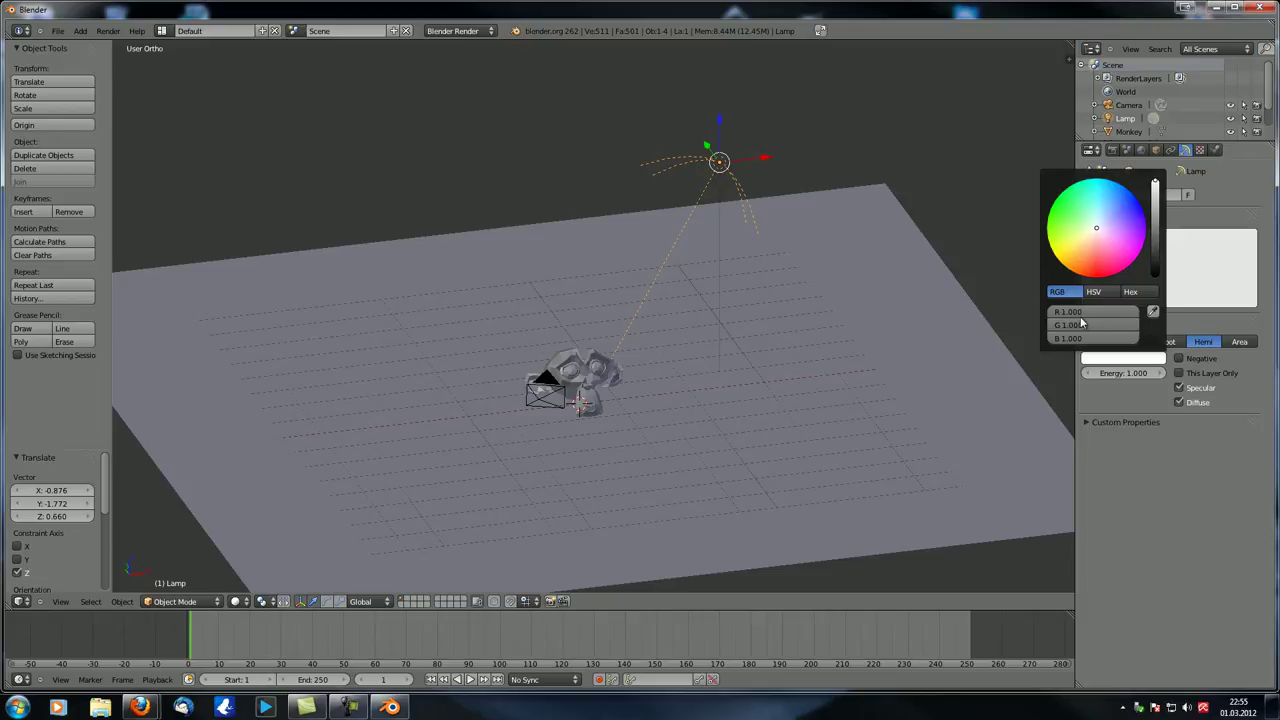
Step: Tint the Hemi lamp's light colour turquoise with RGB values of R 0.422, G 0.733 and B 0.689
drag(1110, 308, 1028, 325)
drag(1147, 336, 1021, 308)
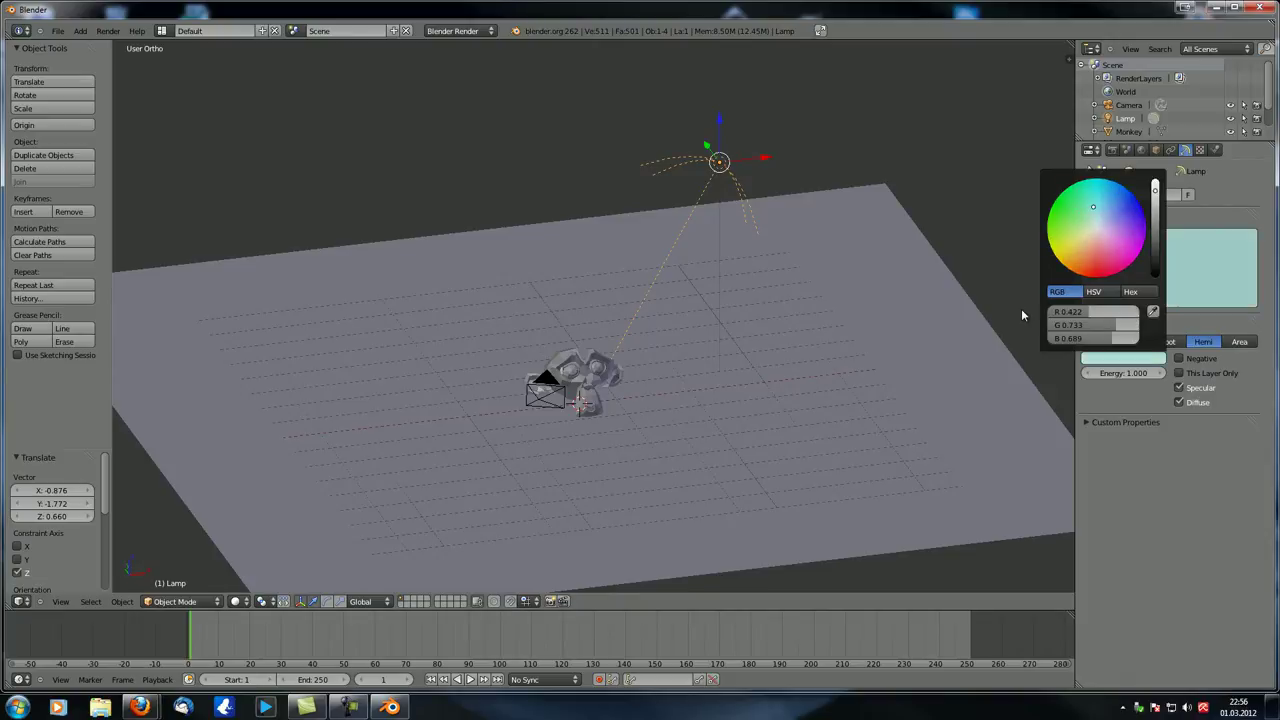
Step: Adjust the Hemi lamp's colour in HSV to hue 0.491, saturation 0.439 and value 1.000, and switch to its hex code
click(1120, 359)
click(1095, 291)
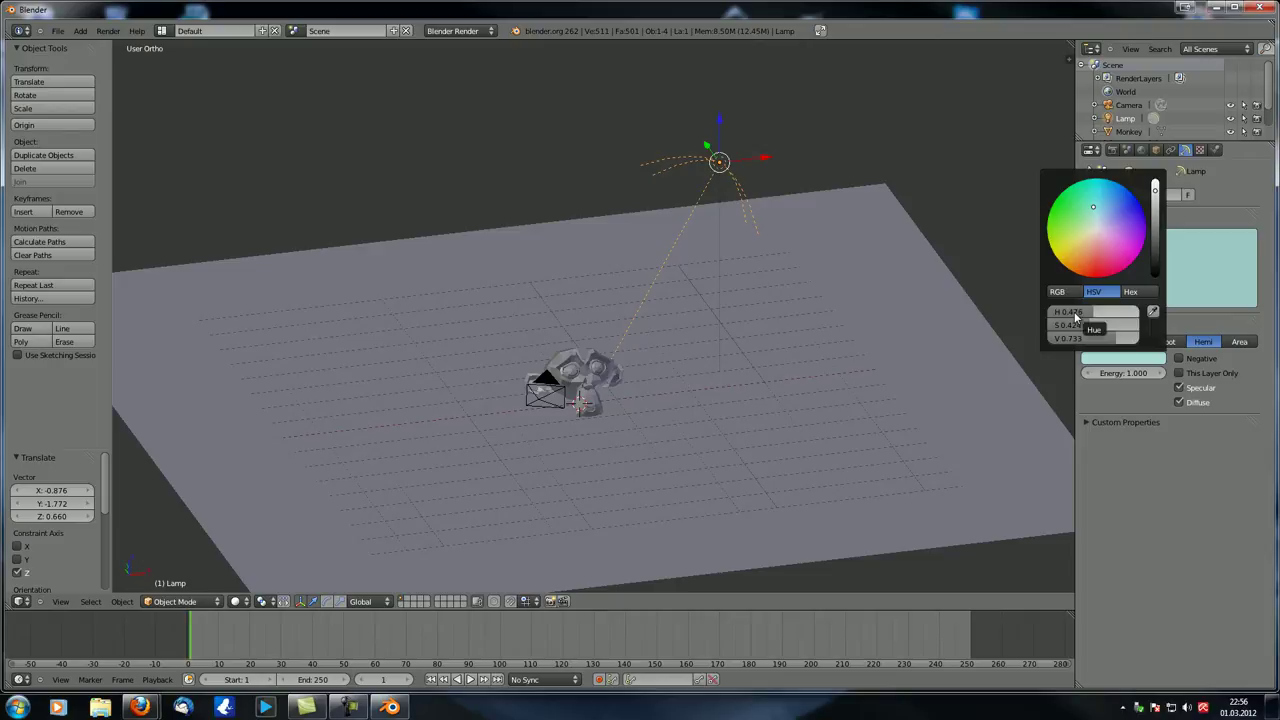
mouse_move(1075, 318)
mouse_down()
mouse_move(1133, 322)
mouse_move(1026, 314)
mouse_move(1073, 312)
mouse_move(1103, 328)
mouse_move(1078, 312)
mouse_move(1092, 330)
mouse_move(1066, 328)
mouse_move(1095, 330)
mouse_move(1076, 330)
mouse_up()
drag(1076, 338, 1106, 334)
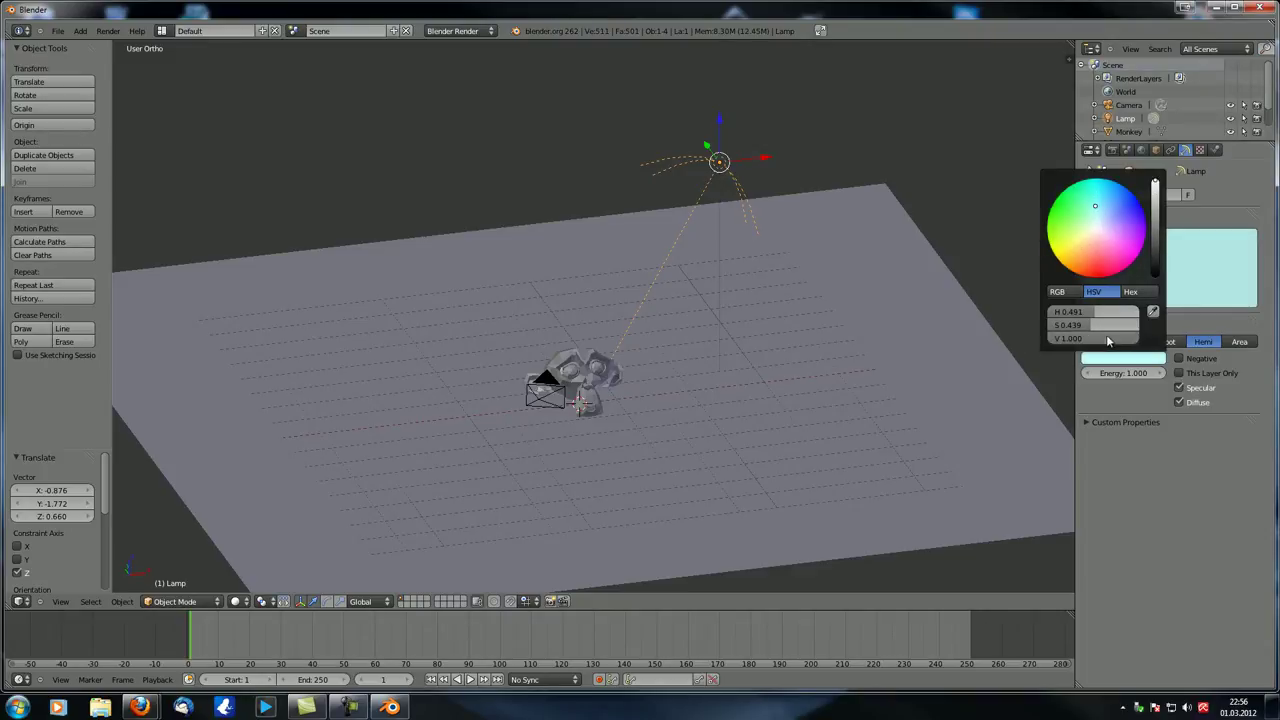
click(1132, 292)
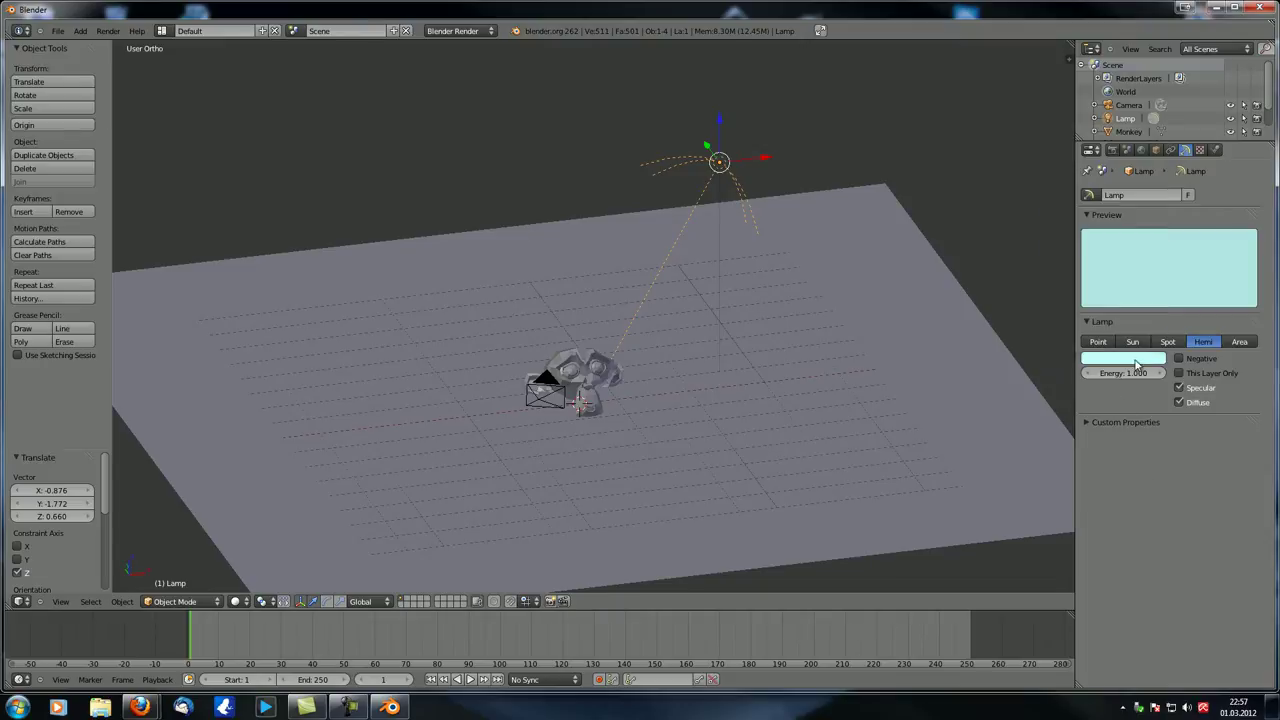
Step: Return the Hemi lamp's colour to white by setting its HSV saturation to 0
click(1139, 360)
click(1103, 296)
click(1085, 324)
text(0)
key(Return)
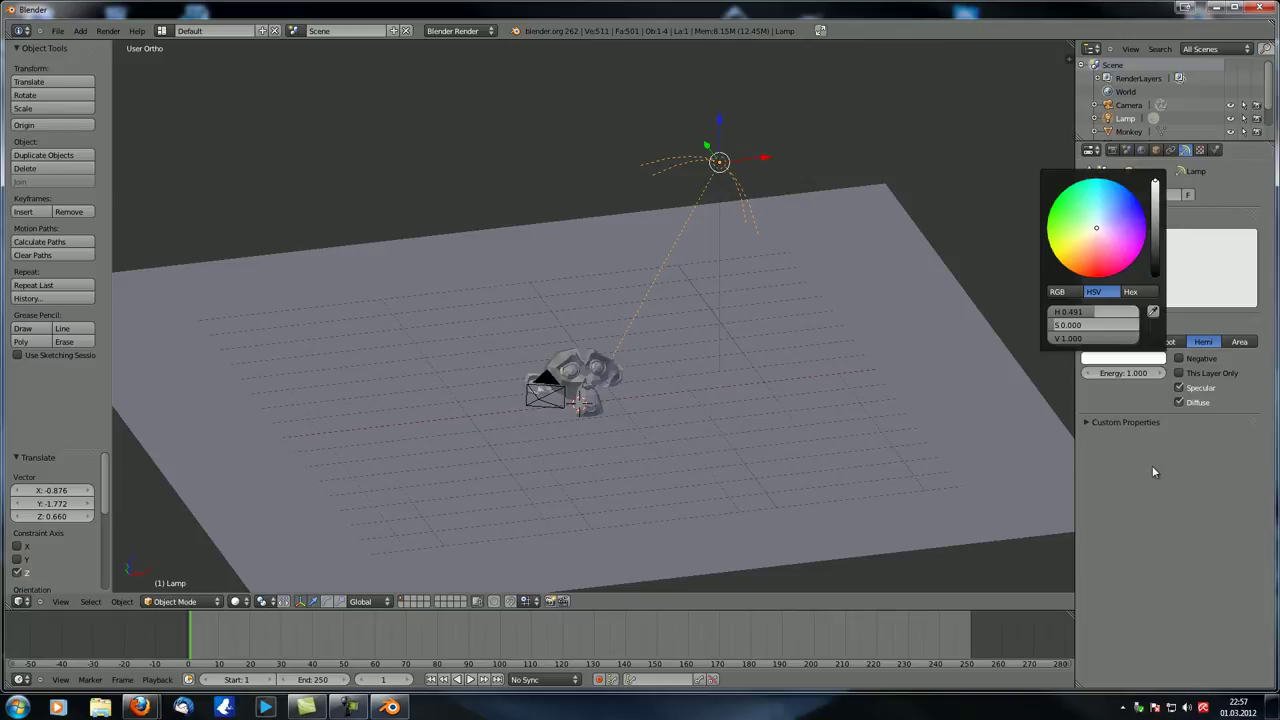
Step: Change the lamp type to Area, render the scene to examine the lighting, and return to the 3D view
middle_drag(690, 380, 809, 360)
click(1238, 343)
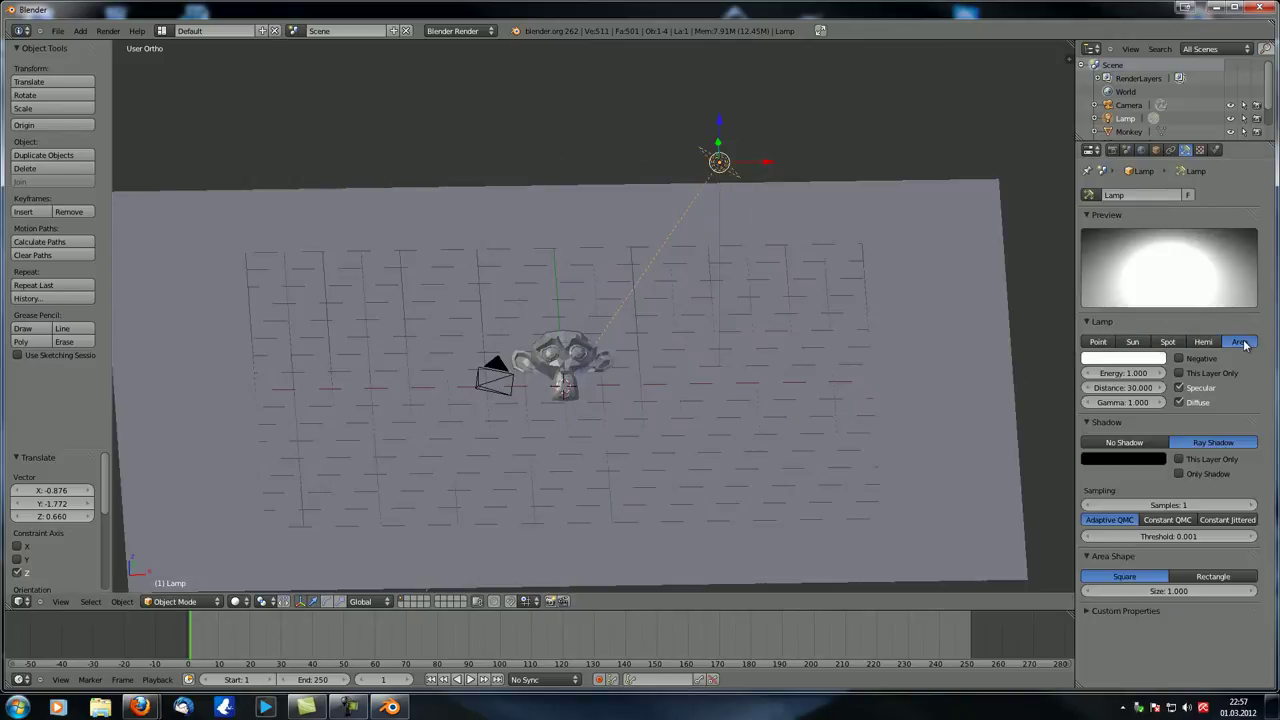
middle_drag(540, 450, 580, 305)
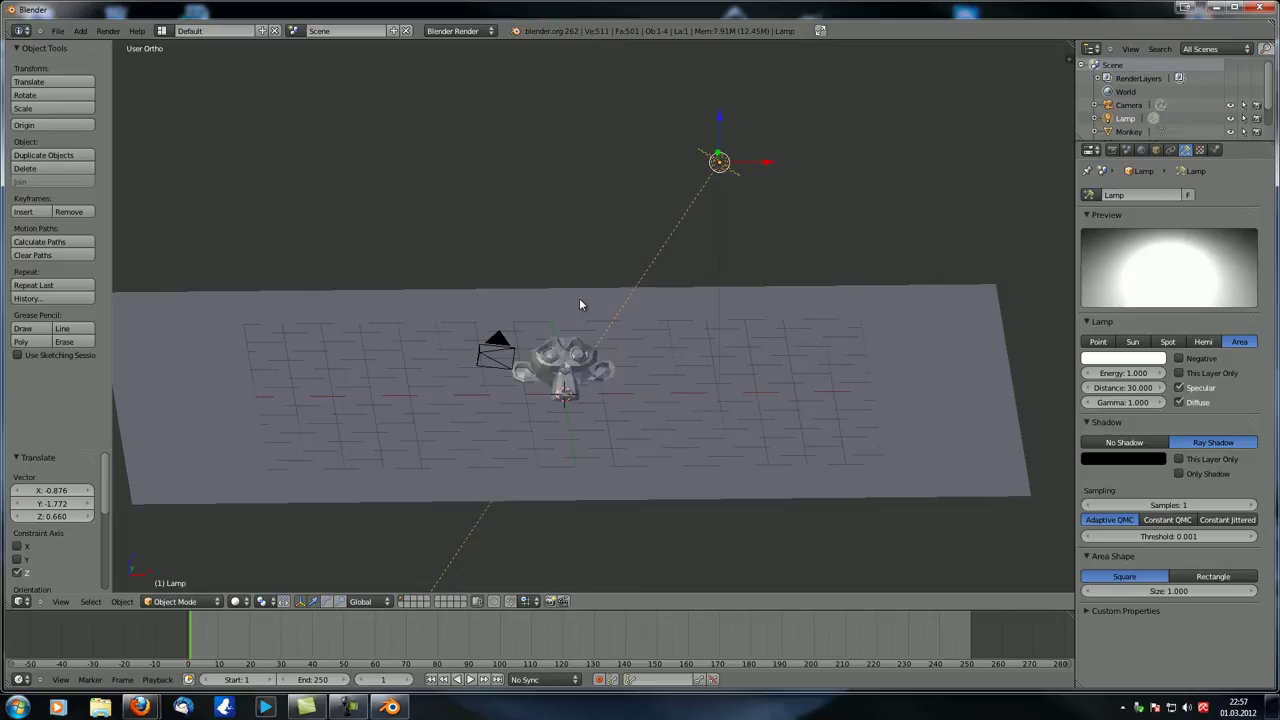
key(F12)
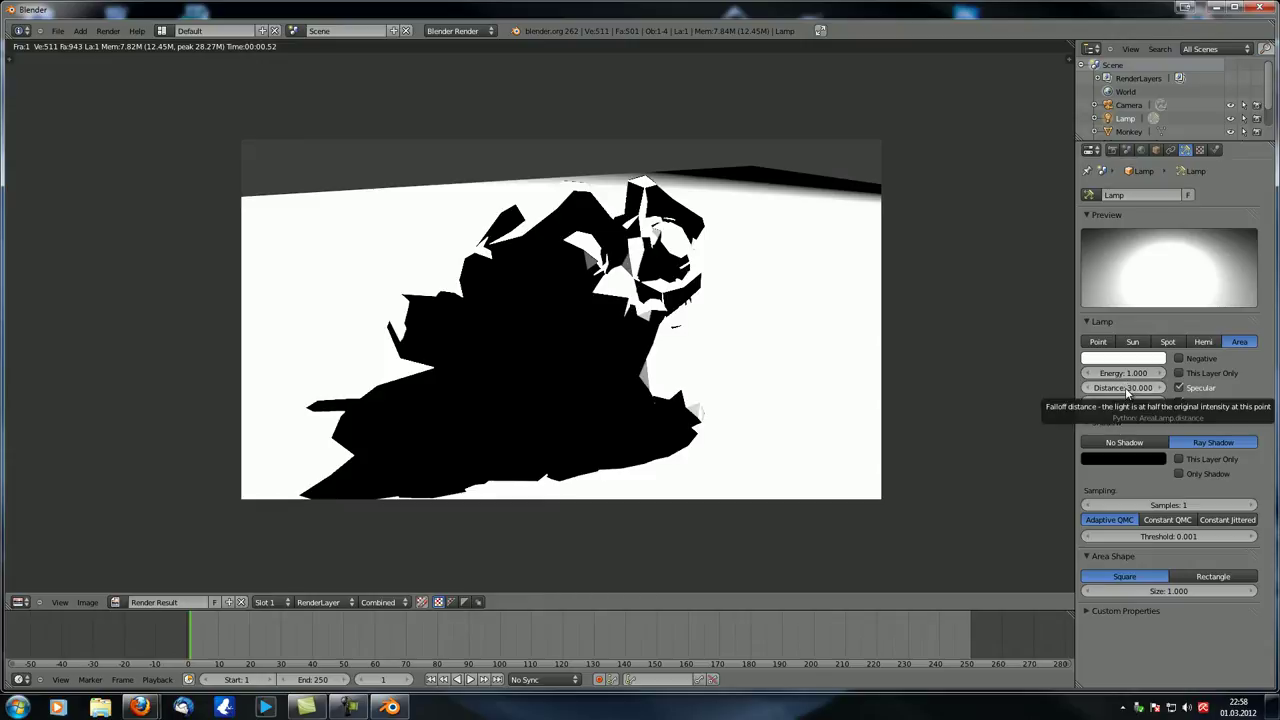
middle_drag(621, 369, 500, 403)
key(Escape)
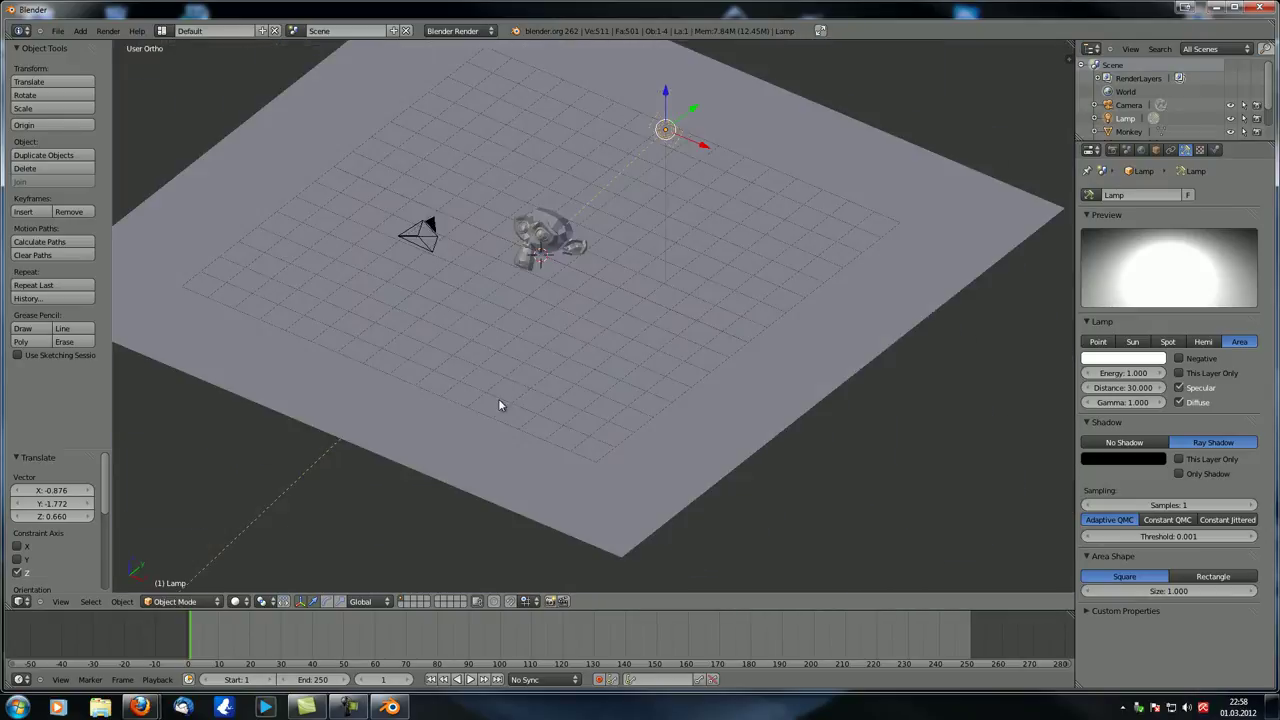
Step: Select the floor plane and move it about 0.038 units down along the Z axis
scroll(500, 403, up, 4)
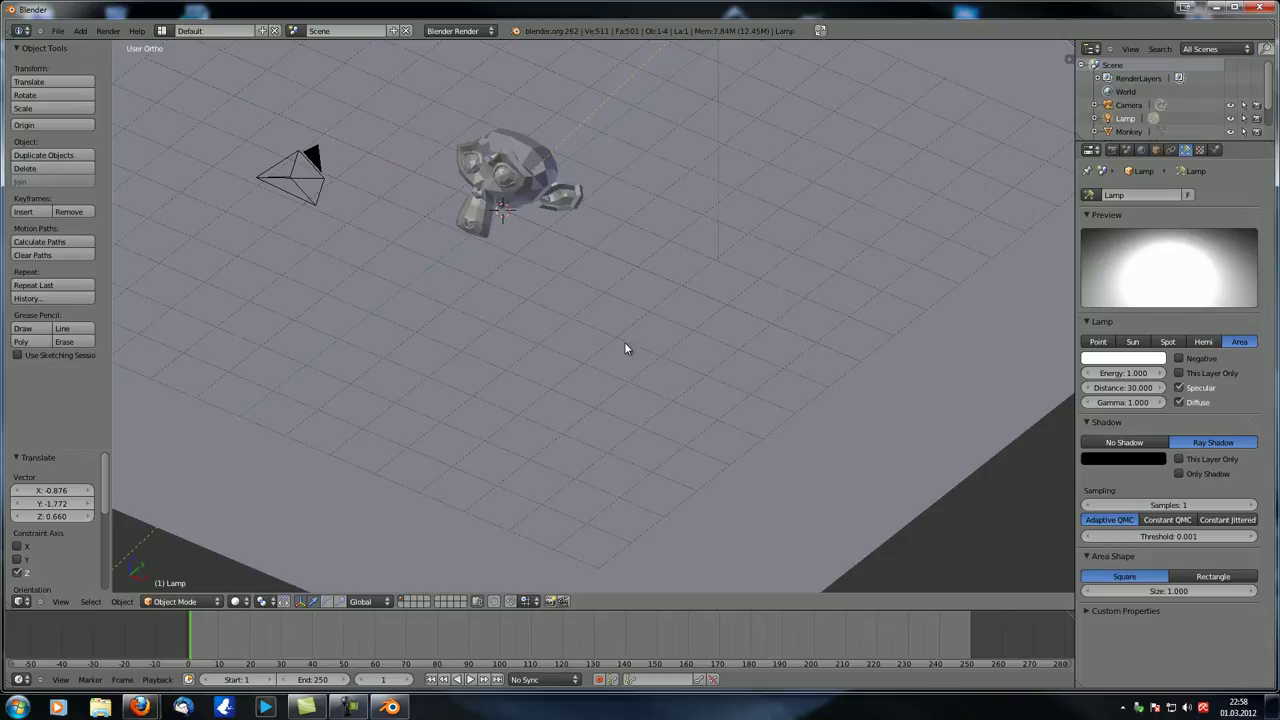
scroll(429, 423, down, 5)
right_click(579, 429)
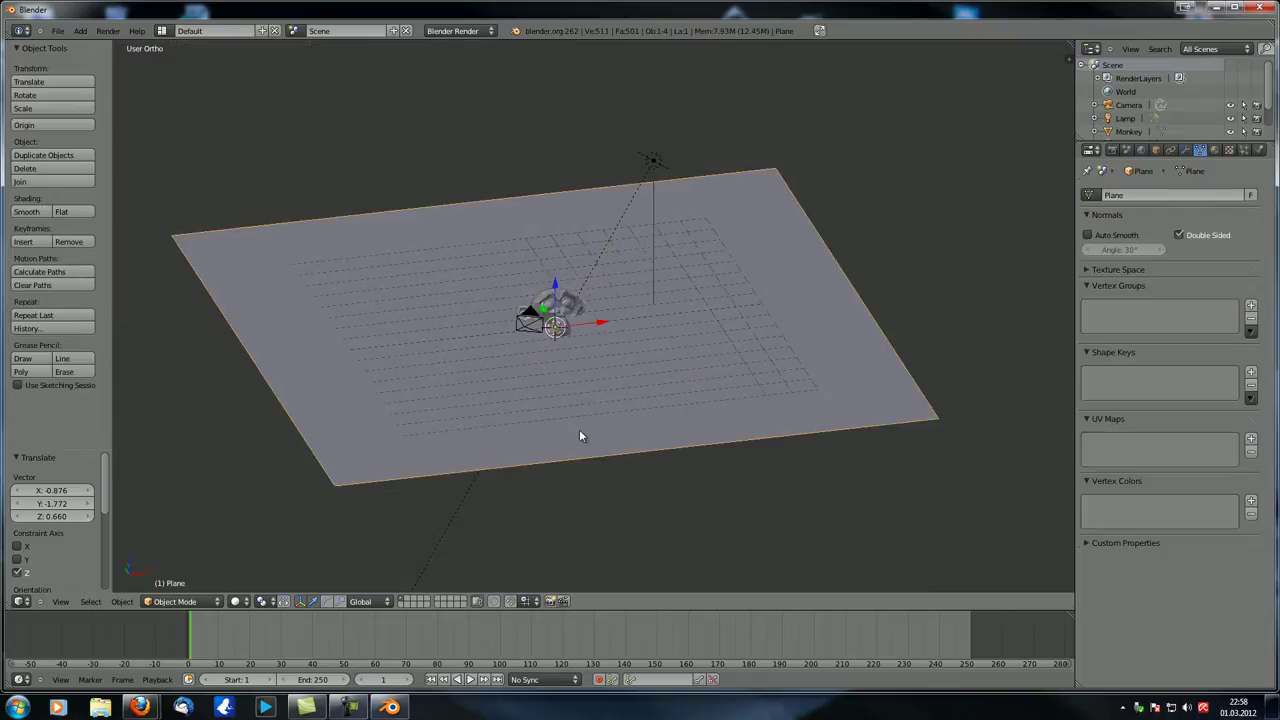
scroll(531, 270, up, 4)
key(g)
key(z)
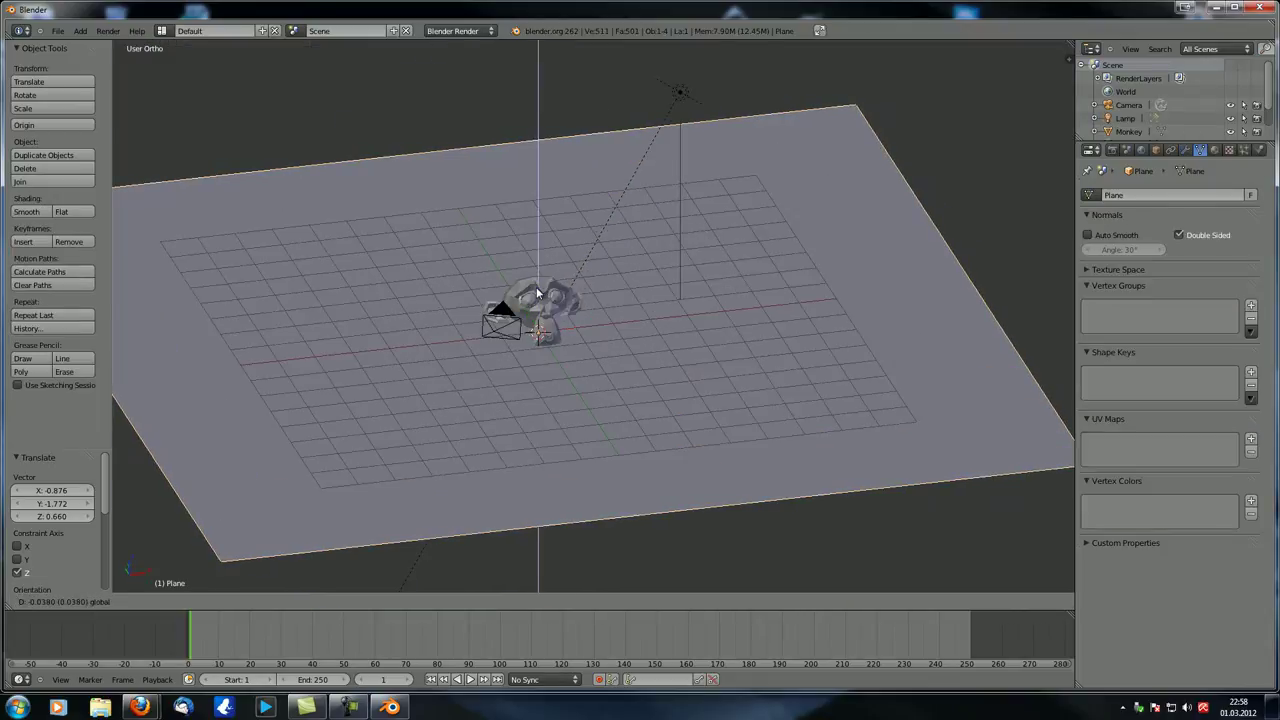
click(619, 366)
Step: Select the Area lamp above the monkey and set its falloff distance to 9
middle_drag(618, 365, 569, 370)
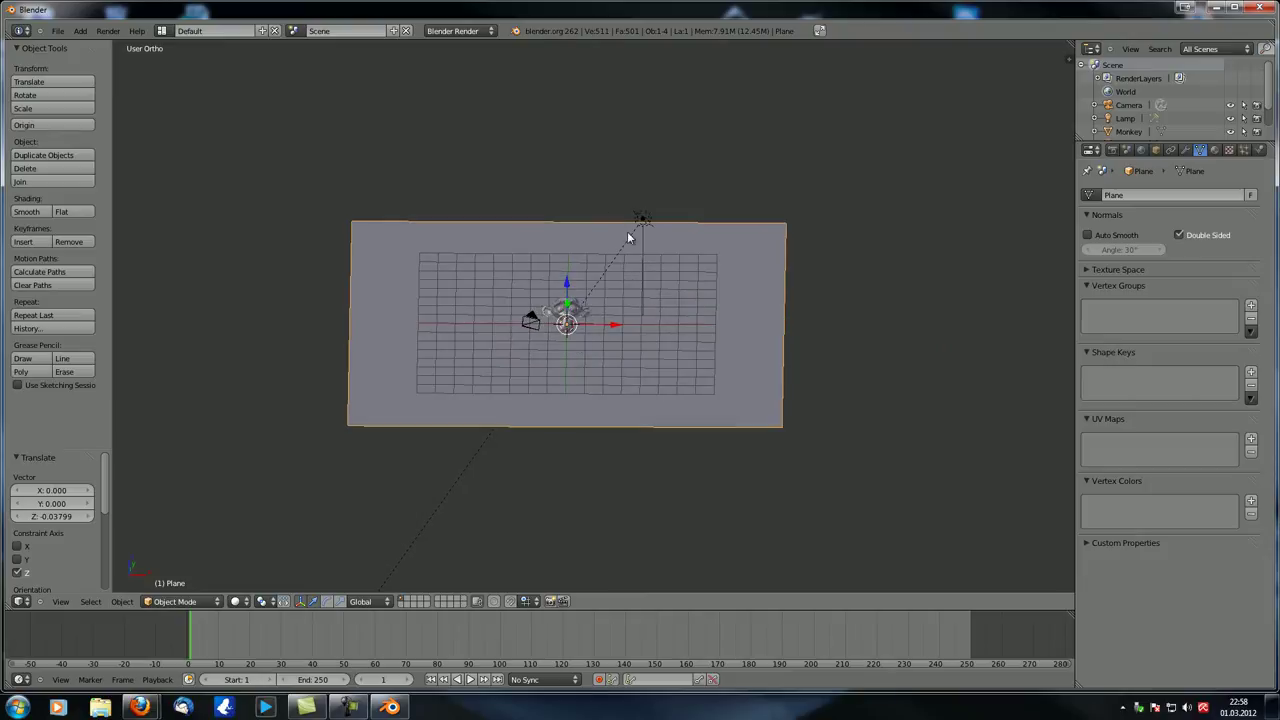
scroll(555, 385, up, 2)
middle_drag(555, 385, 507, 249)
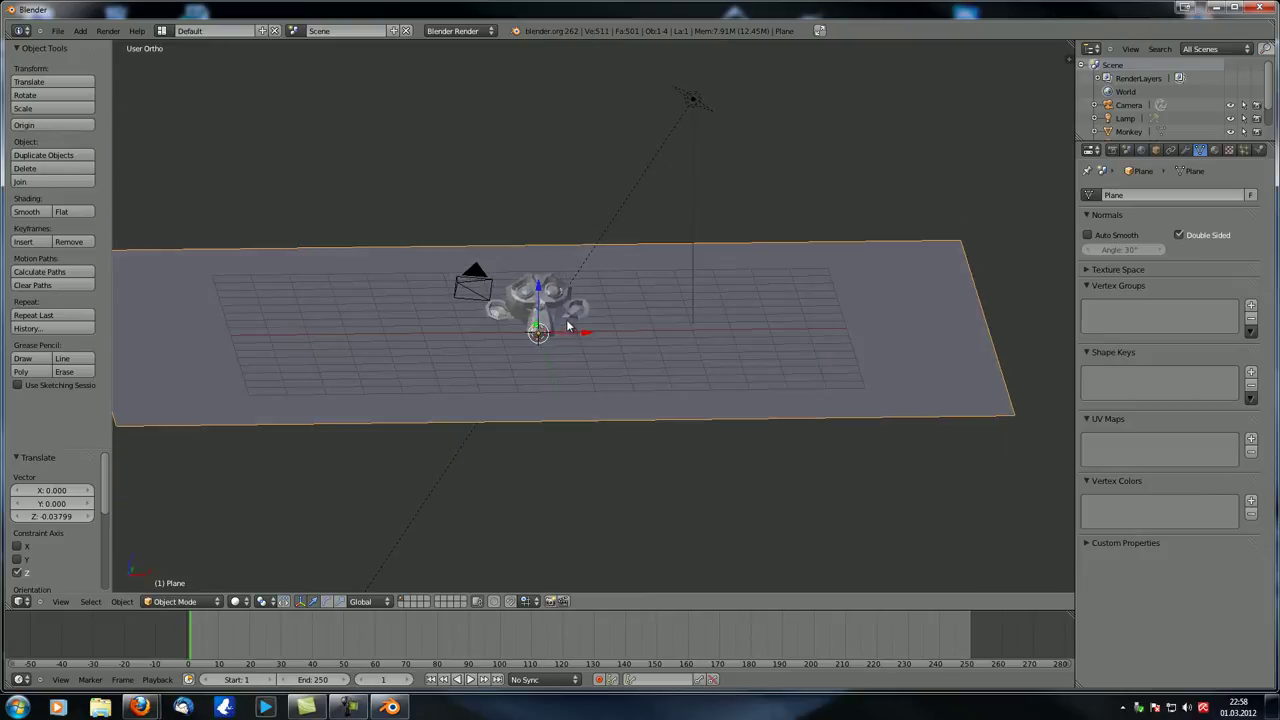
scroll(507, 249, up, 2)
middle_drag(670, 204, 717, 106)
right_click(710, 100)
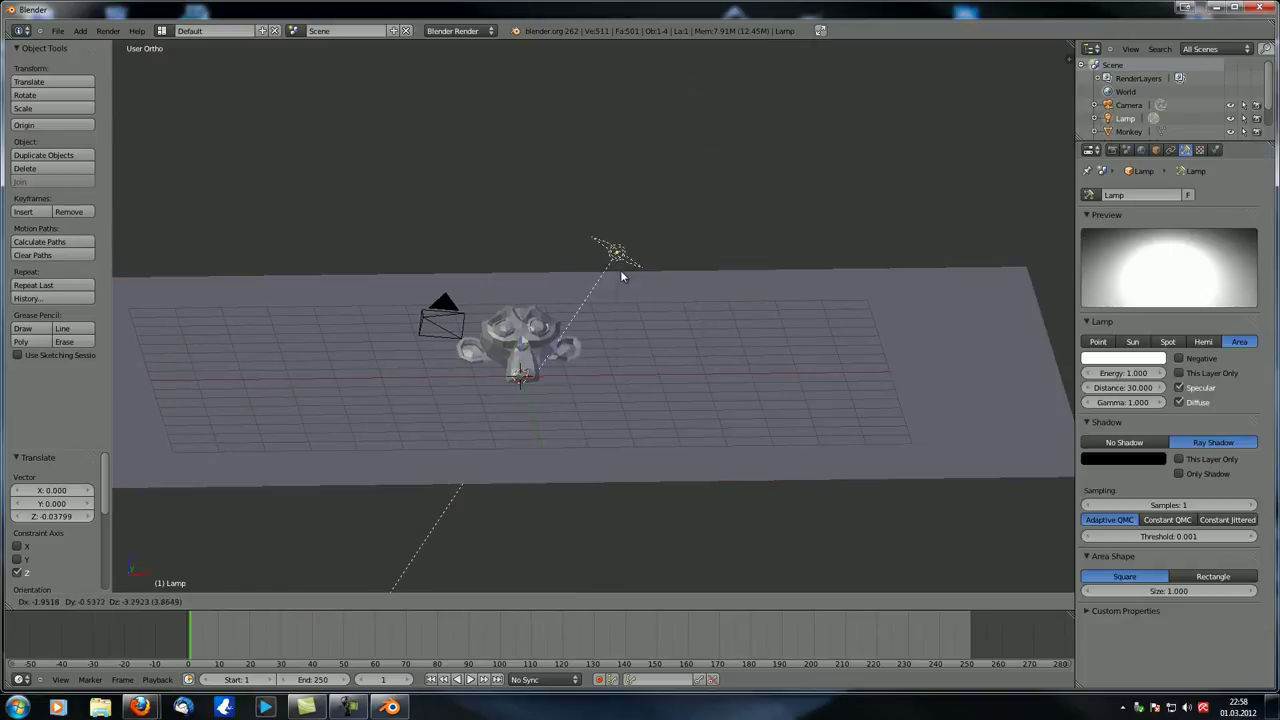
click(1125, 389)
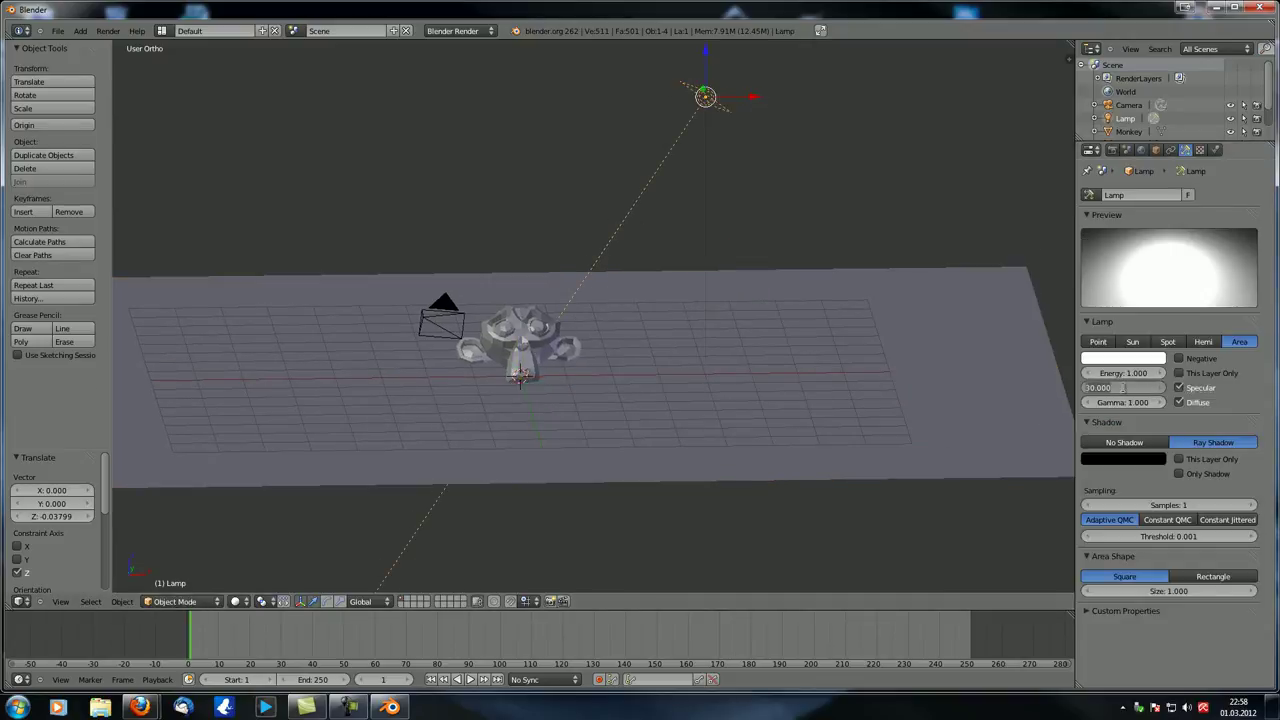
text(9)
key(Return)
Step: Look at the lamp's range line from the side and reduce the falloff distance to 5.688
middle_drag(1071, 366, 503, 391)
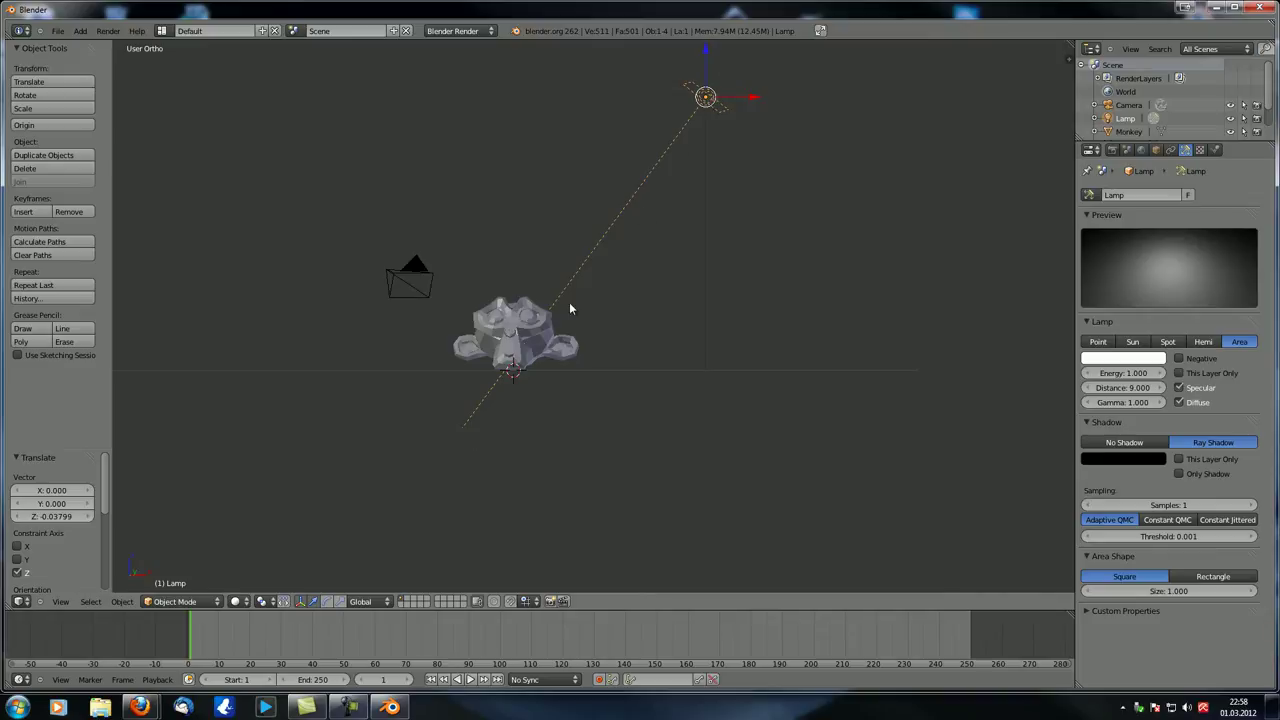
shift+middle_drag(701, 127, 797, 121)
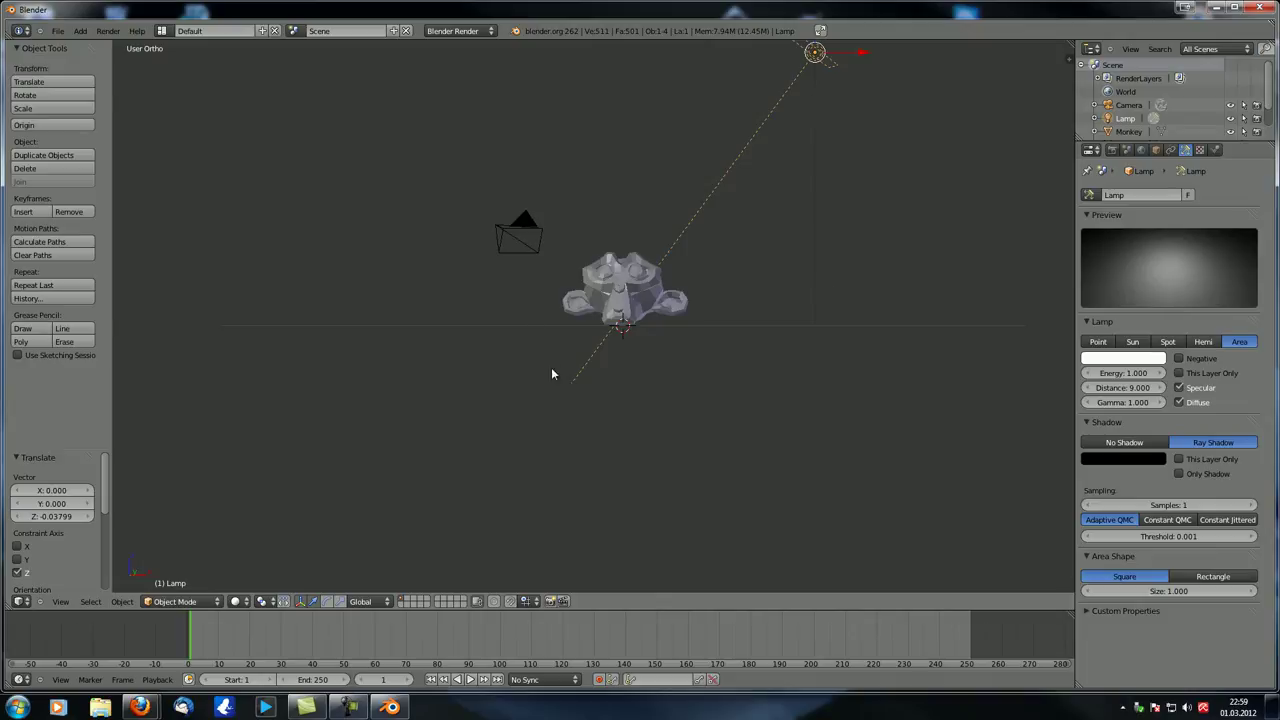
mouse_move(1118, 392)
mouse_down()
mouse_move(1139, 390)
mouse_move(1108, 398)
mouse_up()
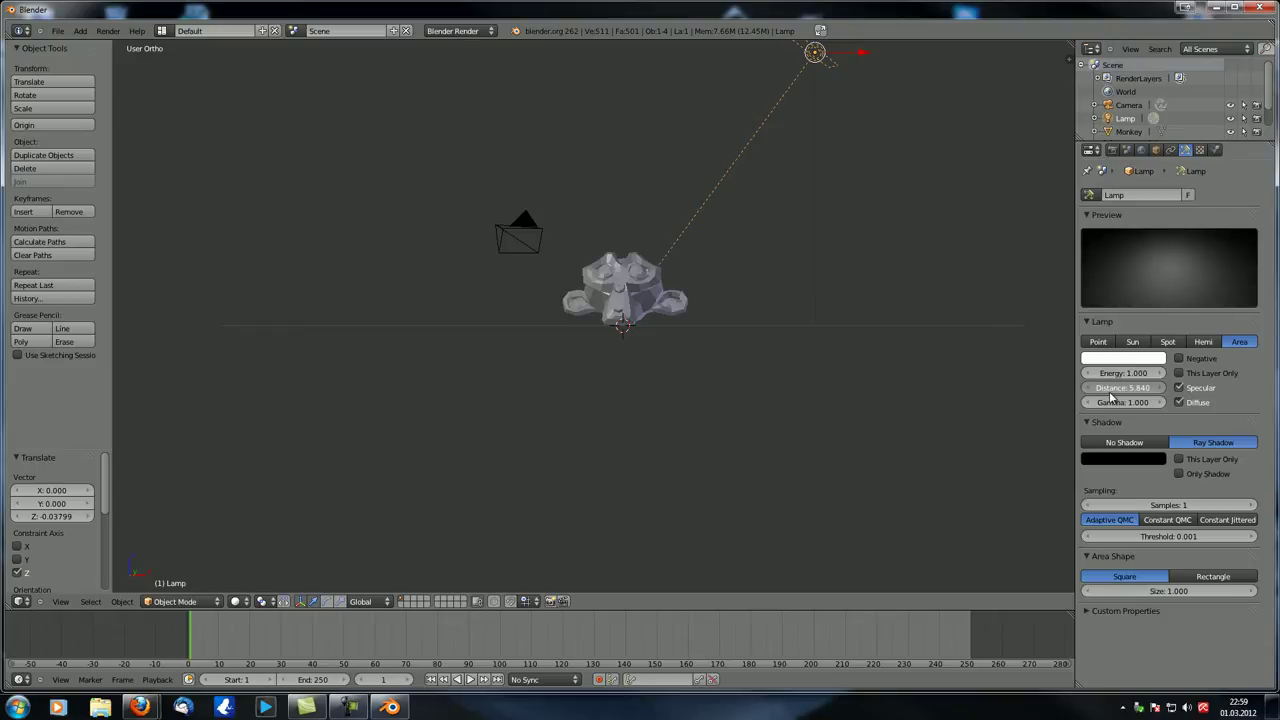
Step: Render the scene with the shortened light distance, examine the falloff and shadow, and close the render
middle_drag(920, 369, 705, 304)
scroll(662, 337, down, 4)
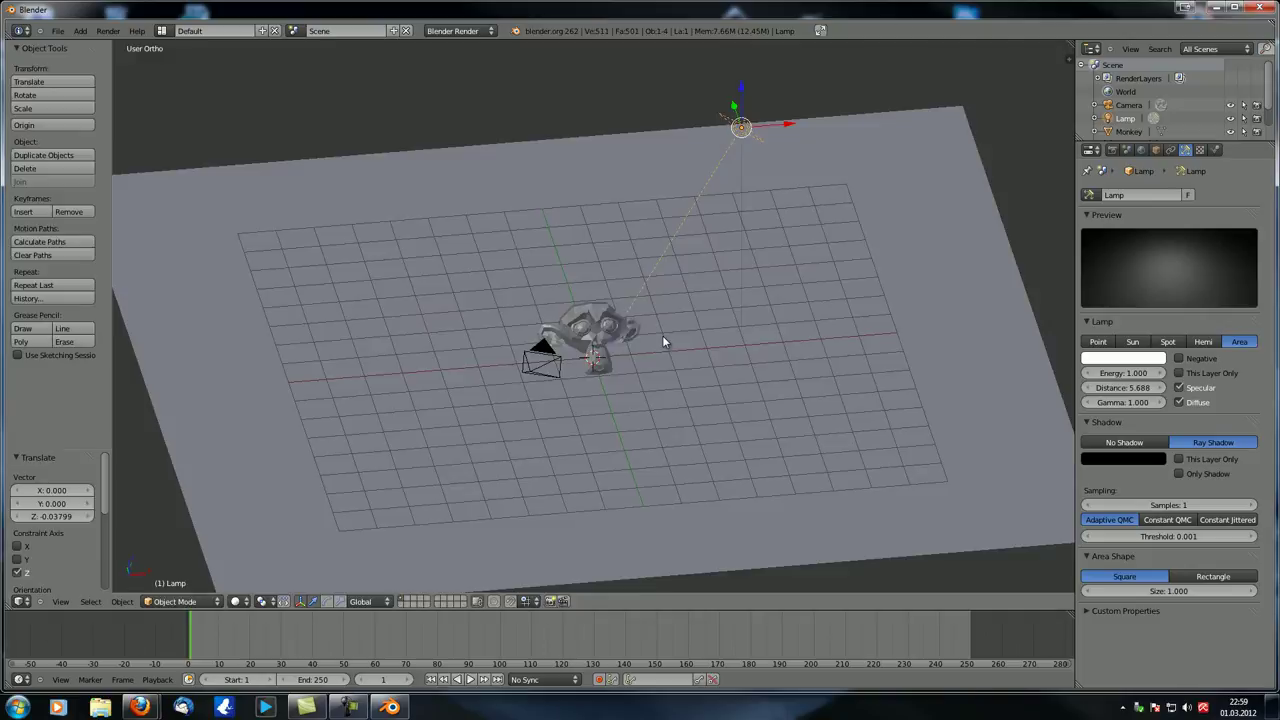
key(F12)
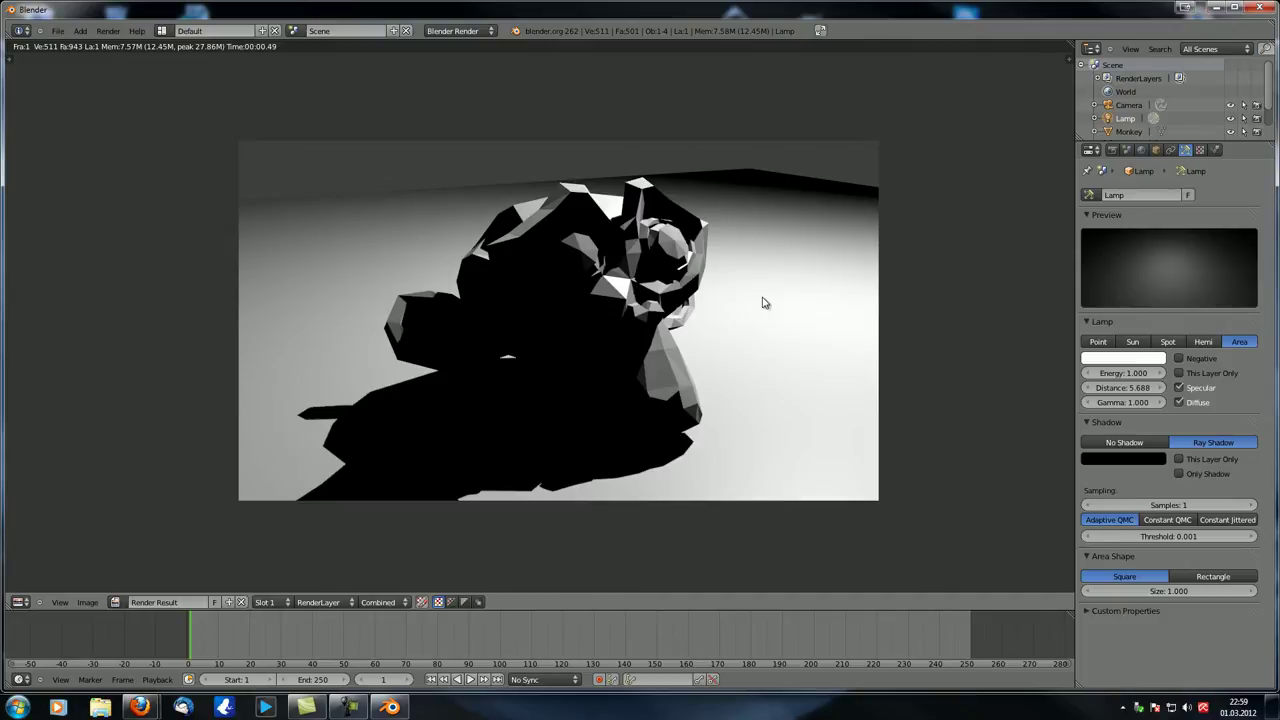
middle_drag(684, 300, 718, 285)
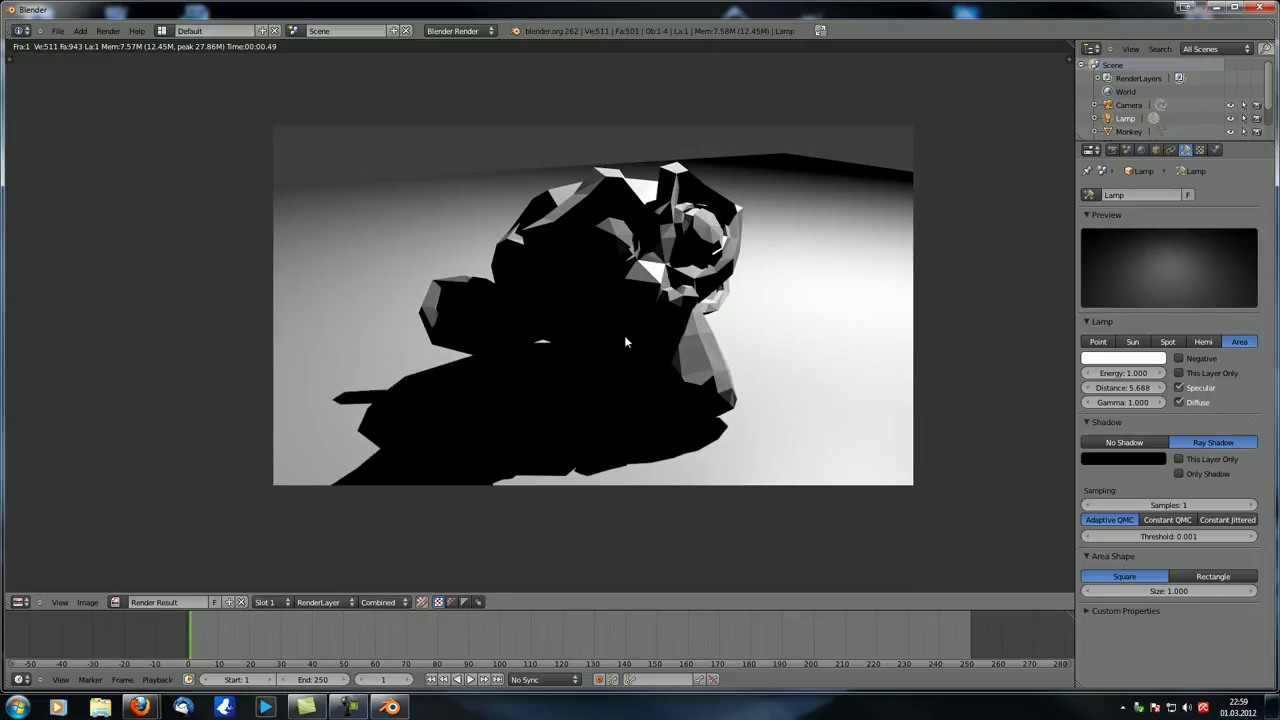
key(Escape)
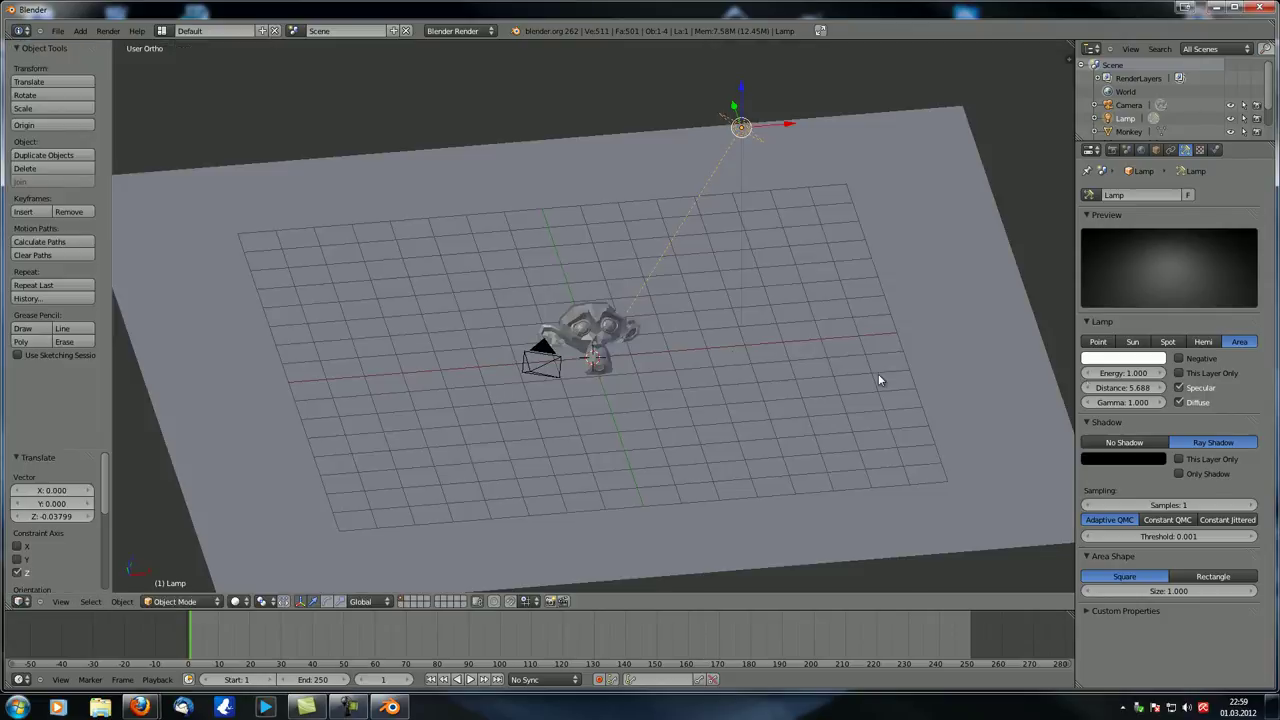
Step: Try a lower energy on the Area lamp, watching the preview, and set it back to 1
drag(1134, 376, 1110, 375)
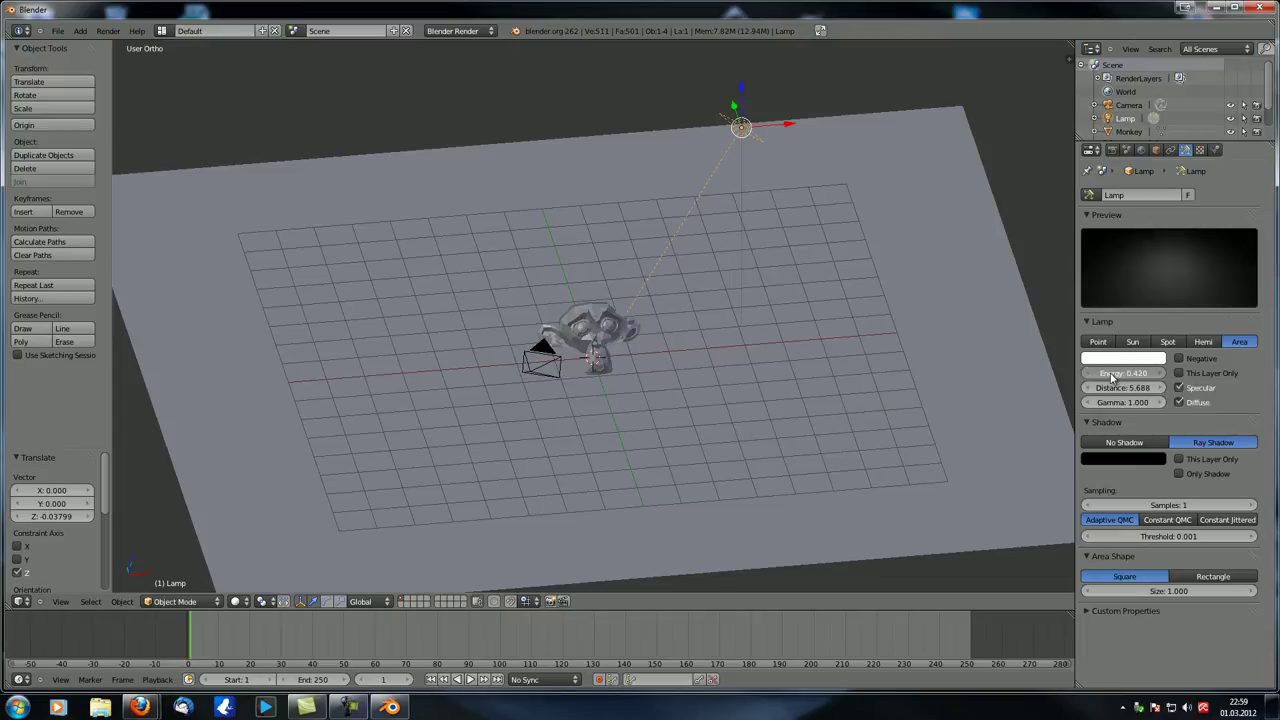
click(1100, 374)
text(1)
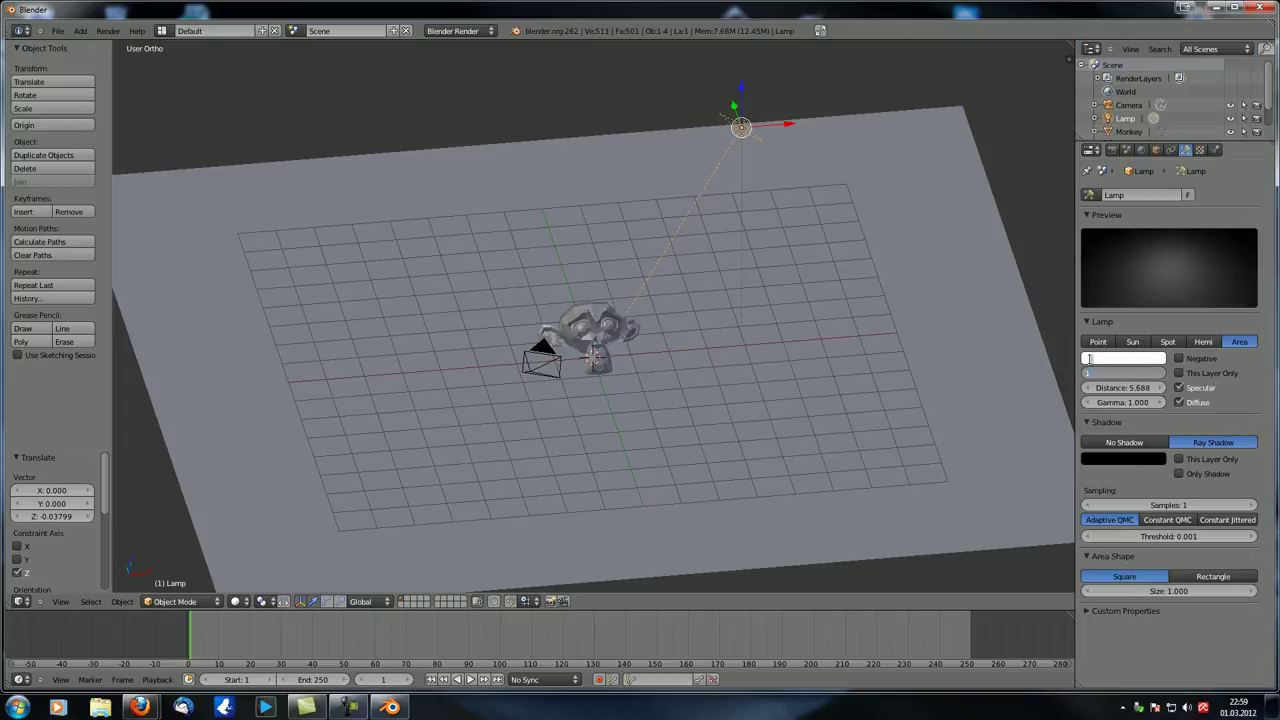
key(Return)
Step: Try a gamma of about 0.313 on the Area lamp, watching the preview, and set it back to 1
drag(1130, 402, 992, 404)
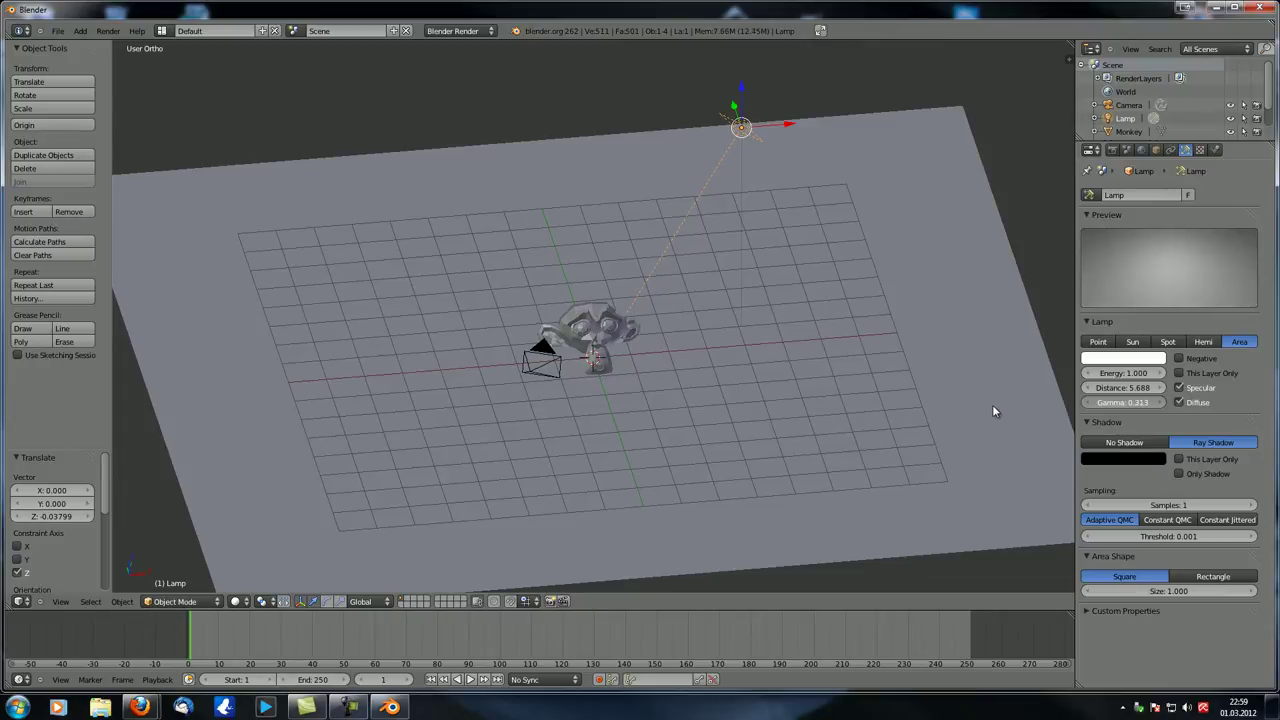
click(1132, 402)
text(1)
key(Return)
Step: Render the scene at gamma 1, and render it again with the lamp's gamma set to 0.5 for comparison
middle_drag(900, 414, 808, 421)
key(F12)
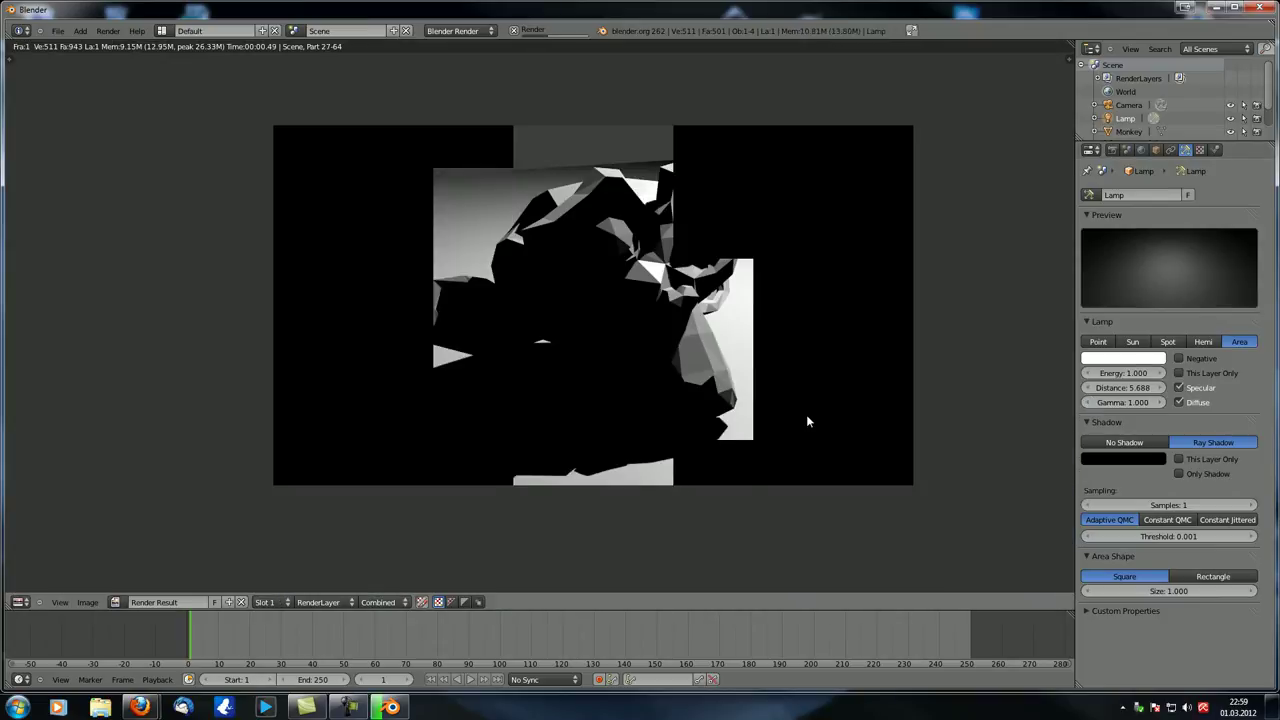
click(1122, 402)
text(0.5)
key(Return)
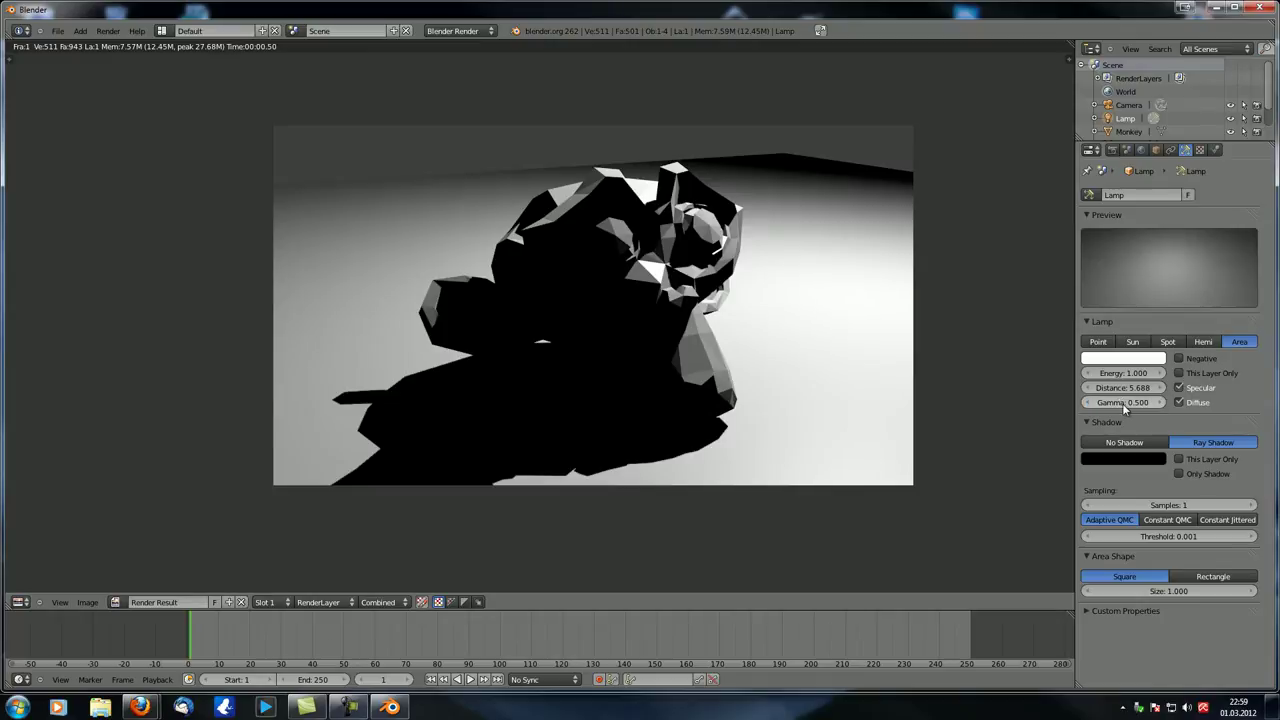
key(F12)
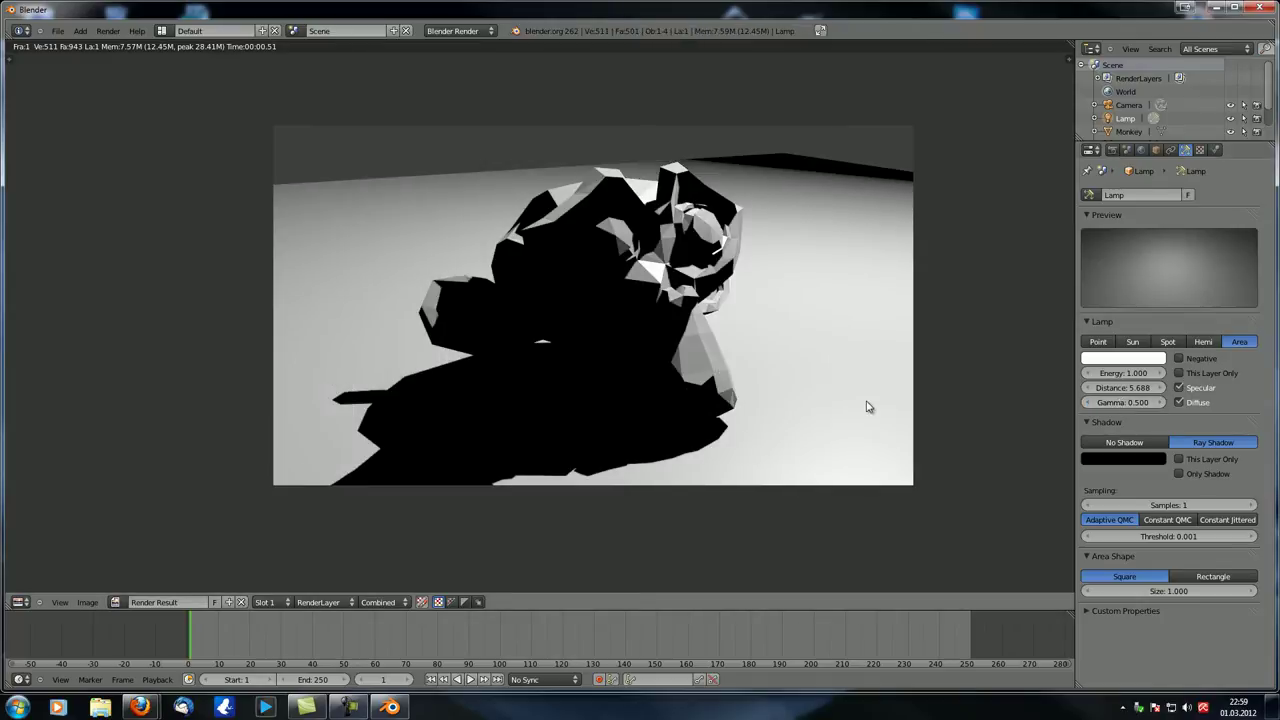
Step: Set the Area lamp's gamma back to 1 and re-render the scene to compare the brightness falloff
click(1126, 402)
text(1)
key(Return)
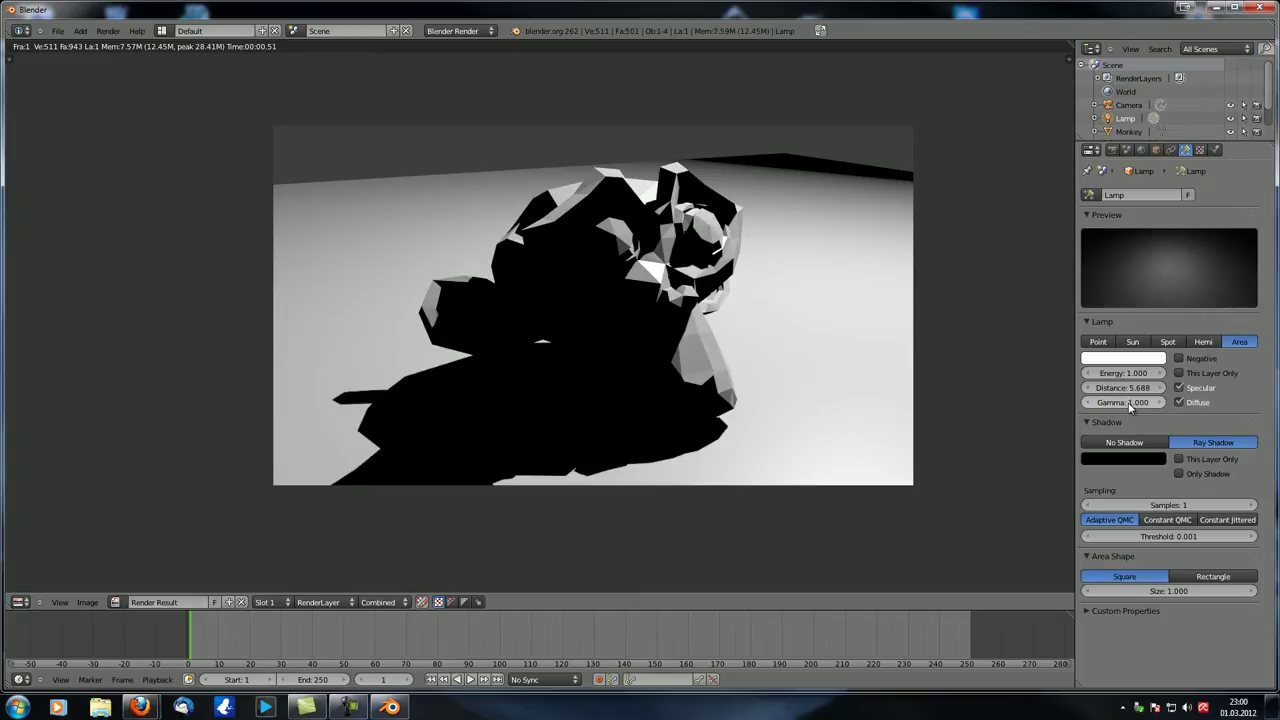
key(F12)
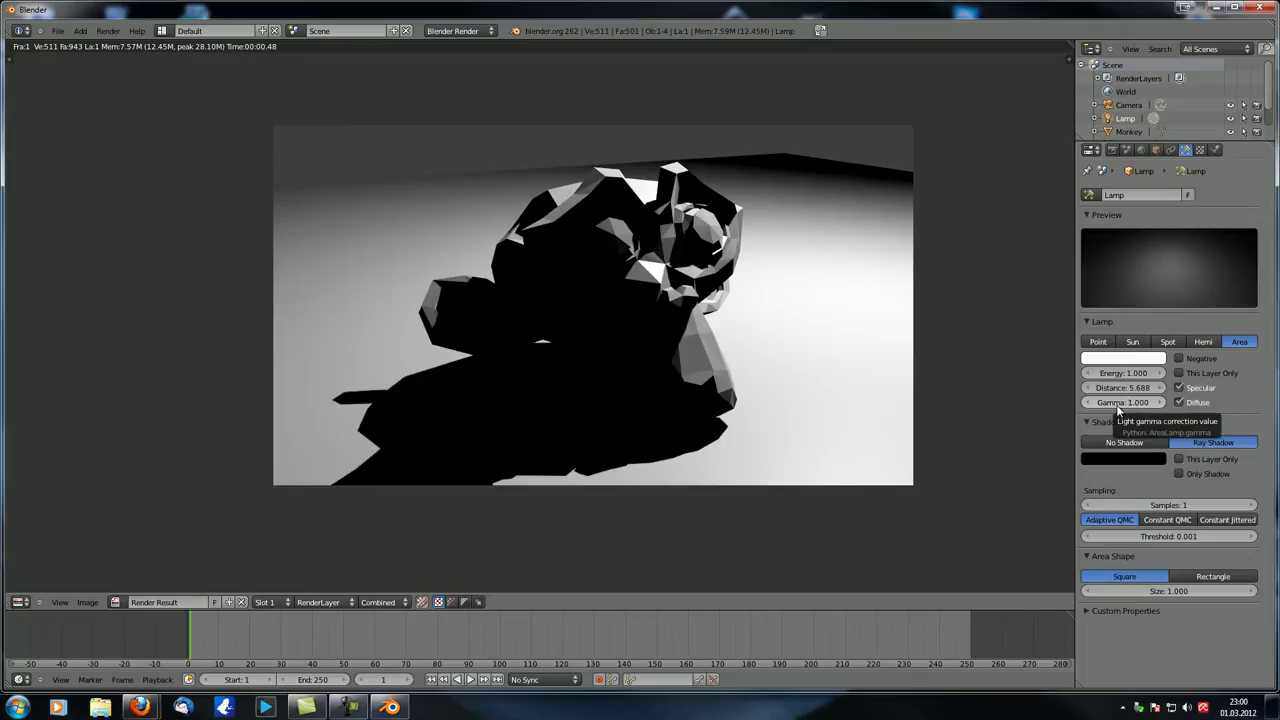
Step: Set the Area lamp's gamma to 0.5 once more and render the scene to examine the floor lighting
click(1133, 403)
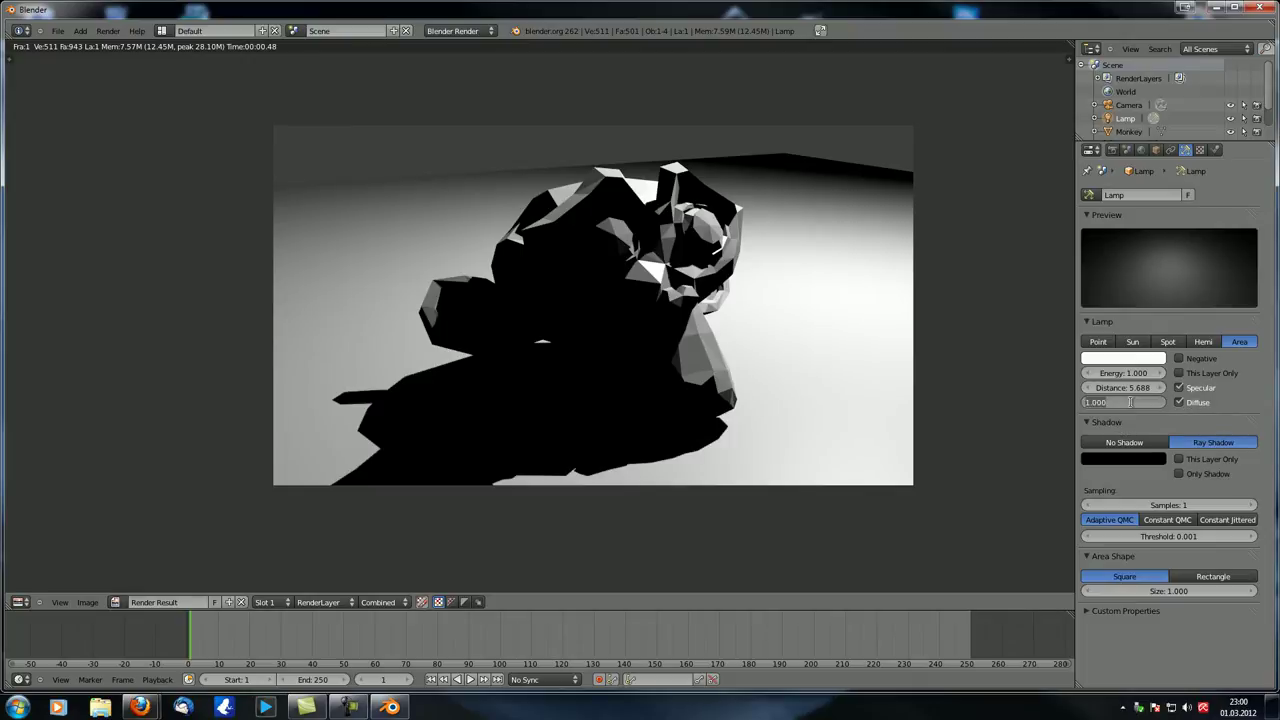
text(0.5)
key(Return)
key(F12)
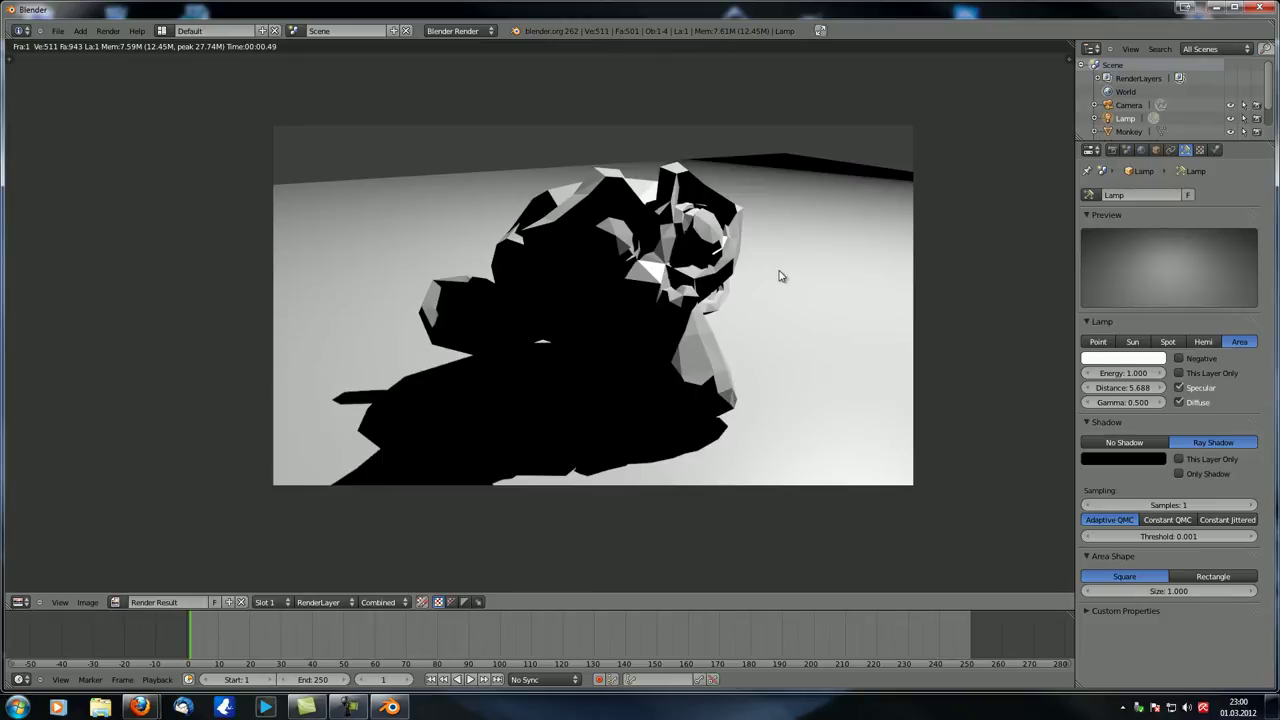
Step: Reset the Area lamp's gamma to 0 and render the scene
key(BackSpace)
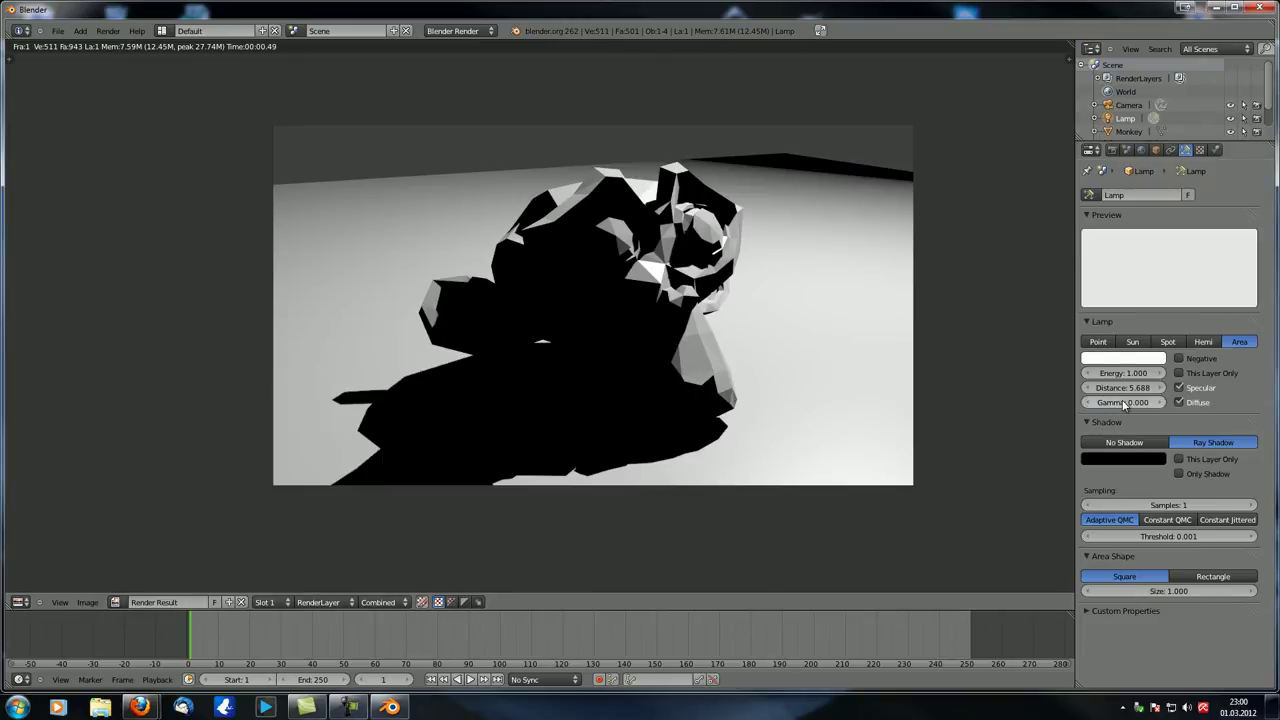
key(F12)
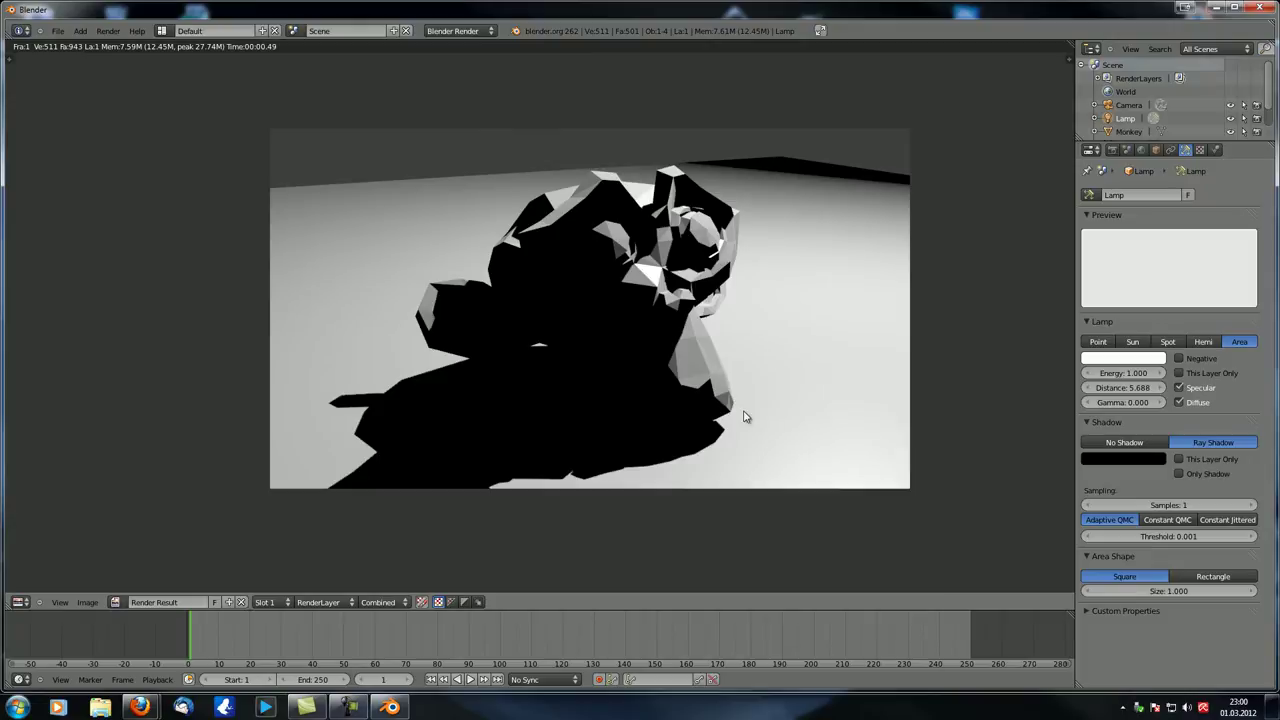
Step: Render the scene at gamma 0, and re-render it with the Area lamp's gamma set back to 1
key(F12)
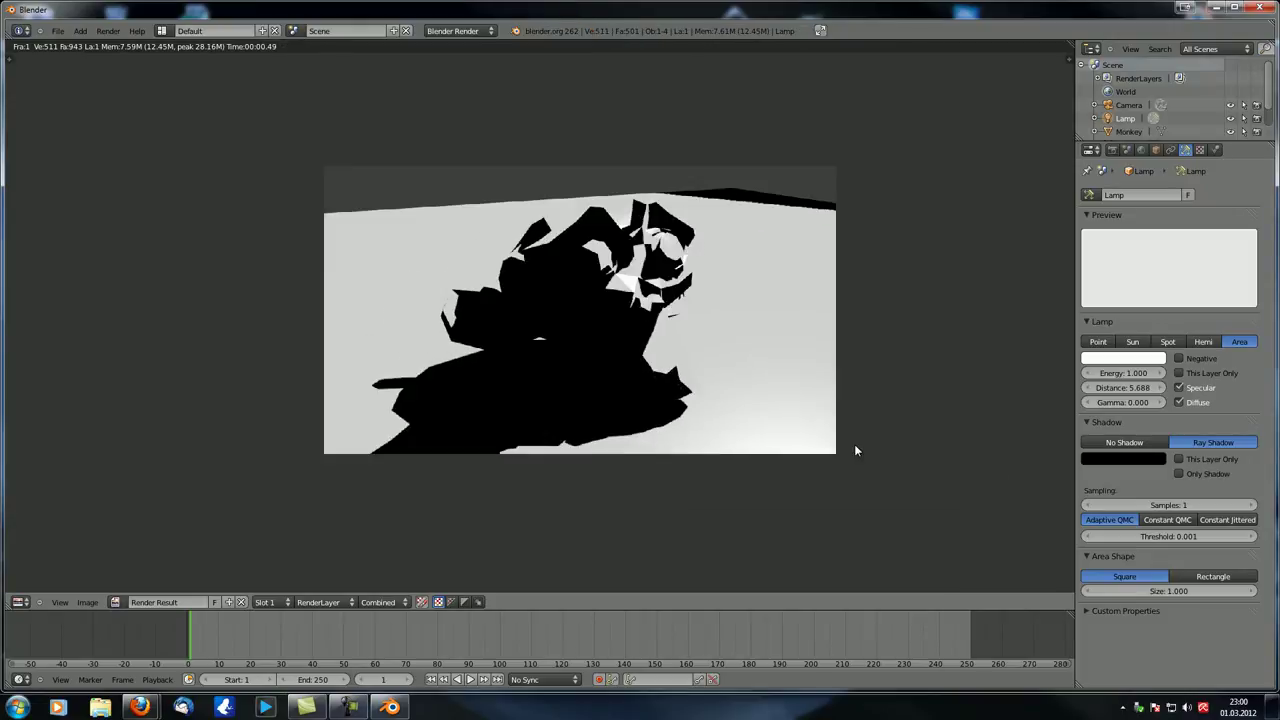
click(1108, 402)
text(1)
key(Return)
key(F12)
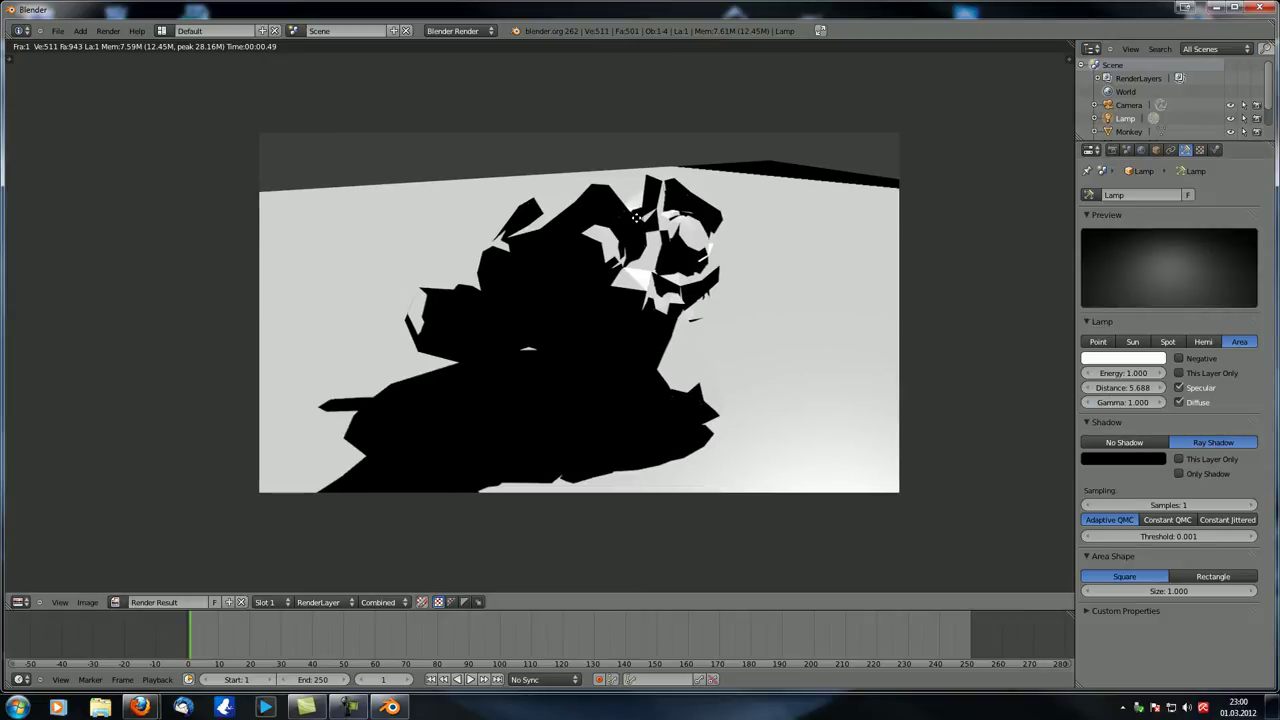
key(F12)
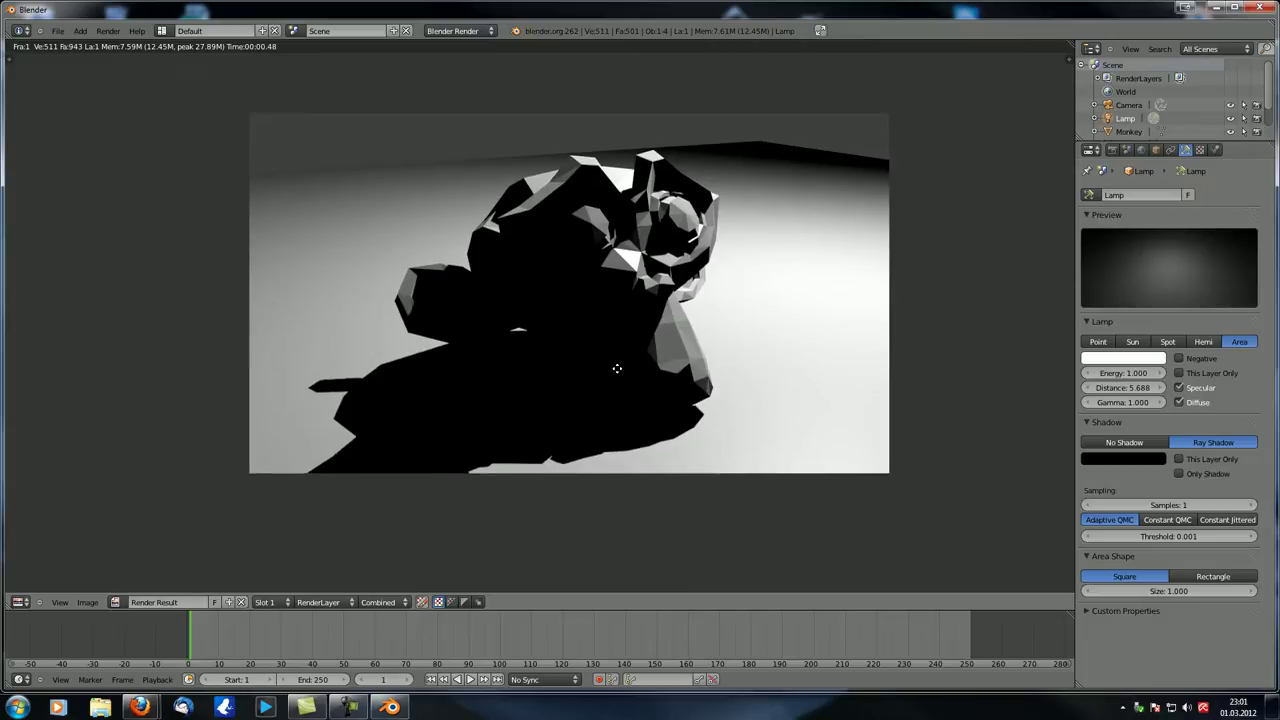
scroll(631, 390, up, 1)
scroll(615, 397, down, 1)
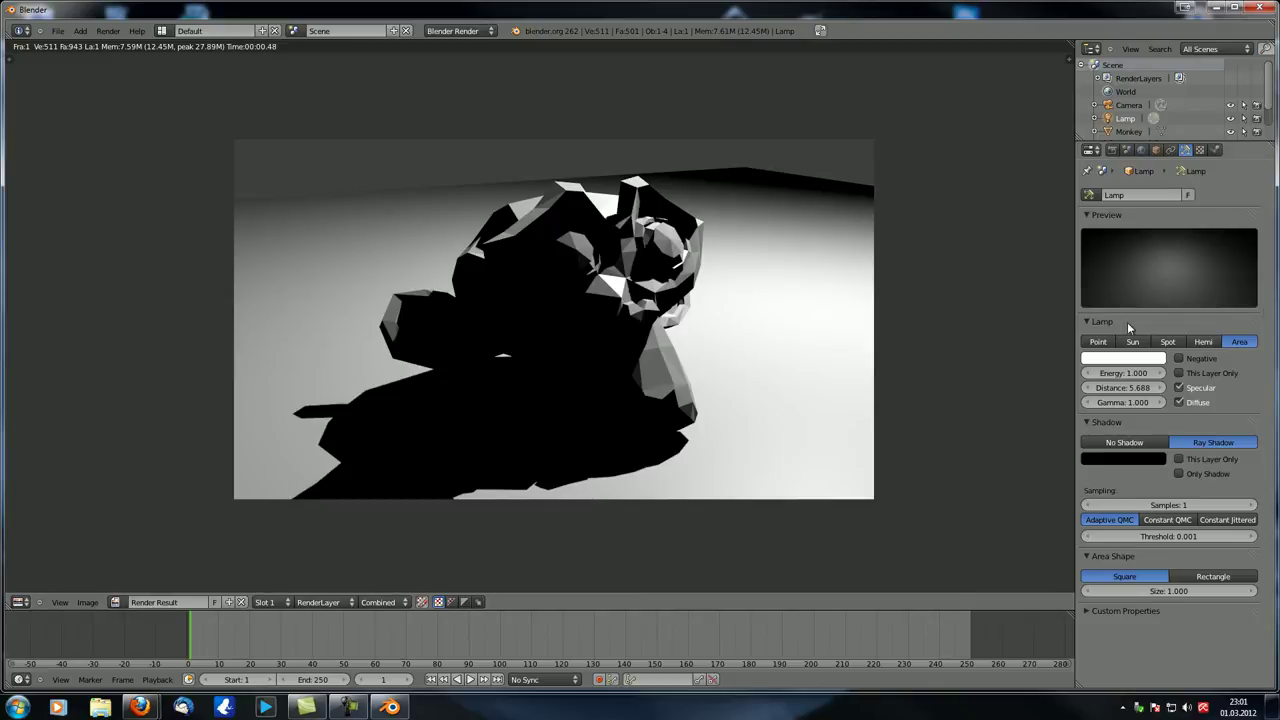
Step: Render the scene with the Area lamp's shadow turned off, and switch the lamp back to Ray Shadow
click(1140, 443)
key(F12)
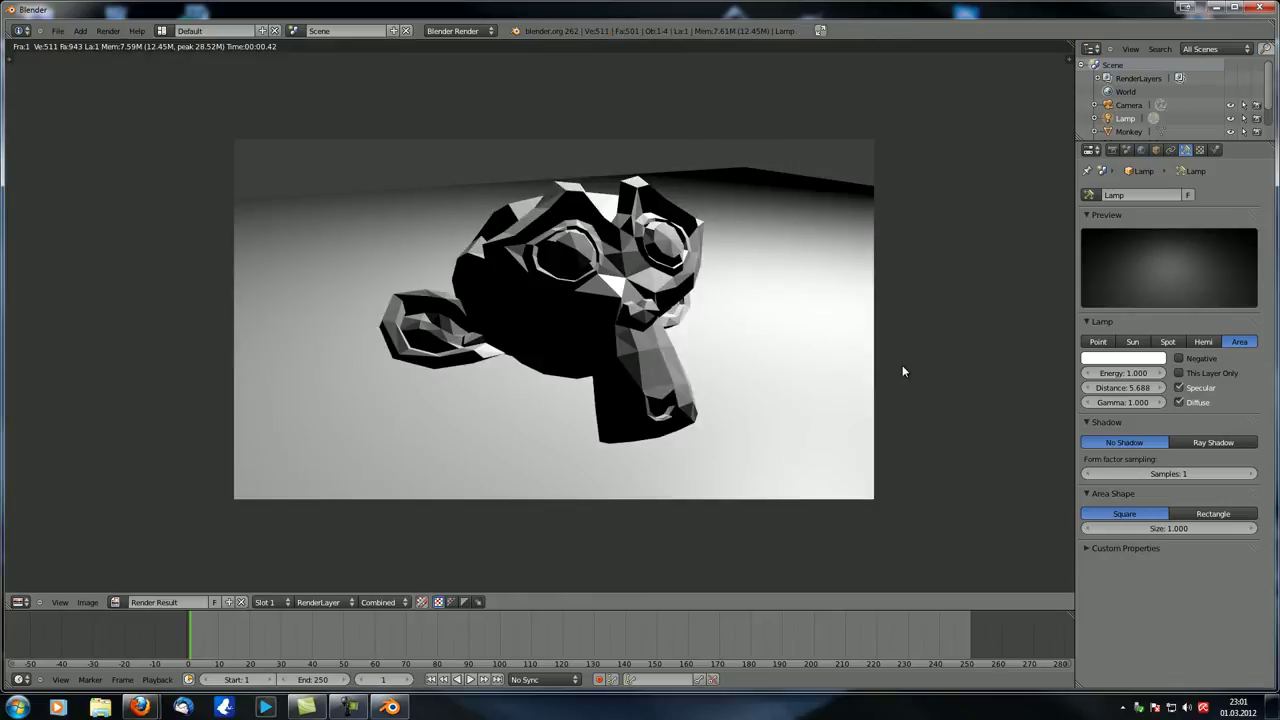
click(1208, 443)
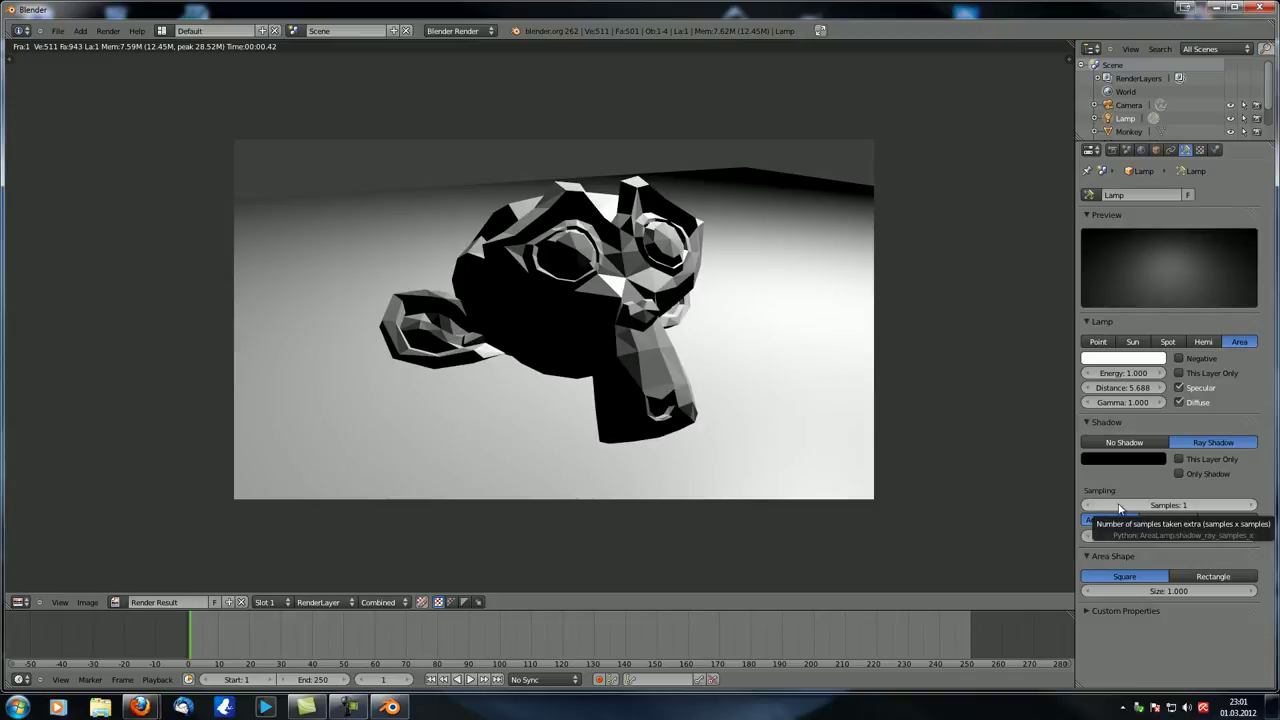
Step: Set the Area lamp's ray shadow samples to 5 and render the scene to examine the softer shadow
click(1176, 504)
text(5)
key(Return)
key(F12)
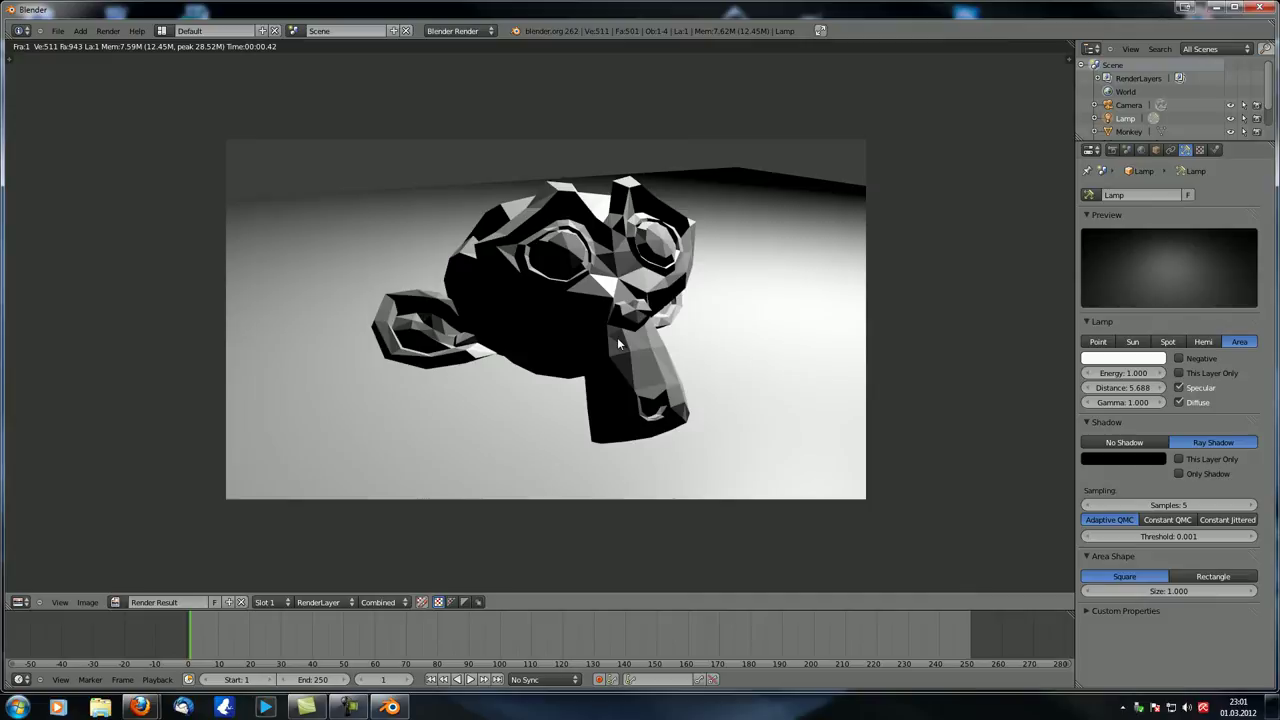
key(F12)
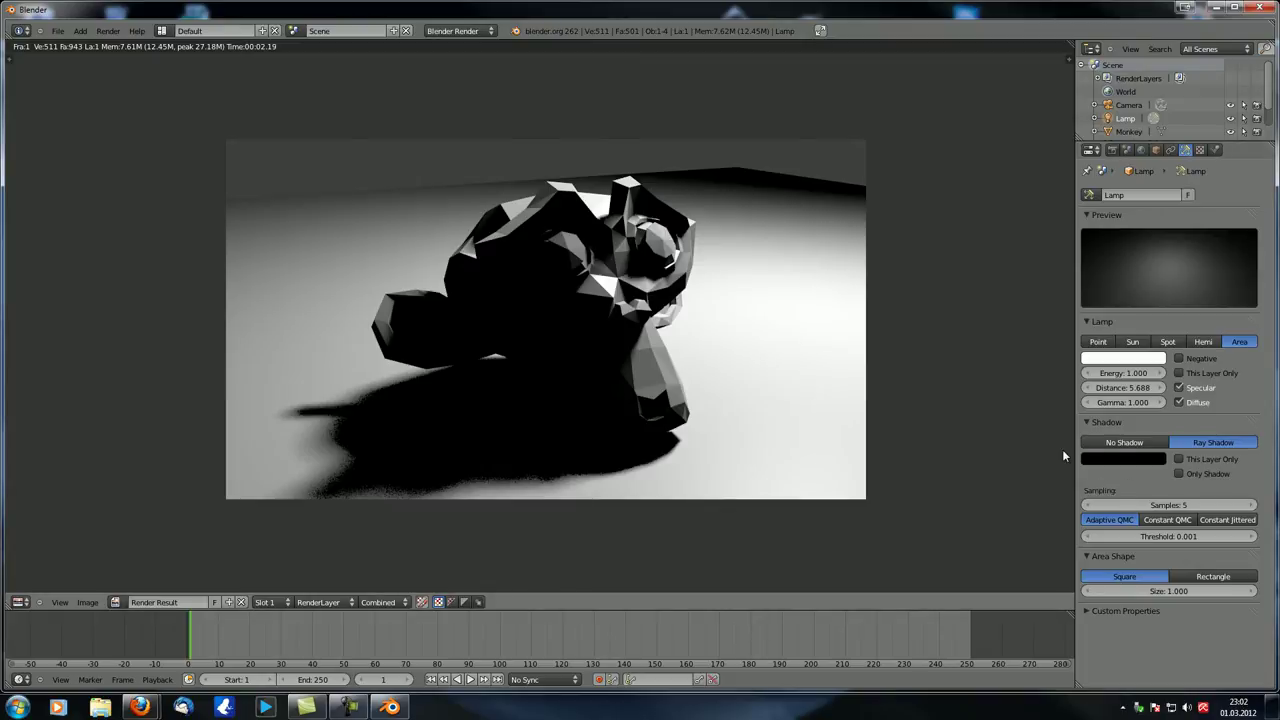
key(F12)
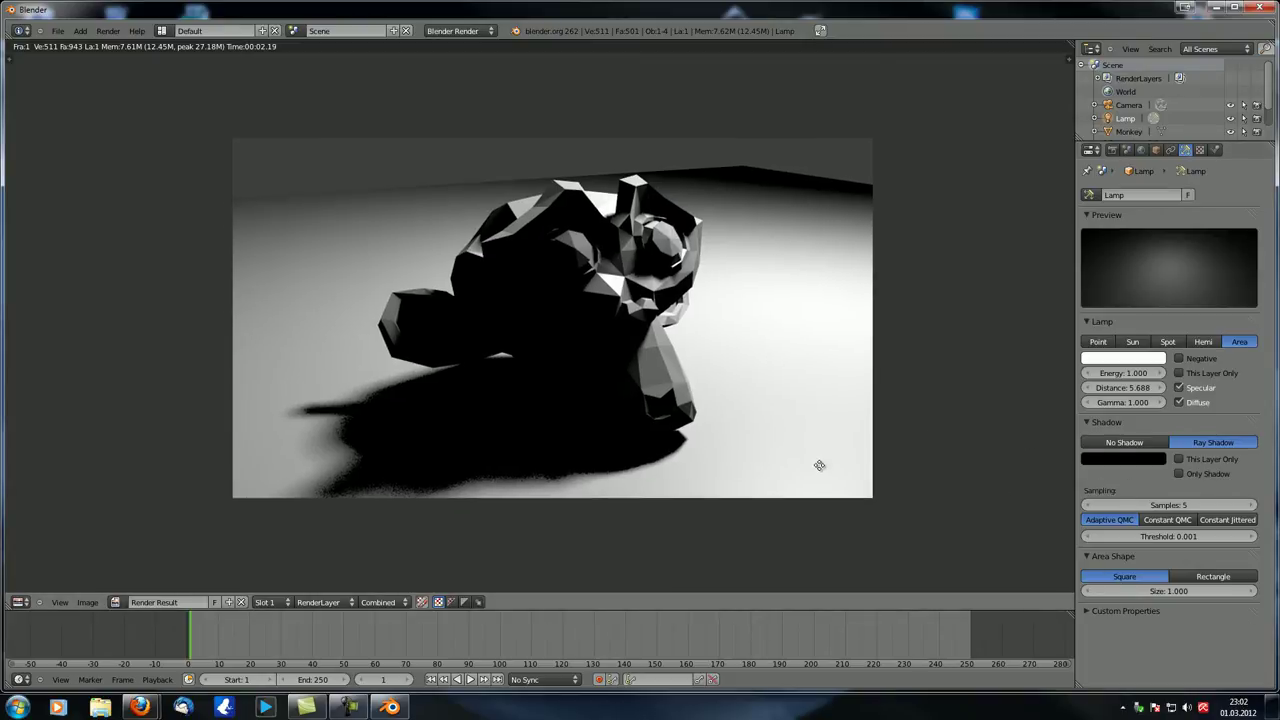
Step: Keep the shadow sampling on Adaptive QMC, set its threshold to 0.1 and render the scene
click(1166, 521)
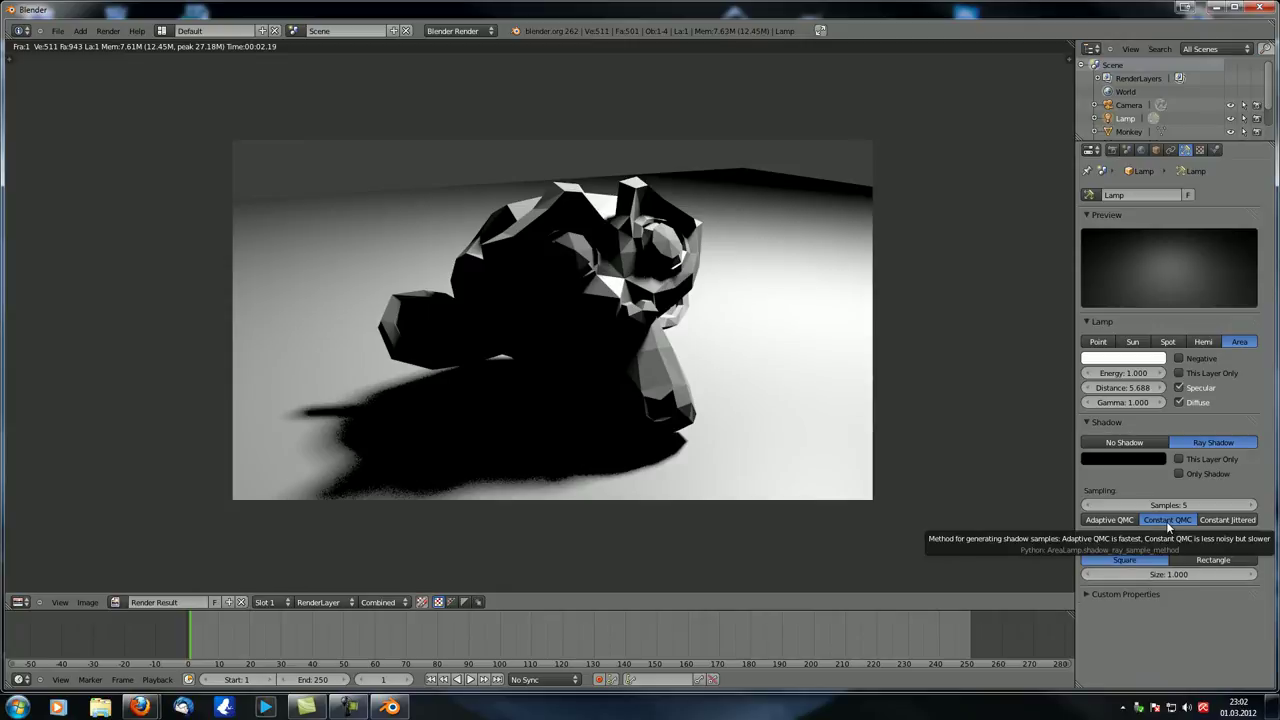
click(1108, 520)
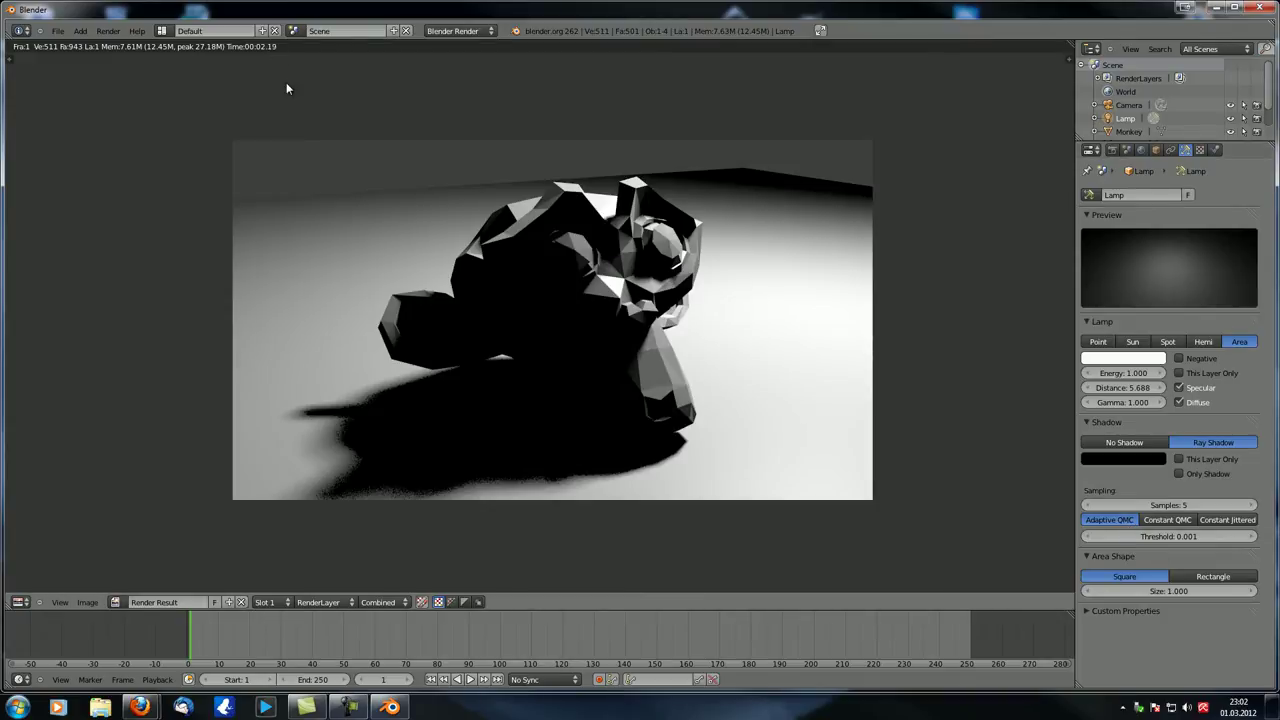
click(1165, 538)
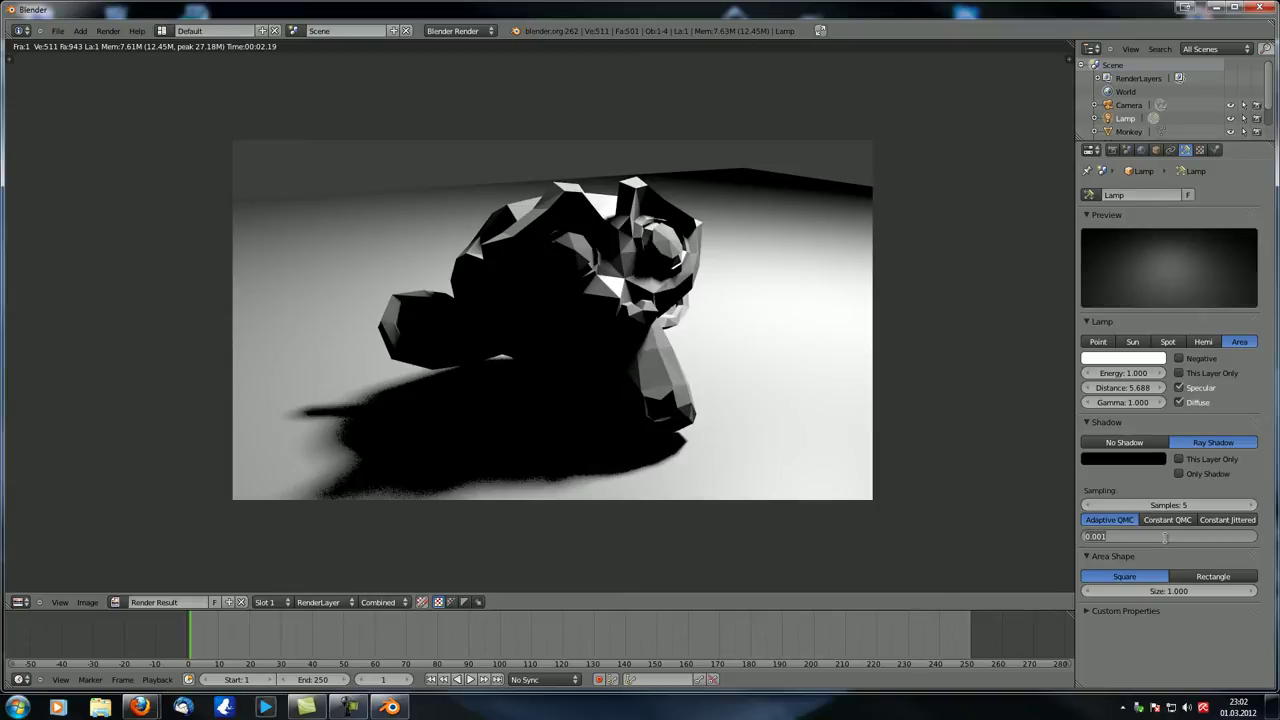
key(BackSpace)
text(.1)
key(Return)
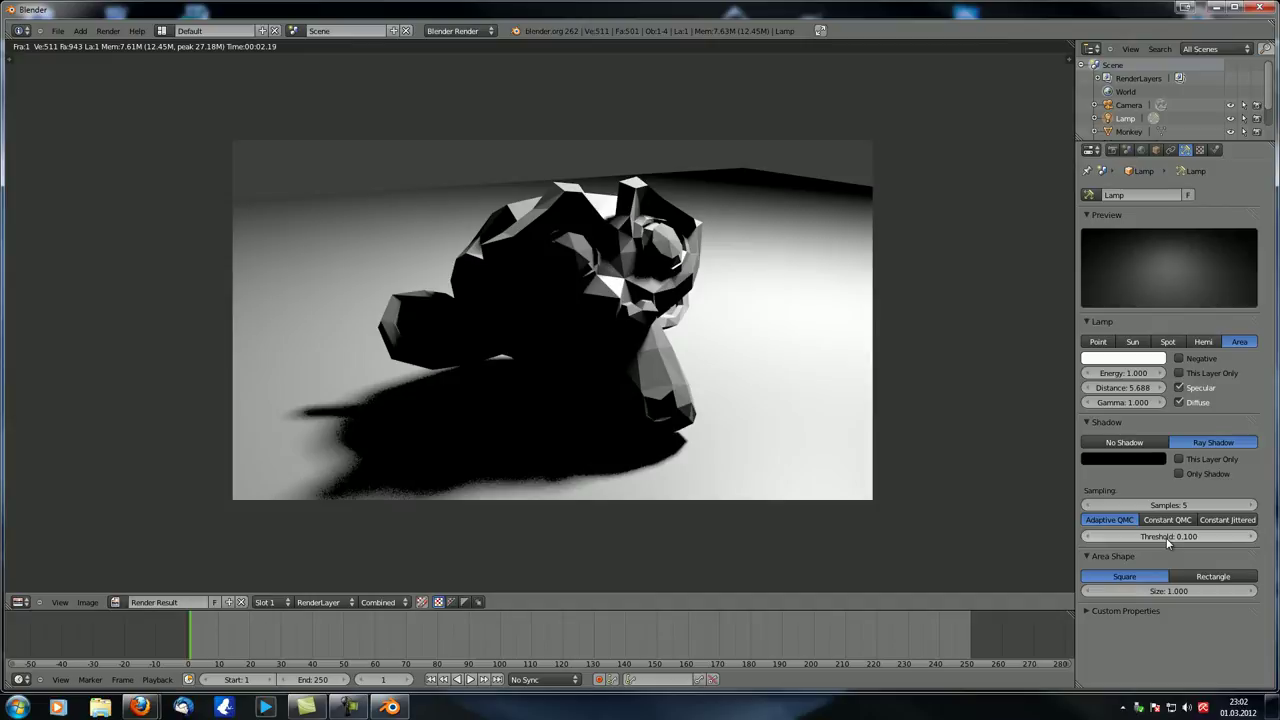
key(F12)
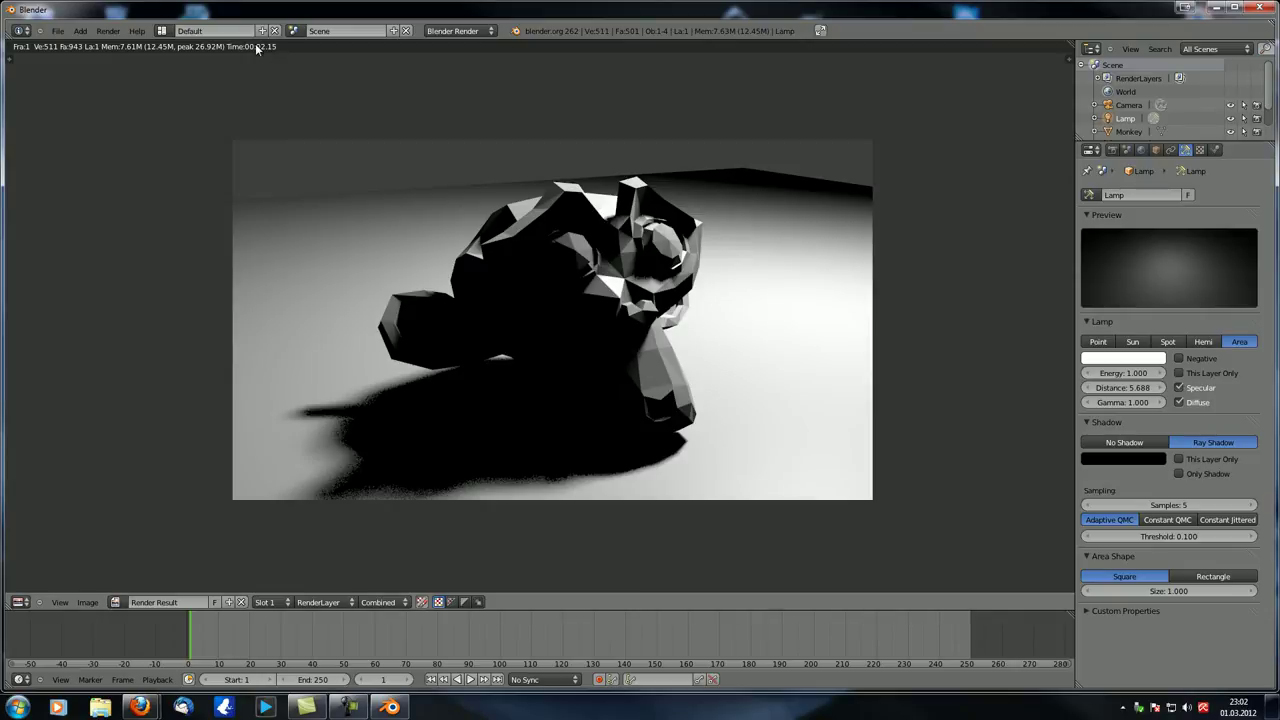
Step: Raise the Adaptive QMC threshold to 1 and render the scene to compare the shadow noise
click(1161, 536)
text(1)
key(Return)
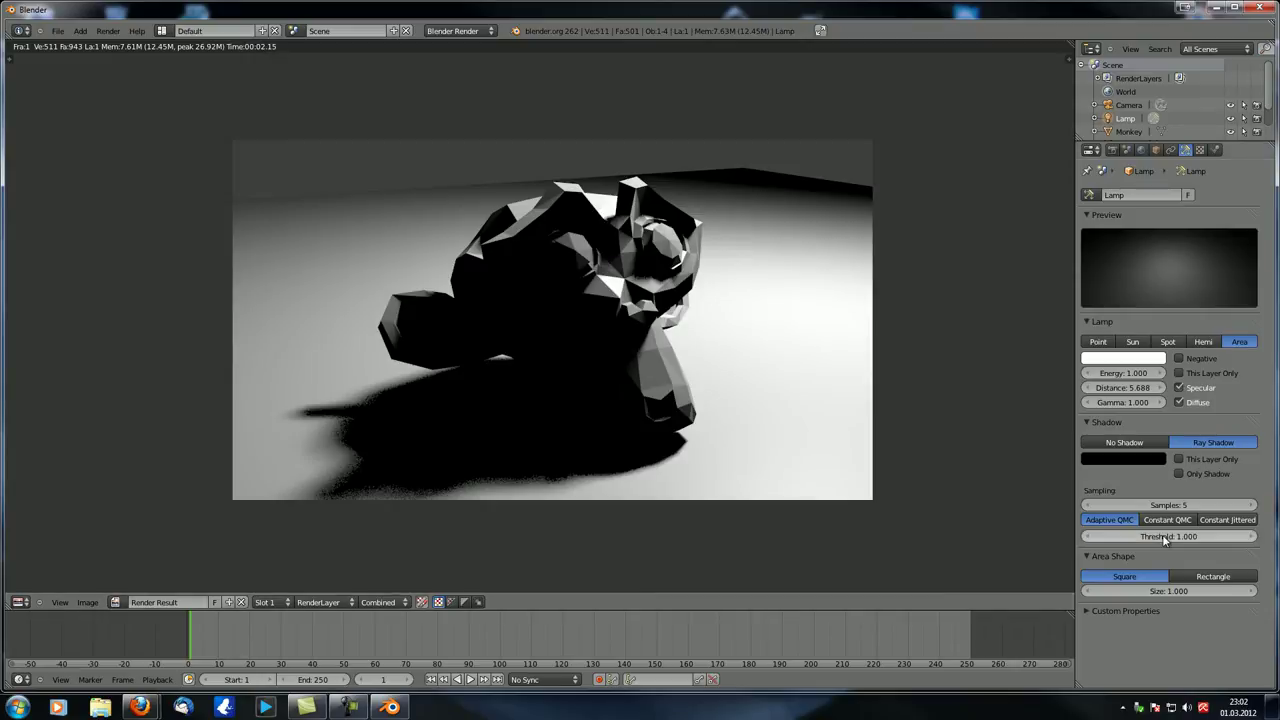
mouse_move(1163, 540)
mouse_down()
mouse_move(1080, 541)
mouse_move(1177, 538)
mouse_up()
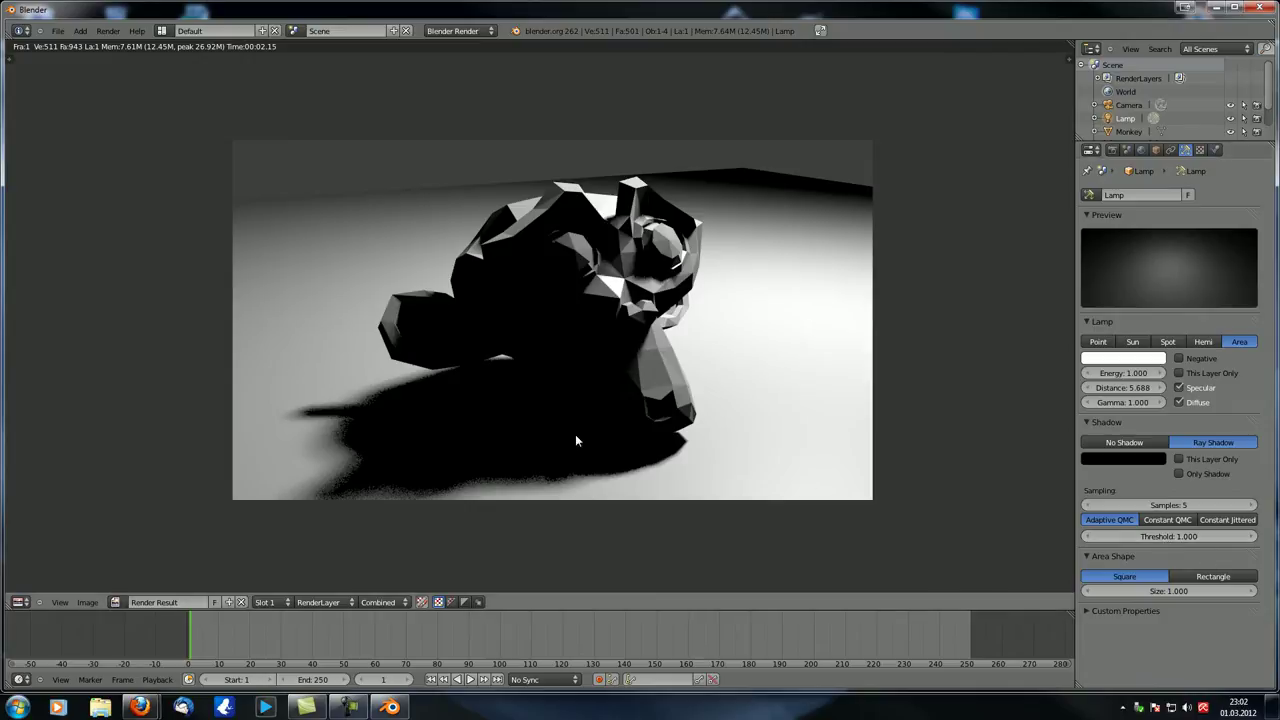
middle_drag(574, 417, 552, 411)
key(F12)
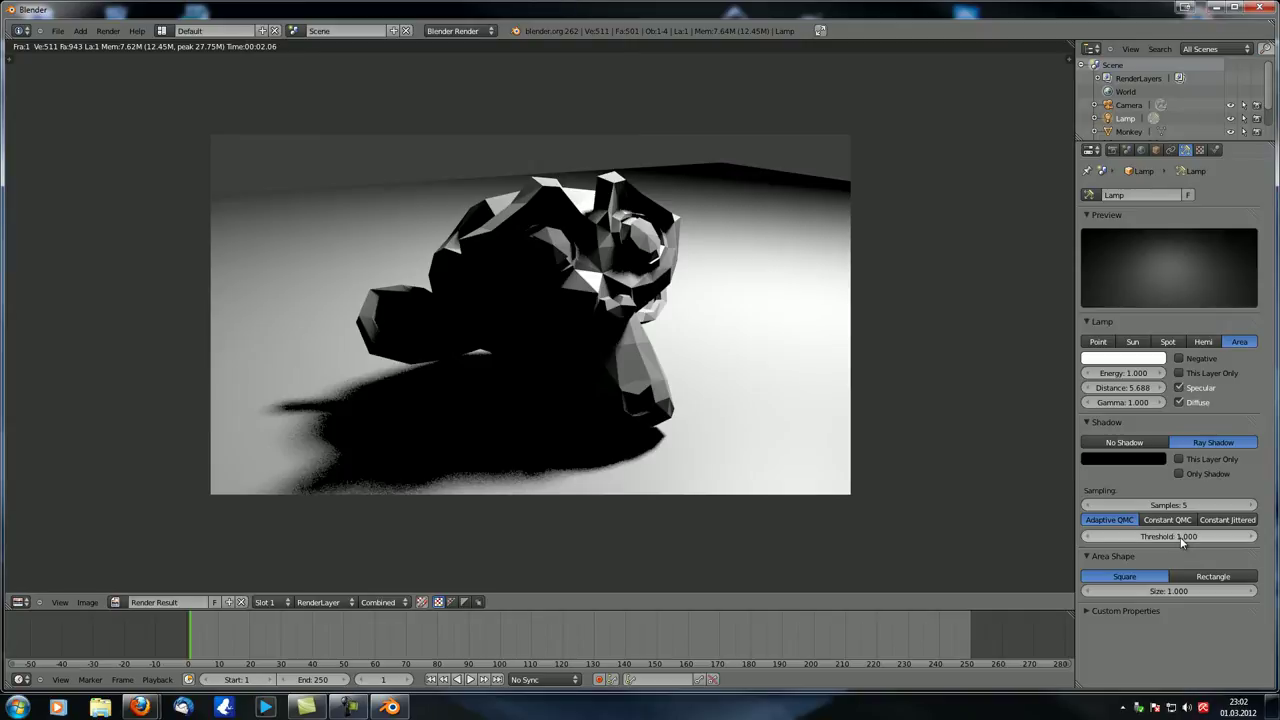
Step: Reset the Adaptive QMC threshold to 0.001 and render the scene again
drag(1150, 537, 568, 505)
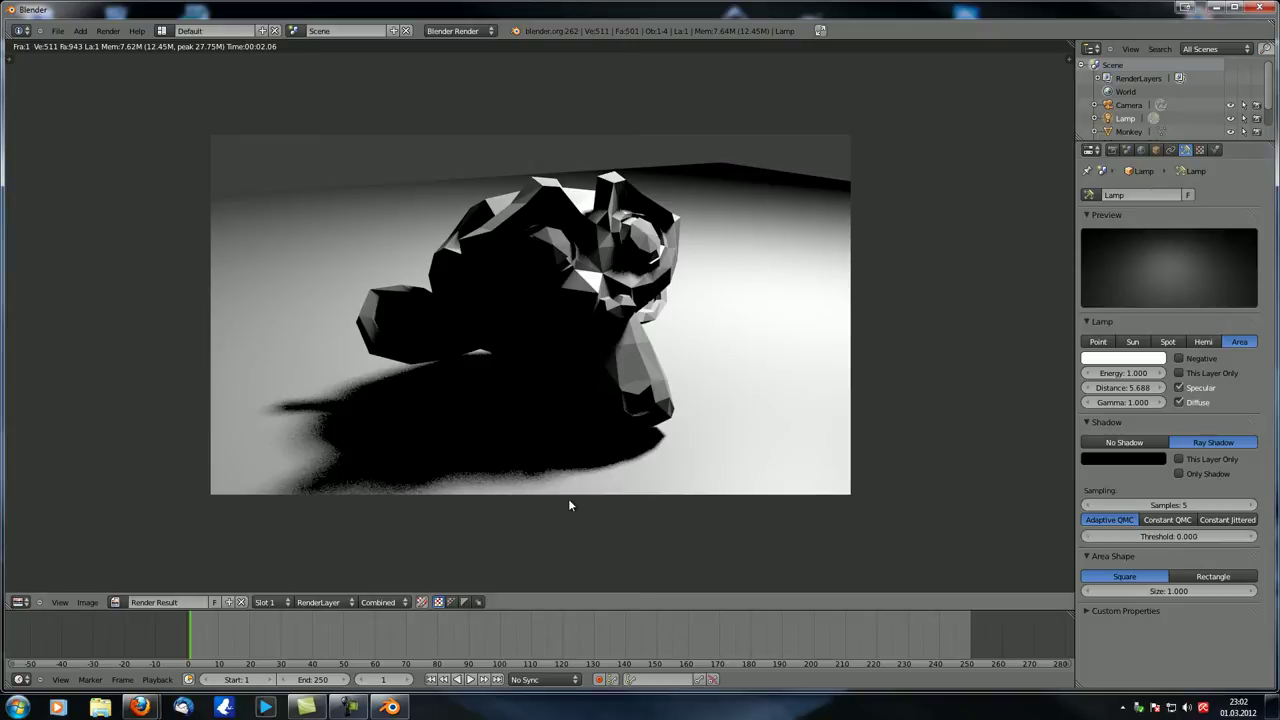
click(1166, 537)
text(0.001)
key(Return)
key(F12)
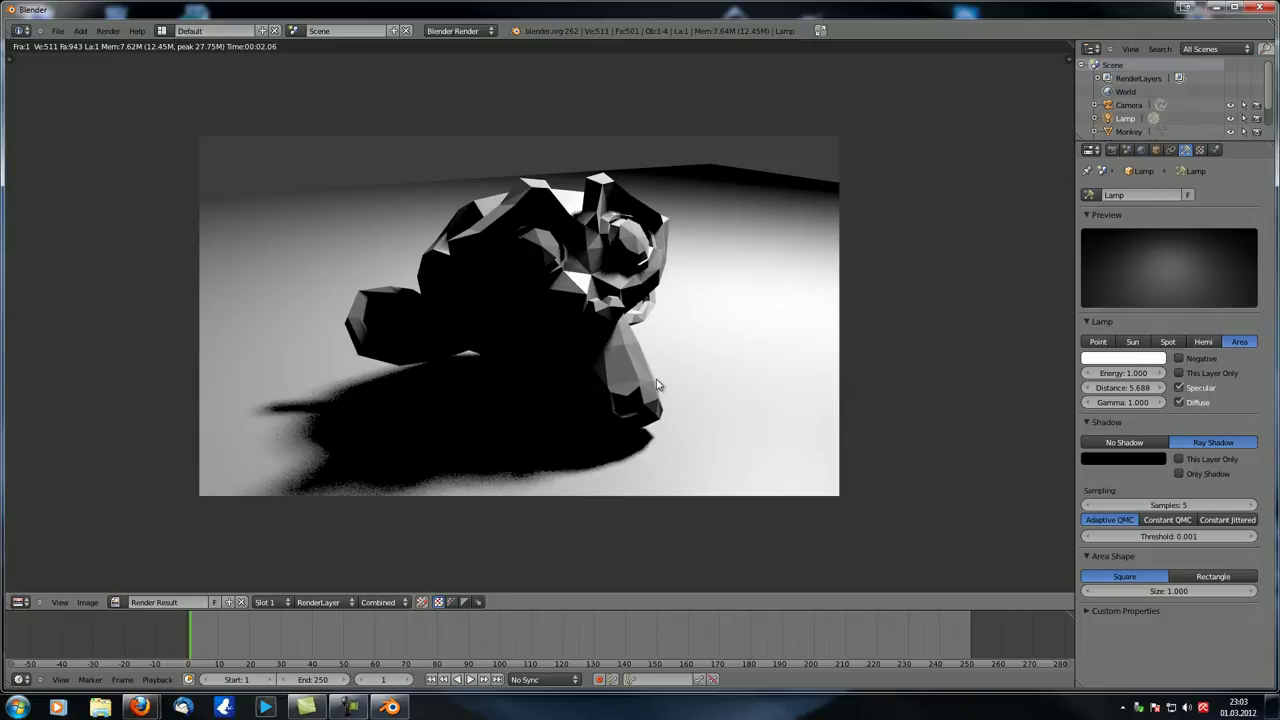
key(F12)
Step: Set the threshold to 0.1, switch the shadow sampling to Constant Jittered, and render to inspect the shadow edges up close
click(1179, 536)
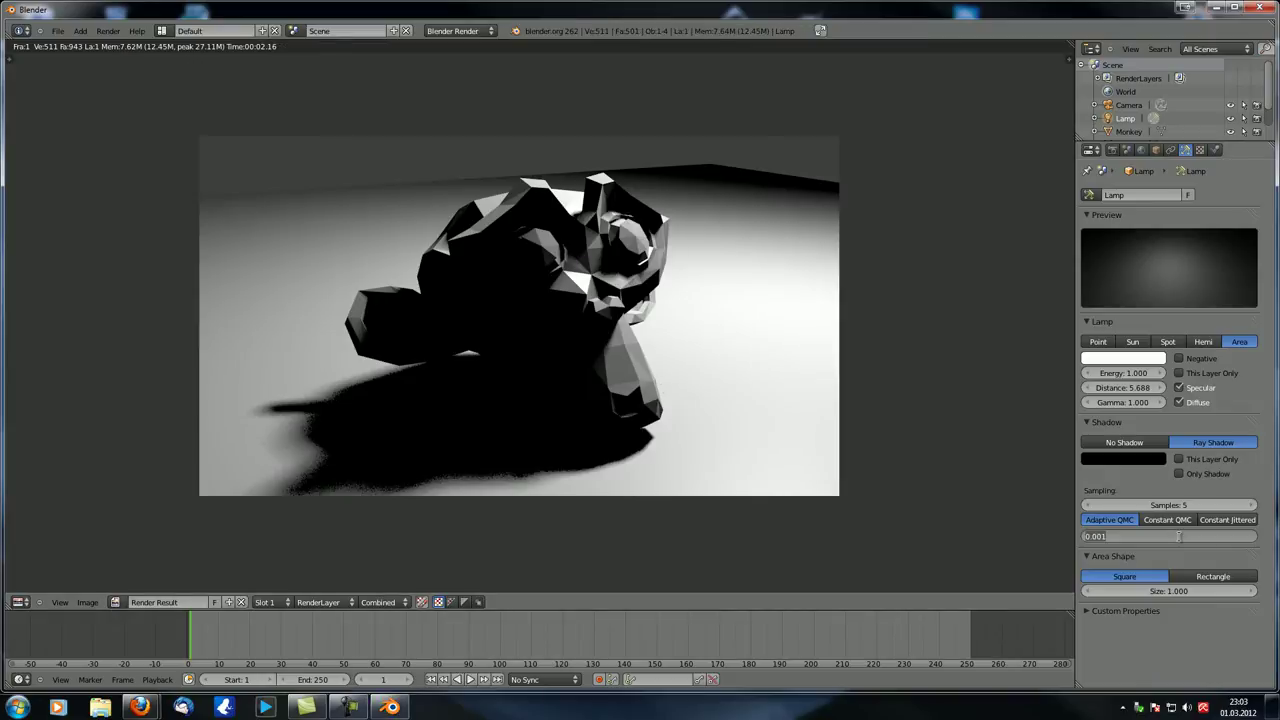
text(0.1)
key(Return)
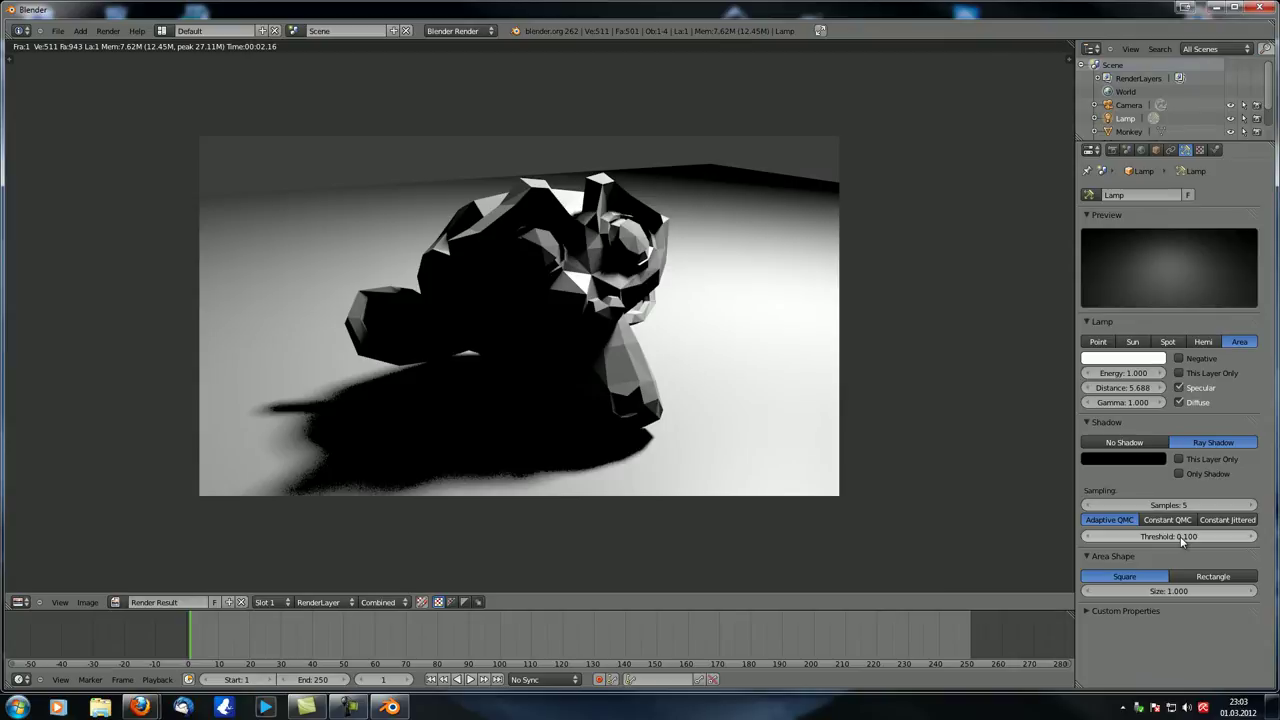
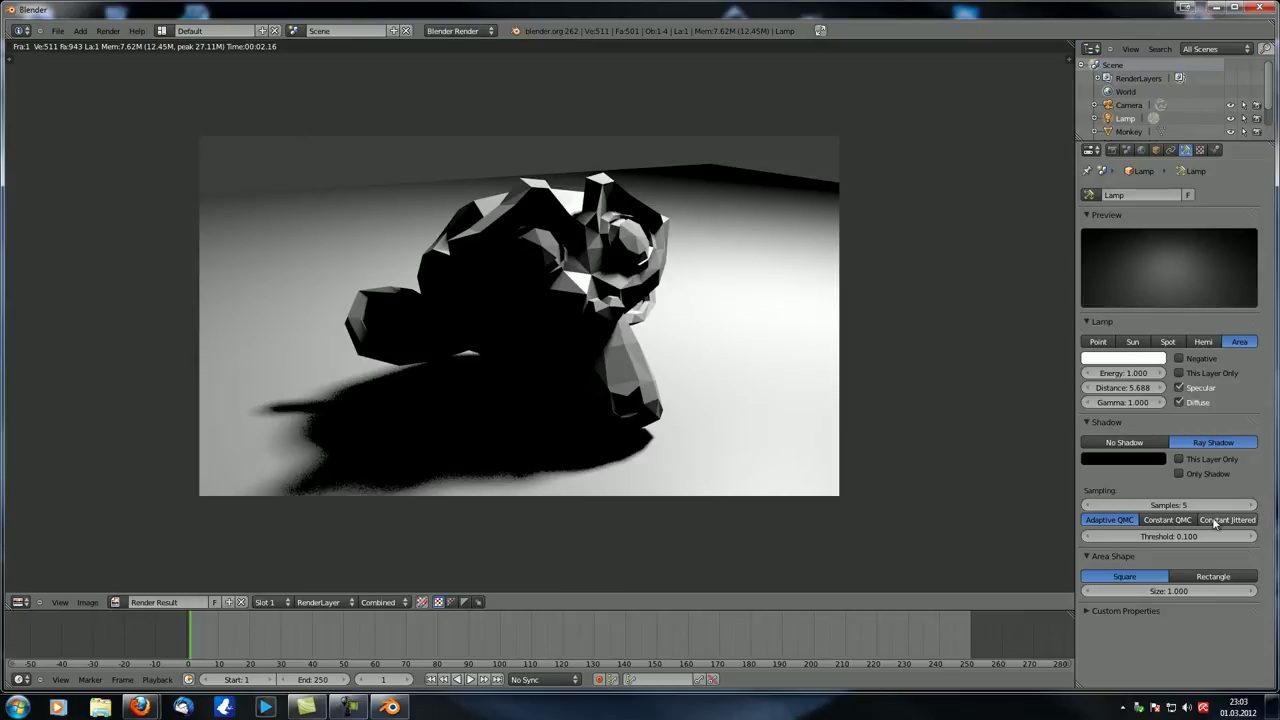
click(1216, 521)
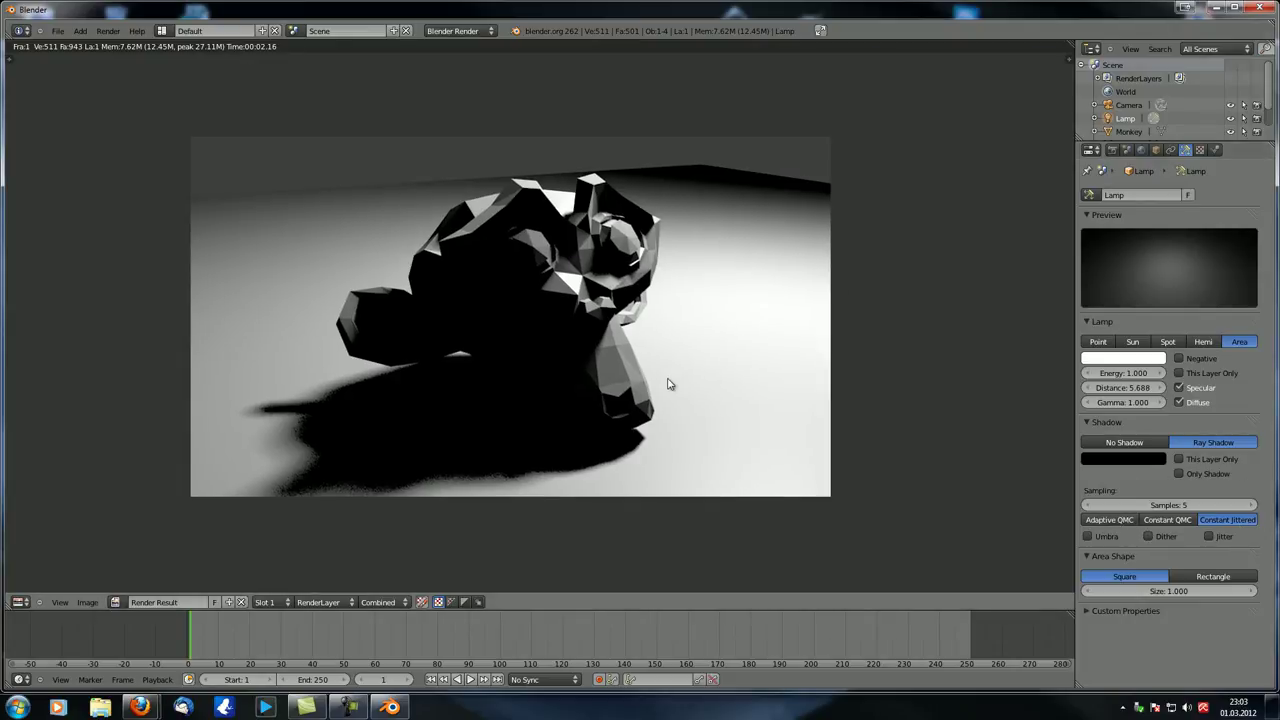
key(F12)
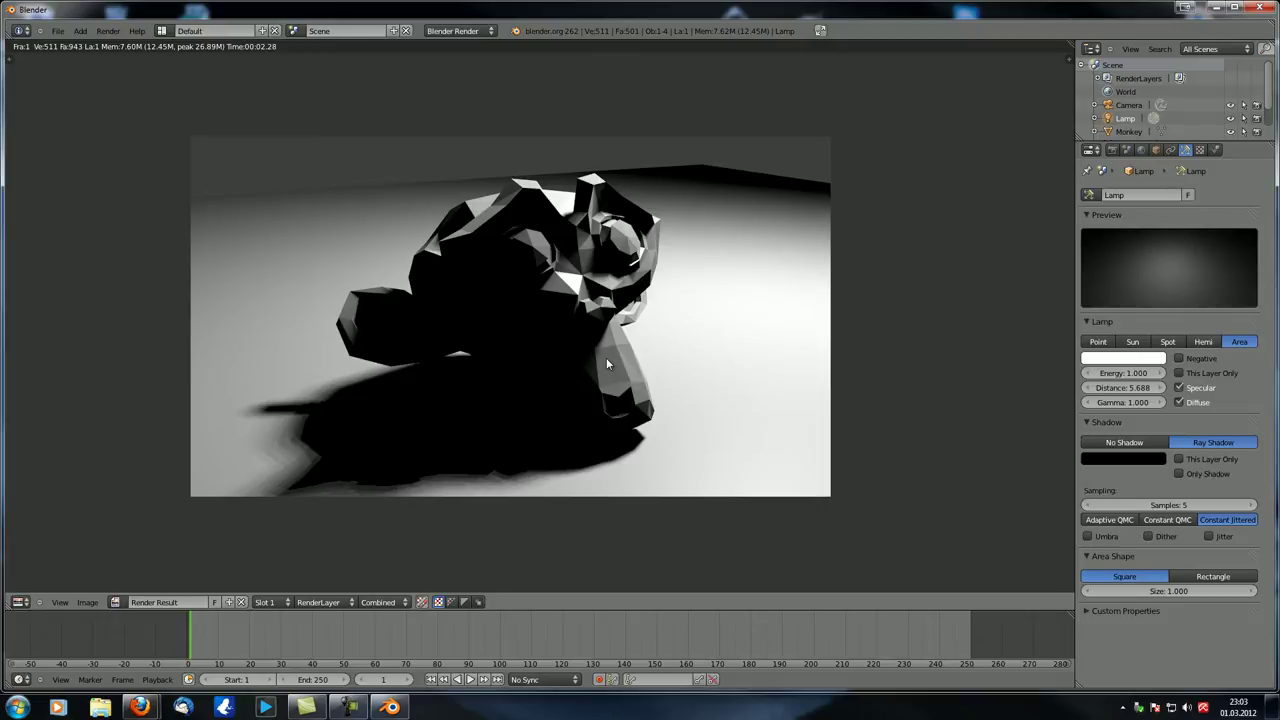
scroll(544, 346, up, 3)
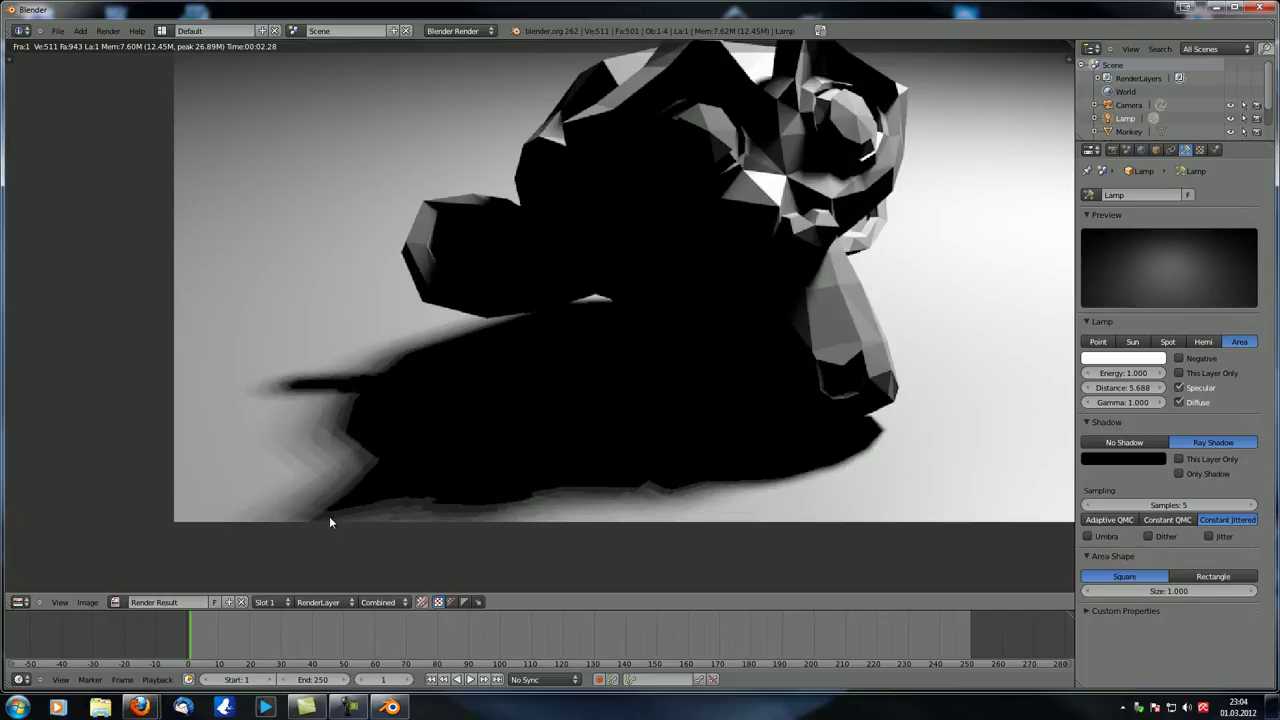
ctrl+middle_drag(712, 491, 674, 409)
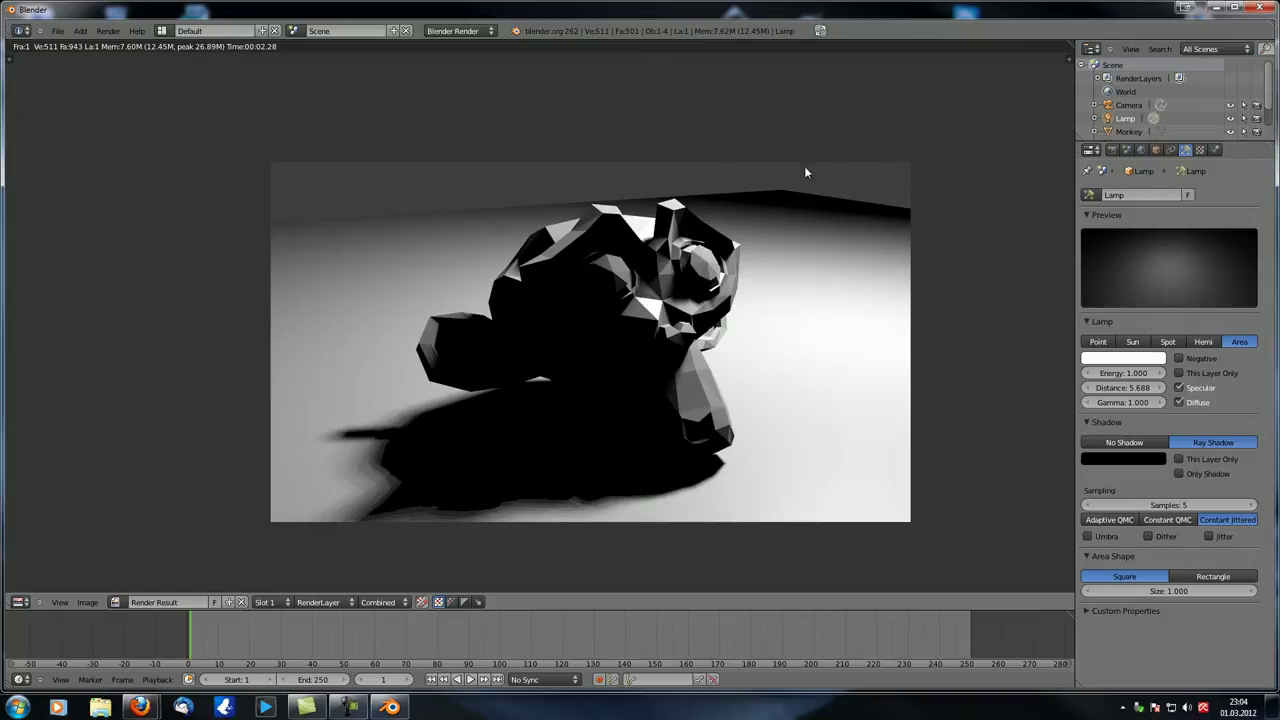
ctrl+middle_drag(422, 467, 1033, 636)
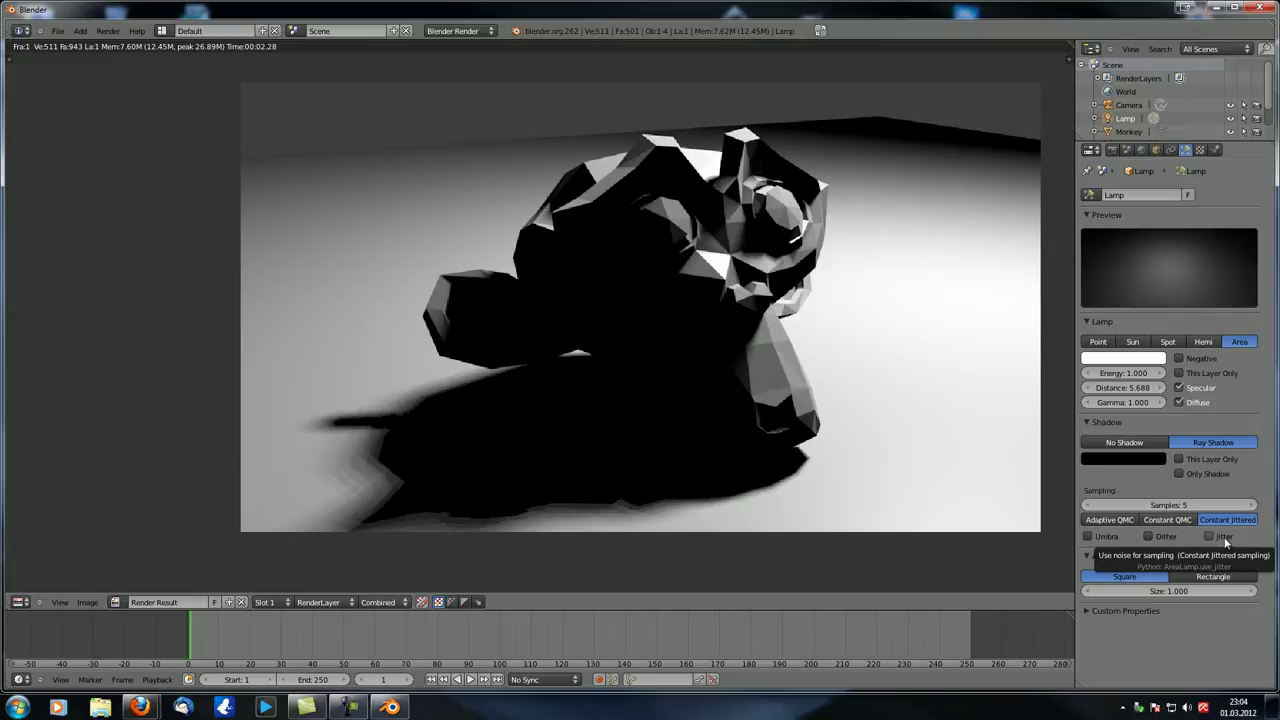
Step: Render the scene with Umbra enabled for the Constant Jittered shadow, and disable Umbra again
click(1087, 536)
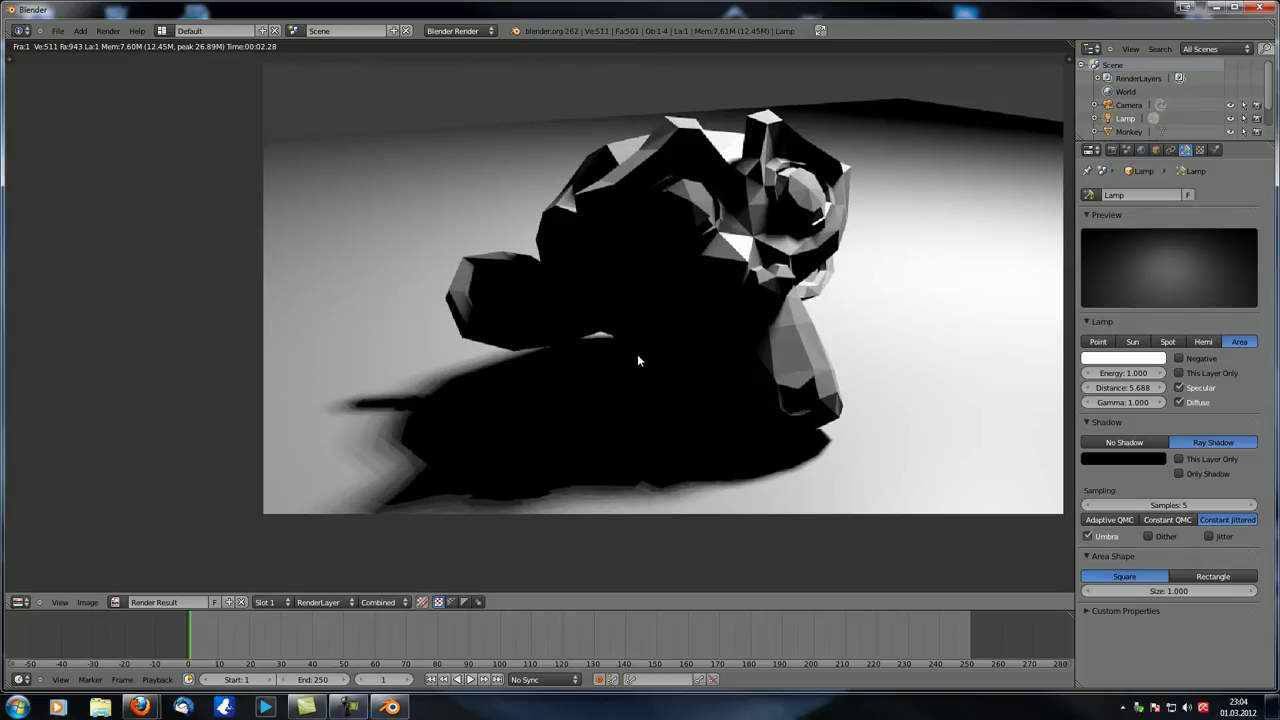
key(F12)
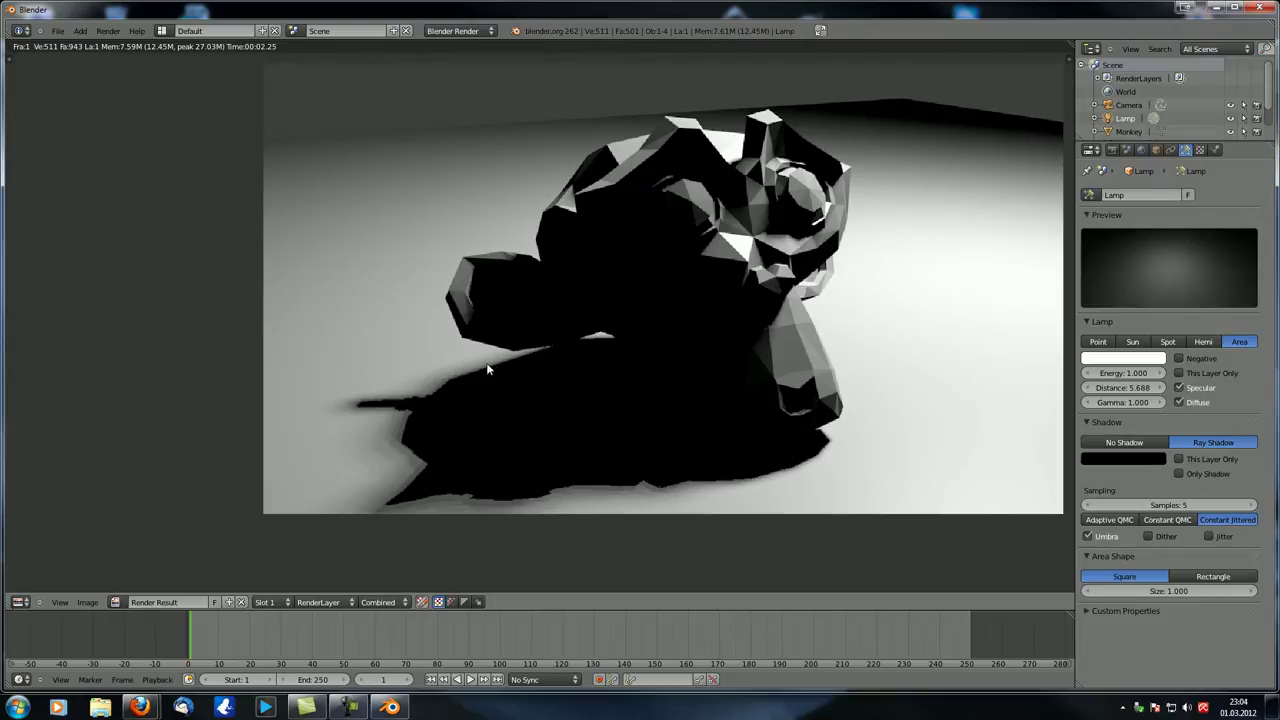
click(1088, 536)
Step: Enable Dither for the Constant Jittered shadow, render the scene and examine the shadow edges up close
click(1148, 536)
scroll(483, 374, up, 2)
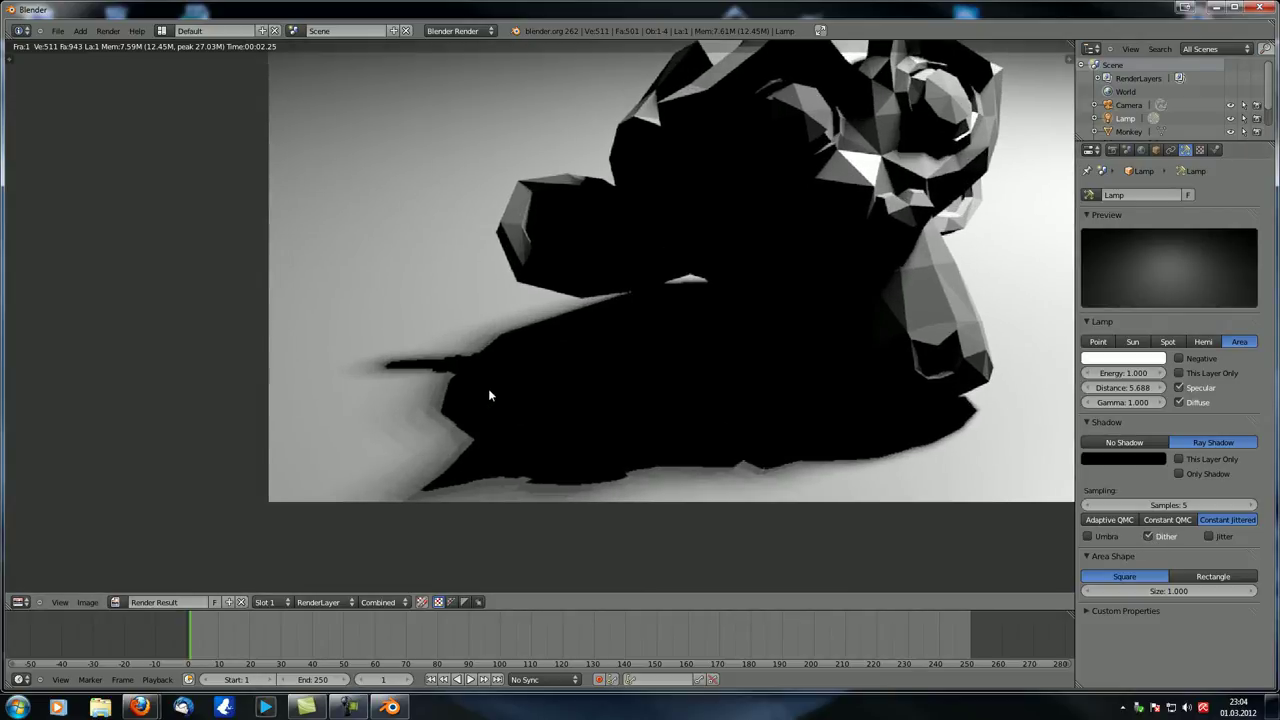
key(F12)
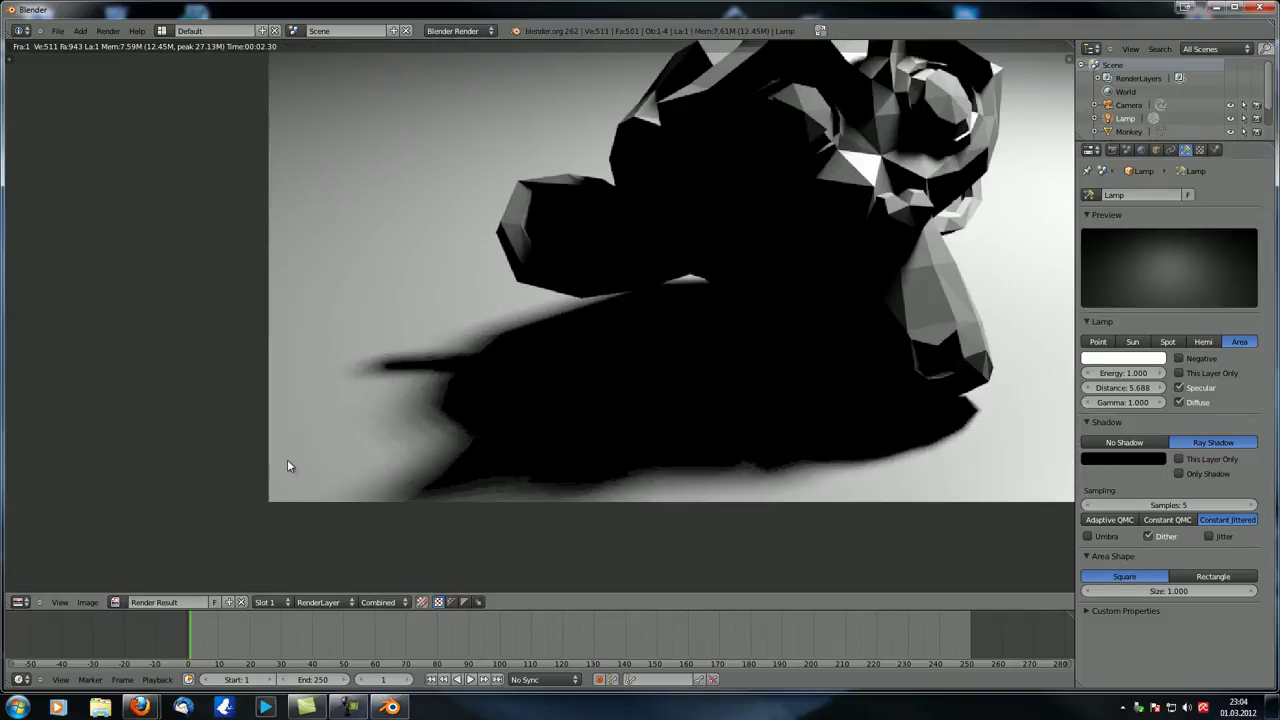
scroll(287, 466, up, 5)
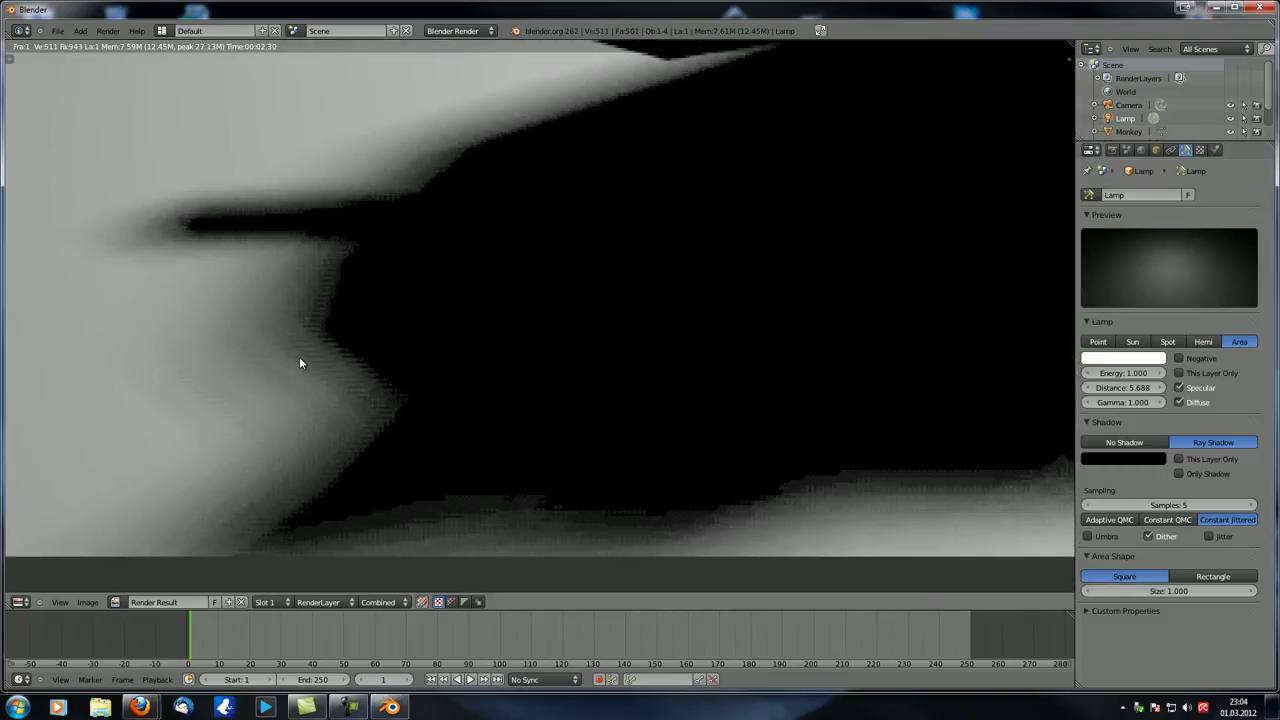
scroll(350, 458, down, 5)
middle_drag(566, 337, 499, 446)
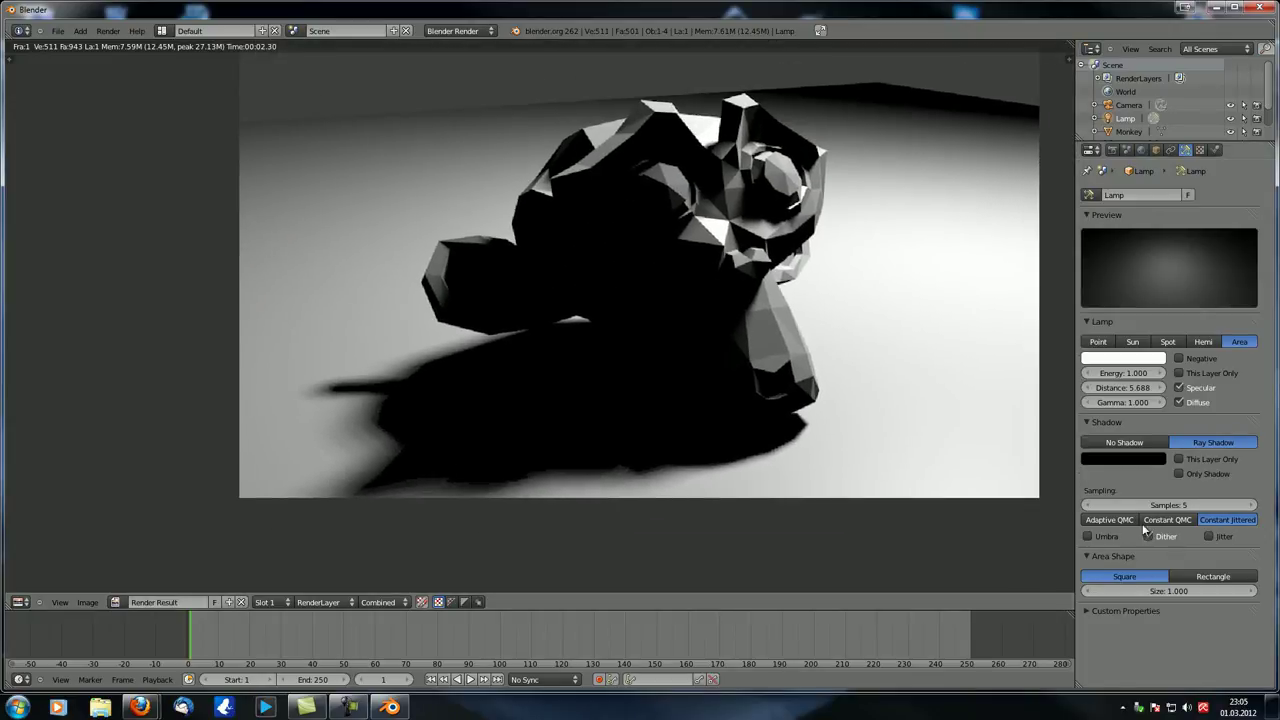
Step: Render the scene with Adaptive QMC sampling for comparison, and return the sampling to Constant Jittered
click(1110, 520)
key(F12)
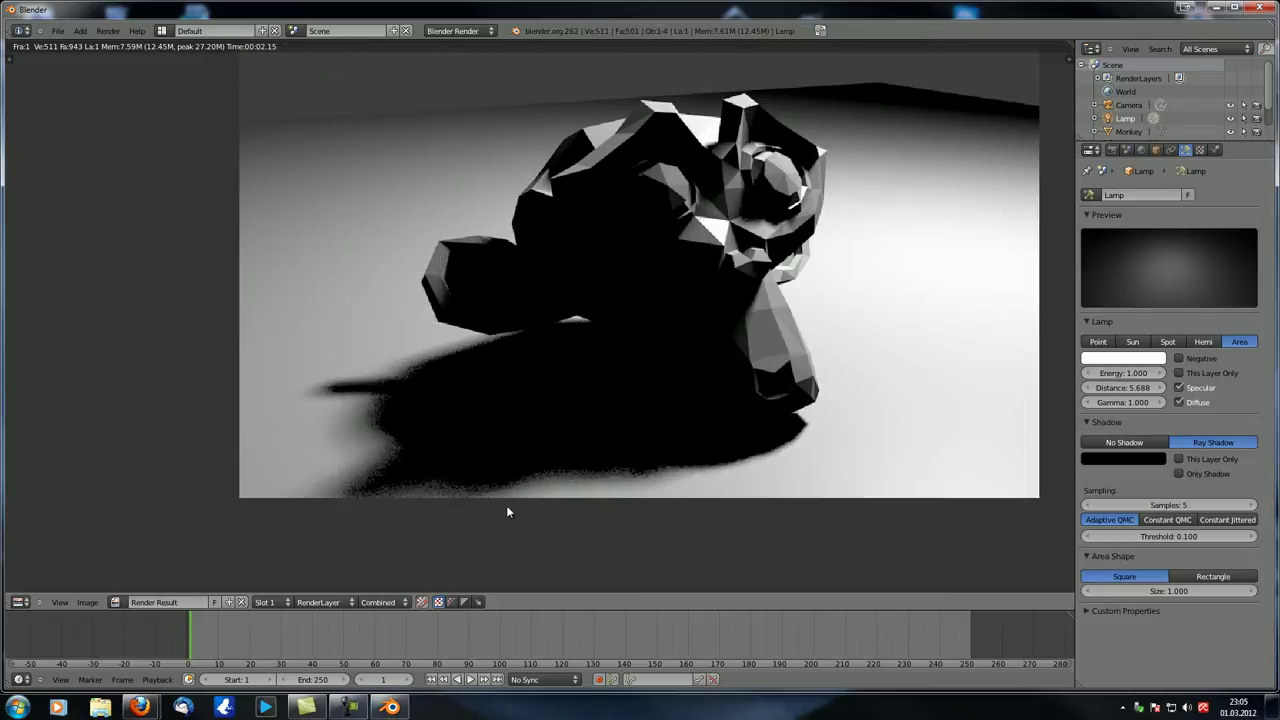
click(1205, 519)
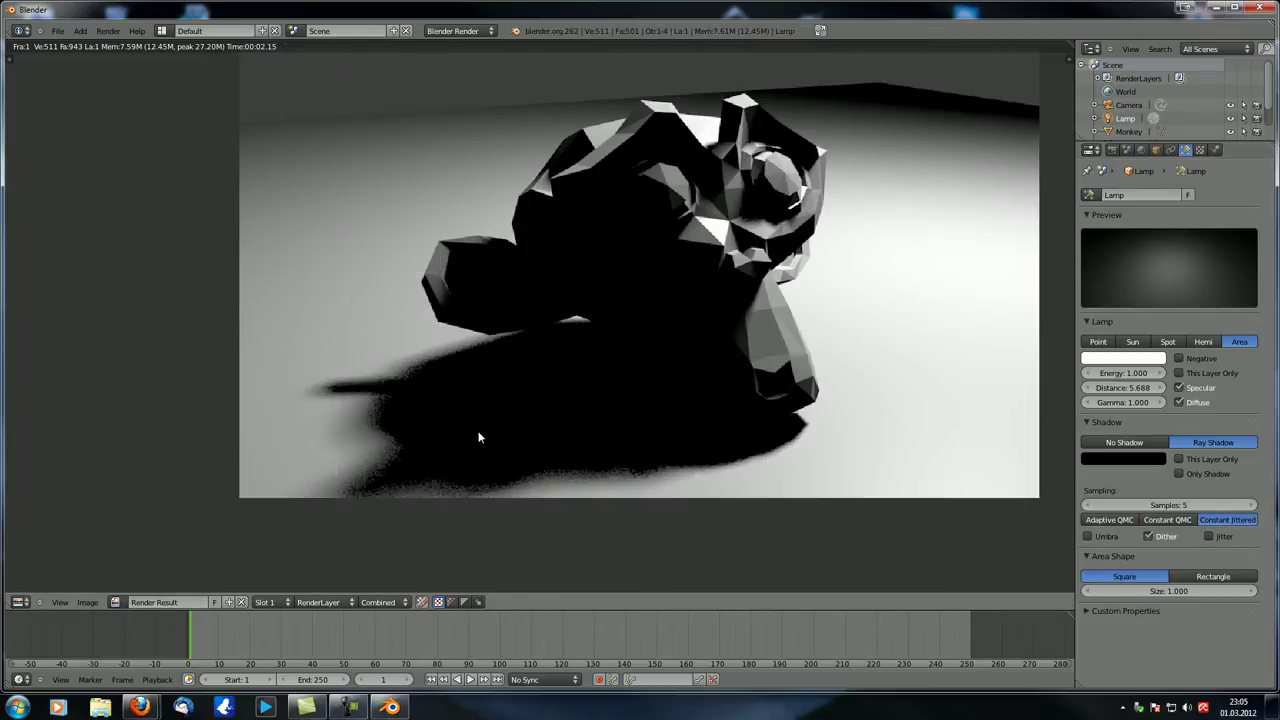
Step: Render the scene with Constant Jittered shadow sampling and Dither enabled, and examine the shadow edges up close
key(F12)
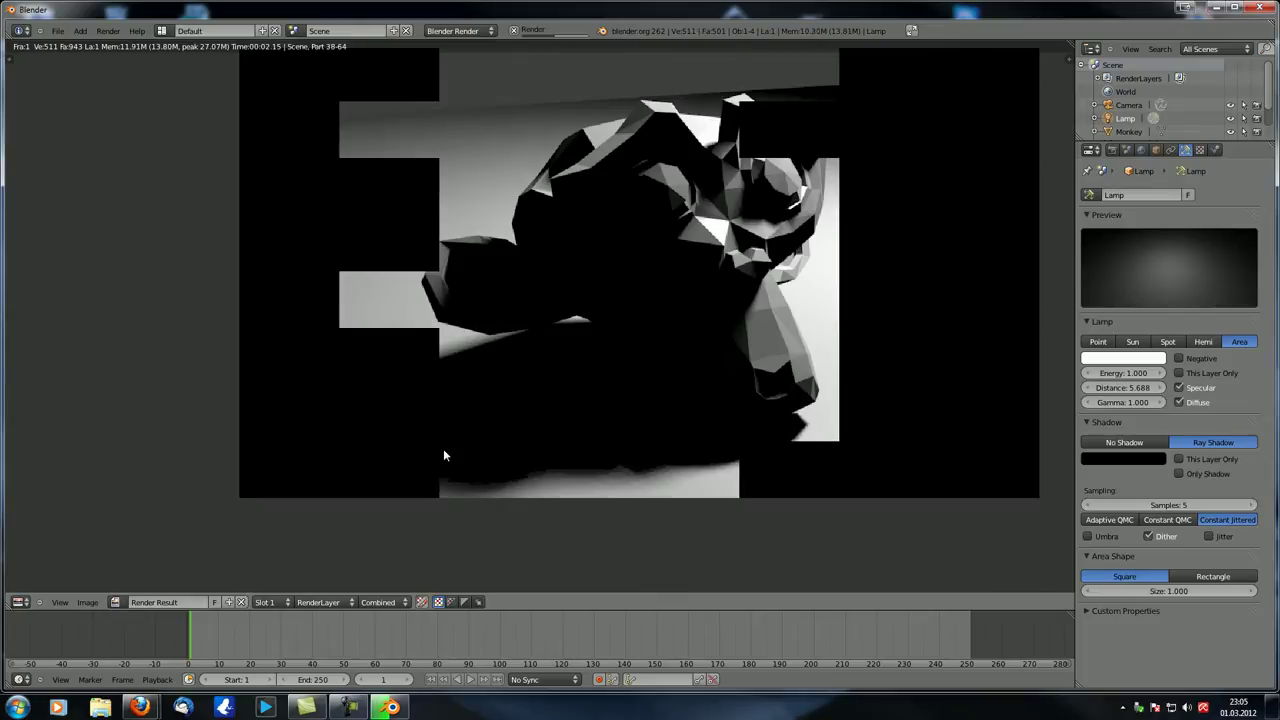
scroll(450, 461, up, 3)
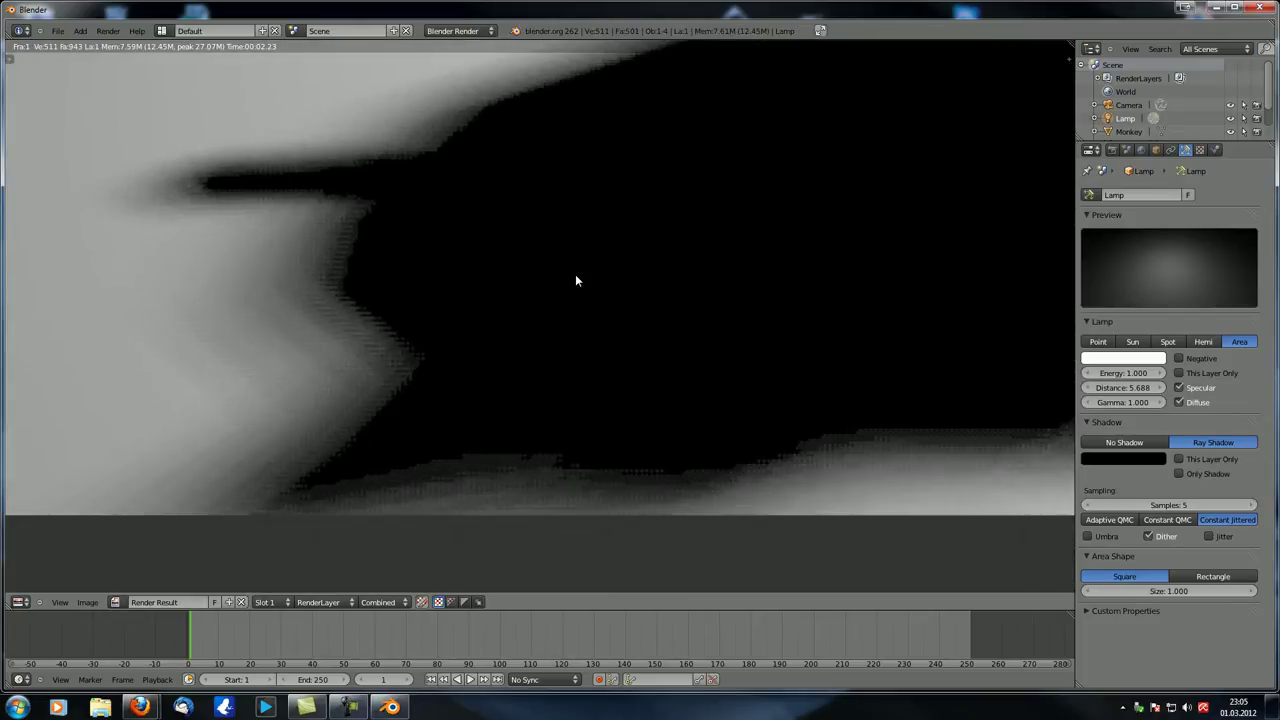
scroll(575, 274, down, 1)
scroll(512, 318, up, 1)
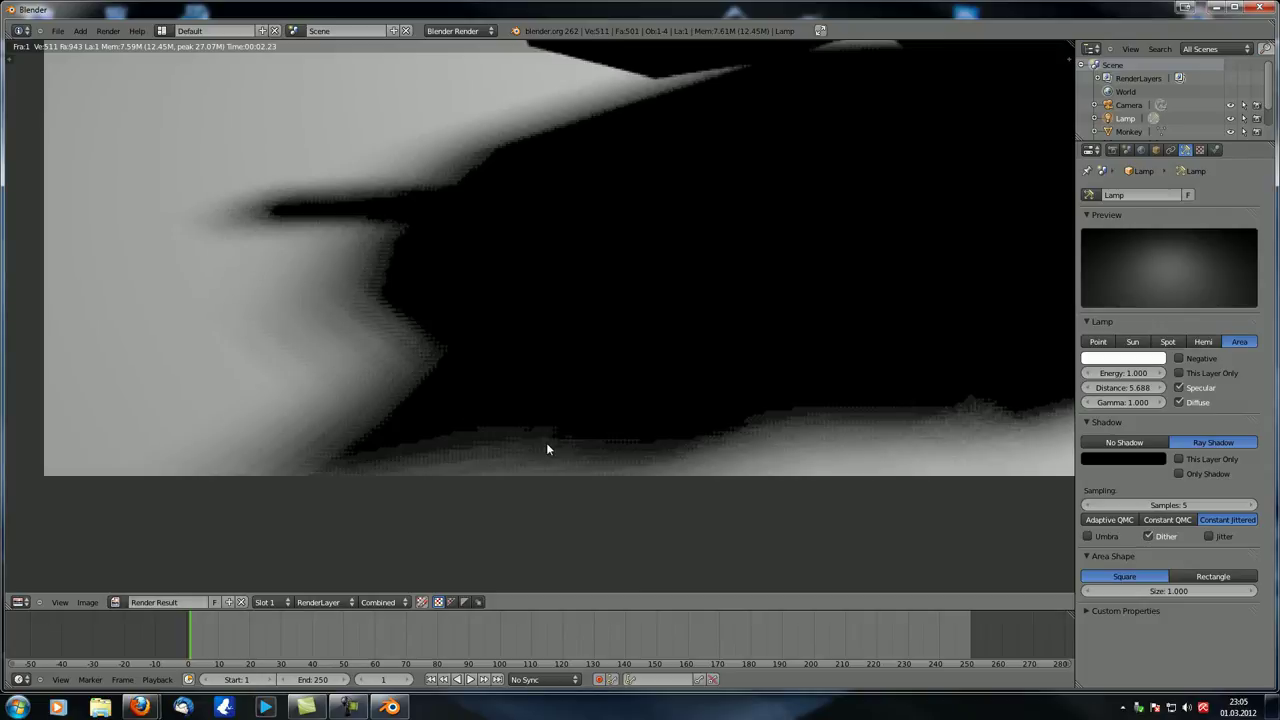
scroll(546, 442, down, 2)
scroll(546, 380, up, 3)
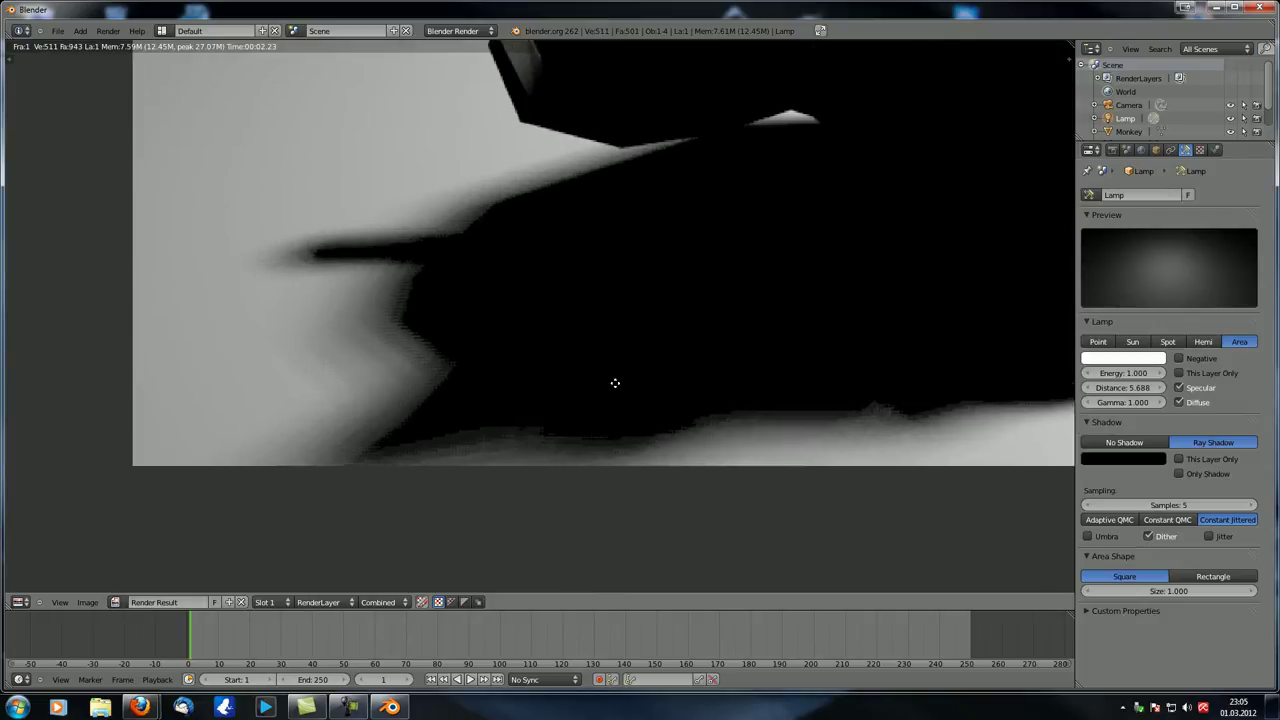
Step: Replace Dither with Jitter for the Constant Jittered shadow, render the scene and examine the shadow edges
click(1209, 536)
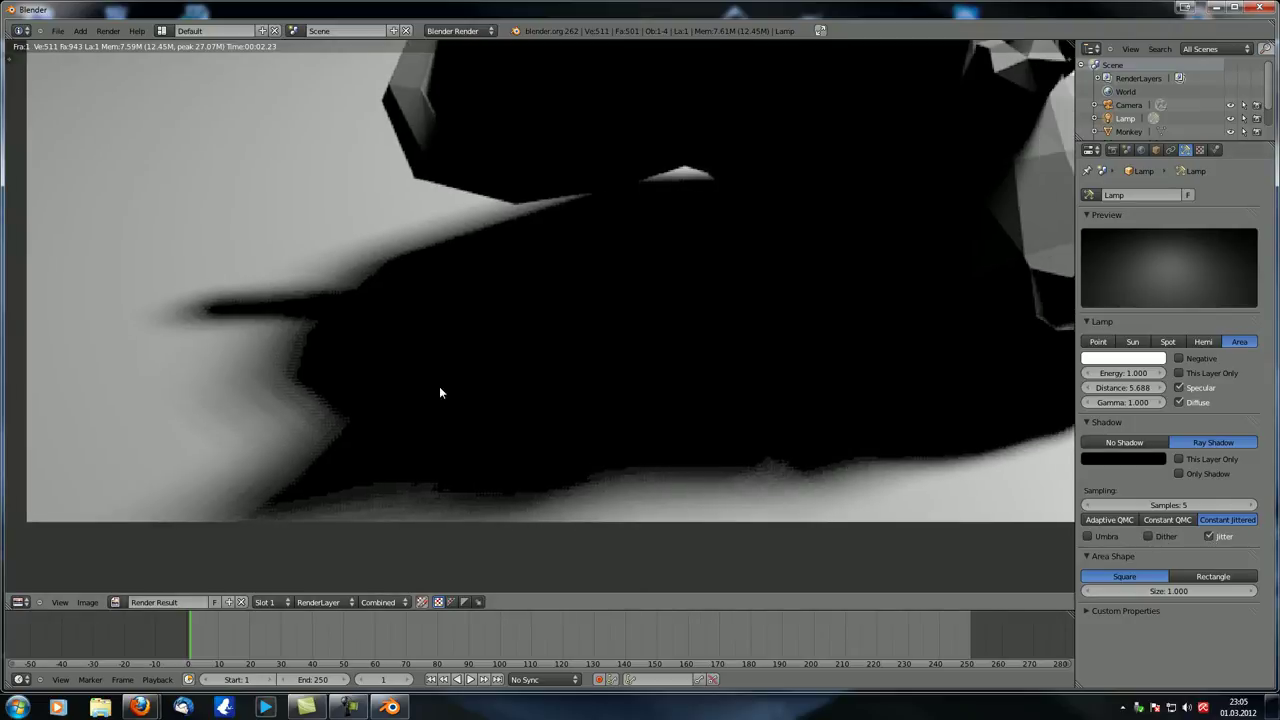
scroll(655, 360, down, 2)
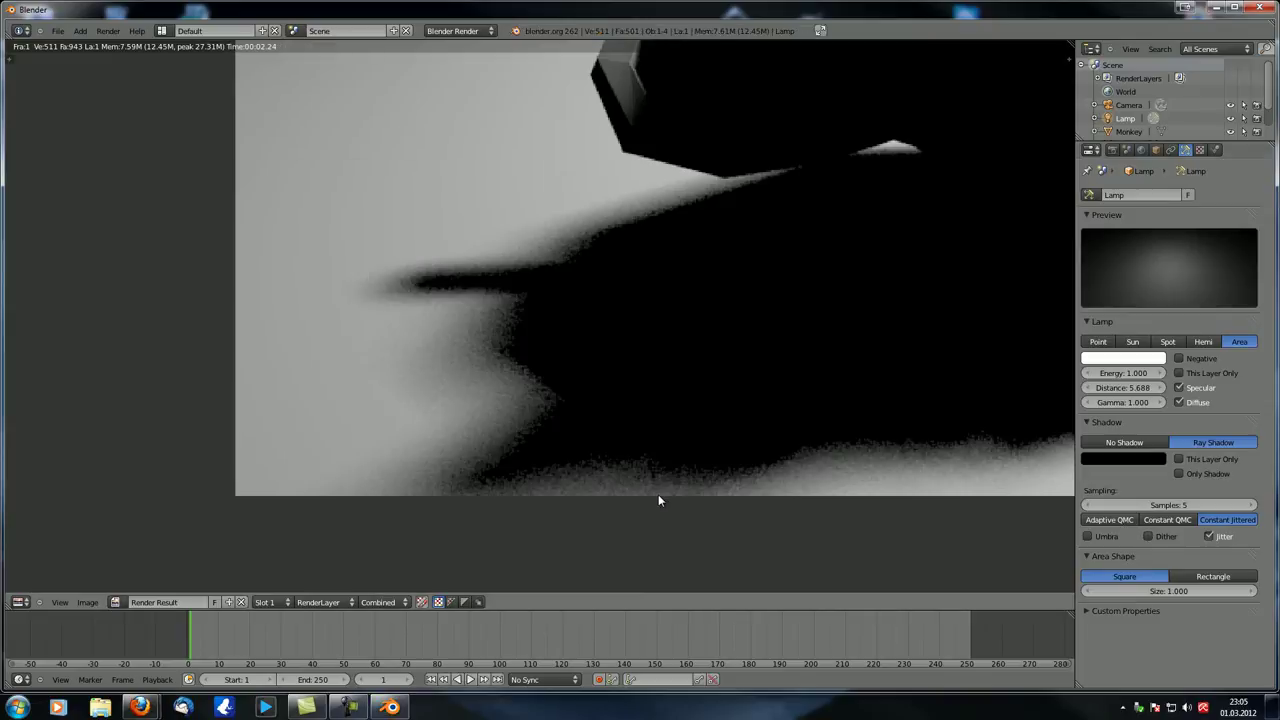
scroll(727, 362, down, 1)
middle_drag(727, 362, 527, 414)
scroll(527, 415, down, 2)
scroll(527, 415, up, 2)
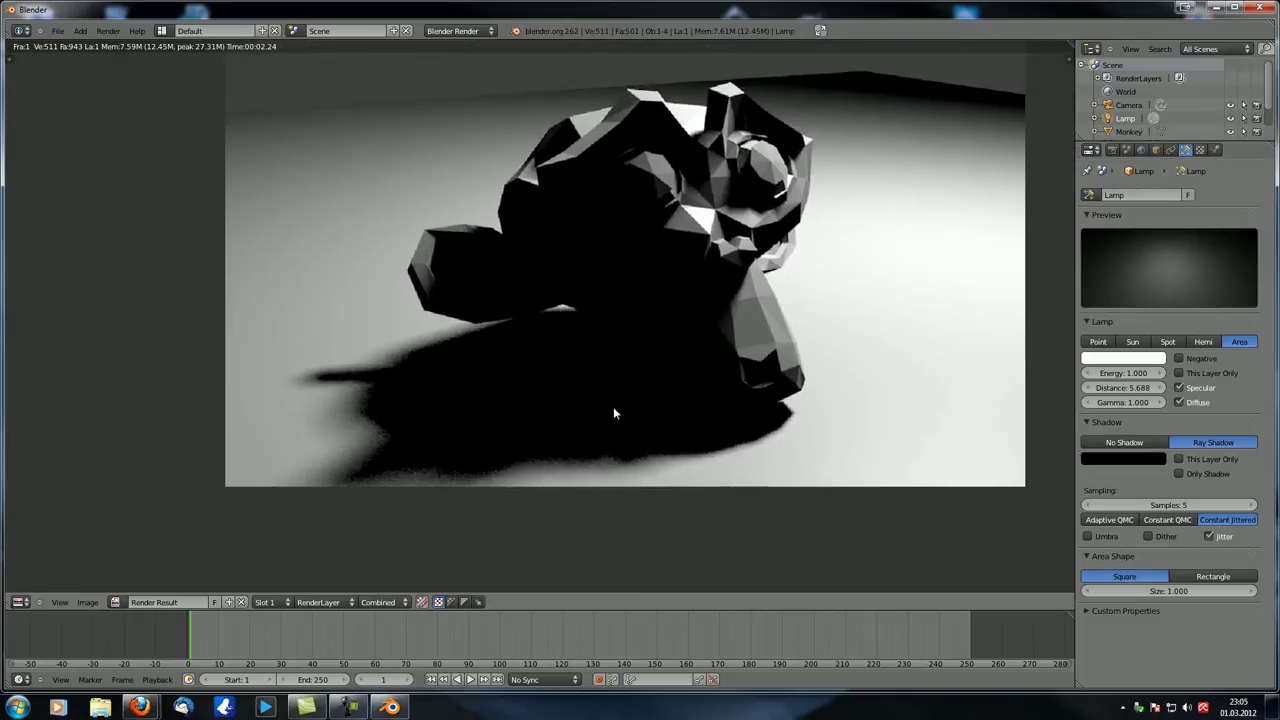
Step: Render the scene with Adaptive QMC sampling to compare it with the Jitter result, and switch back to Constant Jittered
click(1109, 520)
key(F12)
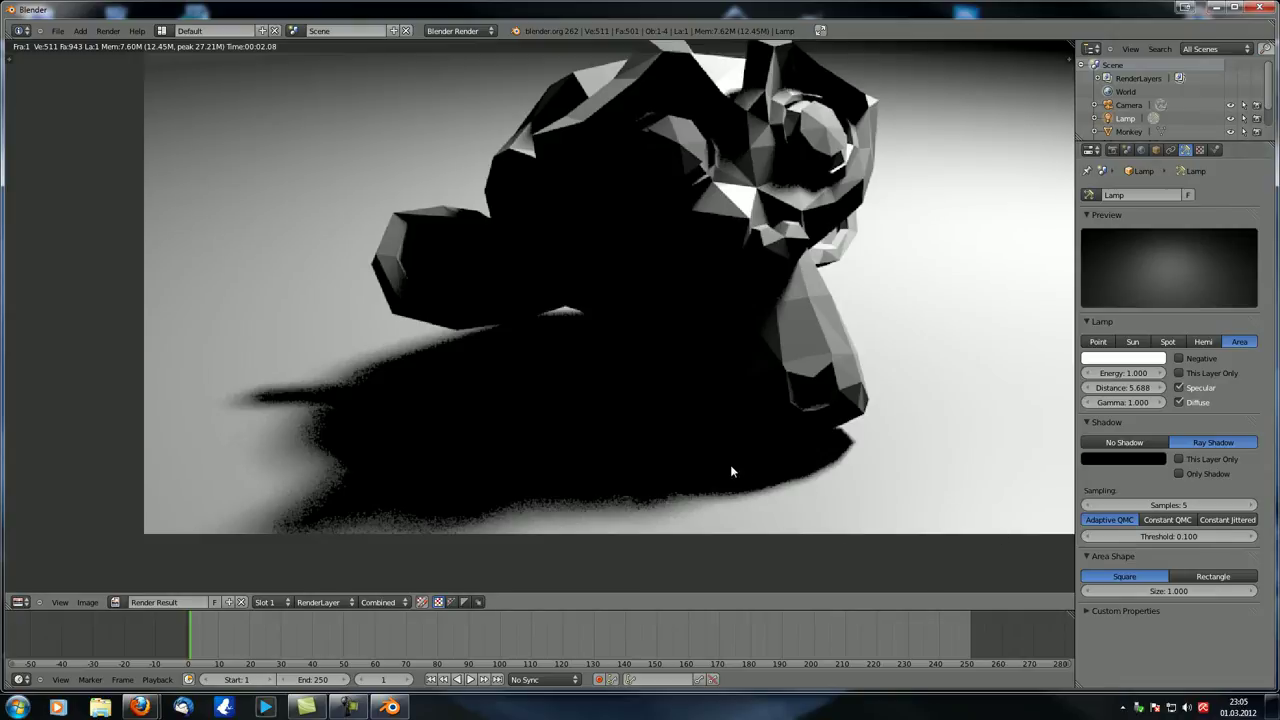
click(1222, 520)
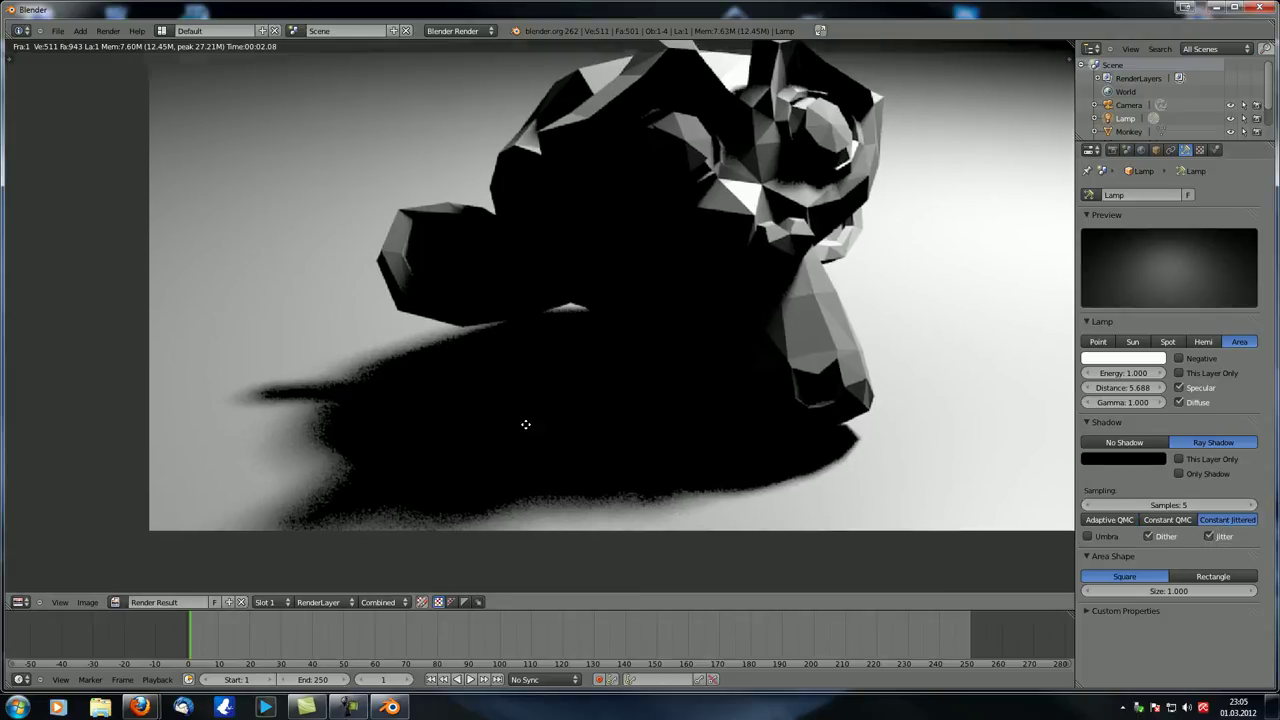
Step: Render the scene with both Dither and Jitter enabled for the Constant Jittered shadow, and inspect the shadow edges up close
middle_drag(515, 440, 543, 421)
key(F12)
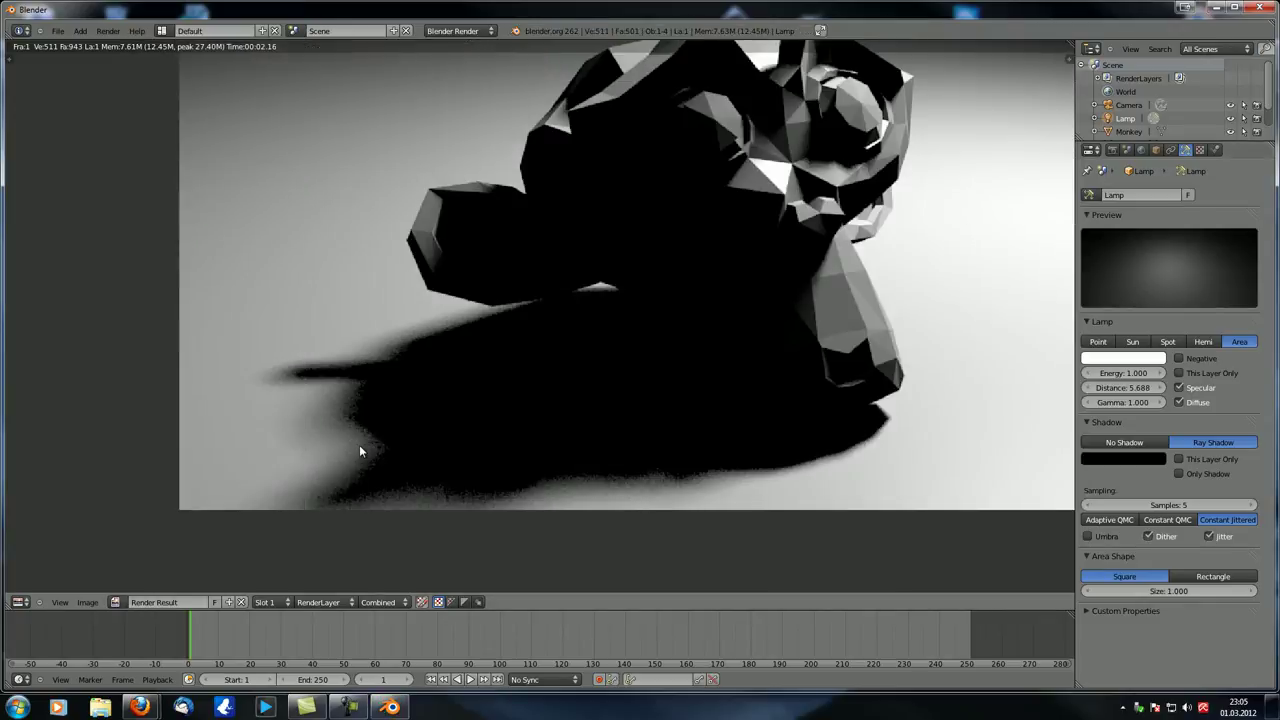
scroll(375, 410, up, 2)
middle_drag(391, 369, 563, 264)
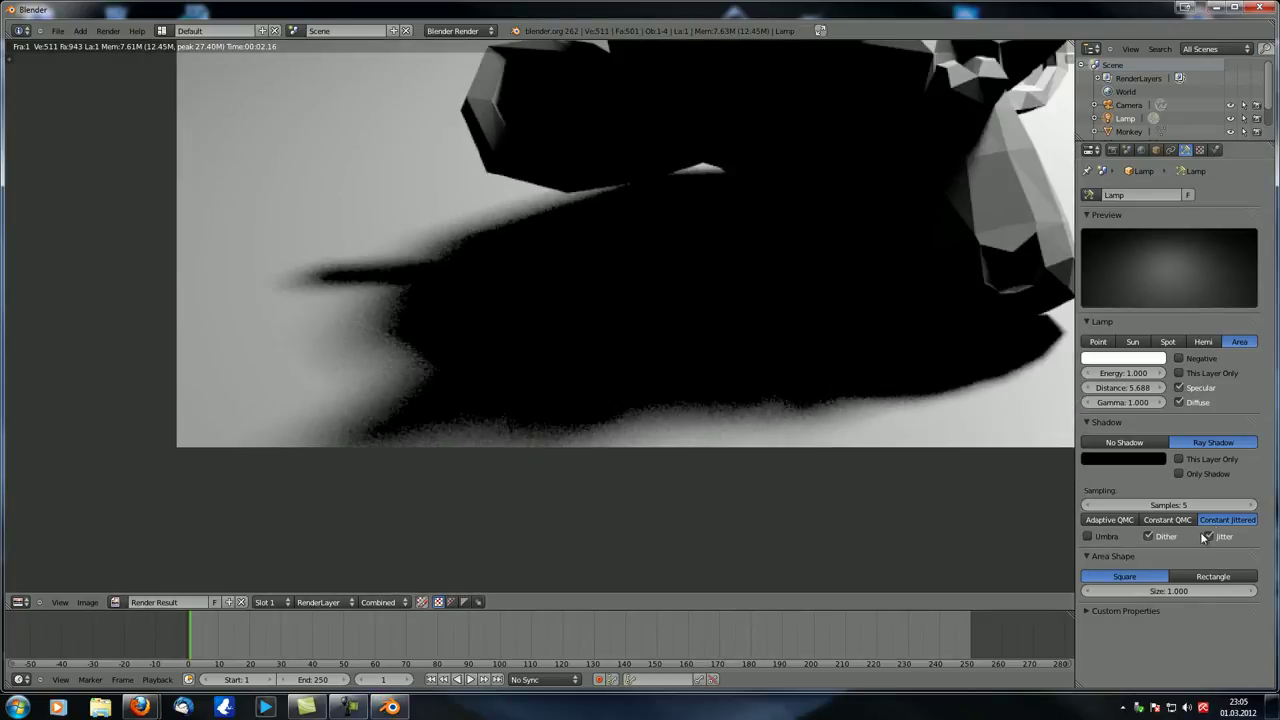
Step: Add Umbra to Dither and Jitter, render the scene, disable all three options and examine the rendered shadow
click(1088, 536)
key(F12)
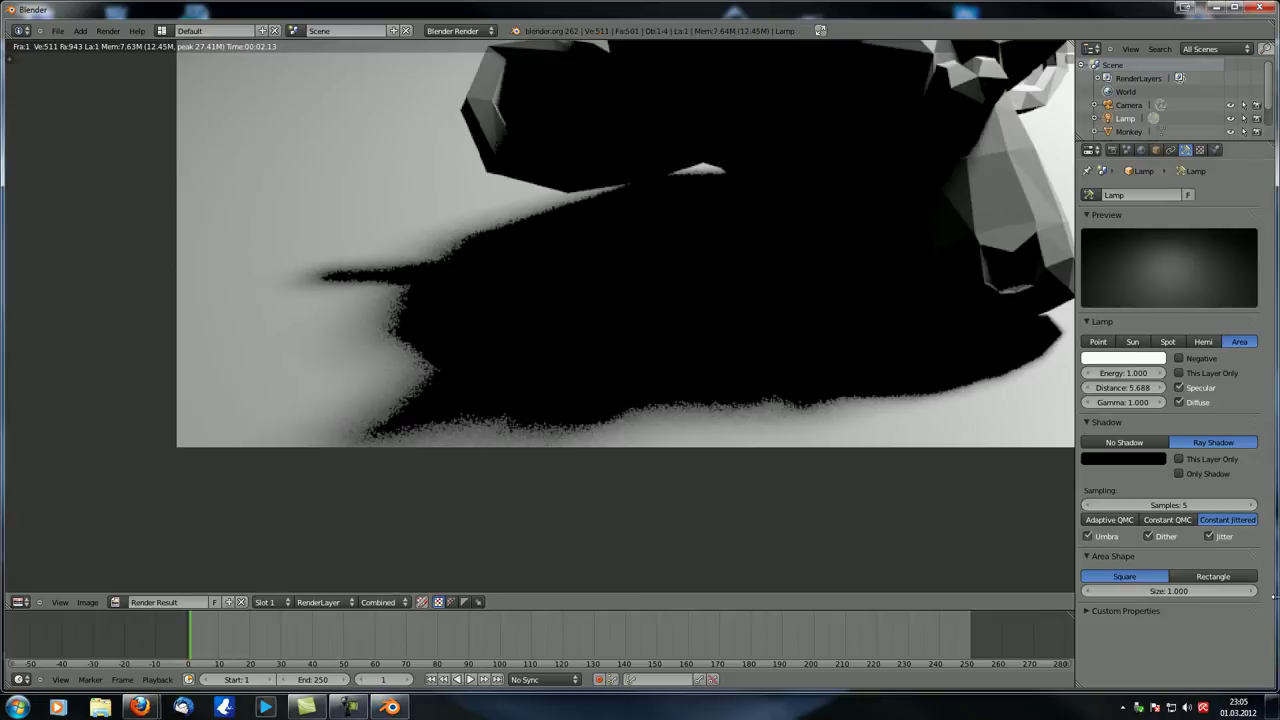
click(1088, 536)
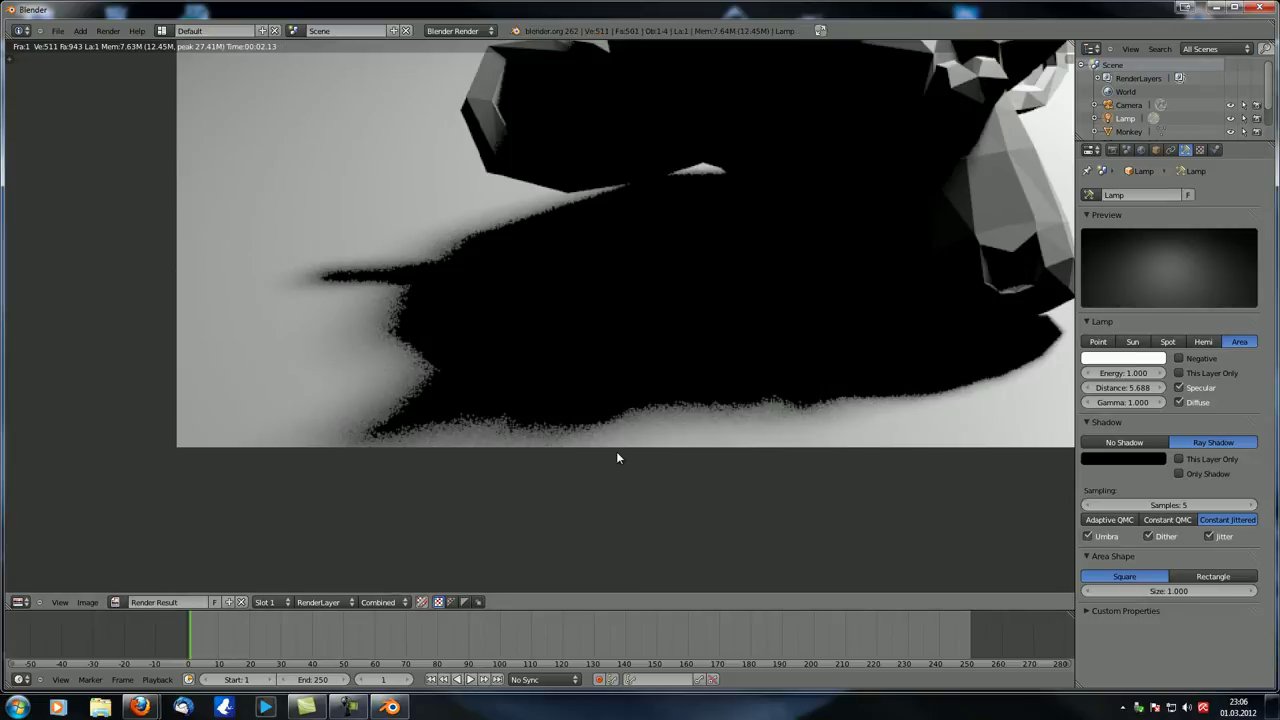
scroll(617, 451, down, 4)
scroll(621, 468, up, 2)
middle_drag(575, 425, 547, 397)
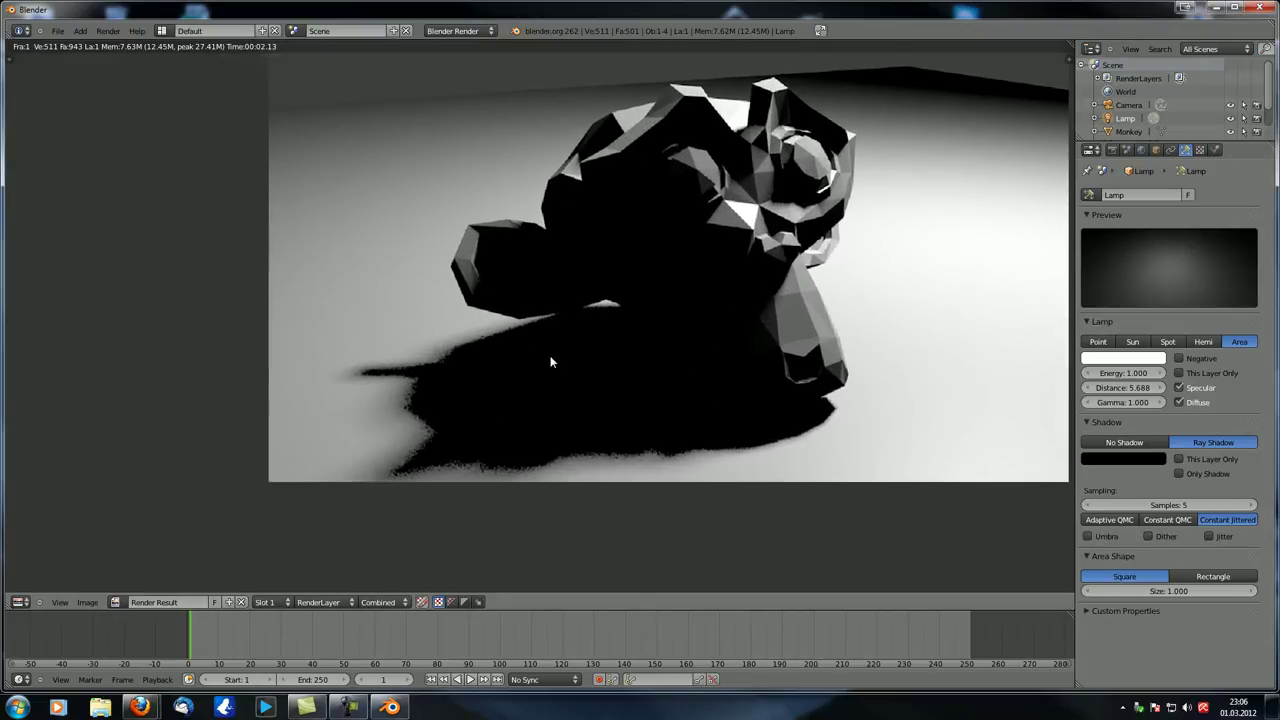
scroll(560, 300, down, 2)
scroll(483, 395, up, 2)
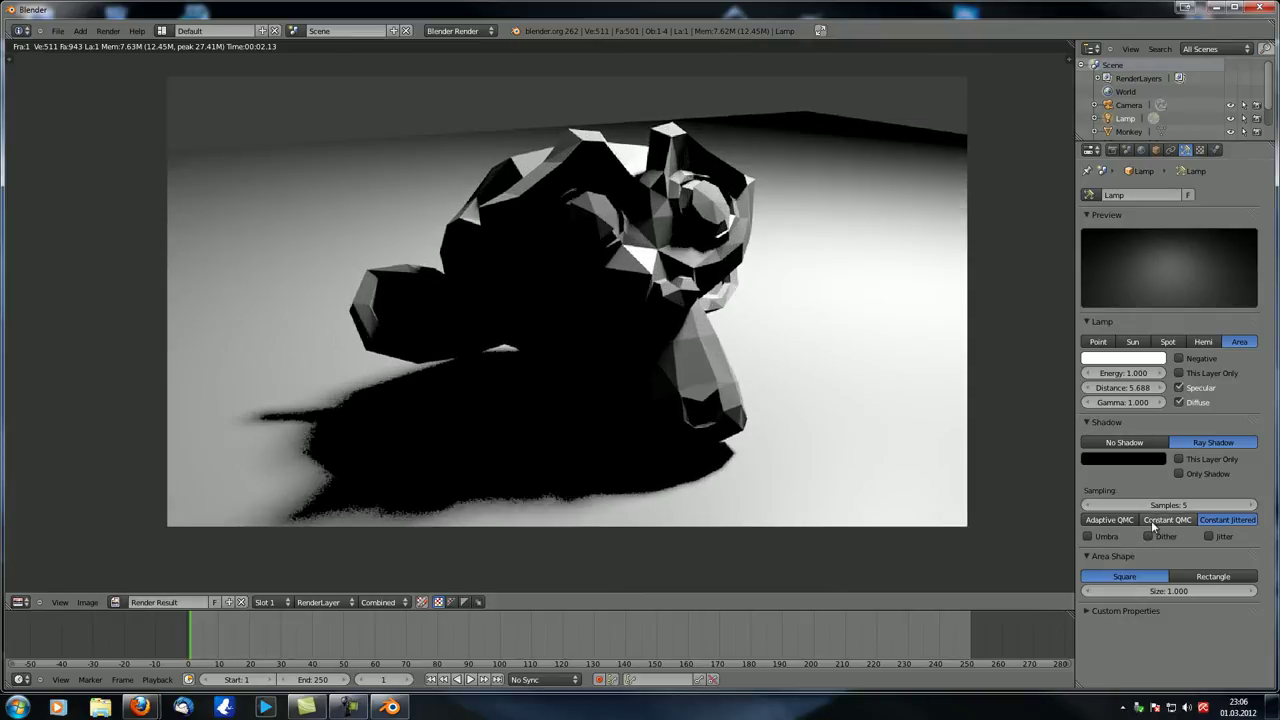
Step: Set the shadow sampling to Adaptive QMC with 12 samples, render the scene and examine the shadow edges up close
click(1112, 520)
click(1180, 505)
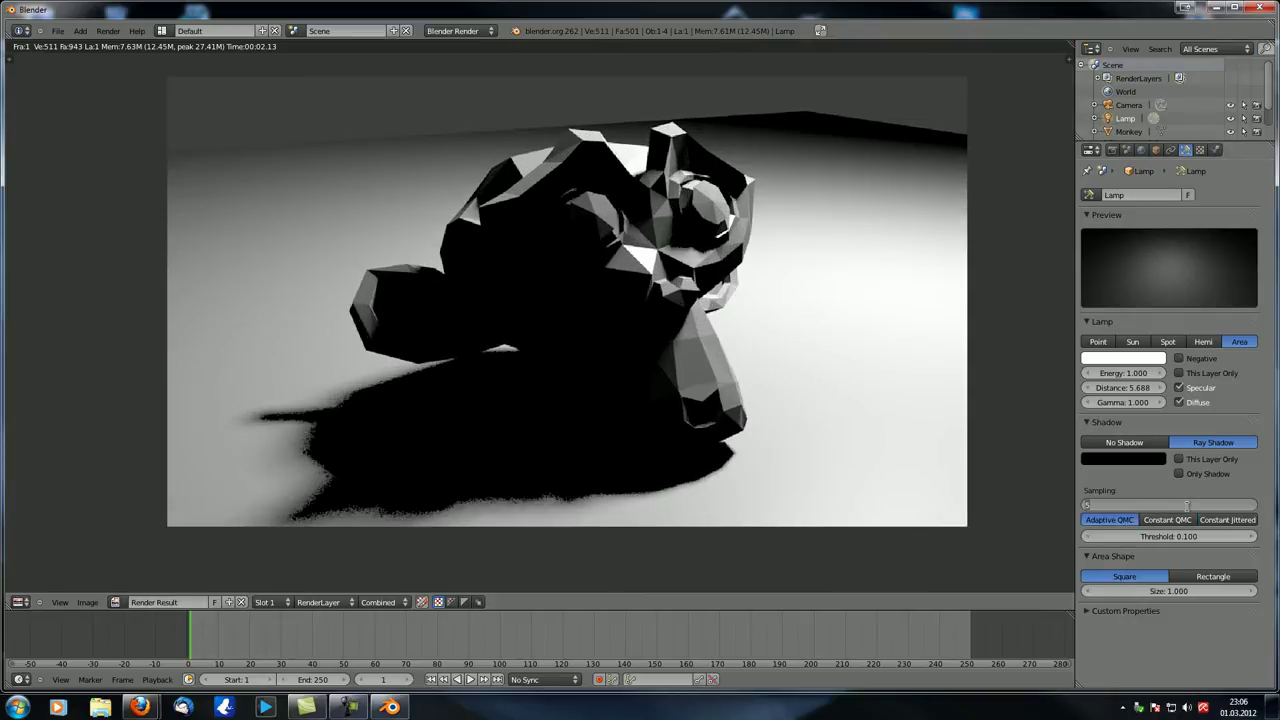
text(12)
key(Return)
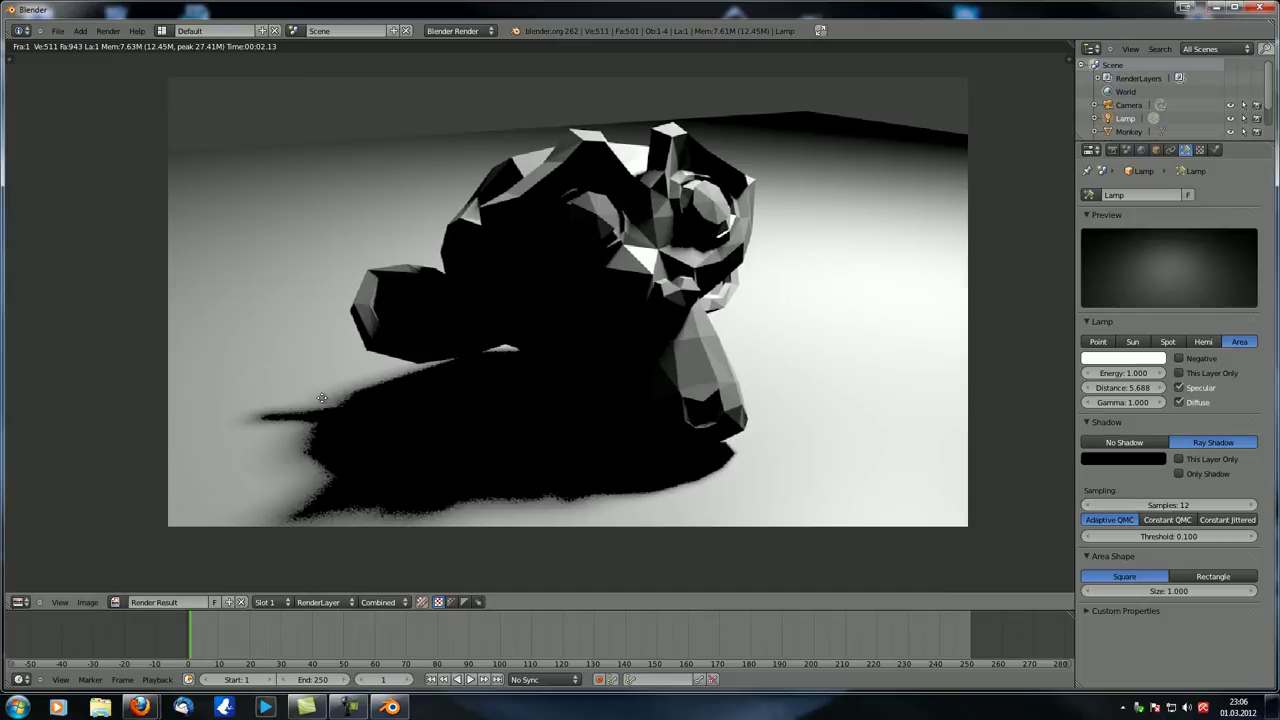
middle_drag(314, 407, 348, 393)
key(F12)
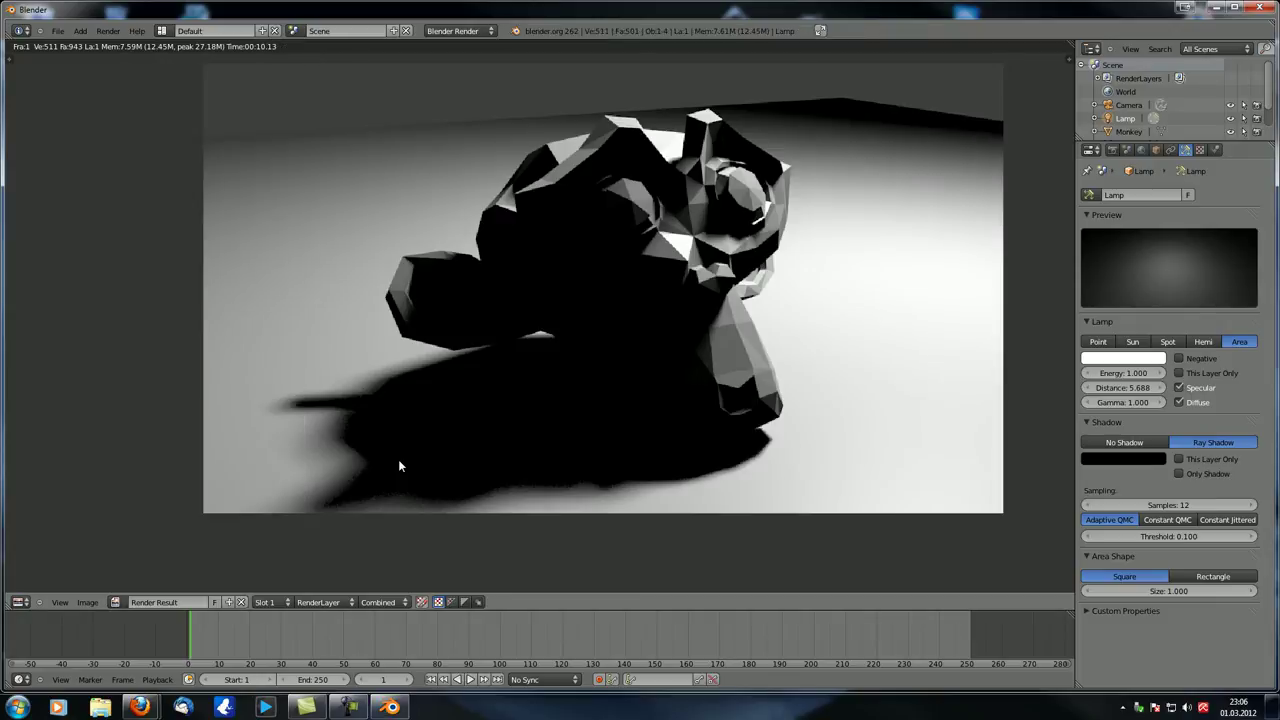
middle_drag(402, 474, 436, 376)
scroll(440, 390, up, 3)
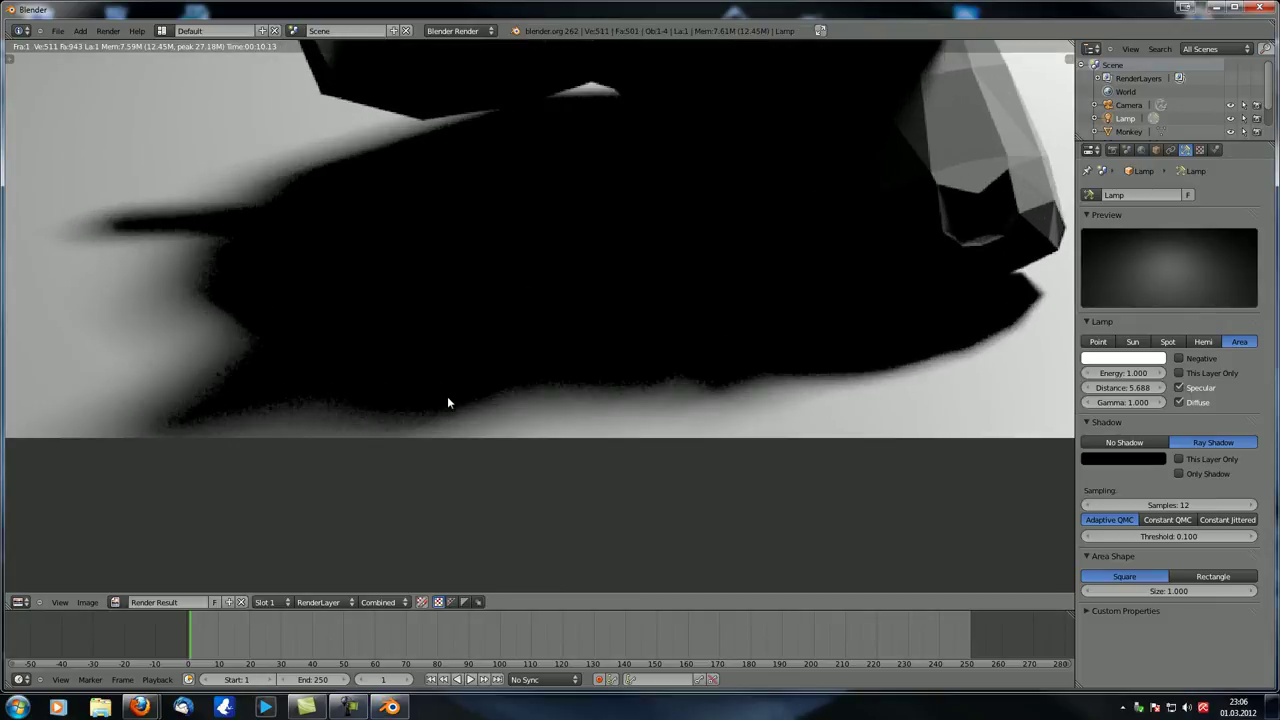
middle_drag(365, 263, 646, 480)
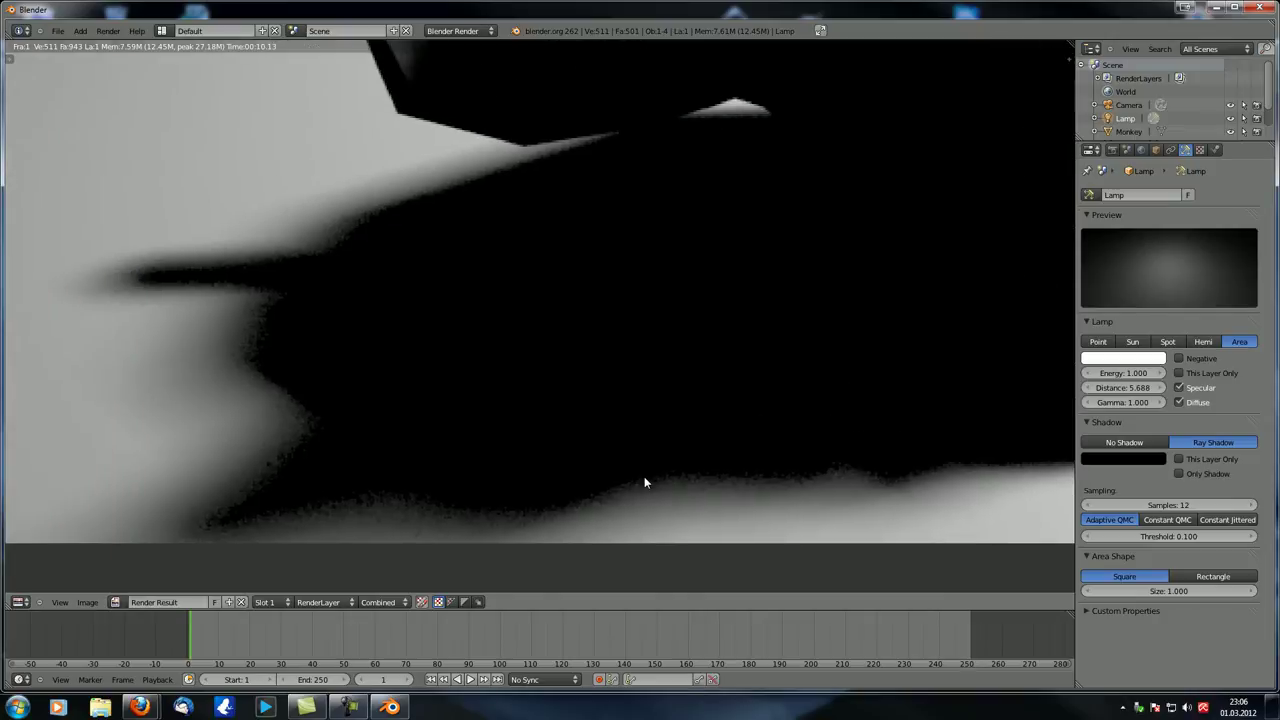
scroll(646, 480, down, 2)
middle_drag(651, 371, 452, 396)
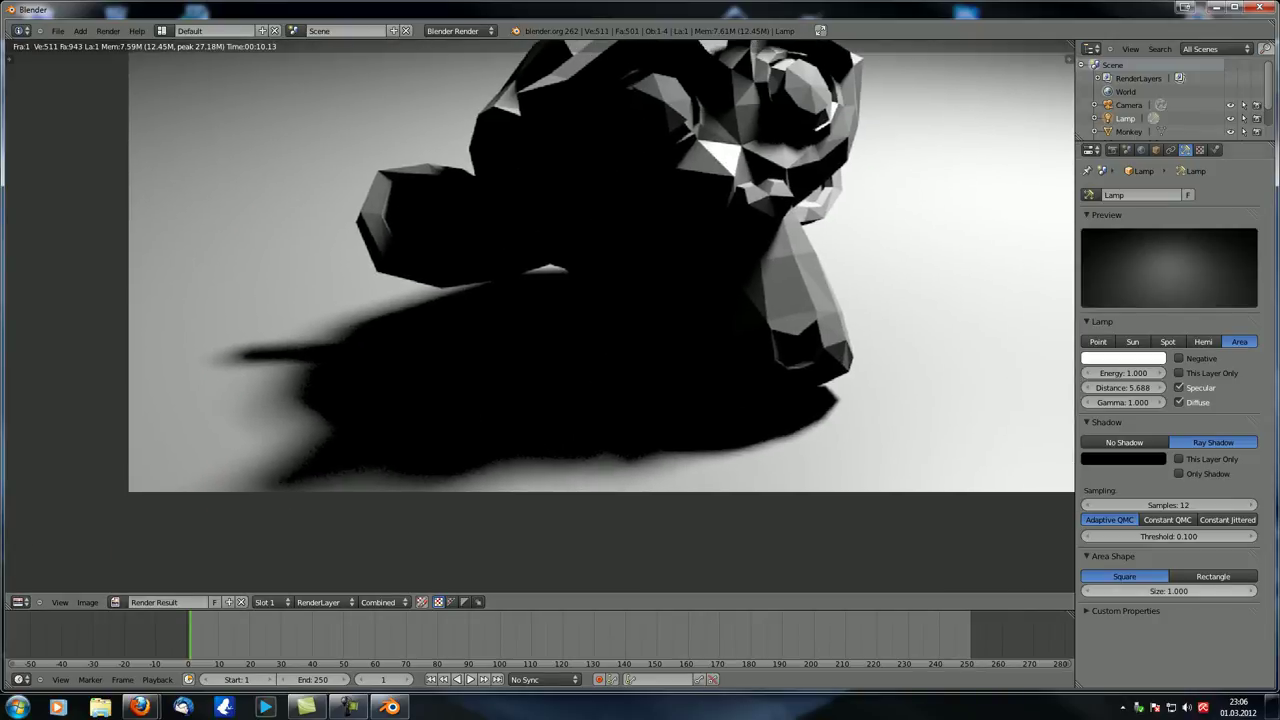
Step: Switch the sampling to Constant Jittered with Jitter enabled, render the scene at 12 samples and inspect the whole image
click(1240, 522)
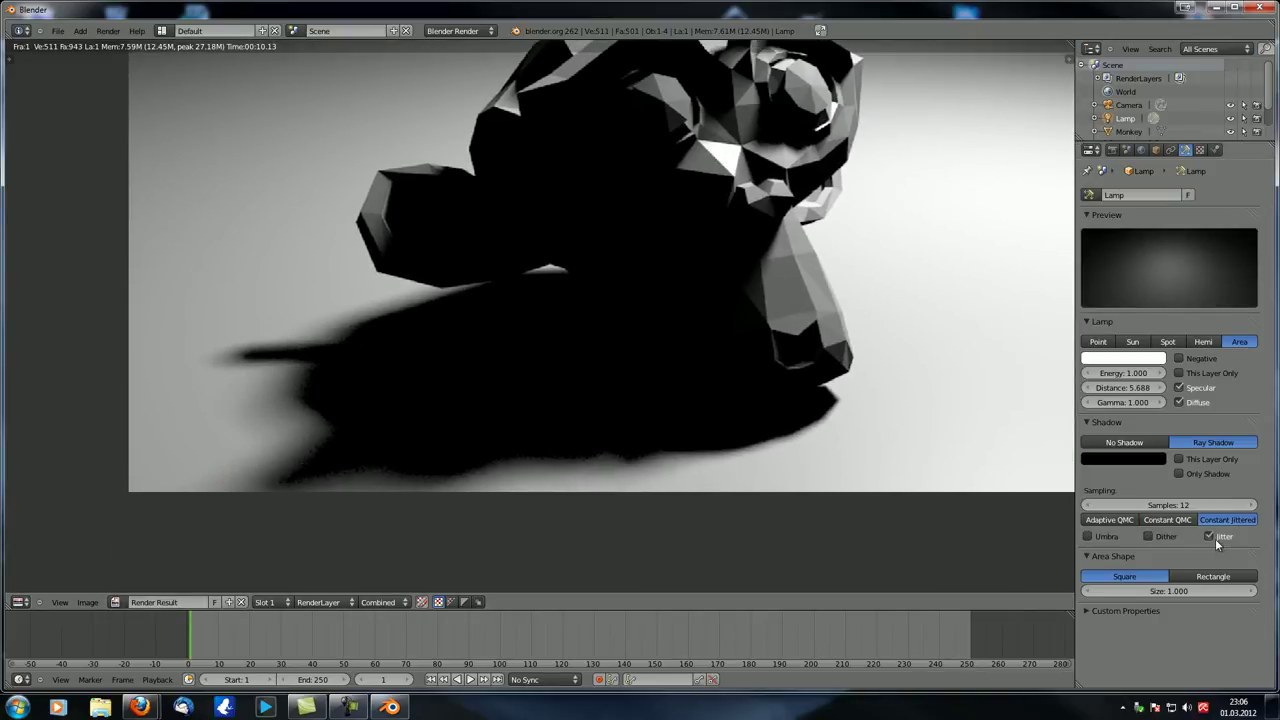
middle_drag(417, 418, 456, 413)
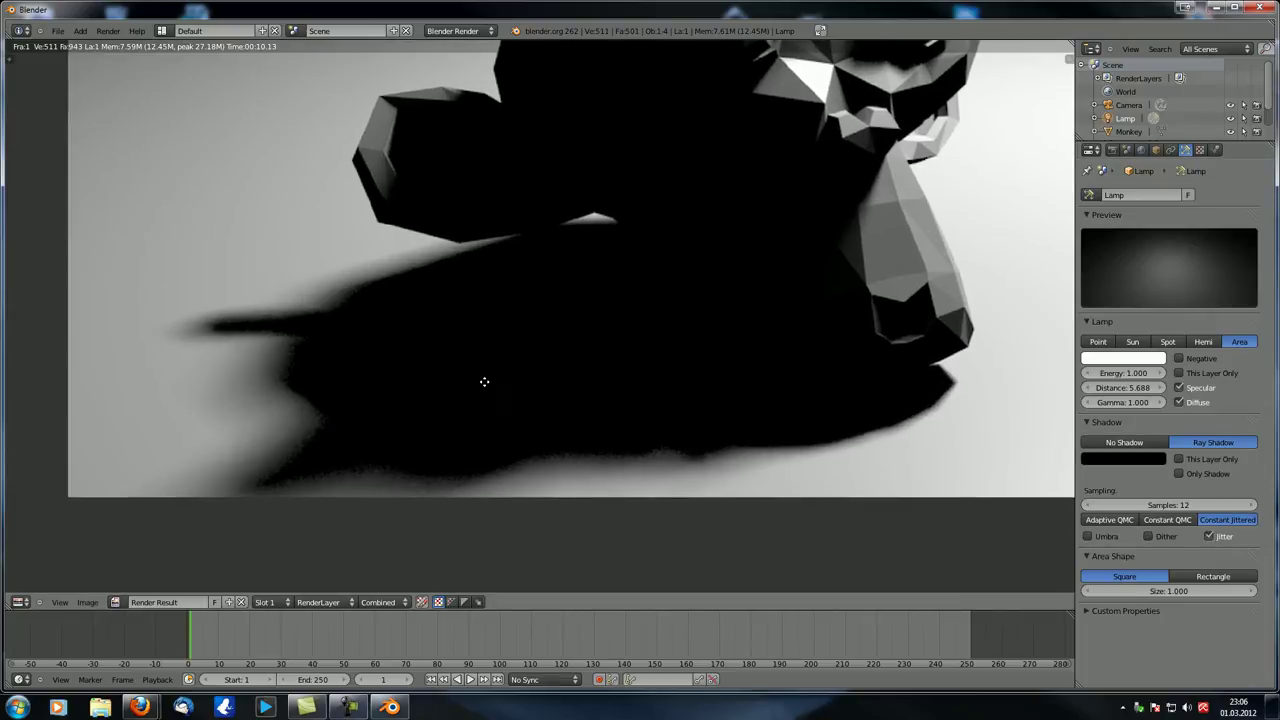
scroll(459, 390, up, 1)
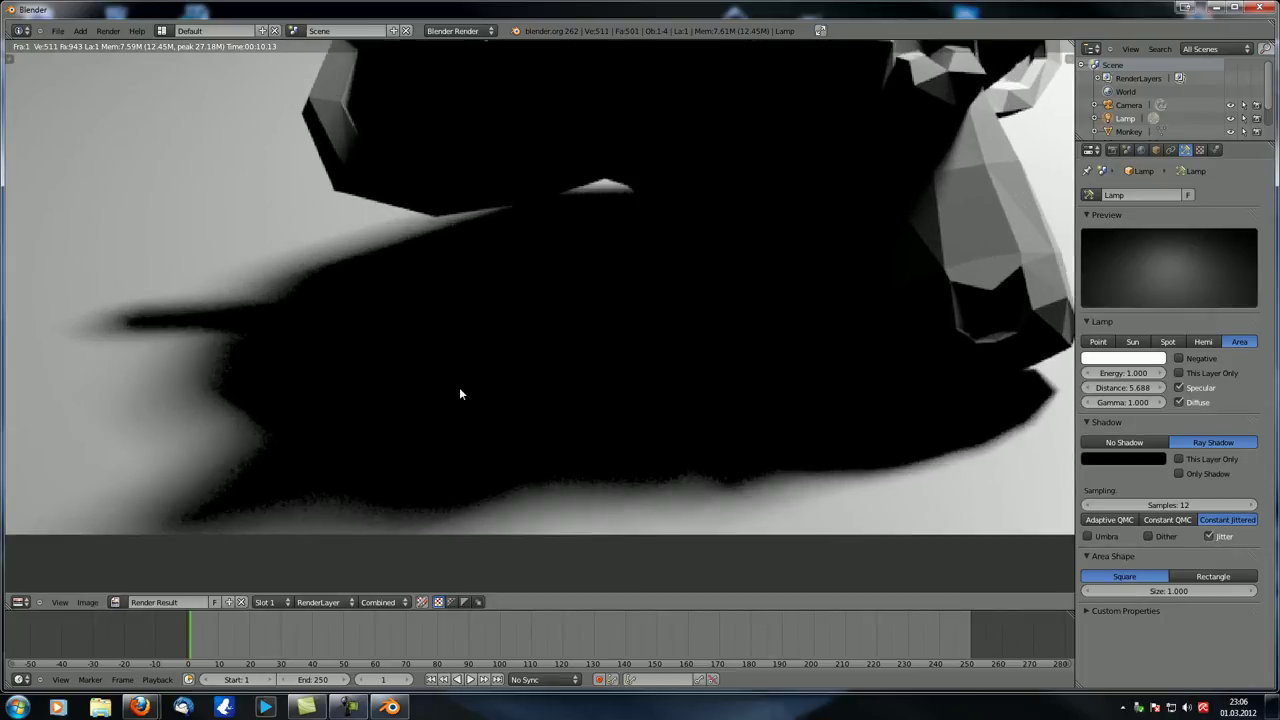
key(F12)
scroll(265, 450, down, 3)
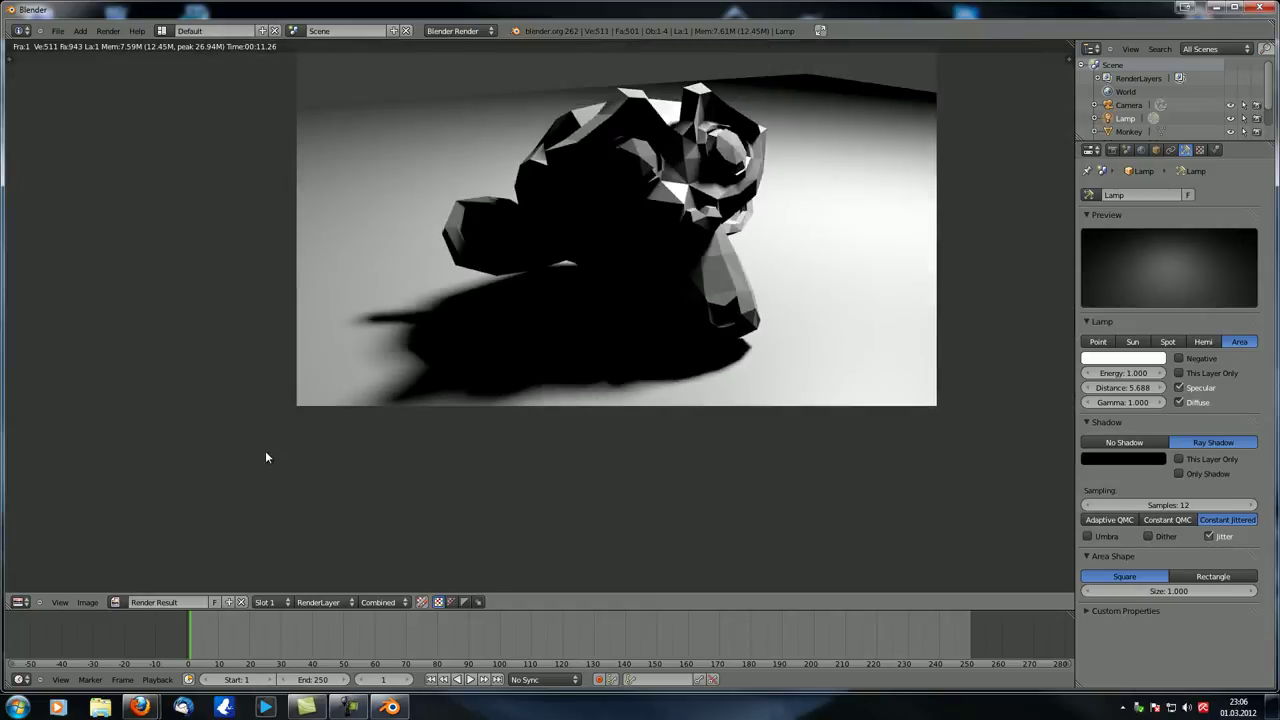
scroll(535, 392, up, 1)
key(Home)
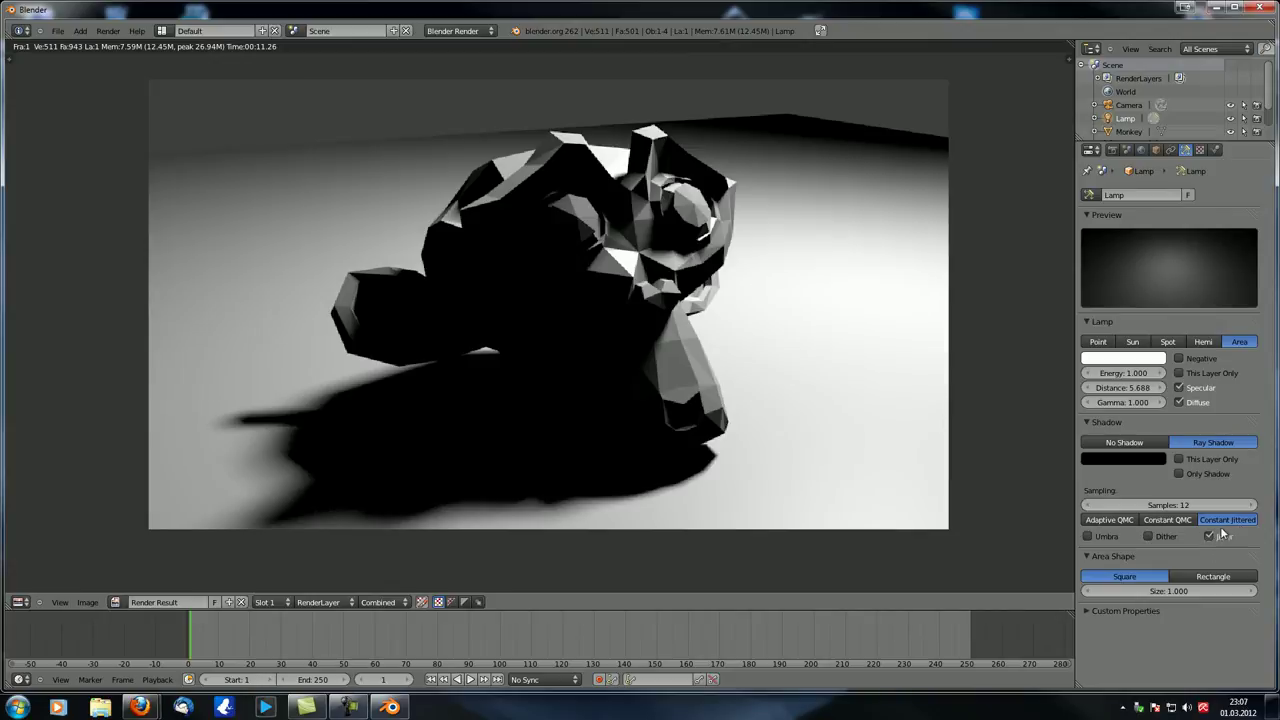
middle_drag(499, 428, 521, 444)
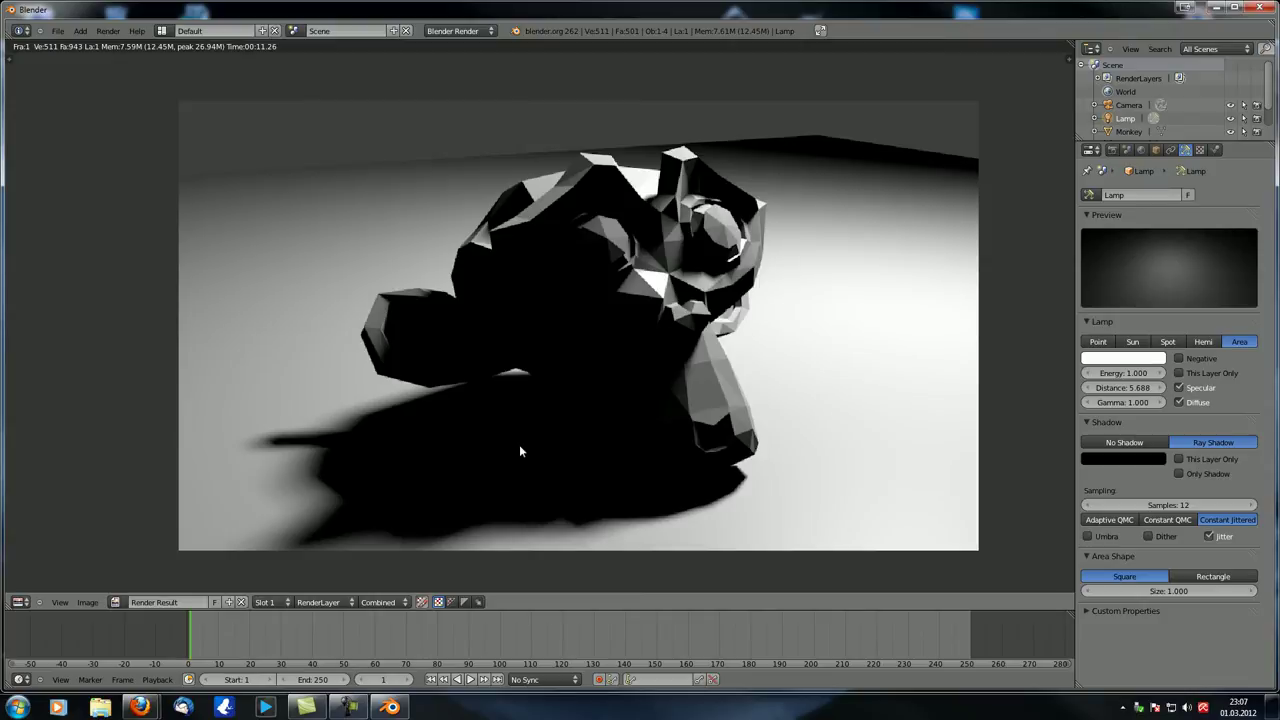
Step: Leave the render result for the 3D scene and set the lamp's shadow samples to 5
key(Escape)
scroll(531, 451, down, 3)
middle_drag(531, 451, 600, 410)
scroll(652, 340, up, 3)
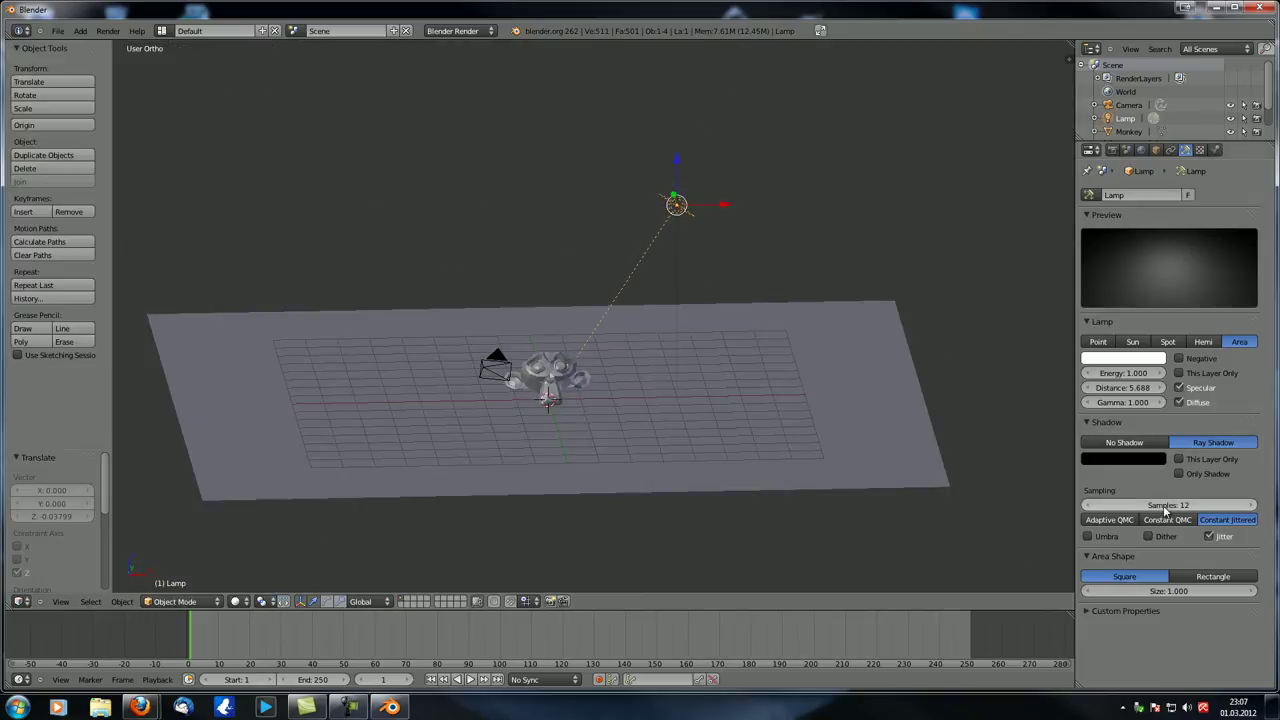
click(1166, 506)
text(5)
key(Return)
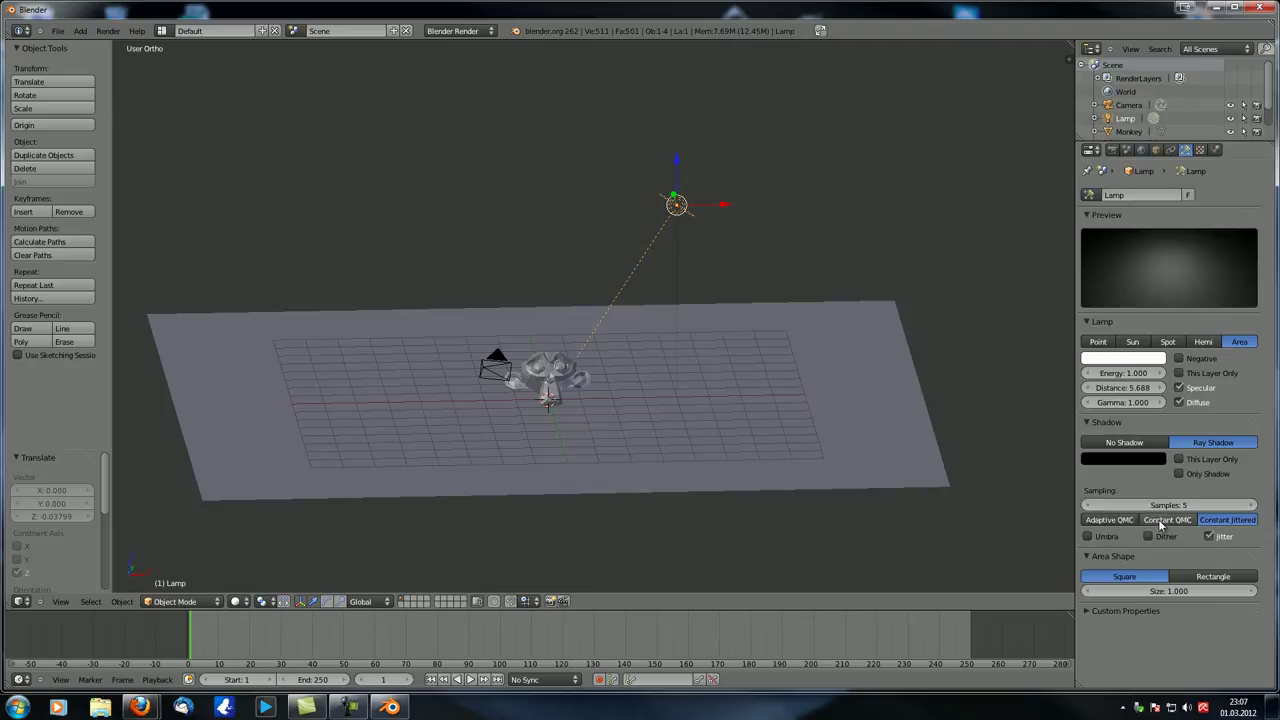
Step: Try a larger size for the lamp's square area shape, and cancel the change
middle_drag(573, 428, 612, 463)
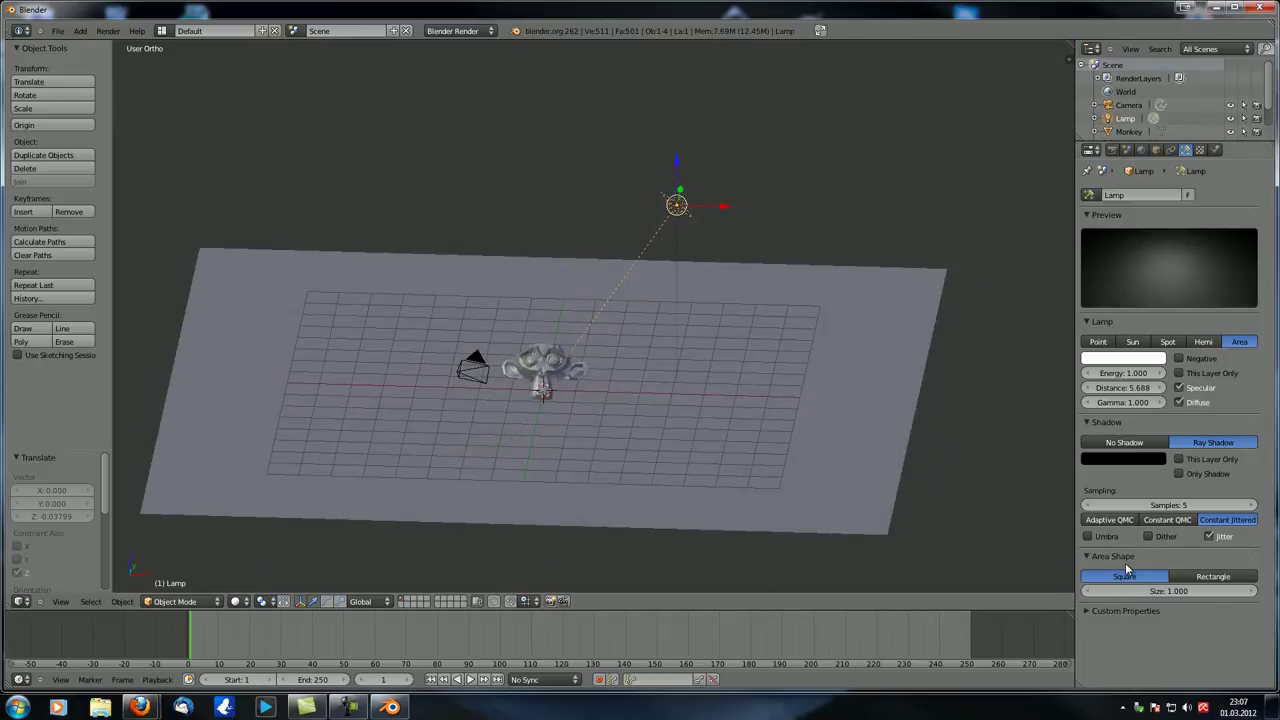
middle_drag(650, 345, 1004, 439)
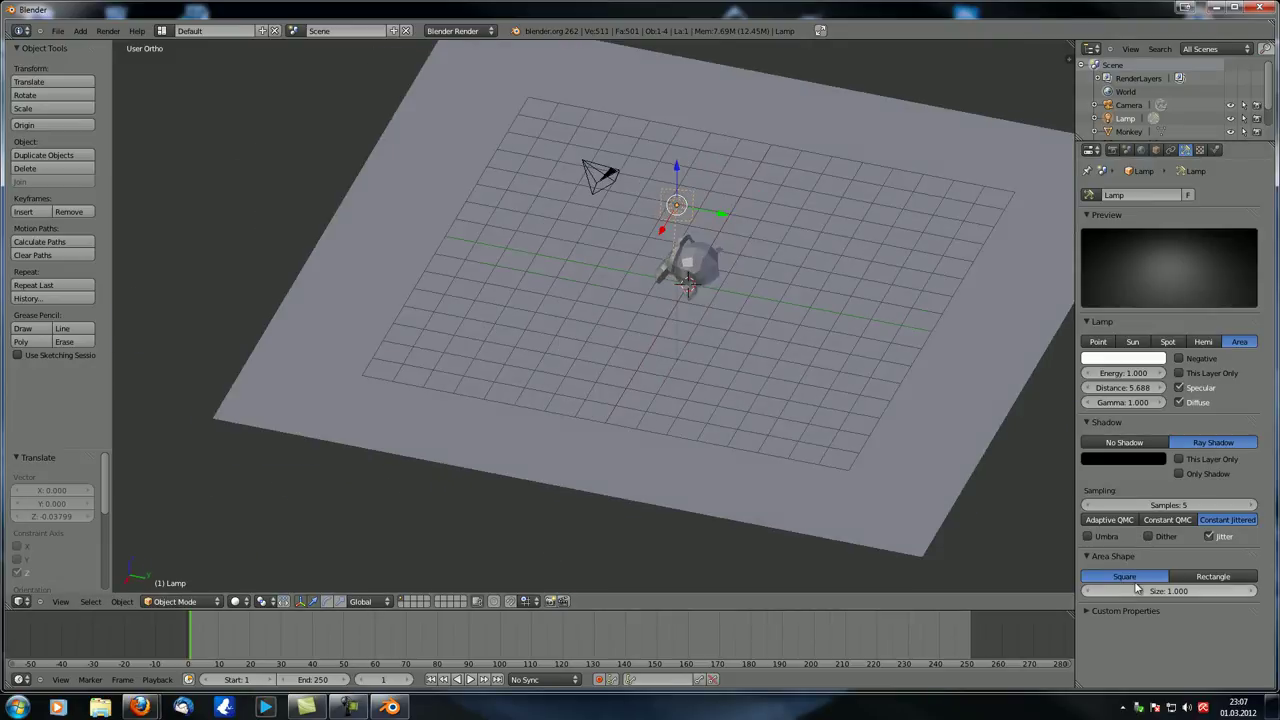
drag(1149, 588, 1200, 591)
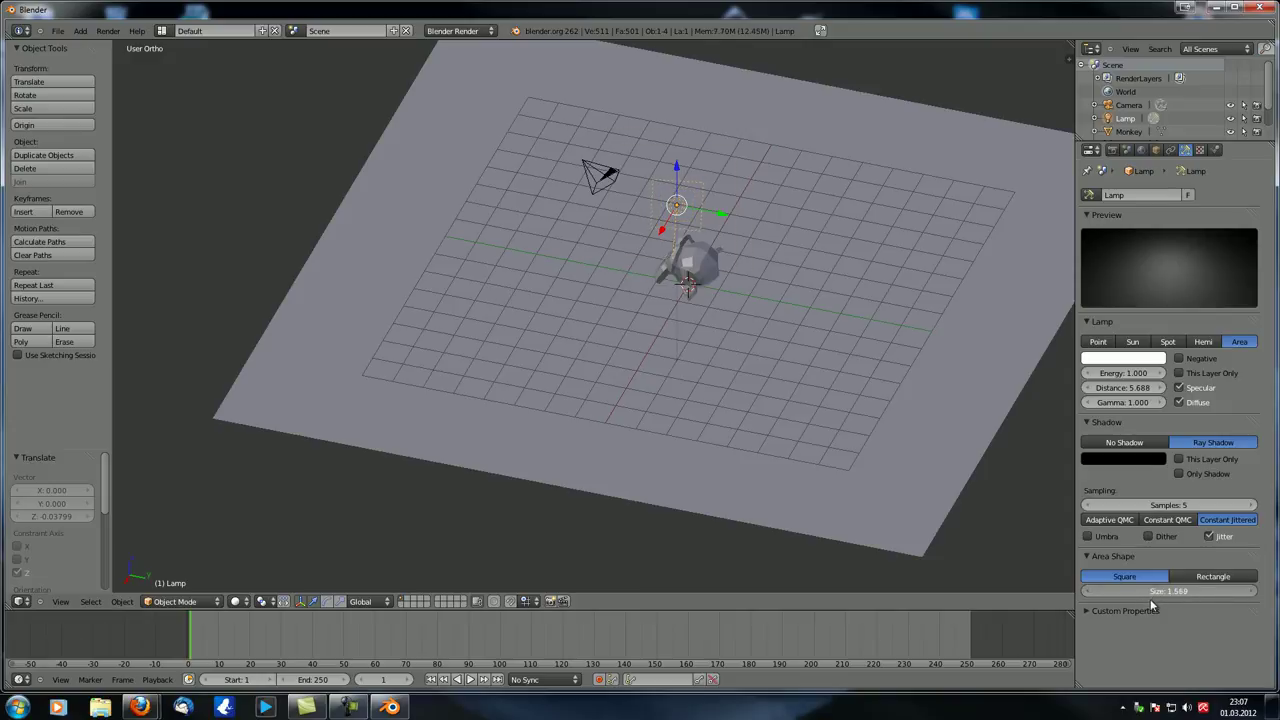
key(Escape)
Step: Display the lamp's transform properties in the 3D view, try scaling the lamp up, and cancel the scaling
middle_drag(645, 343, 823, 374)
scroll(740, 405, down, 3)
middle_drag(666, 437, 660, 392)
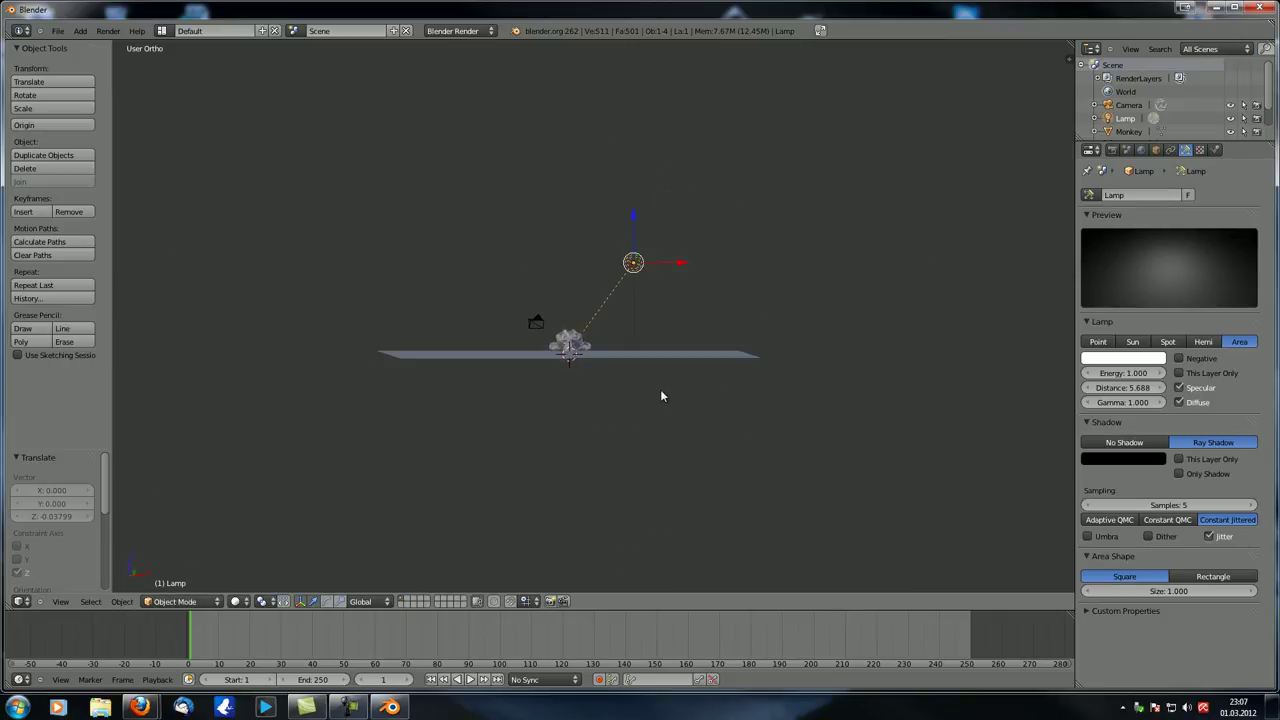
click(1071, 57)
scroll(1021, 137, up, 5)
middle_drag(514, 357, 536, 356)
key(s)
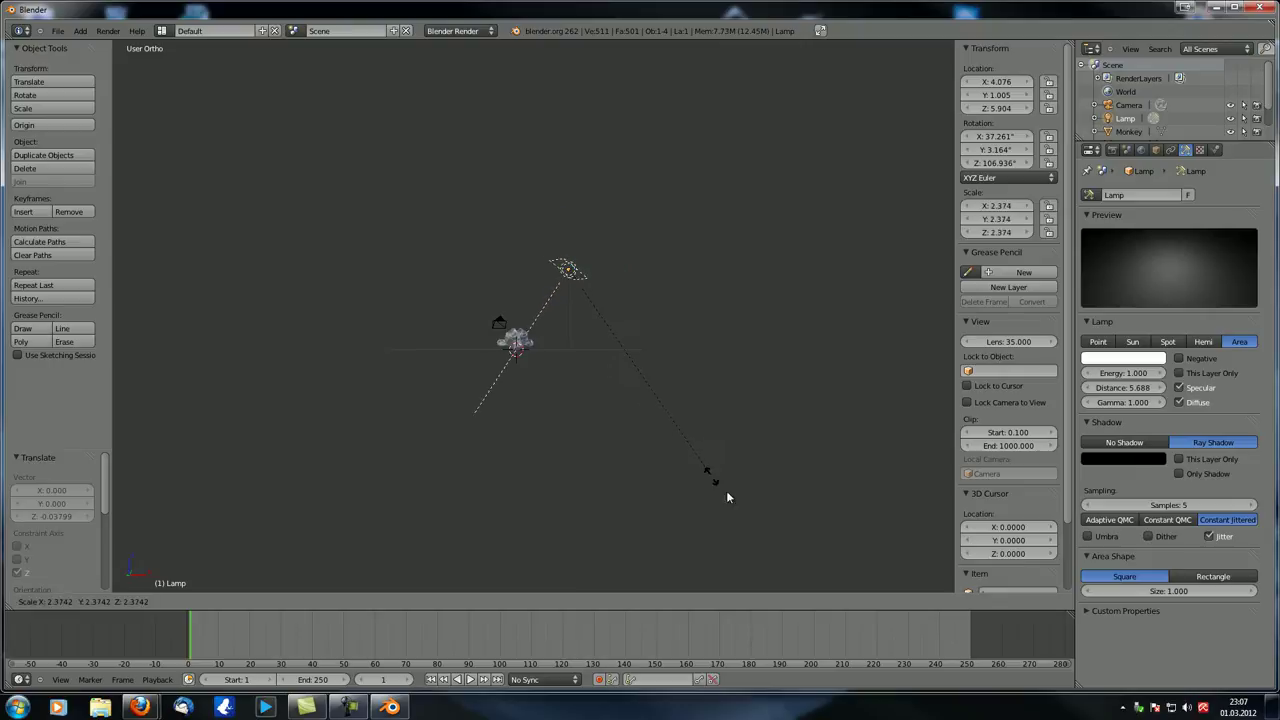
right_click(834, 505)
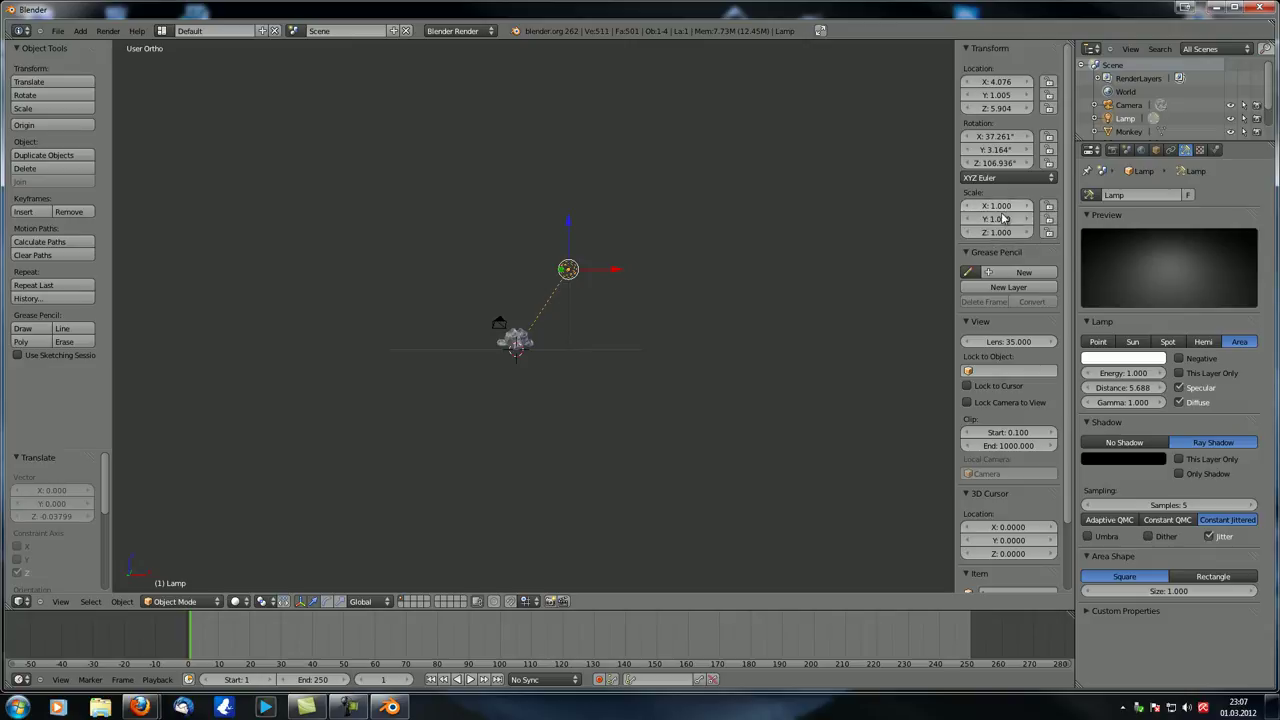
middle_drag(470, 290, 556, 317)
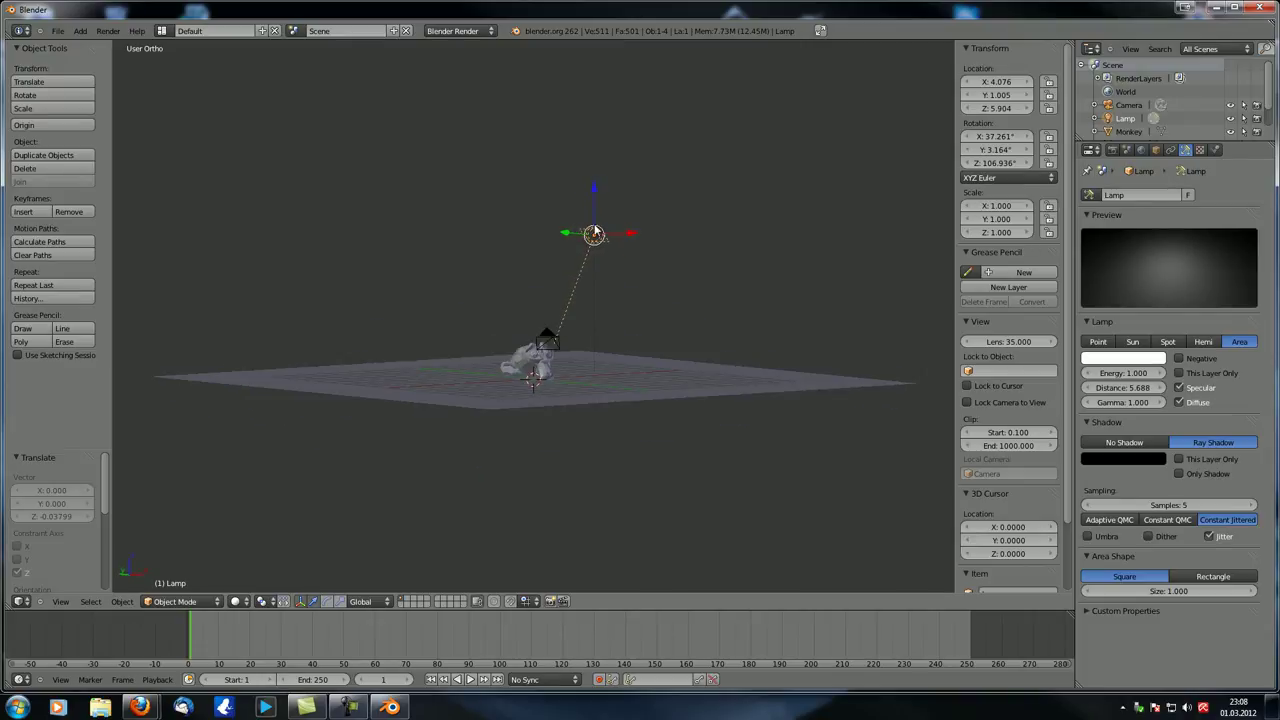
middle_drag(590, 244, 626, 300)
key(s)
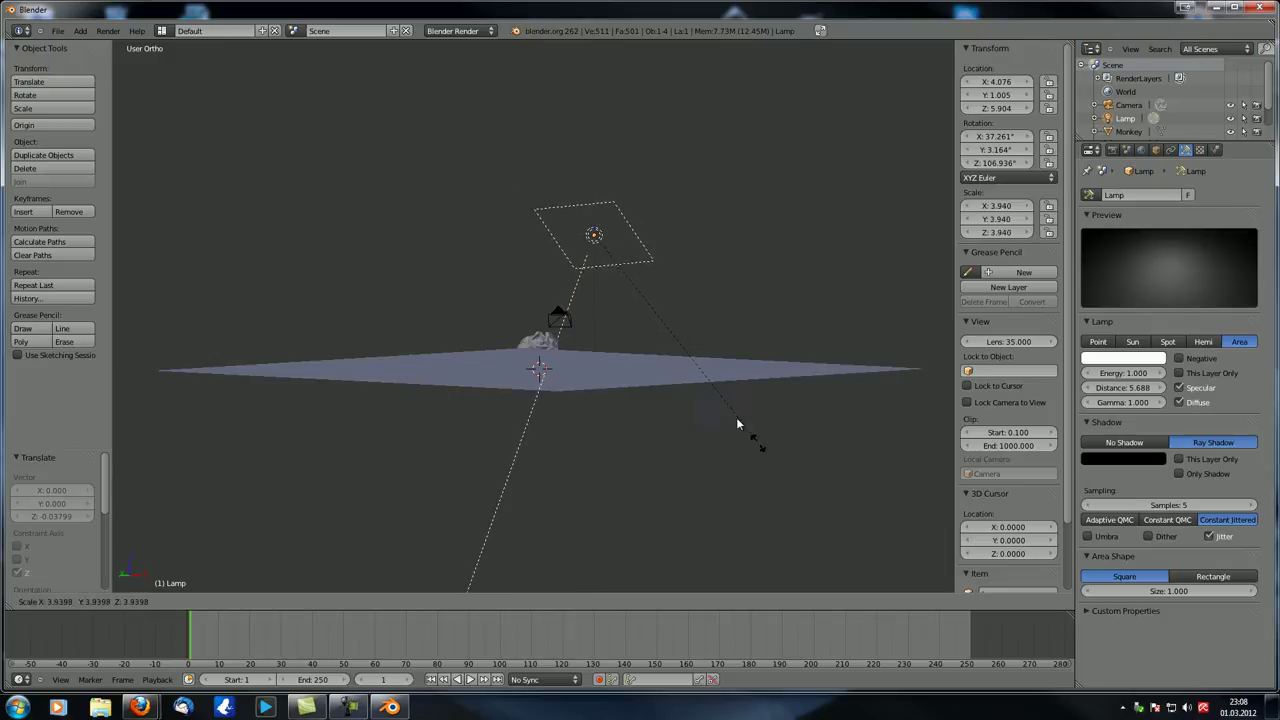
key(Escape)
Step: Scale the lamp up uniformly to about 5.5 and view its enlarged area from the side
middle_drag(668, 370, 603, 208)
middle_drag(666, 252, 598, 302)
key(s)
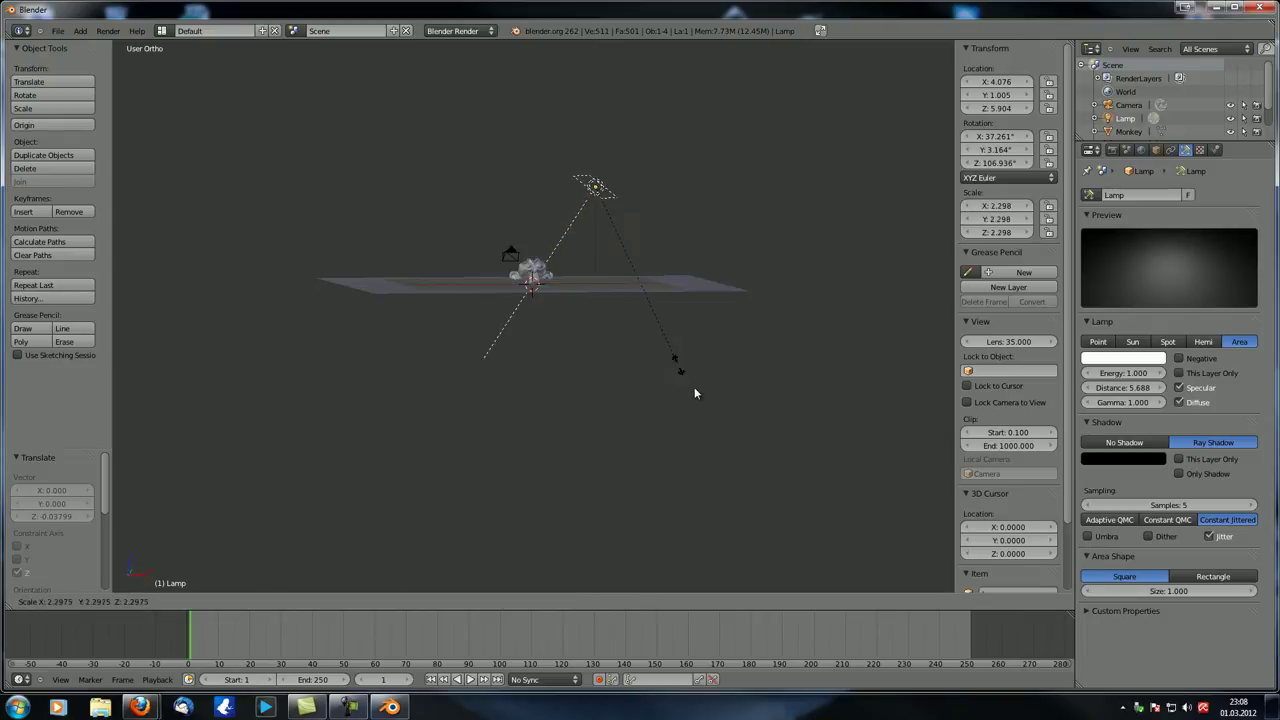
click(857, 563)
shift+middle_drag(593, 241, 617, 157)
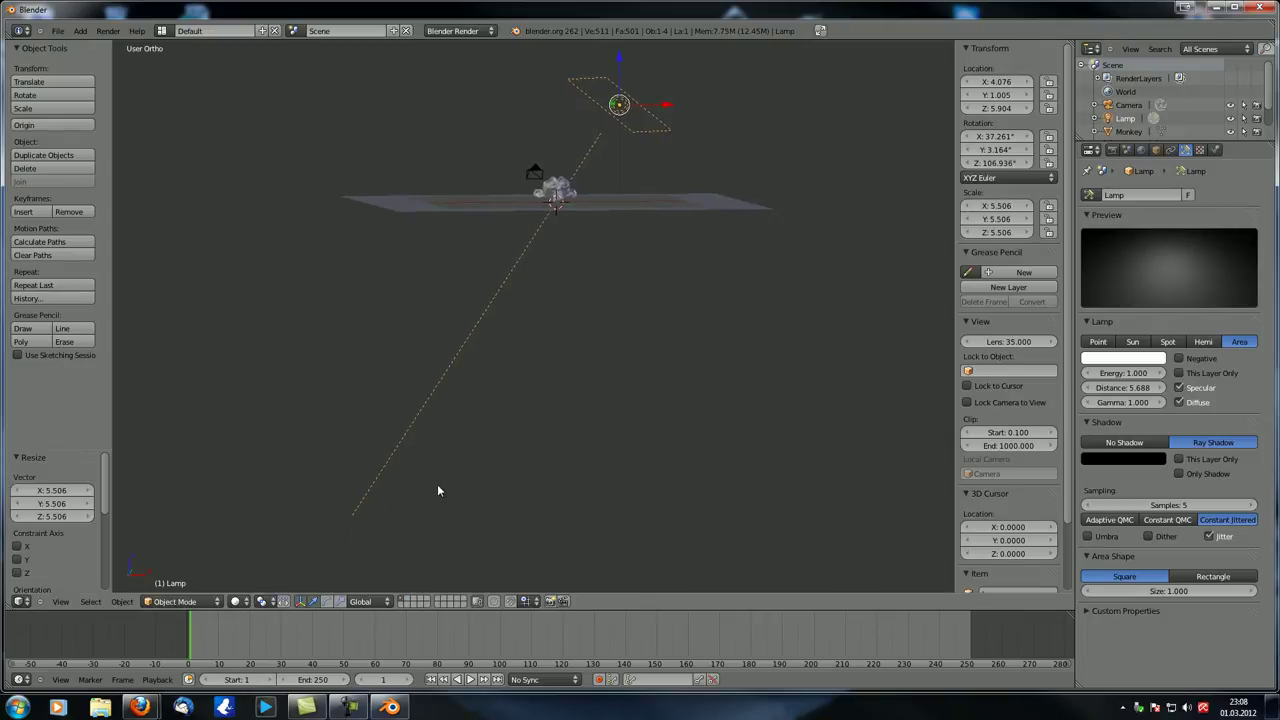
middle_drag(832, 358, 631, 359)
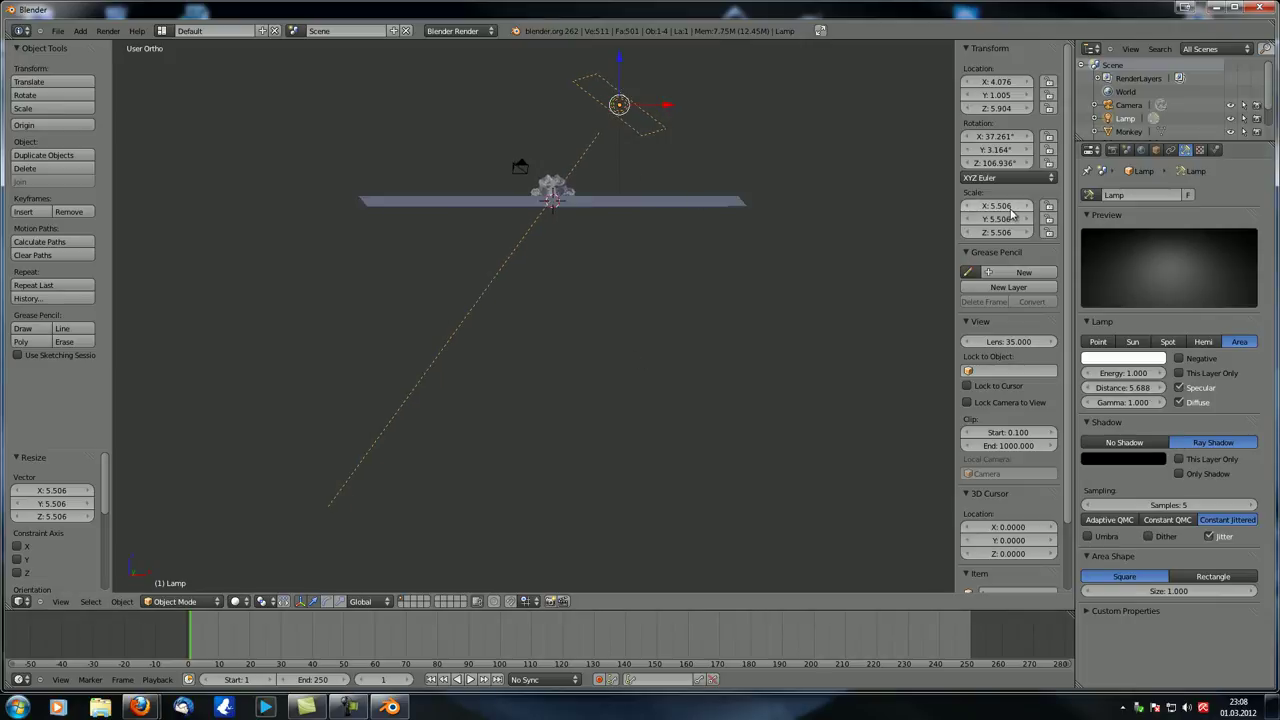
middle_drag(721, 203, 722, 207)
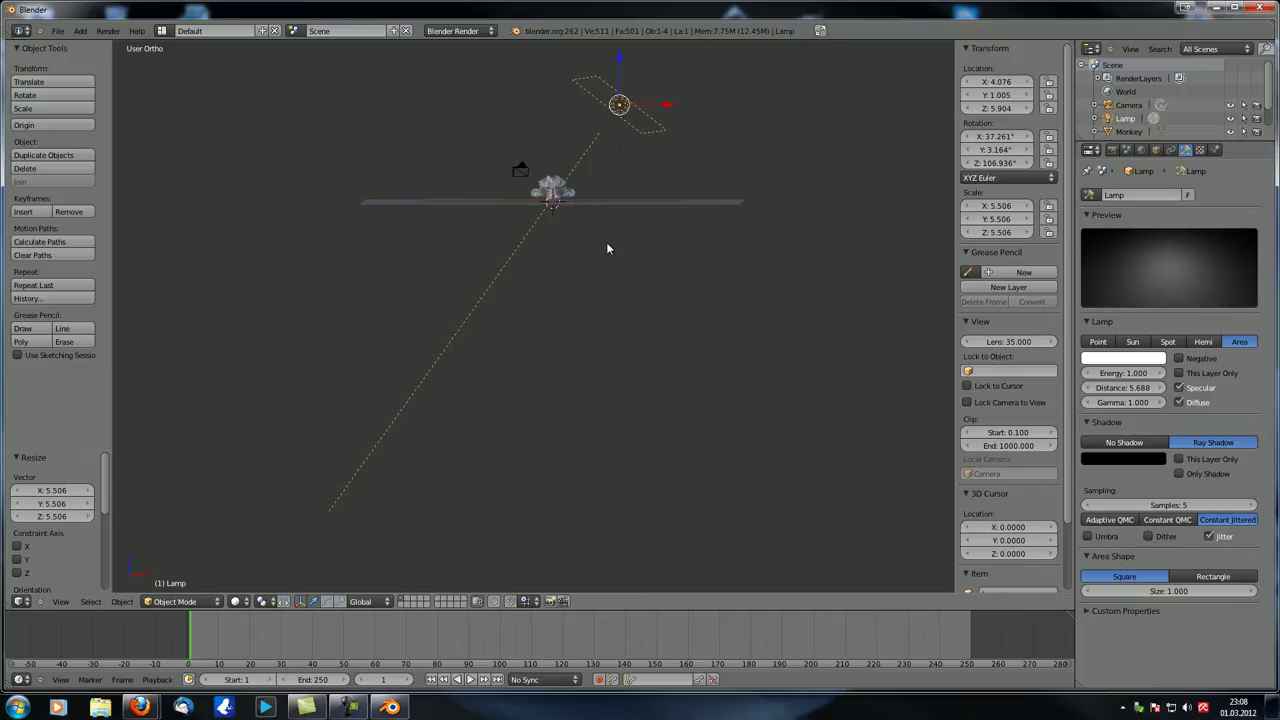
Step: Render the scene with the scaled-up lamp, look at the lighting, and return to the 3D scene
key(F12)
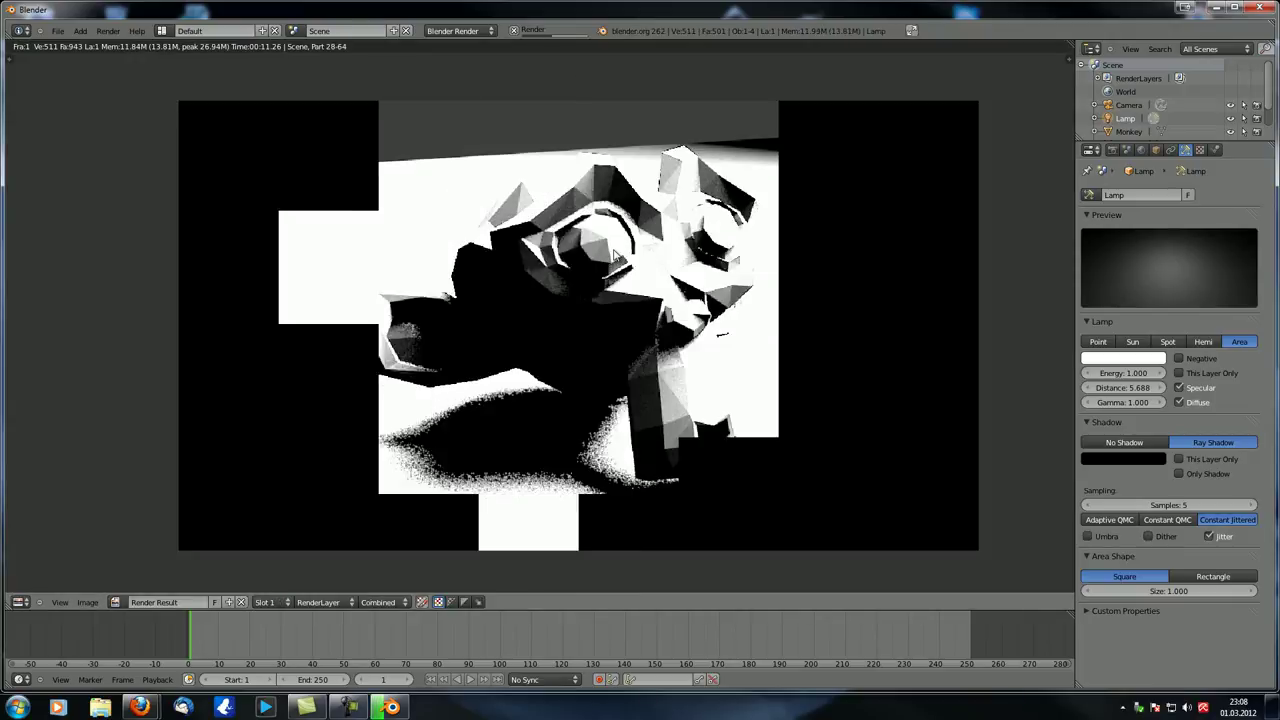
key(Escape)
scroll(594, 237, up, 2)
scroll(760, 257, down, 2)
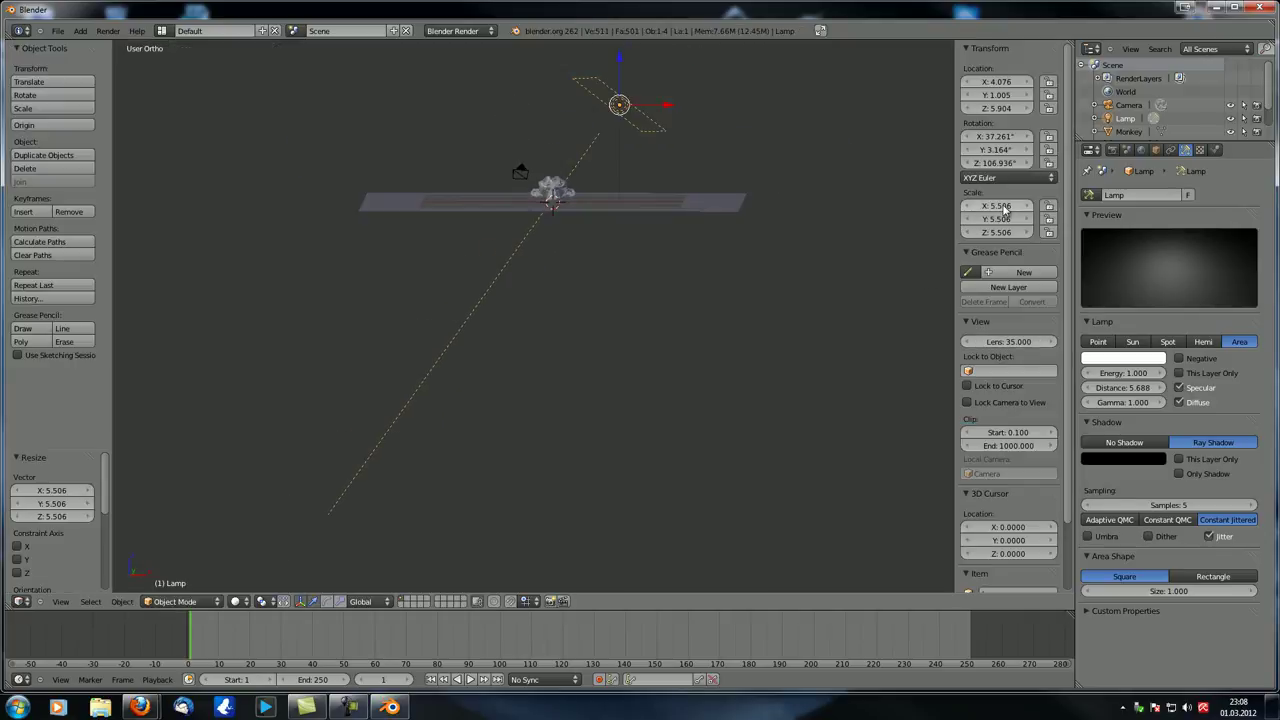
Step: Reset the lamp's X, Y and Z scale to 1.000
key(ctrl+BackSpace)
key(ctrl+BackSpace)
key(ctrl+BackSpace)
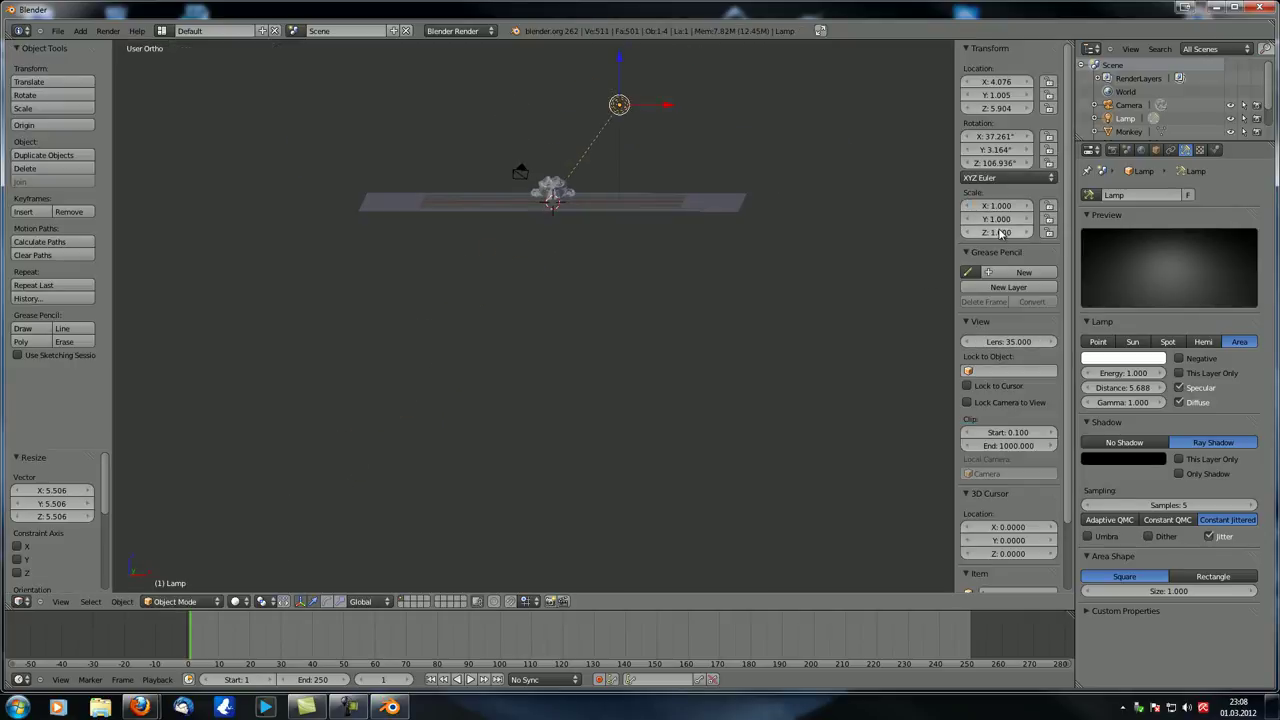
Step: Set the size of the lamp's square area shape to 5
middle_drag(571, 200, 591, 354)
scroll(640, 280, up, 3)
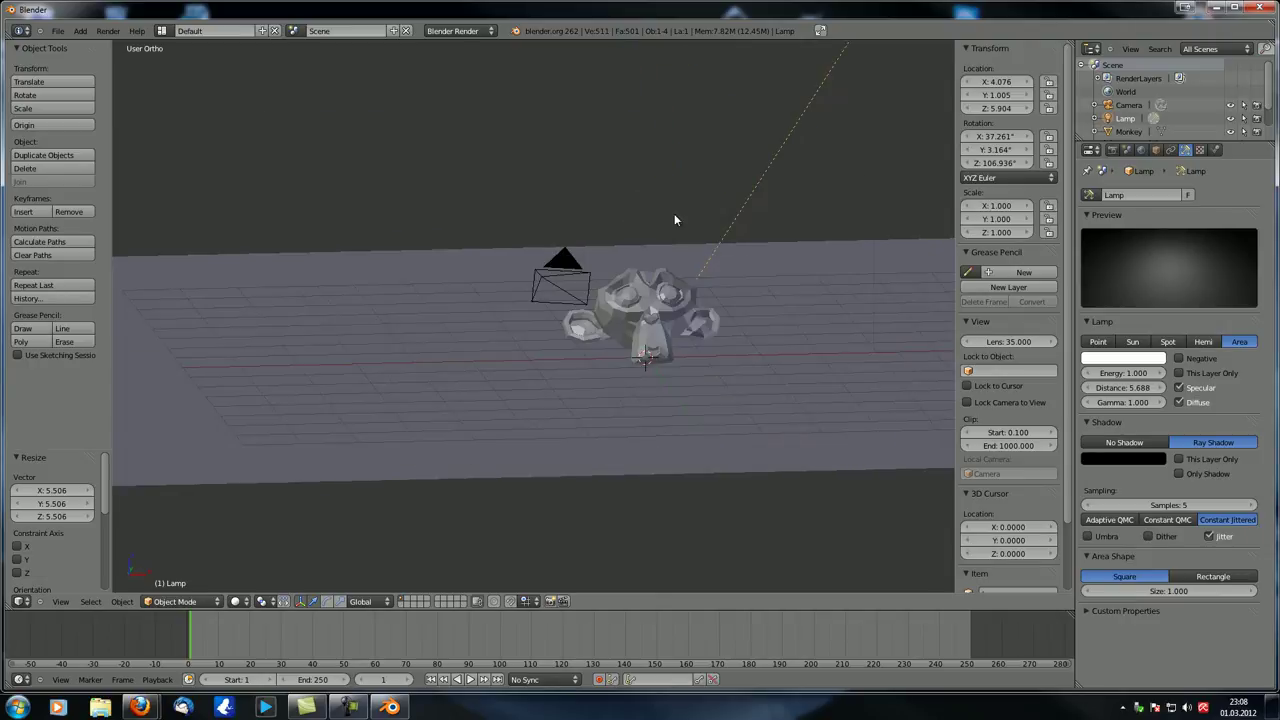
shift+middle_drag(674, 220, 484, 350)
click(1162, 590)
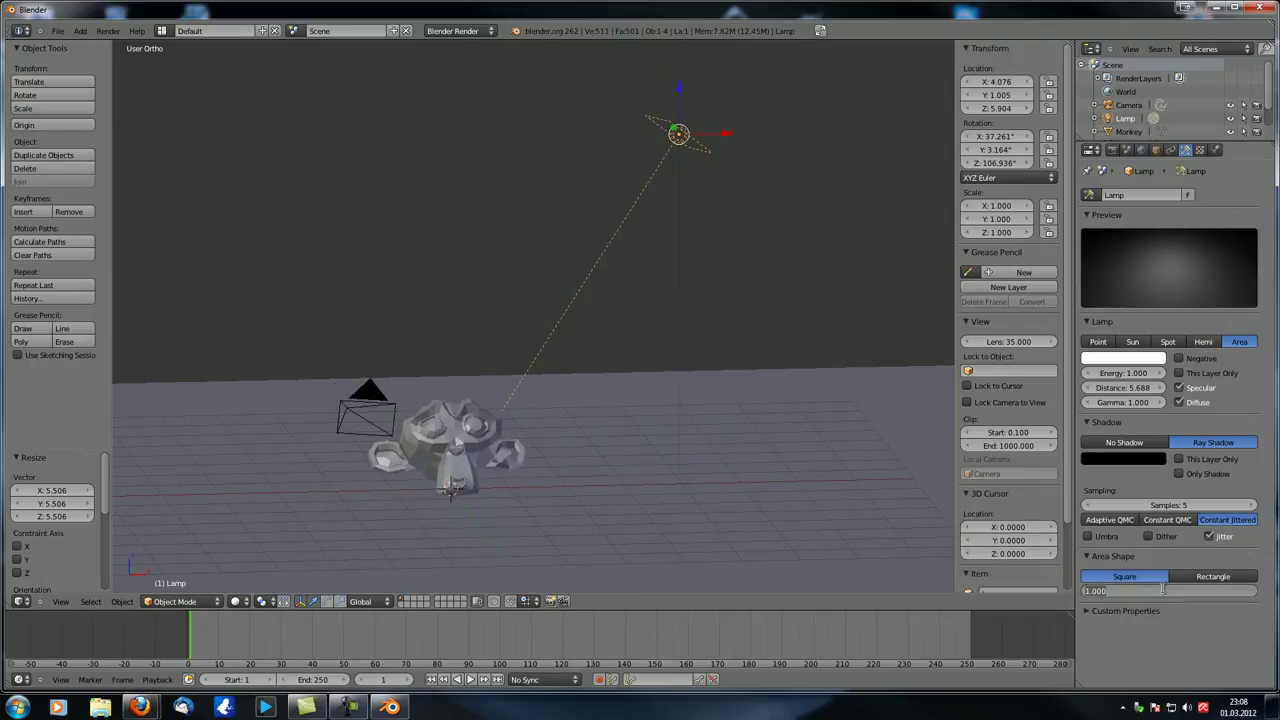
text(5)
key(Return)
Step: Render the scene with the larger square area lamp, examine the shadow, and return to the 3D scene
middle_drag(544, 433, 546, 346)
key(F12)
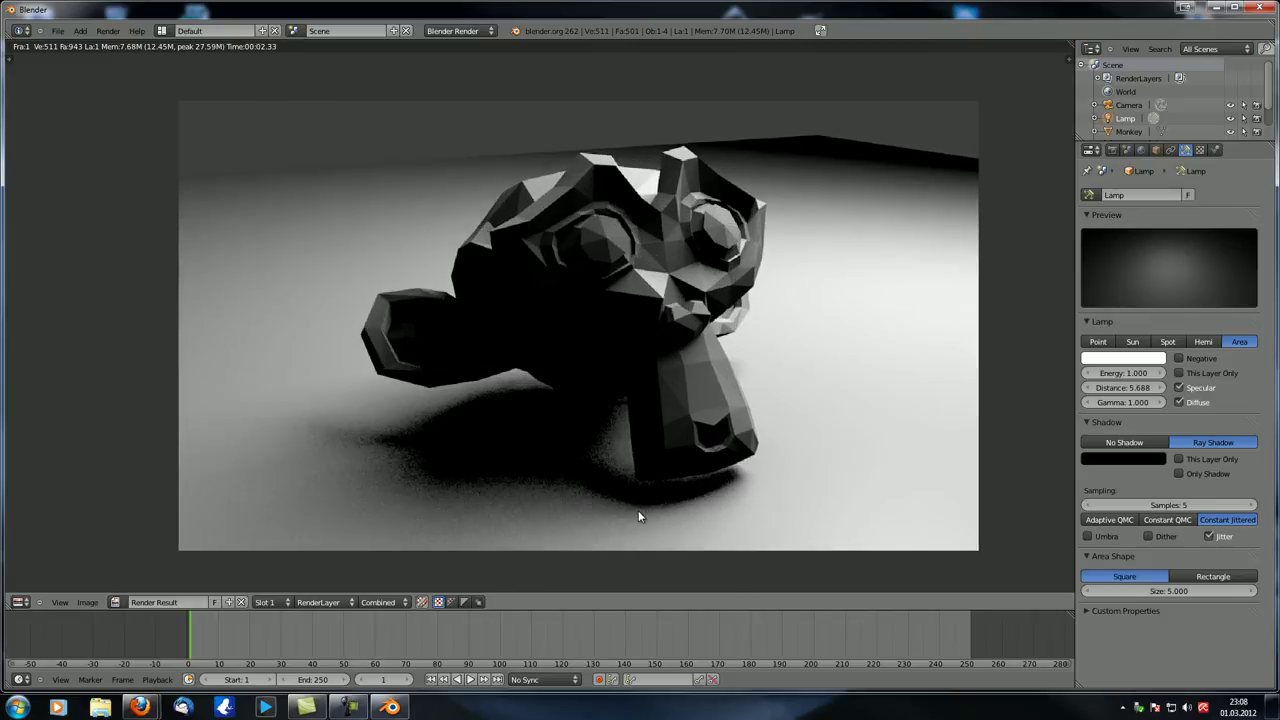
key(Escape)
Step: Examine the lamp's square area and its direction toward the monkey head from several angles
middle_drag(606, 440, 547, 416)
scroll(689, 474, up, 2)
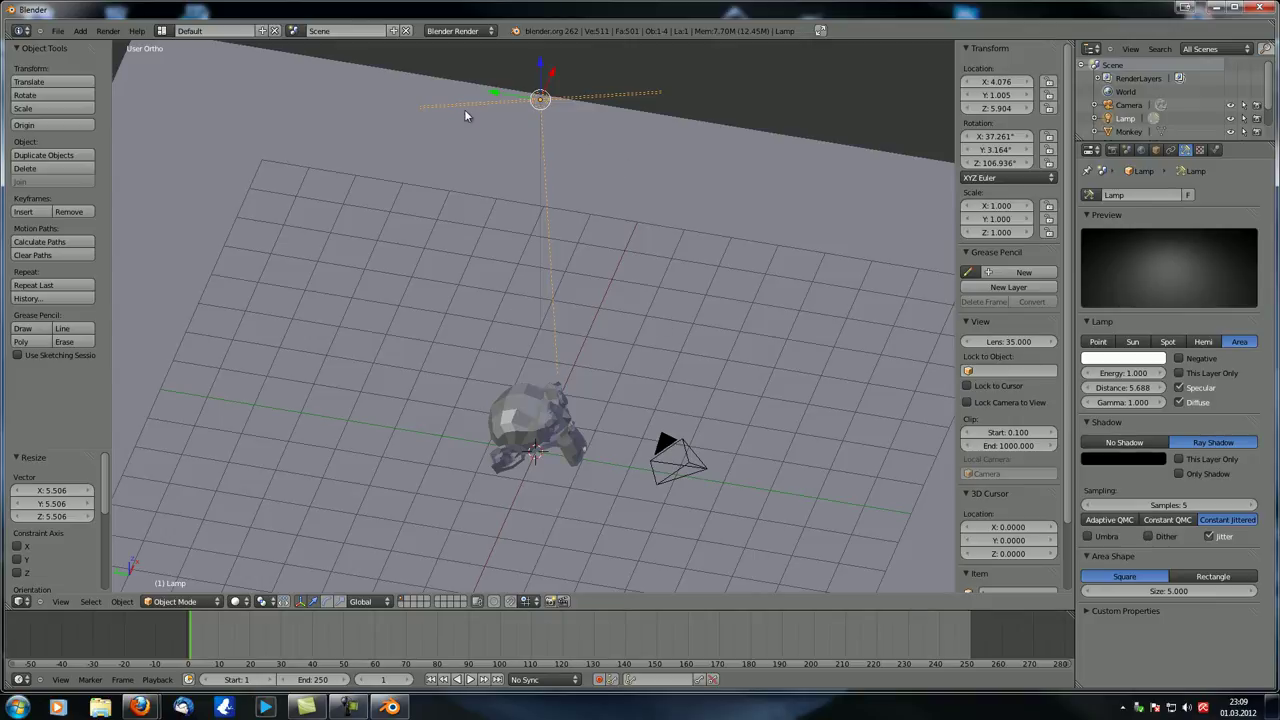
middle_drag(644, 124, 660, 529)
middle_drag(550, 478, 636, 178)
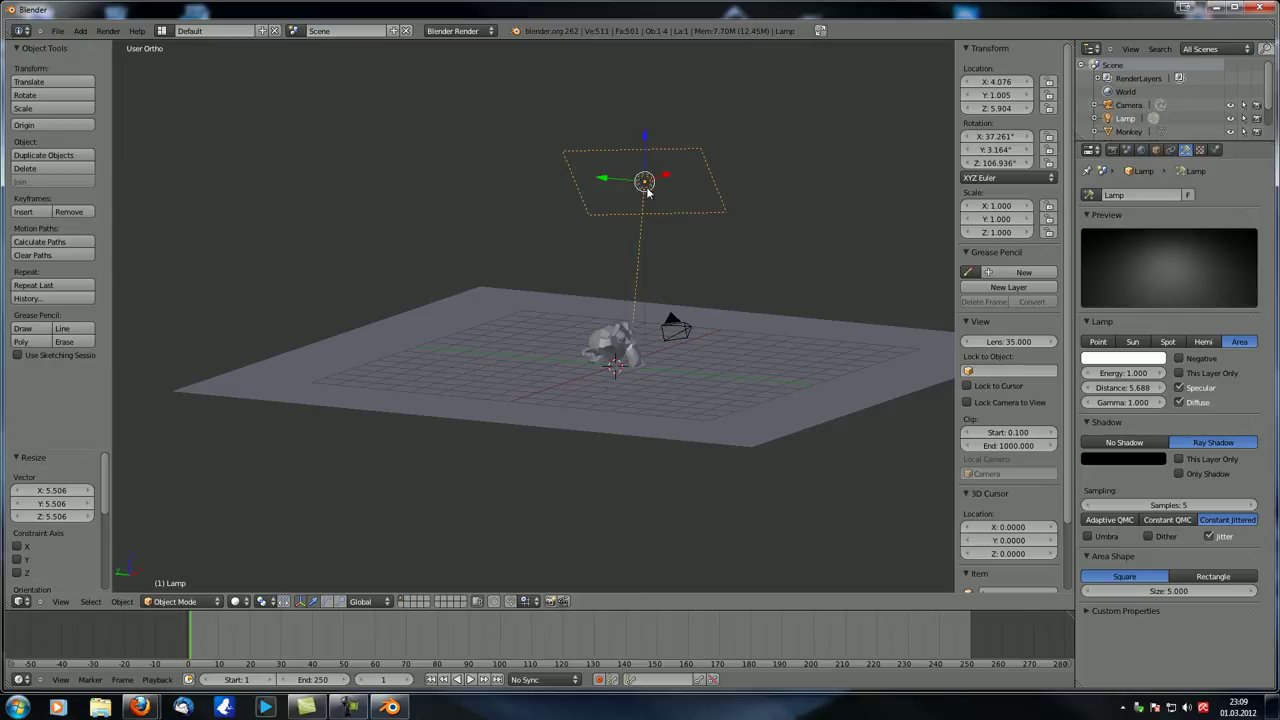
middle_drag(993, 405, 640, 367)
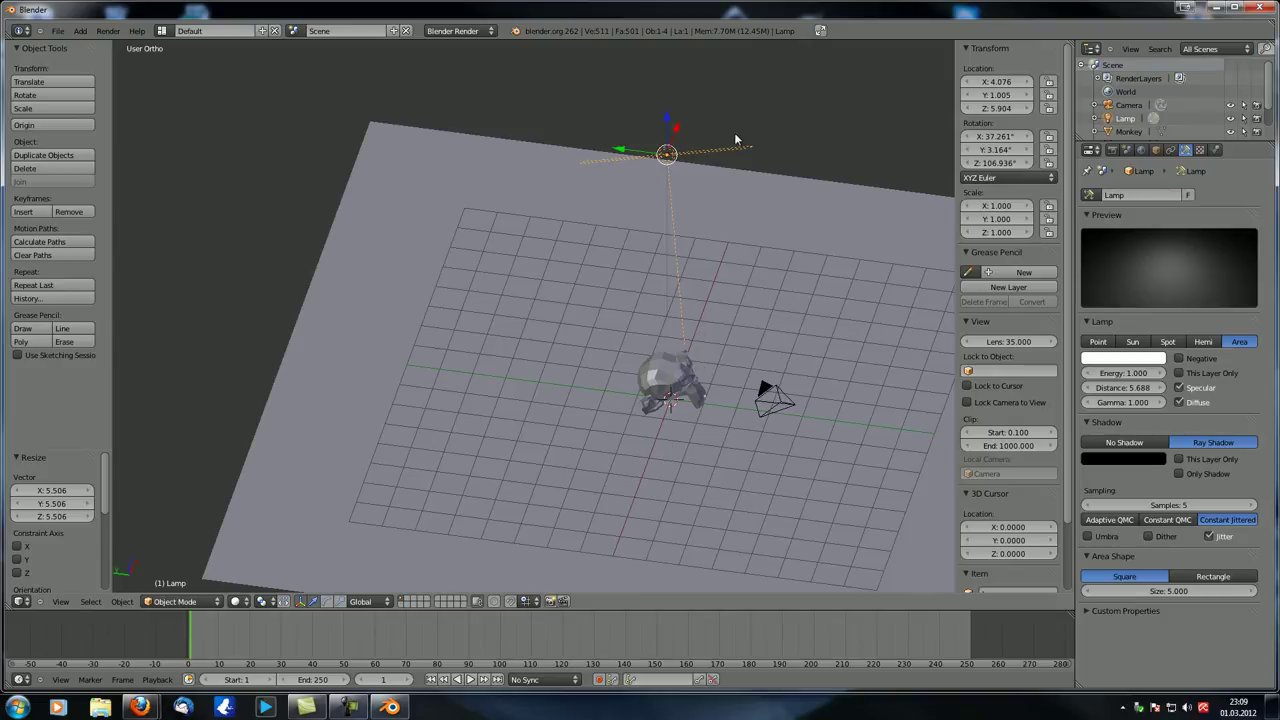
middle_drag(749, 257, 584, 413)
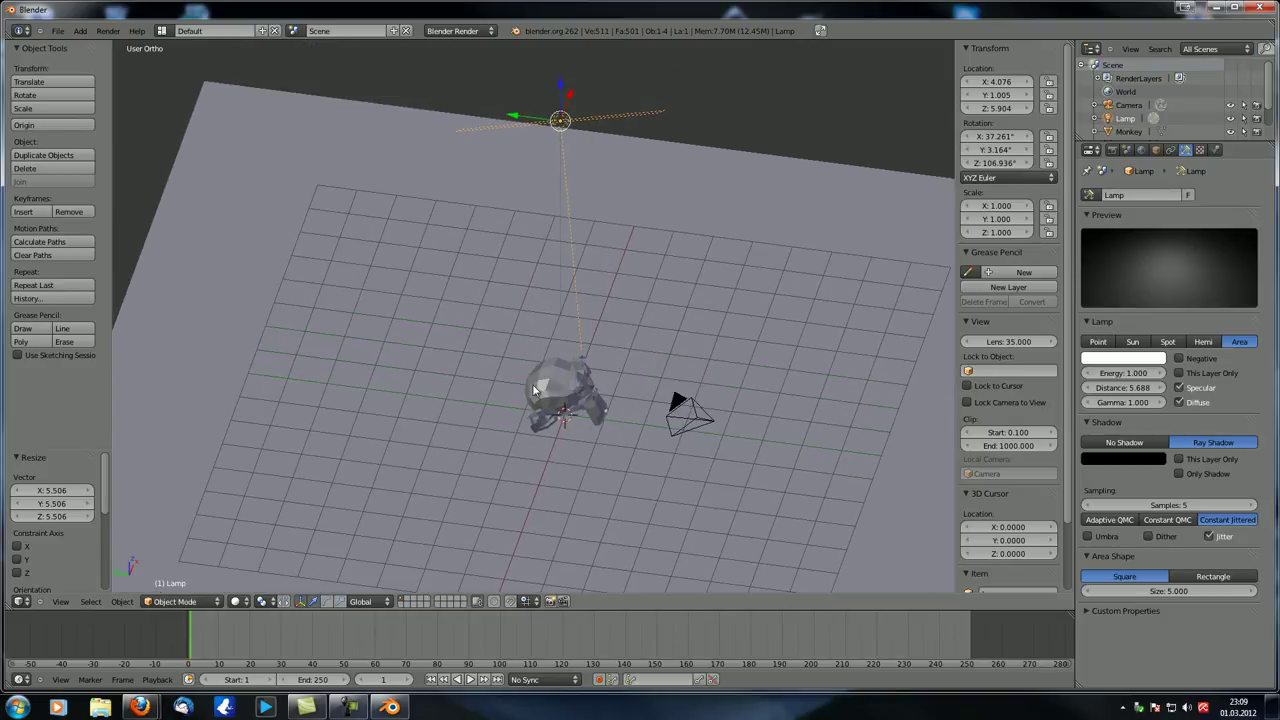
middle_drag(662, 465, 590, 420)
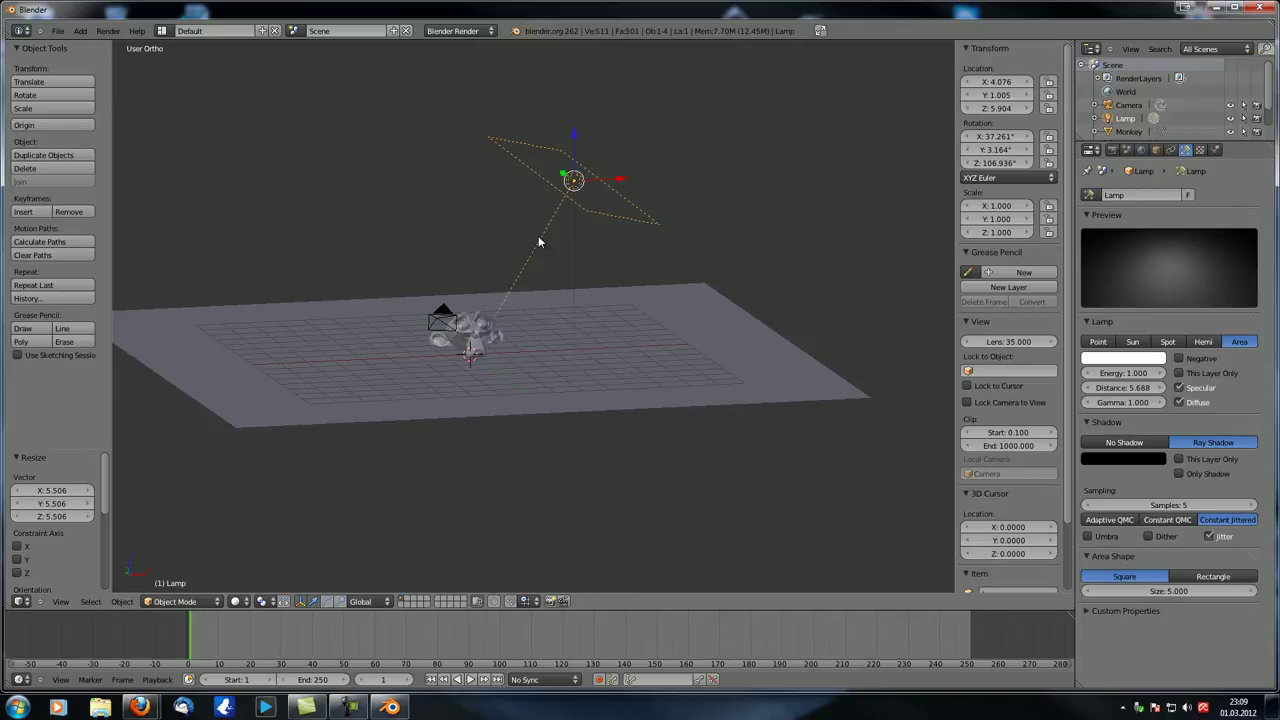
scroll(541, 332, up, 3)
scroll(561, 412, down, 1)
middle_drag(559, 403, 533, 360)
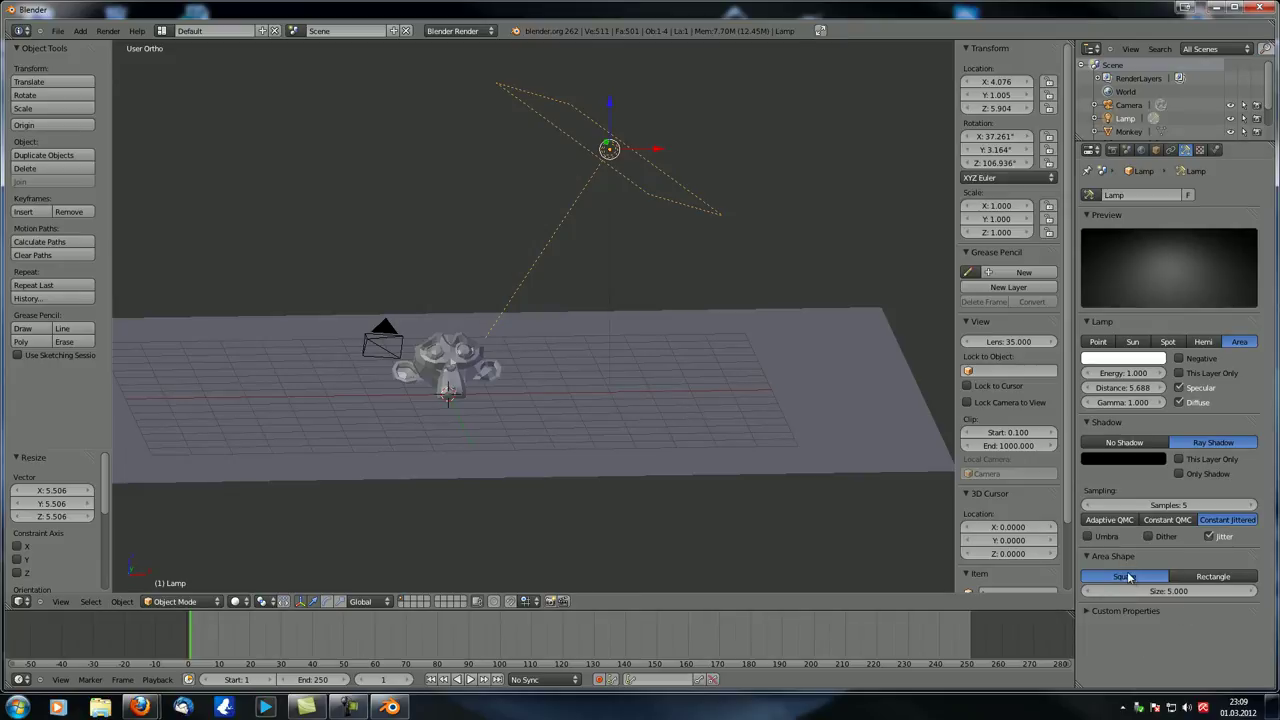
Step: Change the lamp's area shape to Rectangle and set its Y size to 0.05
click(1215, 577)
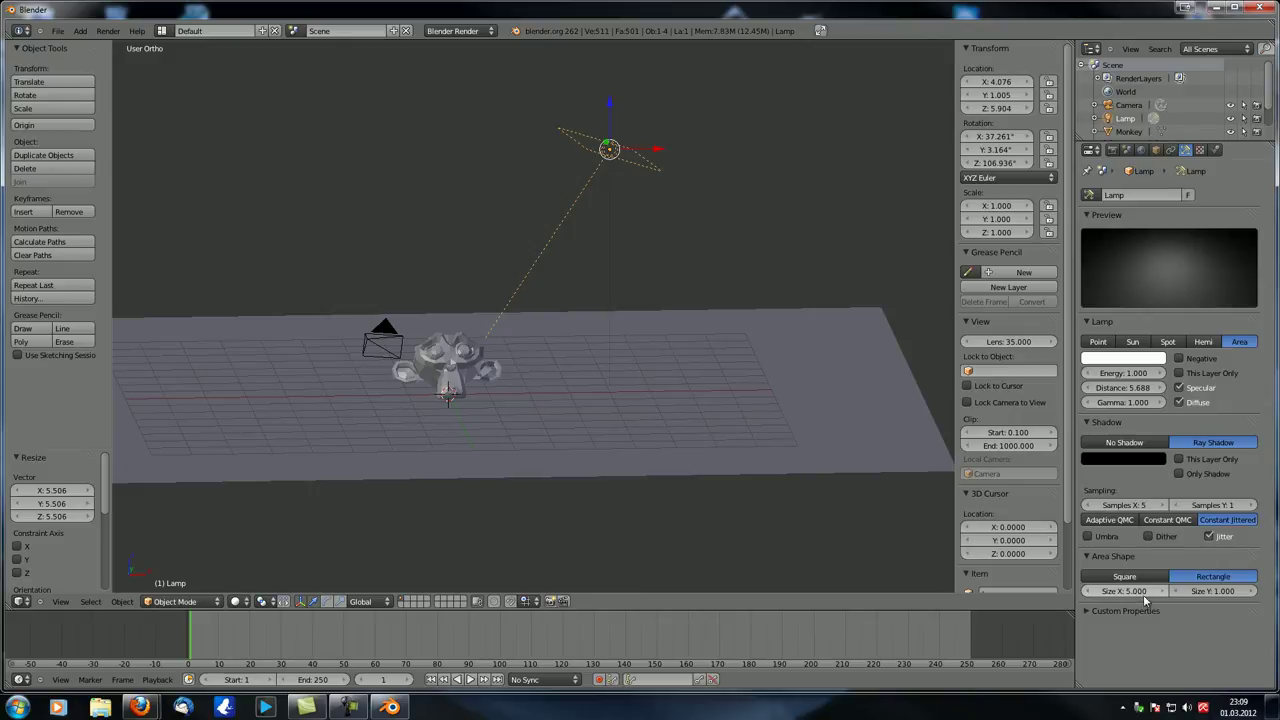
middle_drag(930, 470, 722, 388)
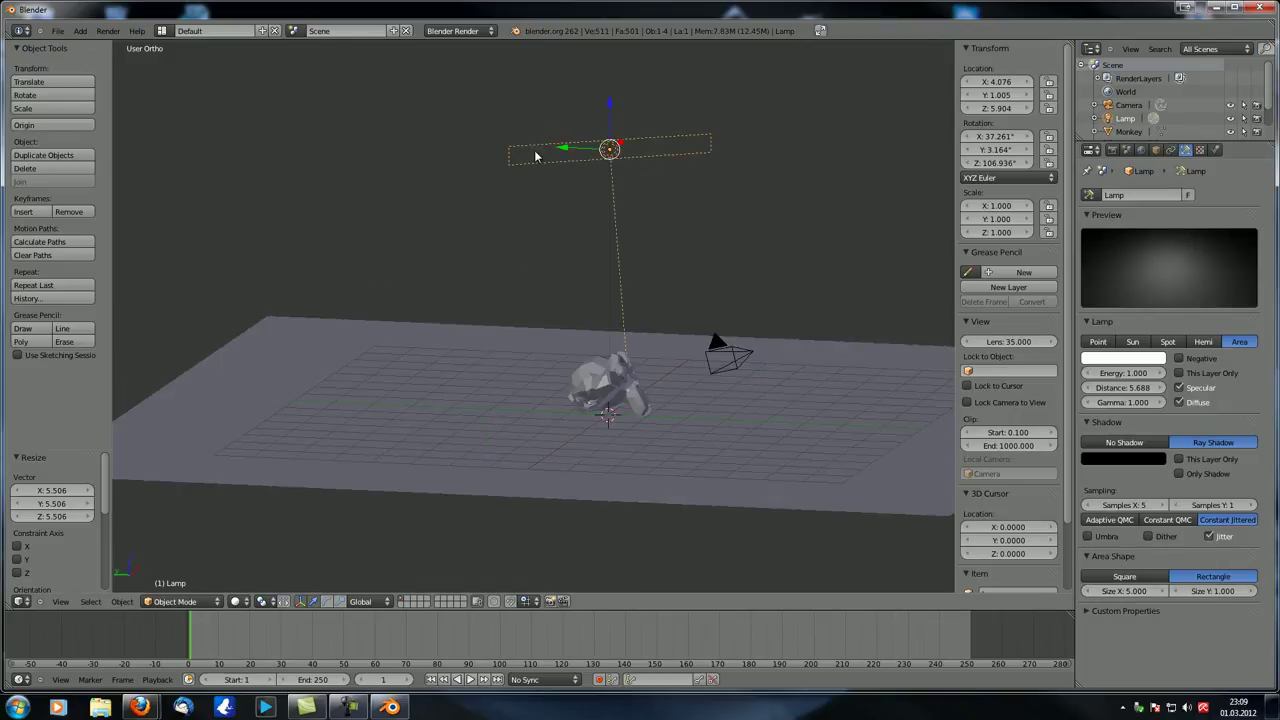
middle_drag(734, 190, 741, 336)
click(1211, 591)
key(BackSpace)
text(0.05)
key(Return)
Step: Set the X size of the lamp's rectangular area to 10
middle_drag(822, 361, 640, 260)
click(1118, 590)
text(10)
key(Return)
Step: Check the camera view, render the scene with the thin rectangular lamp, and leave the render after inspecting its shadow
key(KP_0)
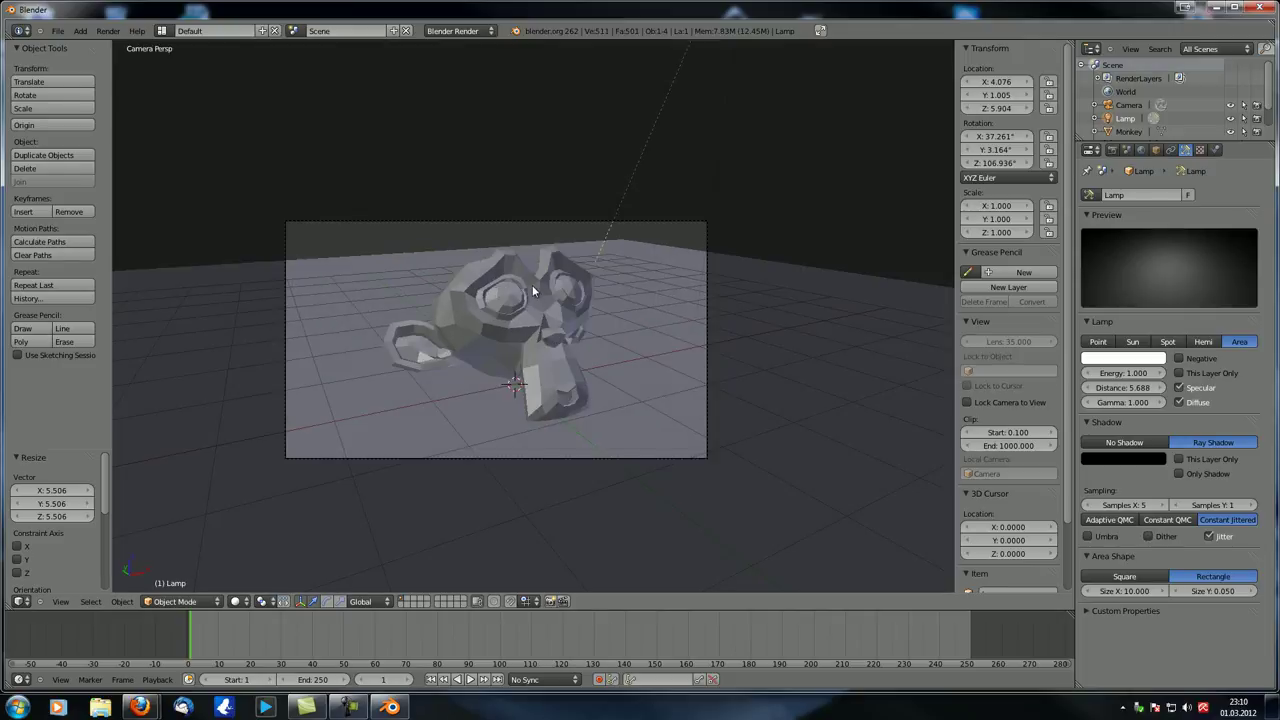
scroll(532, 285, up, 3)
key(F12)
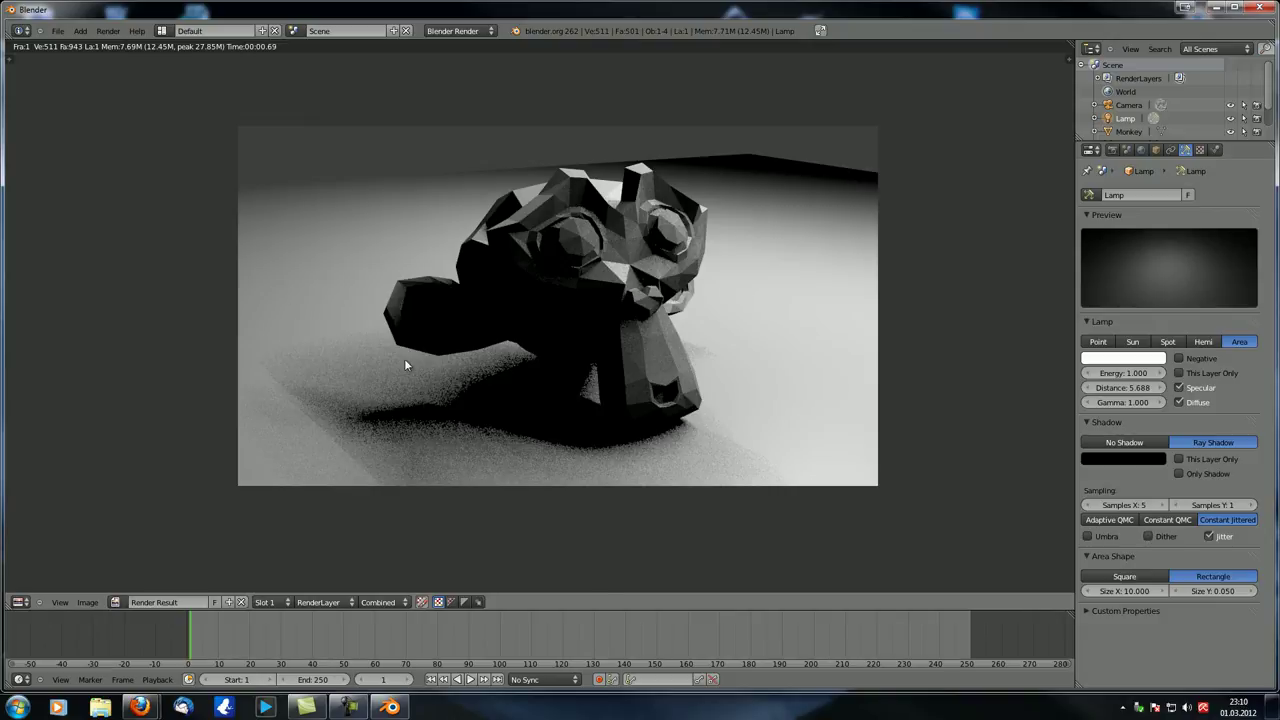
key(Escape)
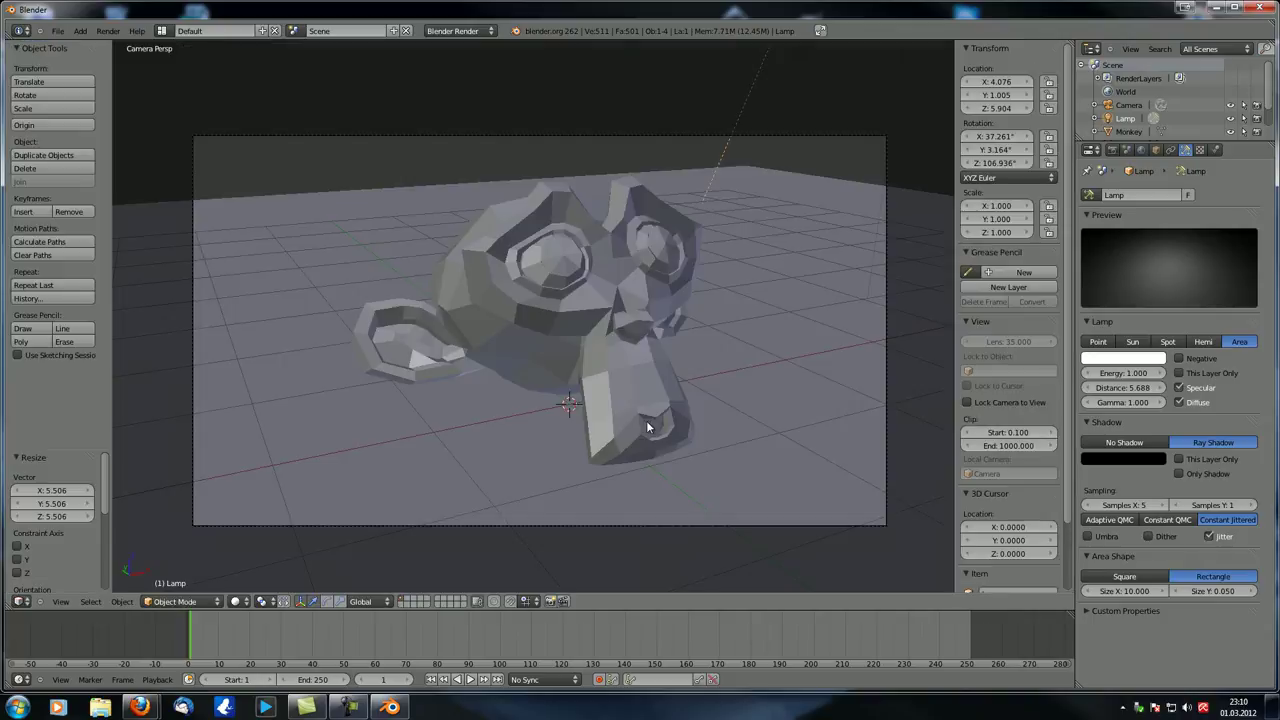
Step: Return from the camera view to the full scene and set the lamp's rectangle Y size to 2
key(KP_0)
scroll(658, 401, down, 2)
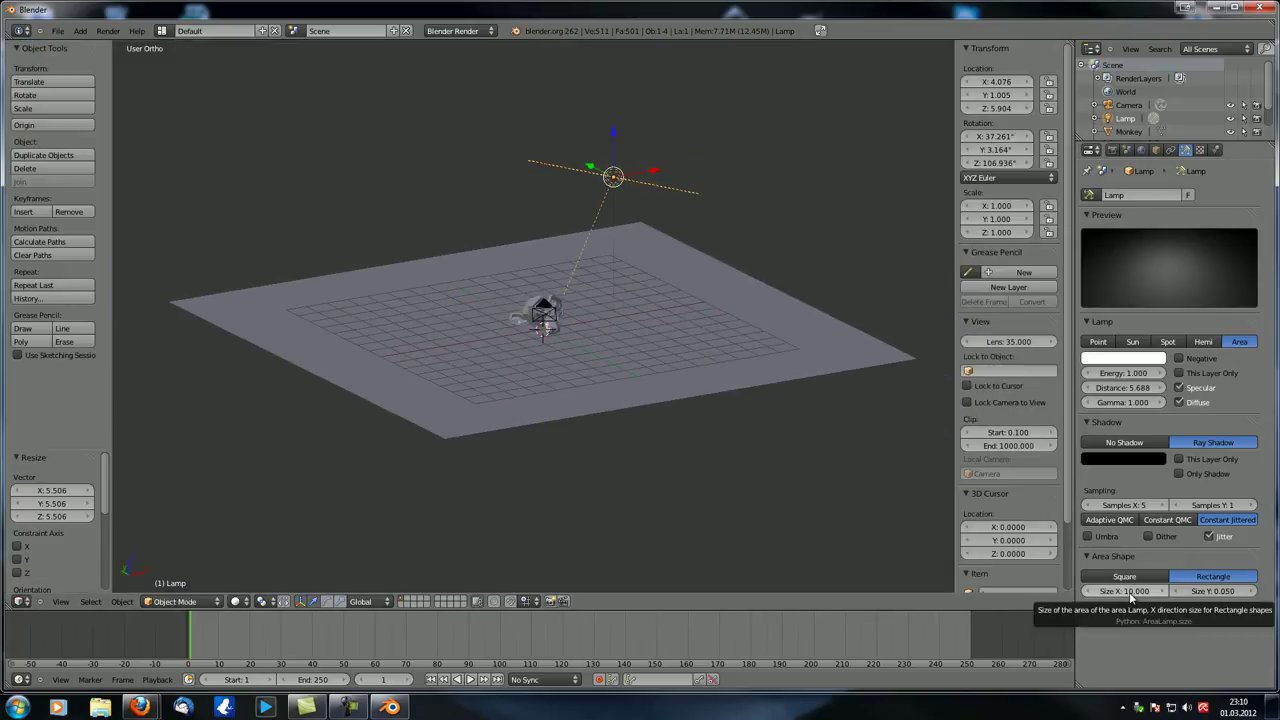
click(1213, 591)
text(2)
key(Return)
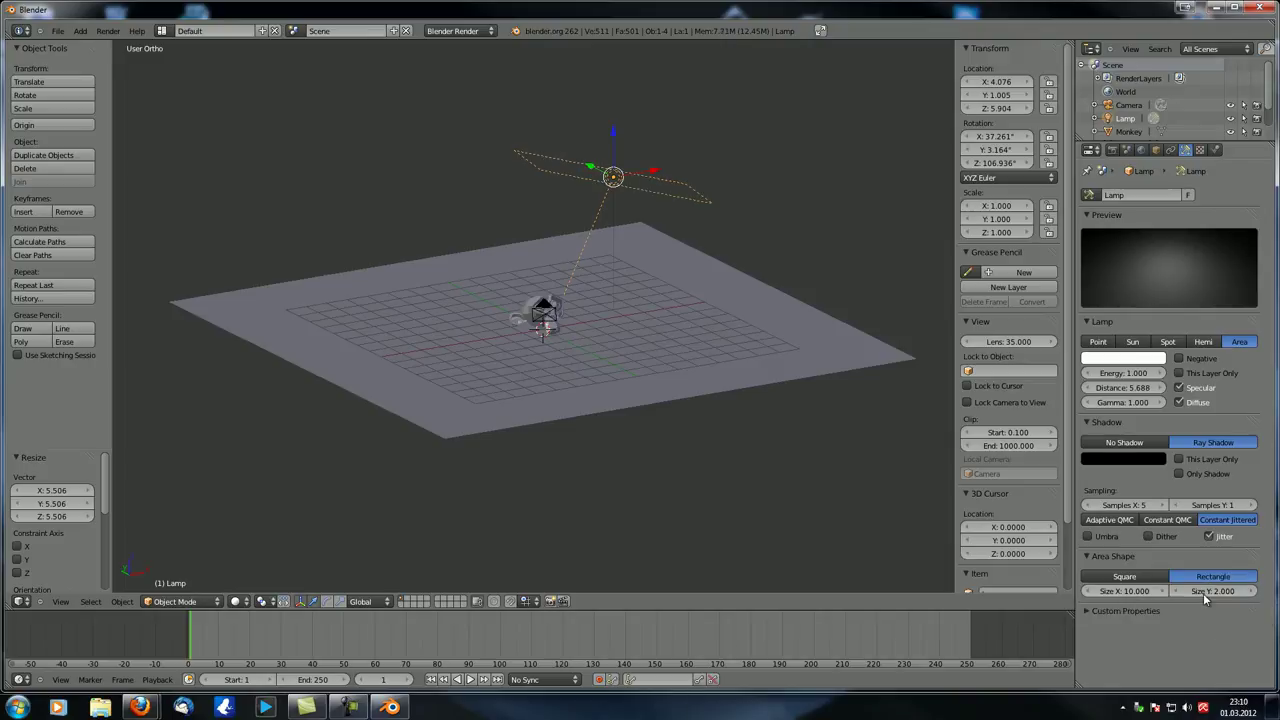
Step: Rotate the lamp to about -17°, -39°, 206° and move it to about X 5.18, Y 0.97, Z 4.84
middle_drag(636, 378, 429, 354)
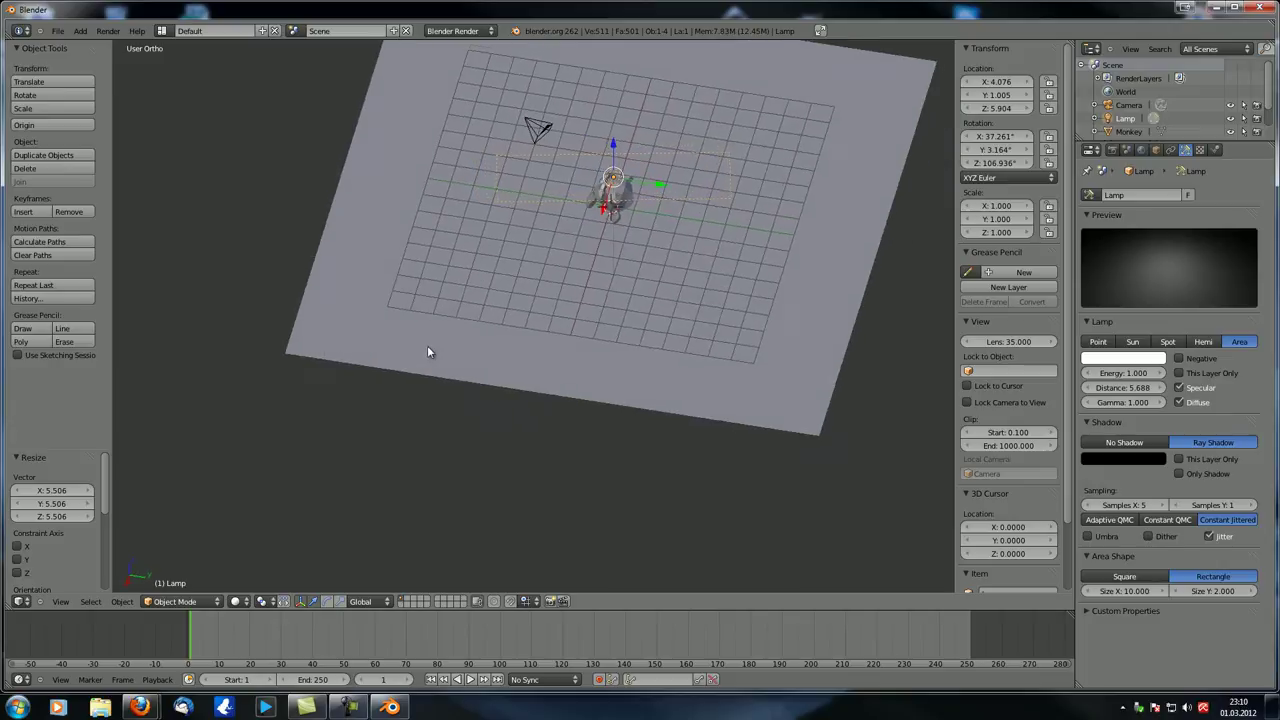
key(r)
click(686, 57)
middle_drag(471, 300, 628, 249)
key(g)
click(665, 294)
middle_drag(551, 309, 674, 308)
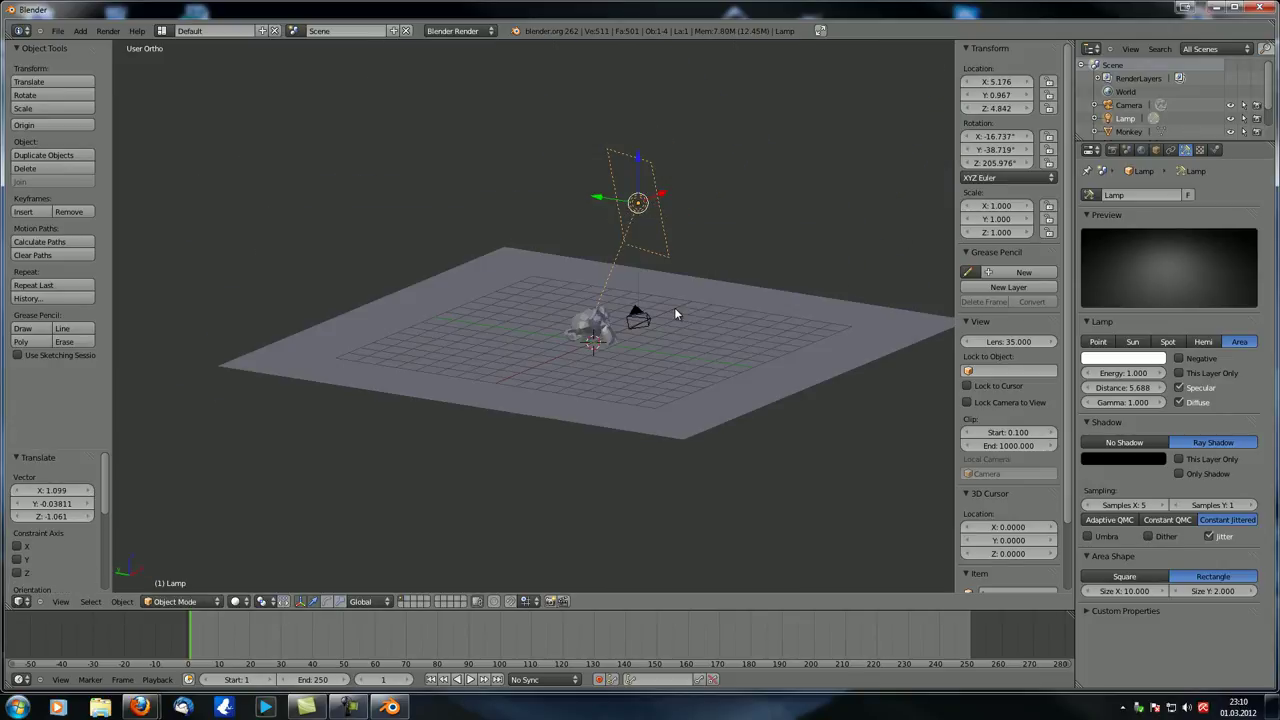
Step: Render the scene with the repositioned lamp and inspect the noise in the shadow up close
key(F12)
scroll(480, 375, down, 2)
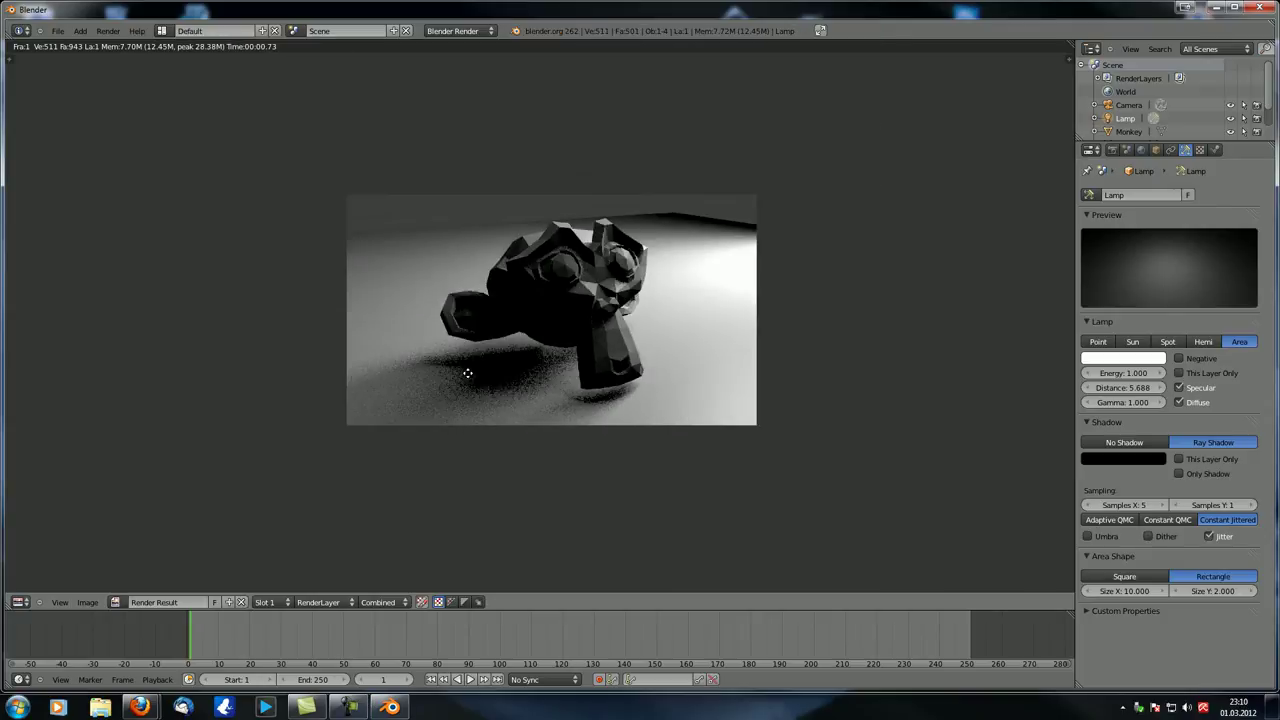
scroll(495, 367, up, 3)
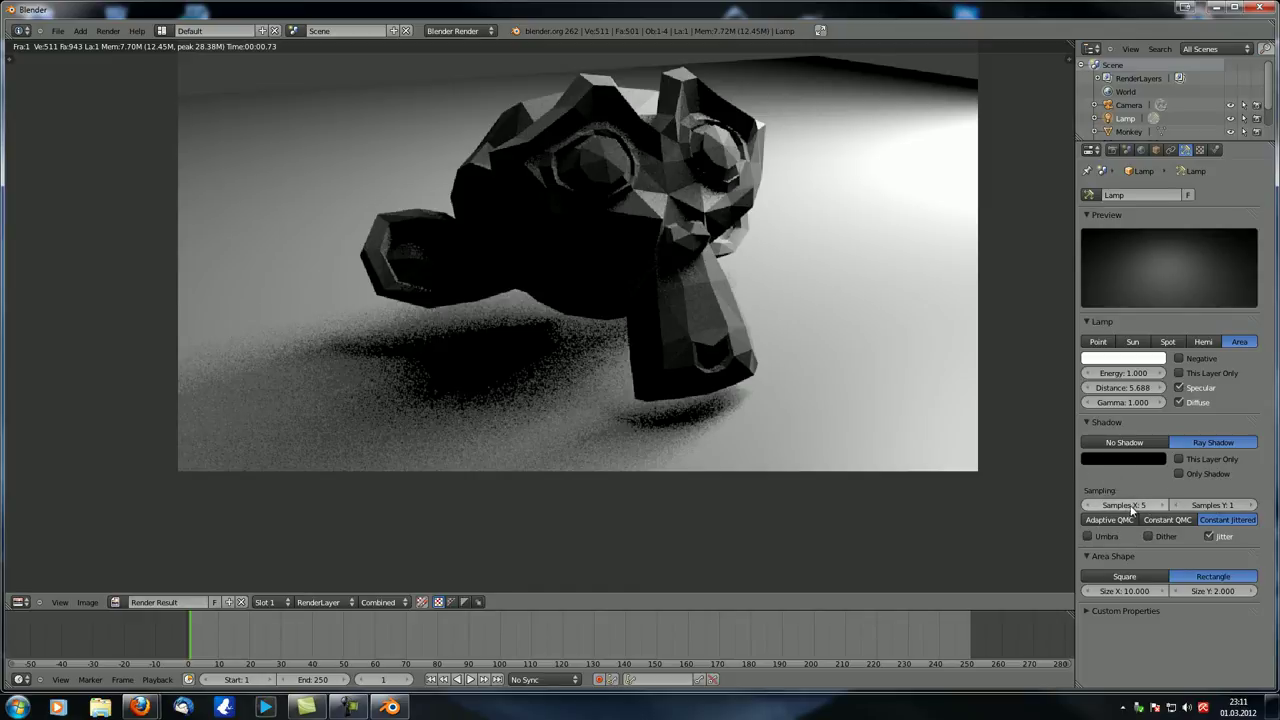
Step: Set the lamp's Y shadow samples to 5, render the scene again and inspect the whole image
click(1212, 505)
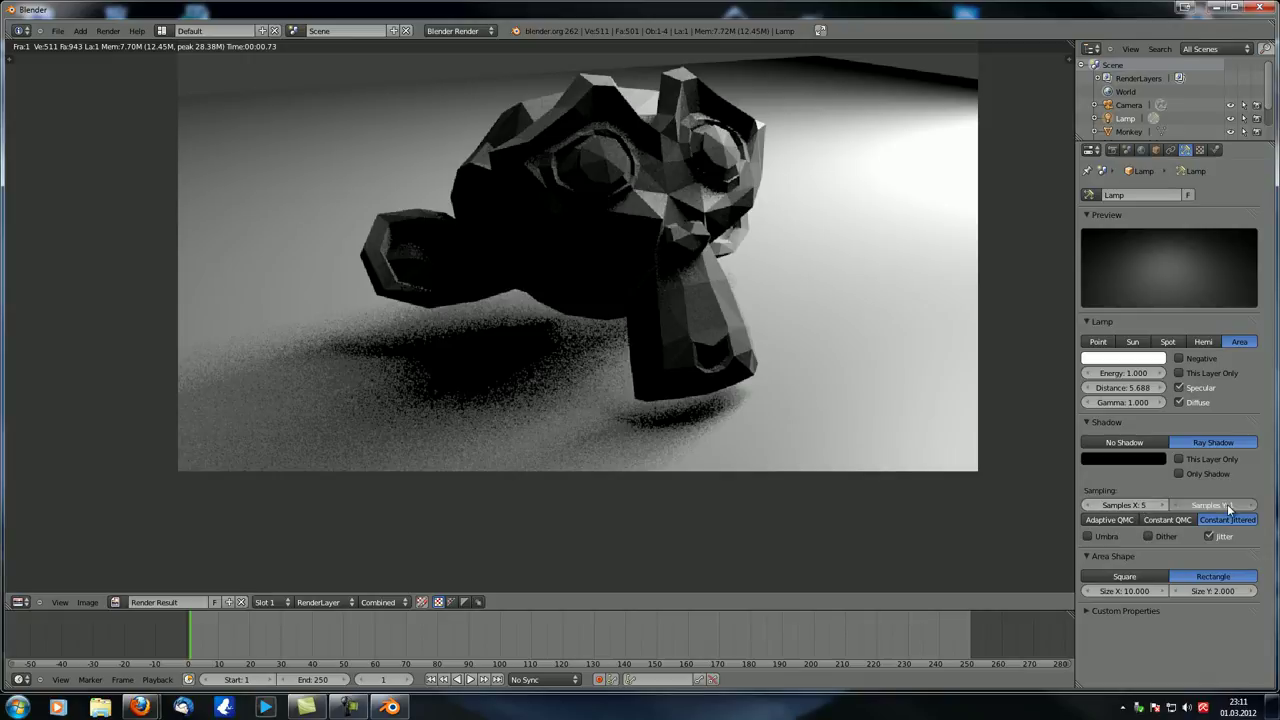
text(5)
key(Return)
key(F12)
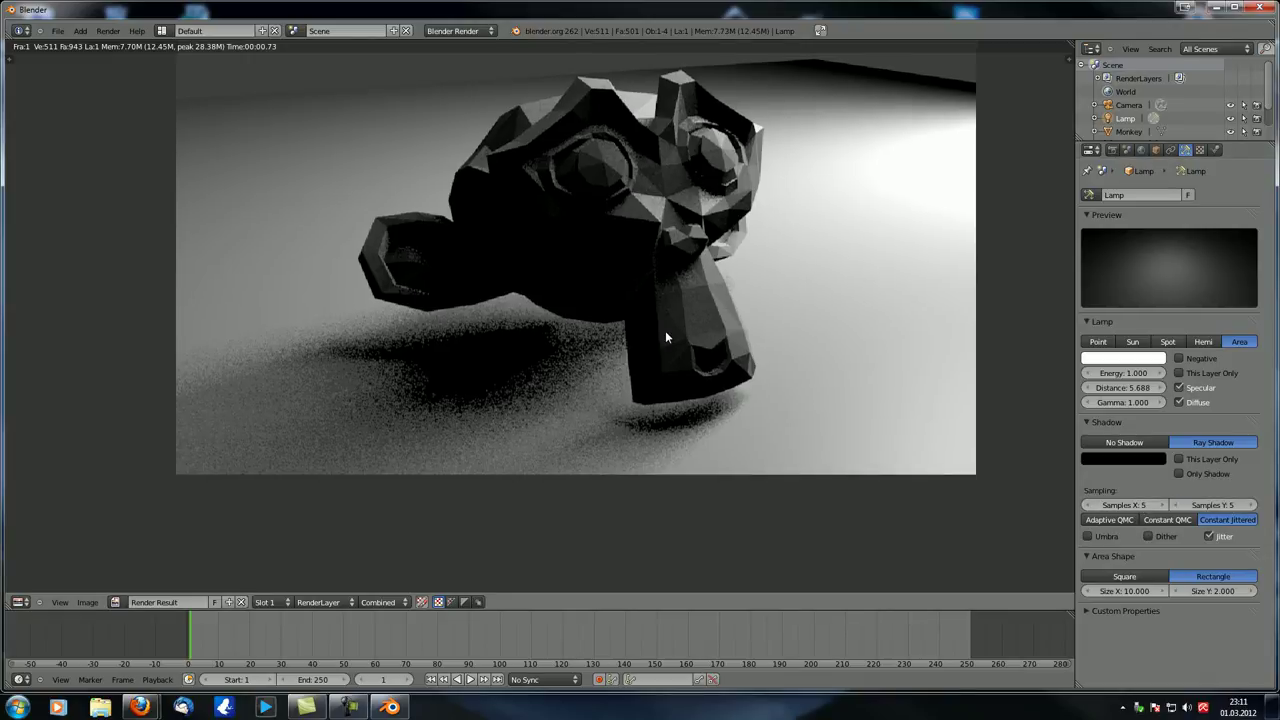
key(F12)
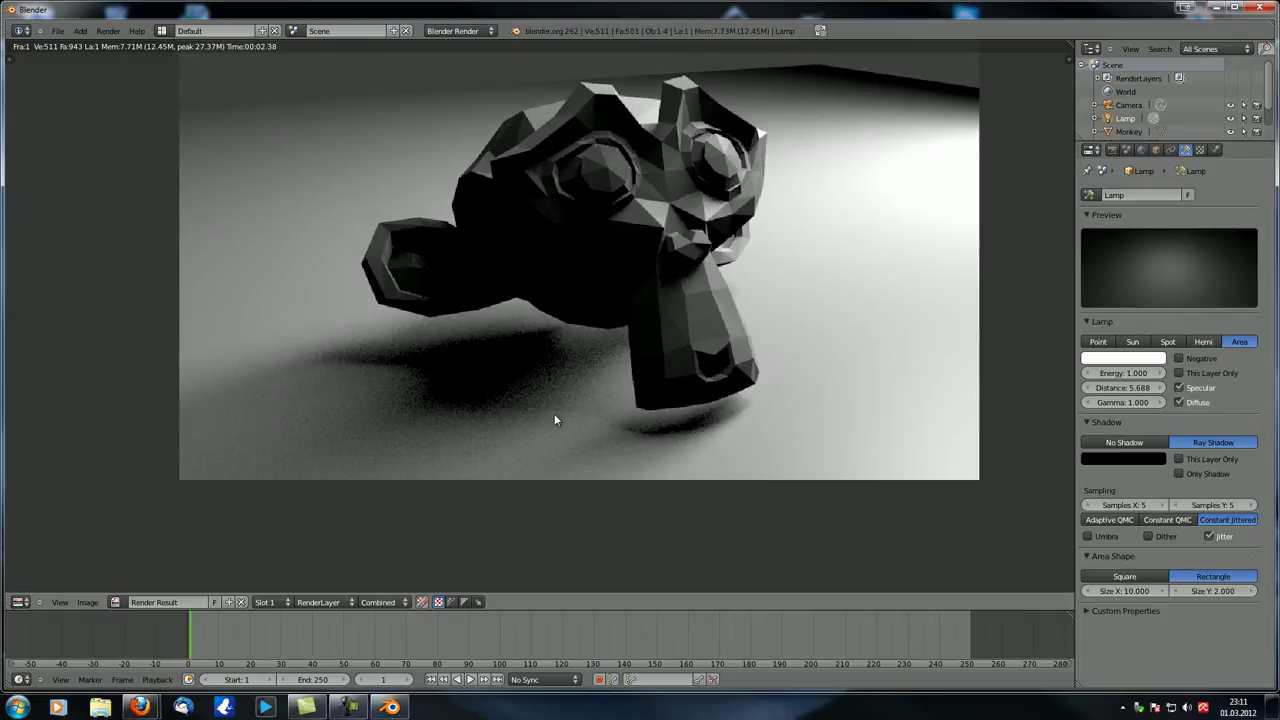
middle_drag(524, 413, 520, 476)
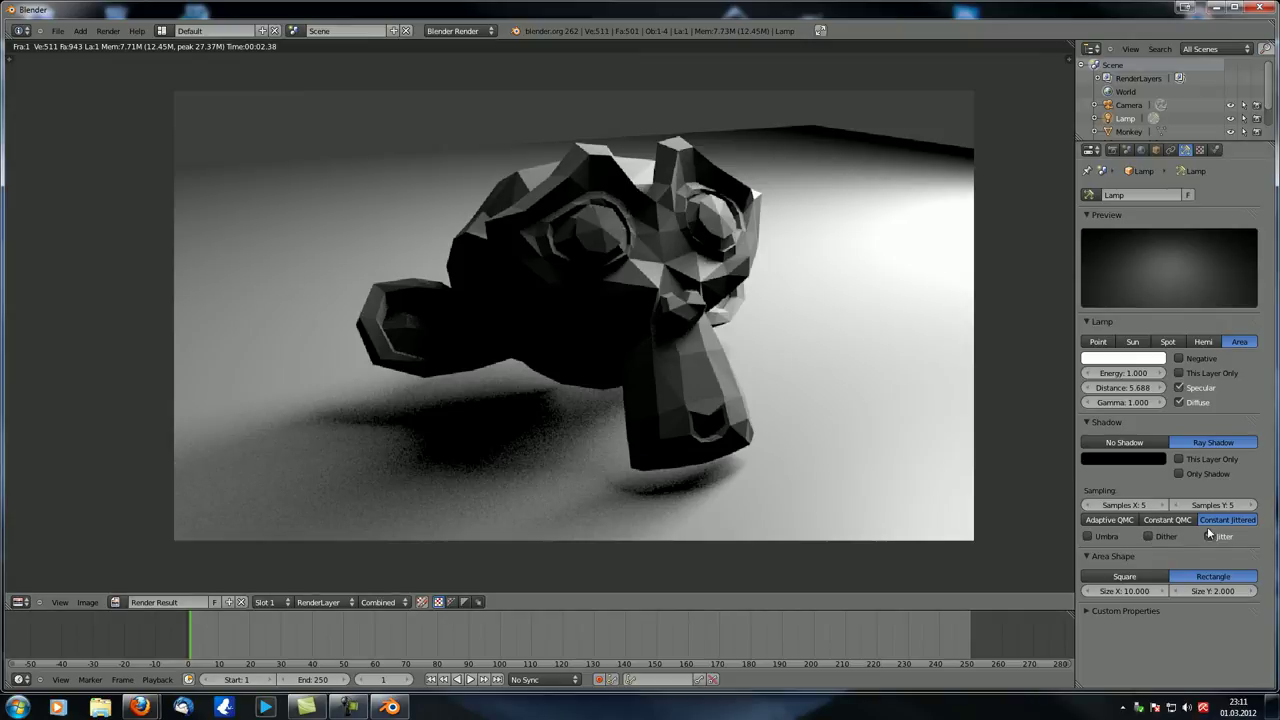
Step: Turn off Jitter and enable Dither for the lamp's shadow sampling, and render the scene
click(1148, 536)
middle_drag(643, 416, 693, 420)
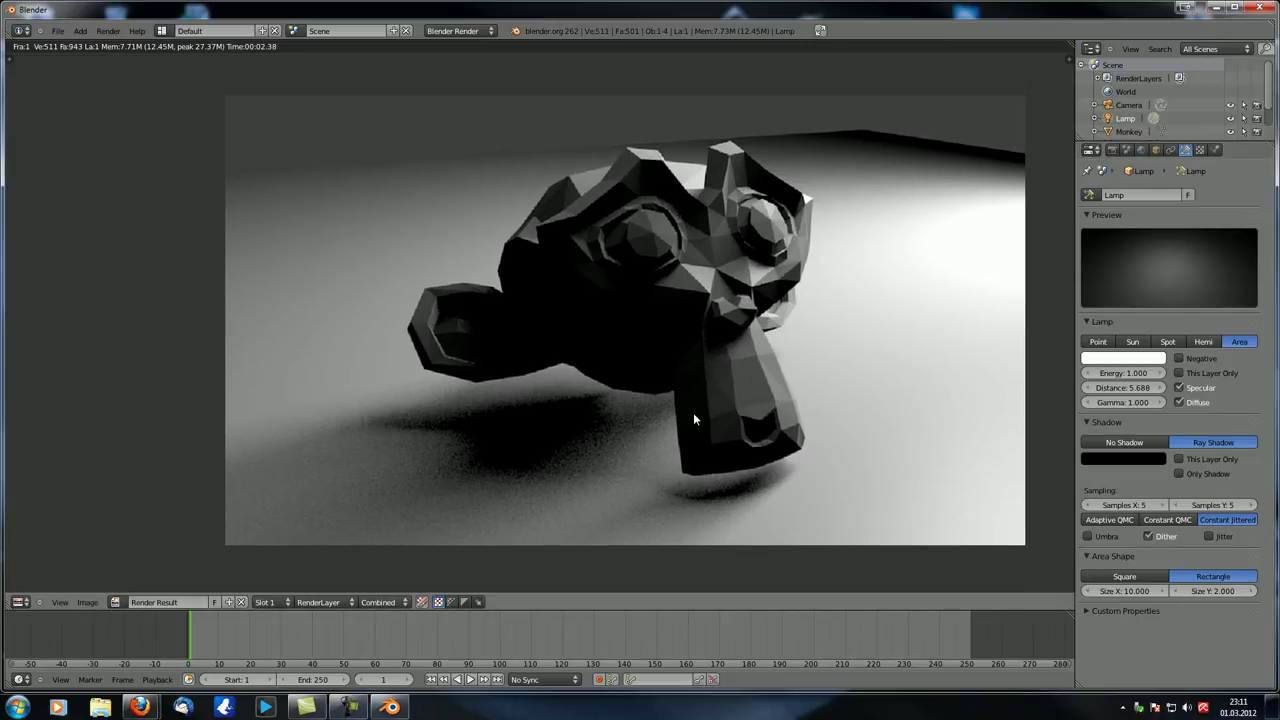
key(F12)
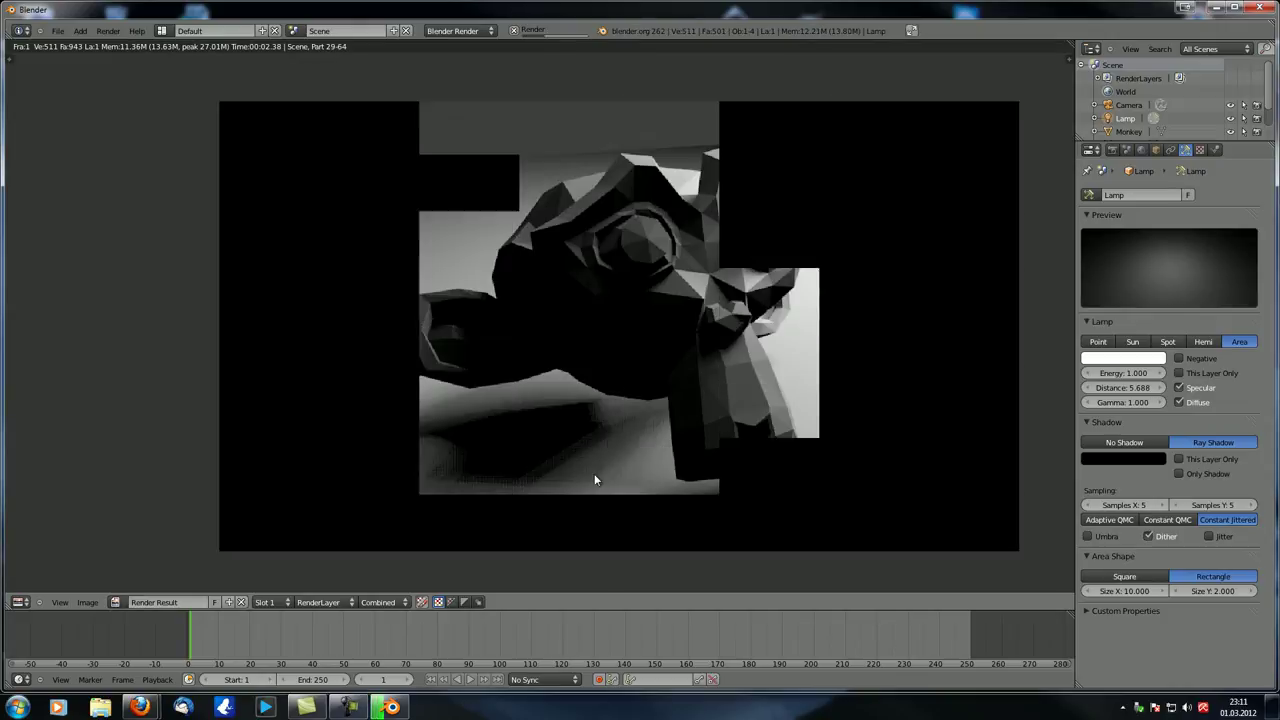
Step: Inspect the dithered shadow in the render up close and as a whole, and return to the 3D view
scroll(594, 480, up, 5)
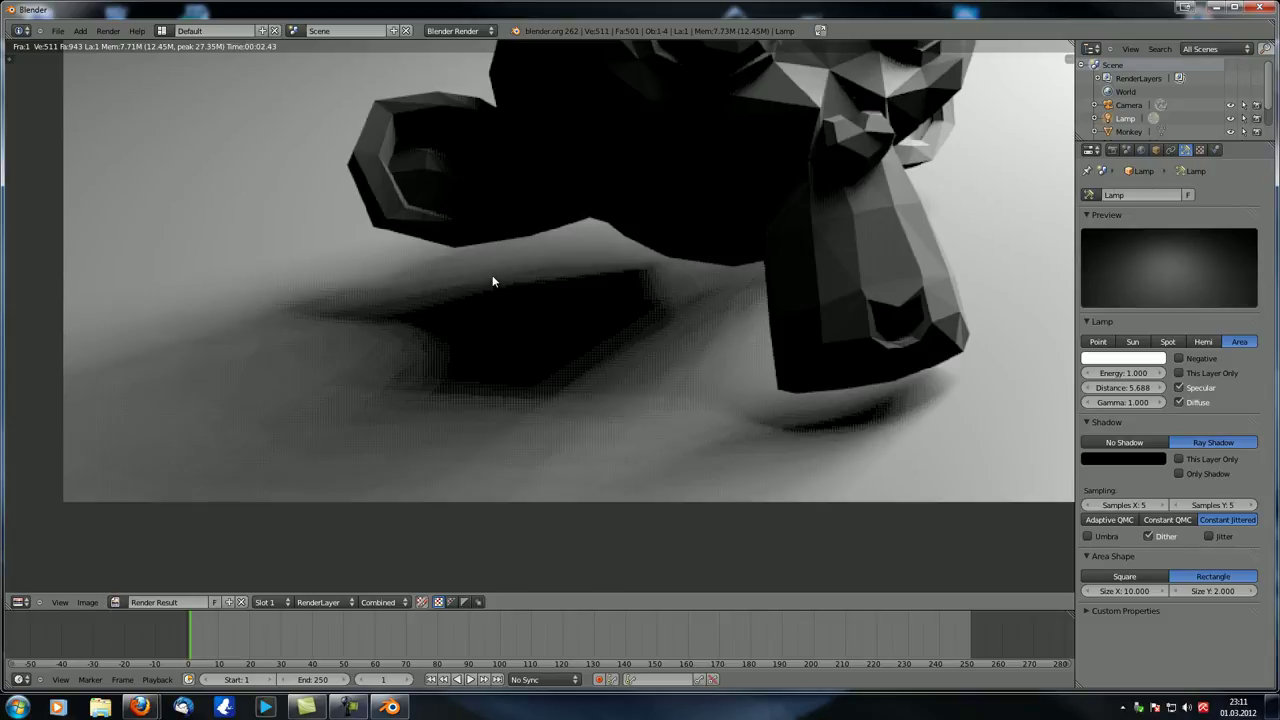
scroll(438, 386, down, 6)
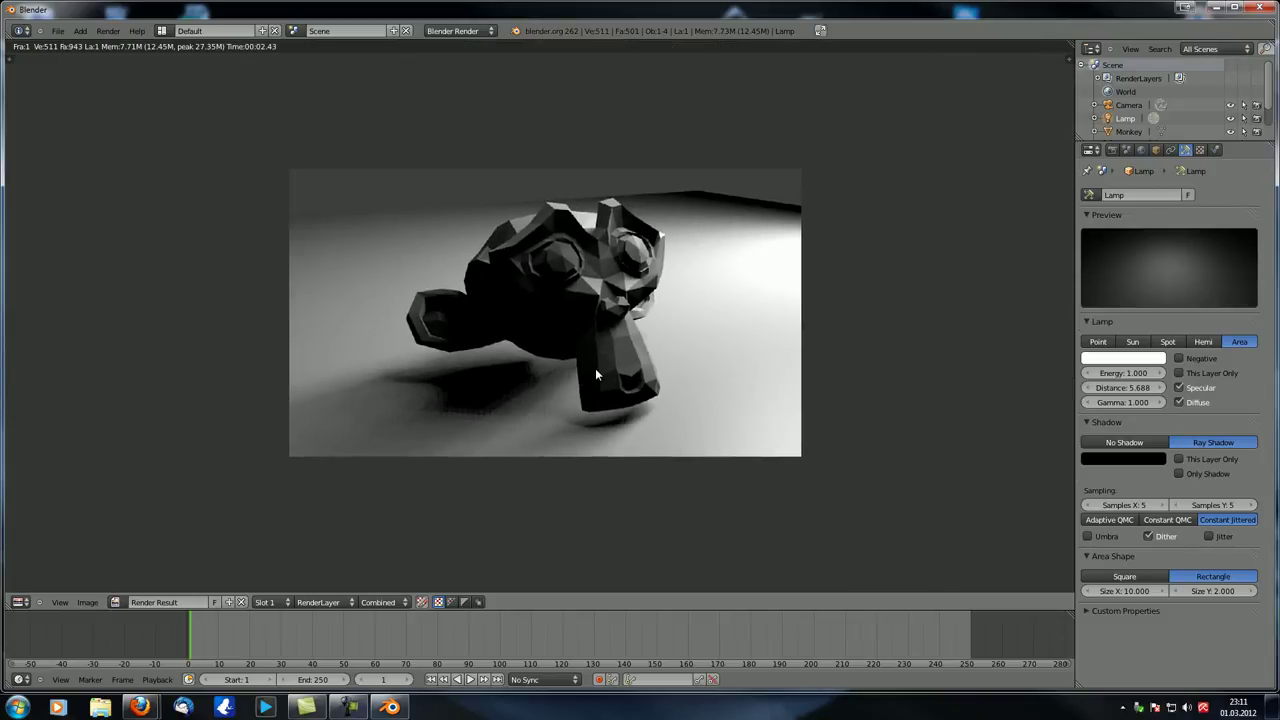
key(Escape)
Step: Set the rectangular area lamp's X size to 20 and render the scene
middle_drag(709, 240, 751, 266)
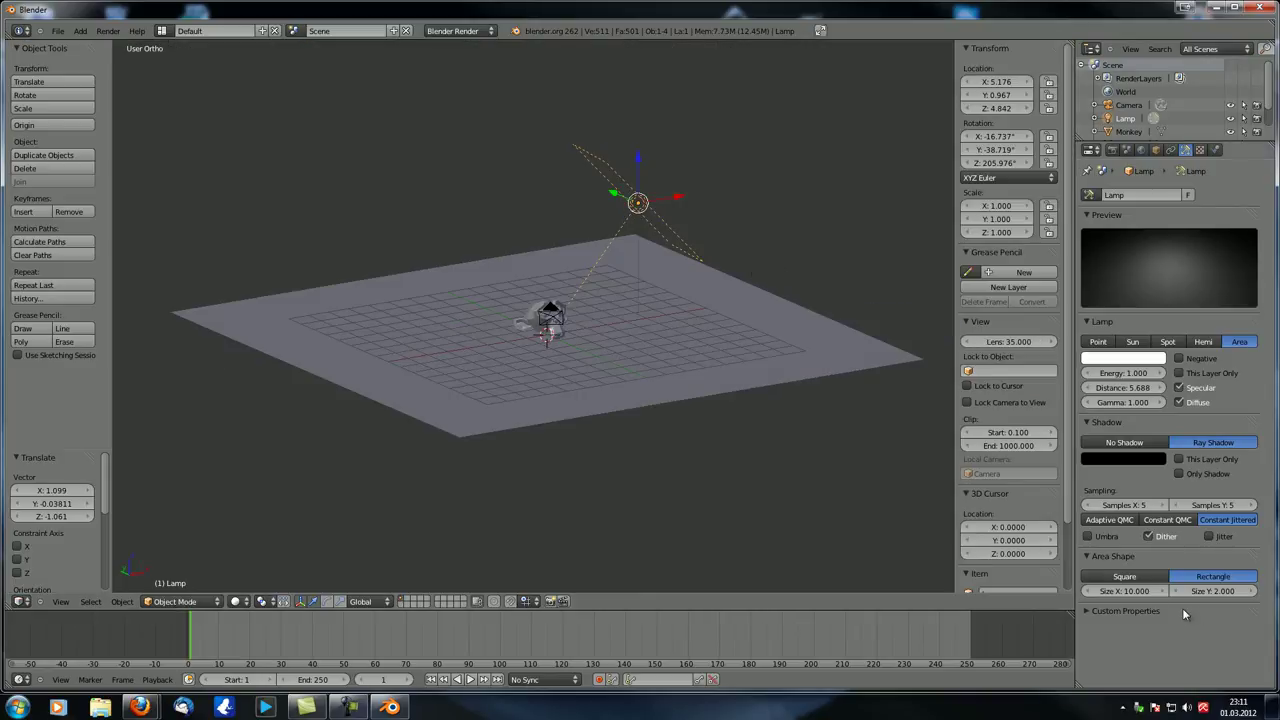
click(1145, 596)
text(16)
key(Return)
middle_drag(646, 360, 648, 350)
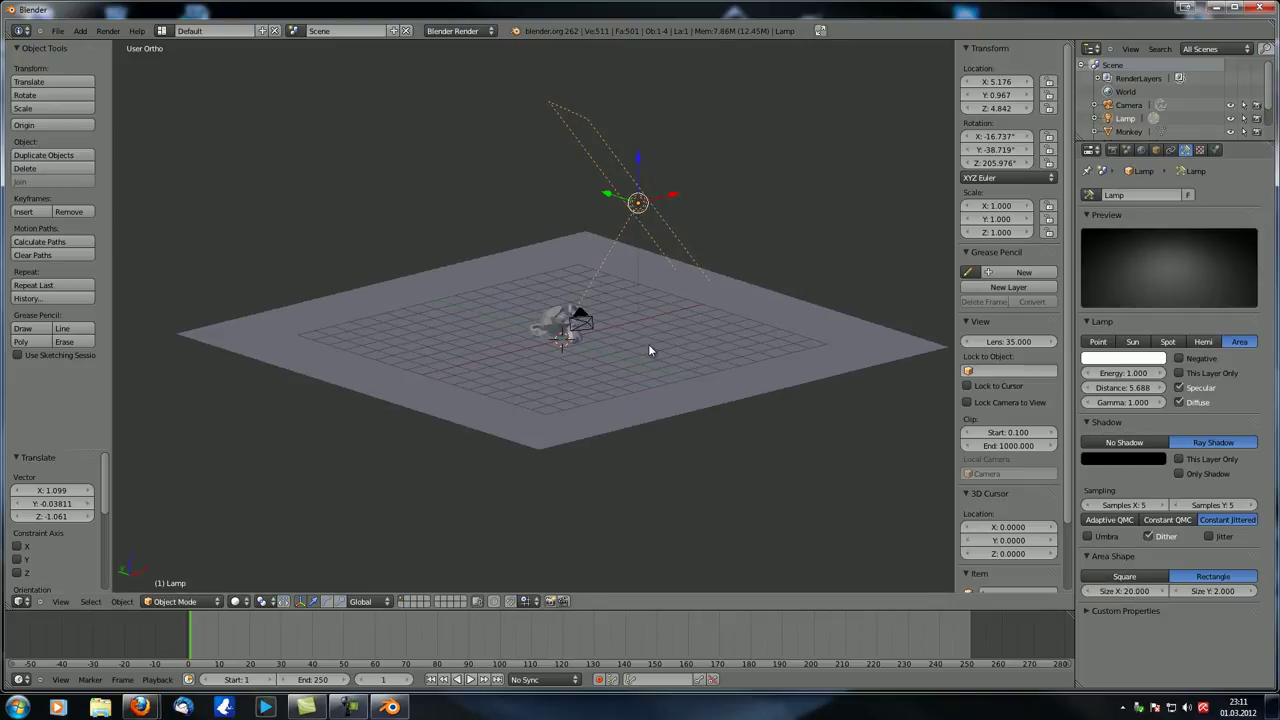
key(F12)
Step: Inspect the soft shadow beneath the monkey head in the render up close, and close the render
scroll(648, 344, up, 5)
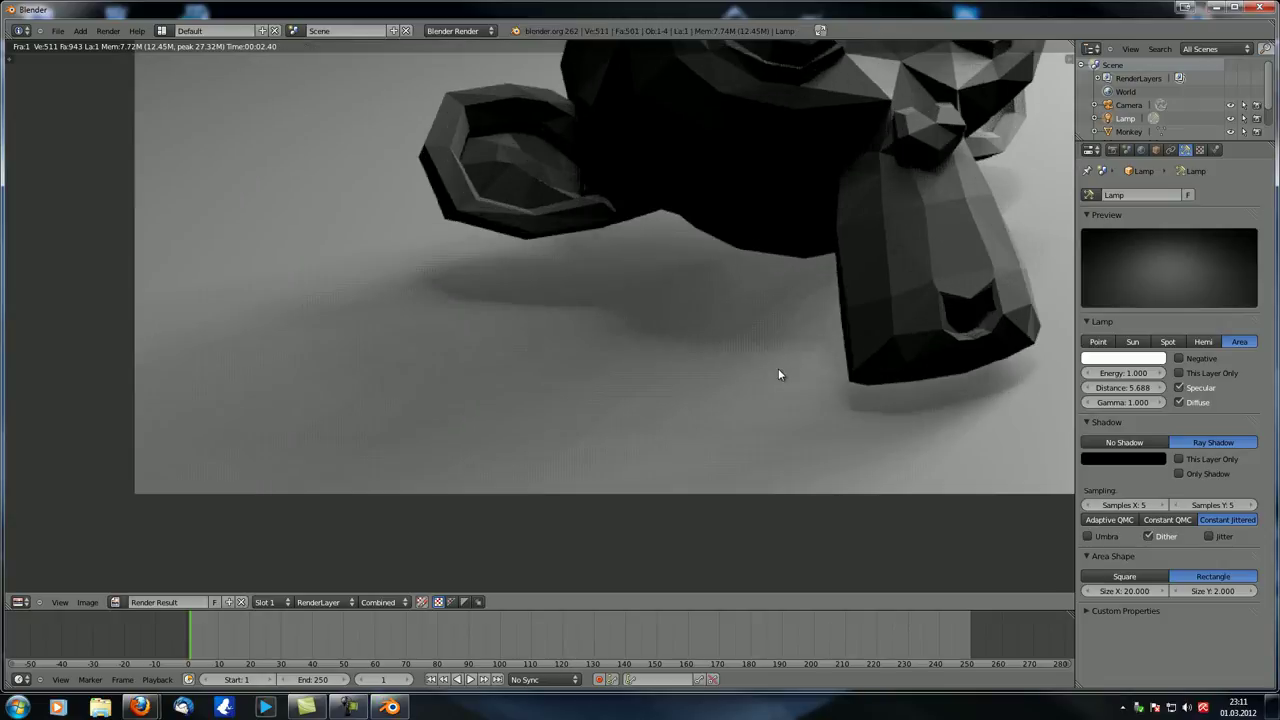
middle_drag(778, 368, 752, 220)
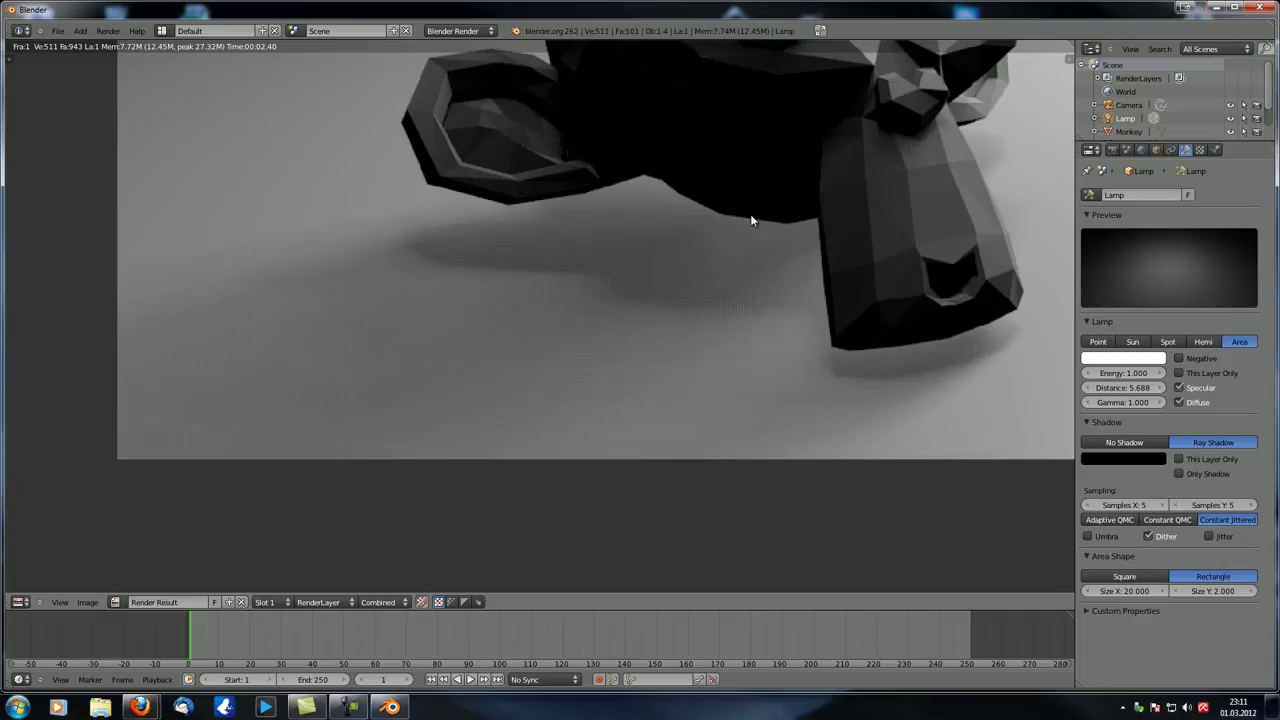
scroll(740, 335, up, 2)
scroll(745, 330, down, 1)
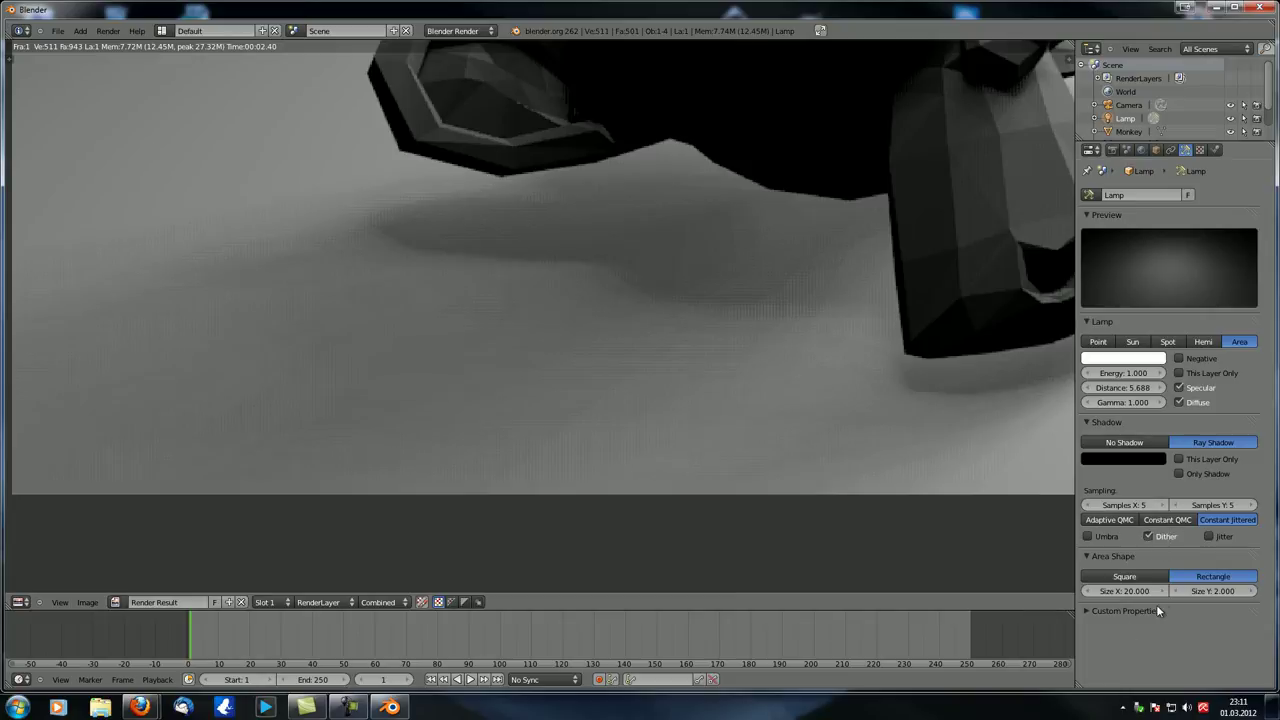
scroll(864, 450, down, 4)
middle_drag(770, 372, 611, 383)
key(Escape)
Step: Rotate the lamp to about -1°, -55°, 185° and move it to about X 2.26, Y 0.68, Z 2.26
key(r)
click(765, 410)
middle_drag(763, 412, 664, 295)
key(g)
click(663, 310)
key(r)
click(812, 327)
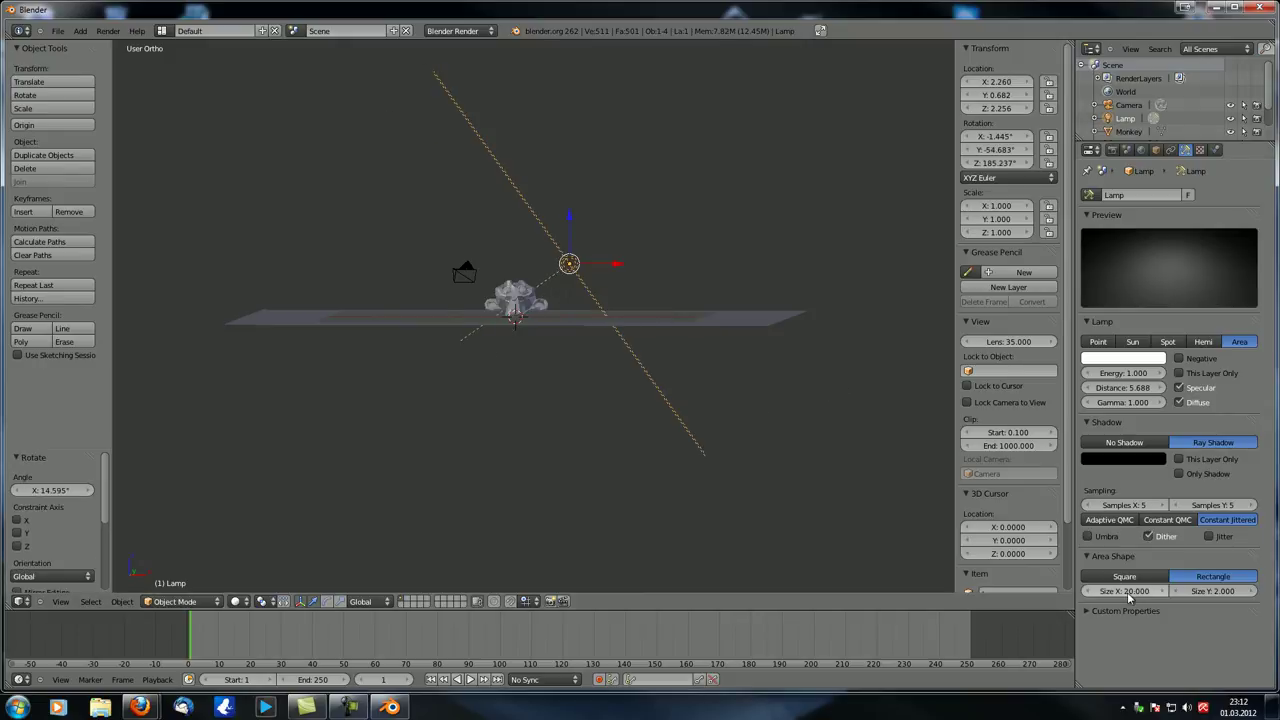
Step: Set the lamp's rectangular area size to 5 in X and 1 in Y, and render the scene
text(5)
key(Return)
click(1213, 591)
text(0.5)
key(Return)
middle_drag(440, 330, 480, 400)
click(1213, 591)
text(1)
key(Return)
middle_drag(491, 154, 378, 296)
key(F12)
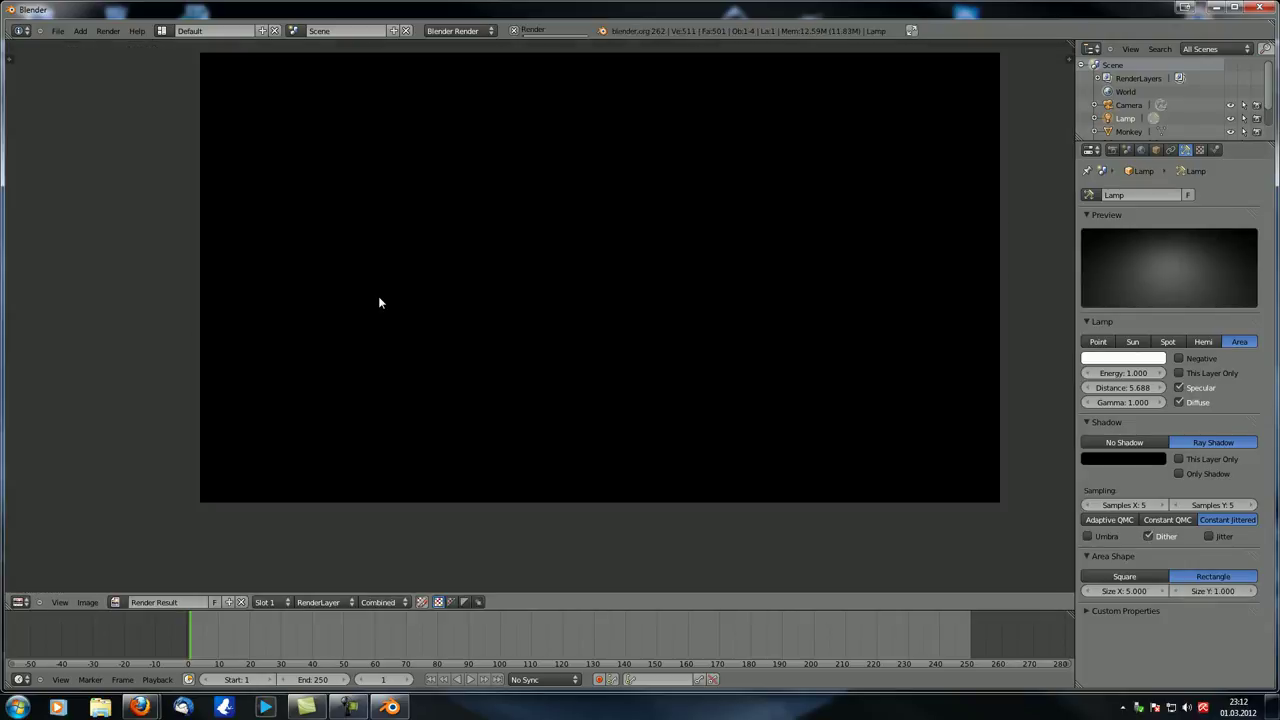
Step: Examine the dither pattern in the shadow and flip repeatedly between the current and previous render for comparison
scroll(477, 389, up, 2)
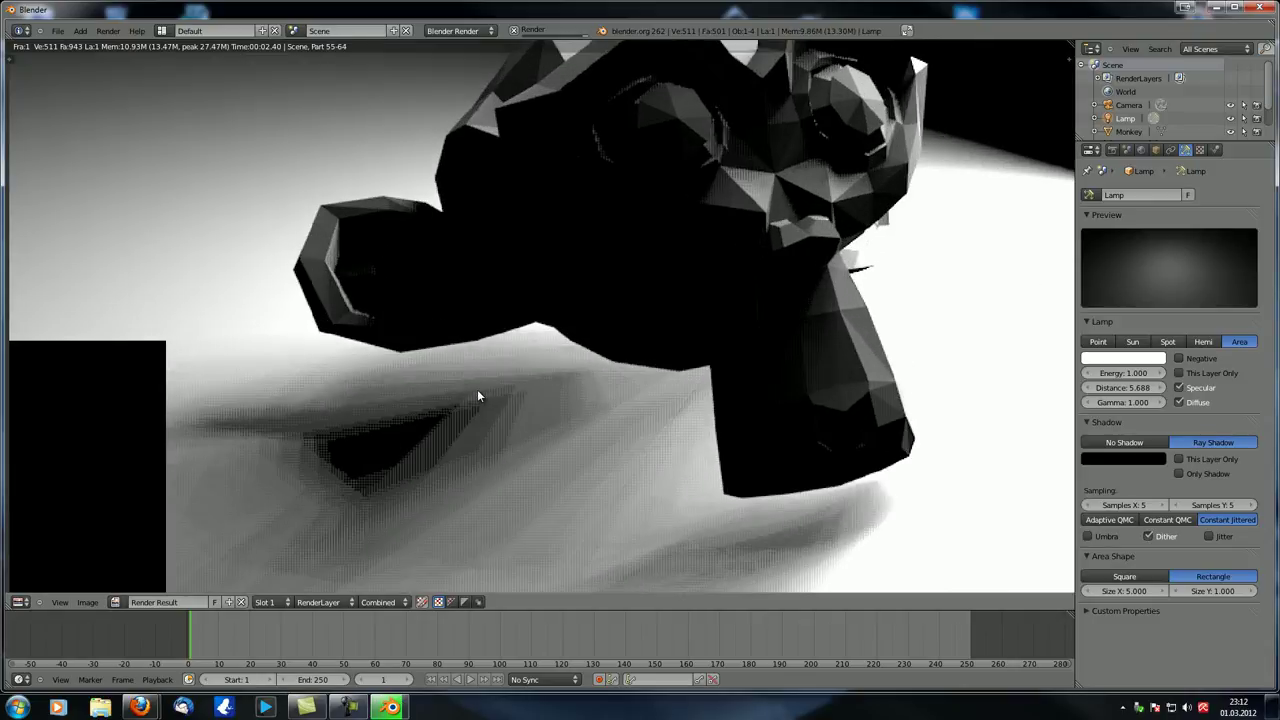
middle_drag(477, 389, 568, 323)
key(j)
key(j)
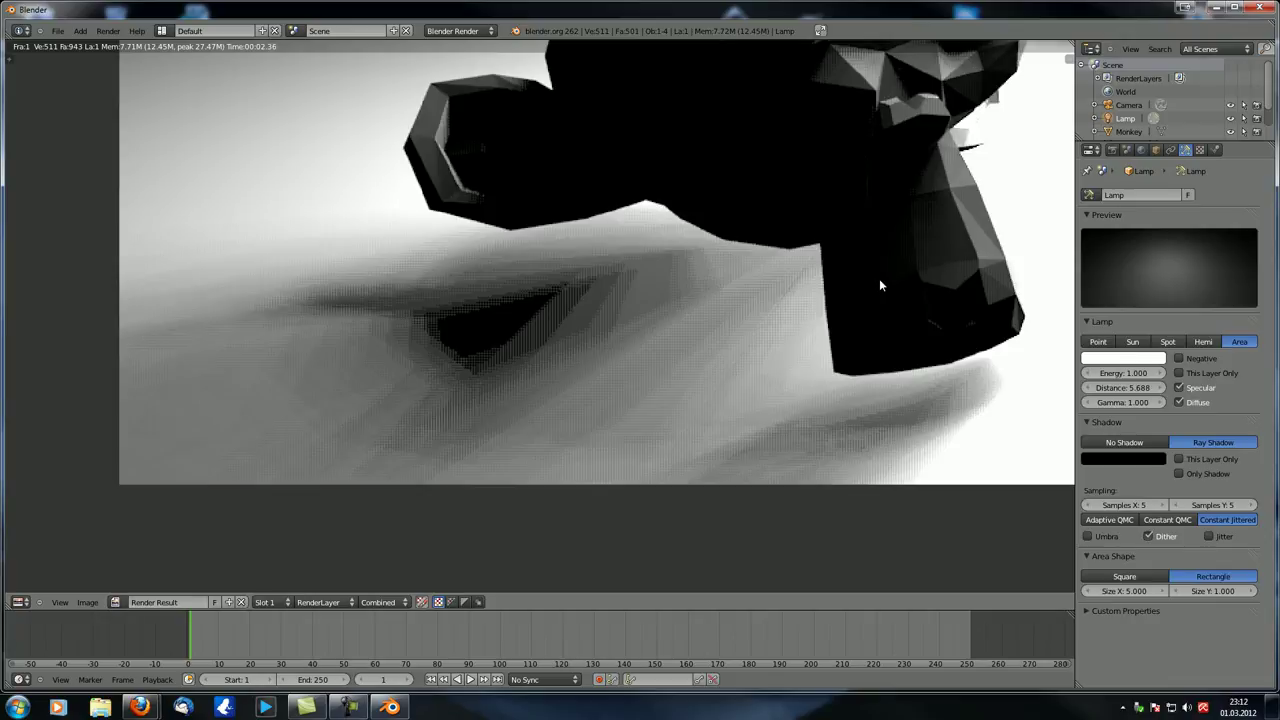
key(j)
key(j)
key(j)
key(j)
key(j)
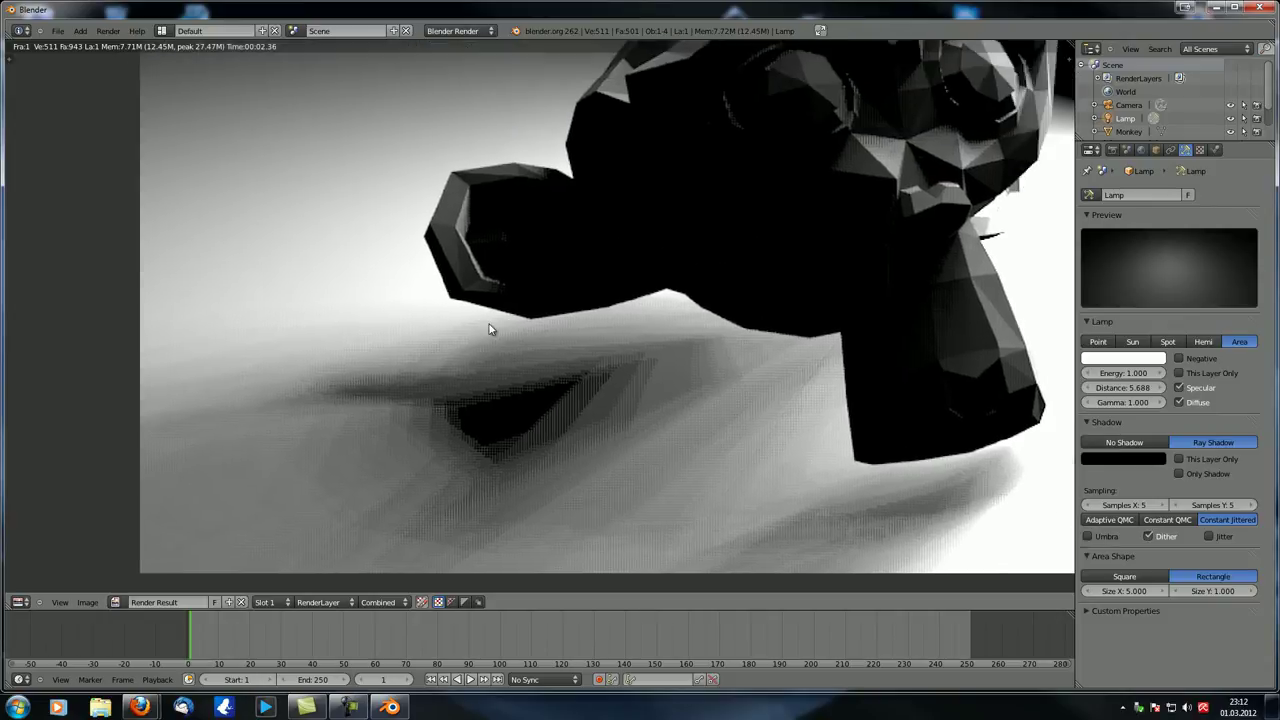
key(j)
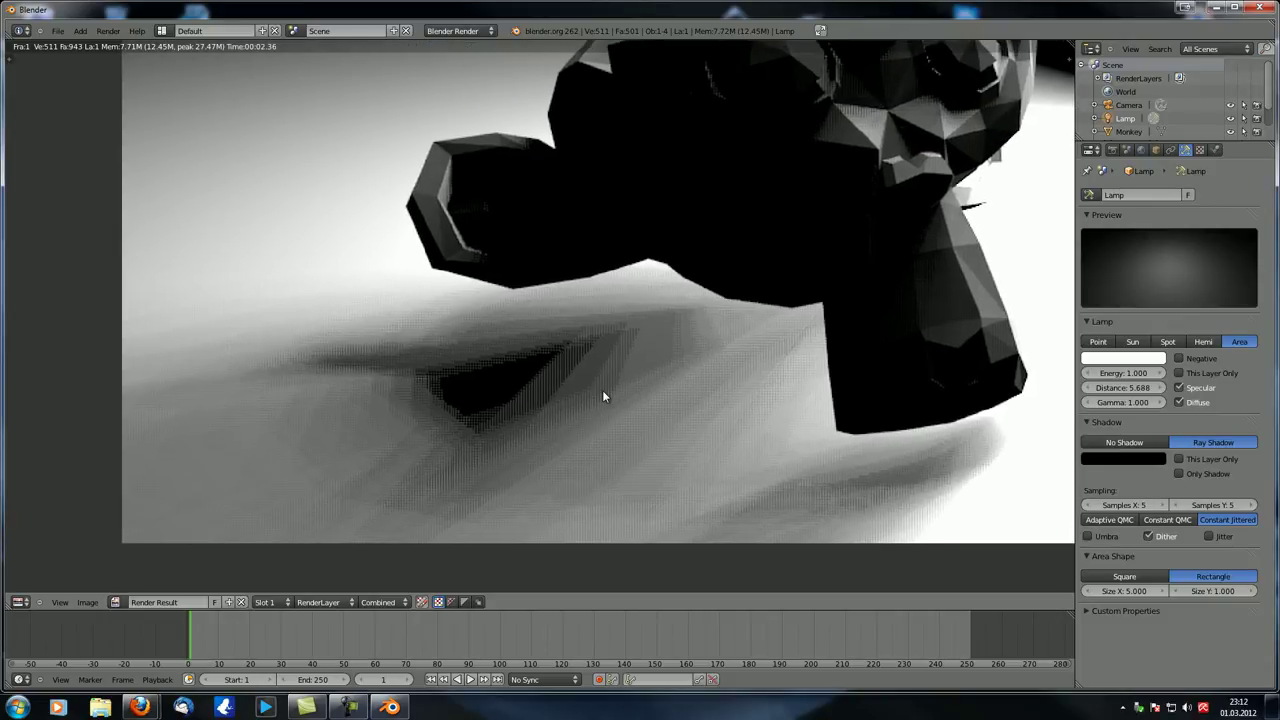
Step: Set the lamp's X and Y shadow samples to 3 and render the scene
click(1124, 504)
text(3)
key(Tab)
text(3)
key(Return)
key(F12)
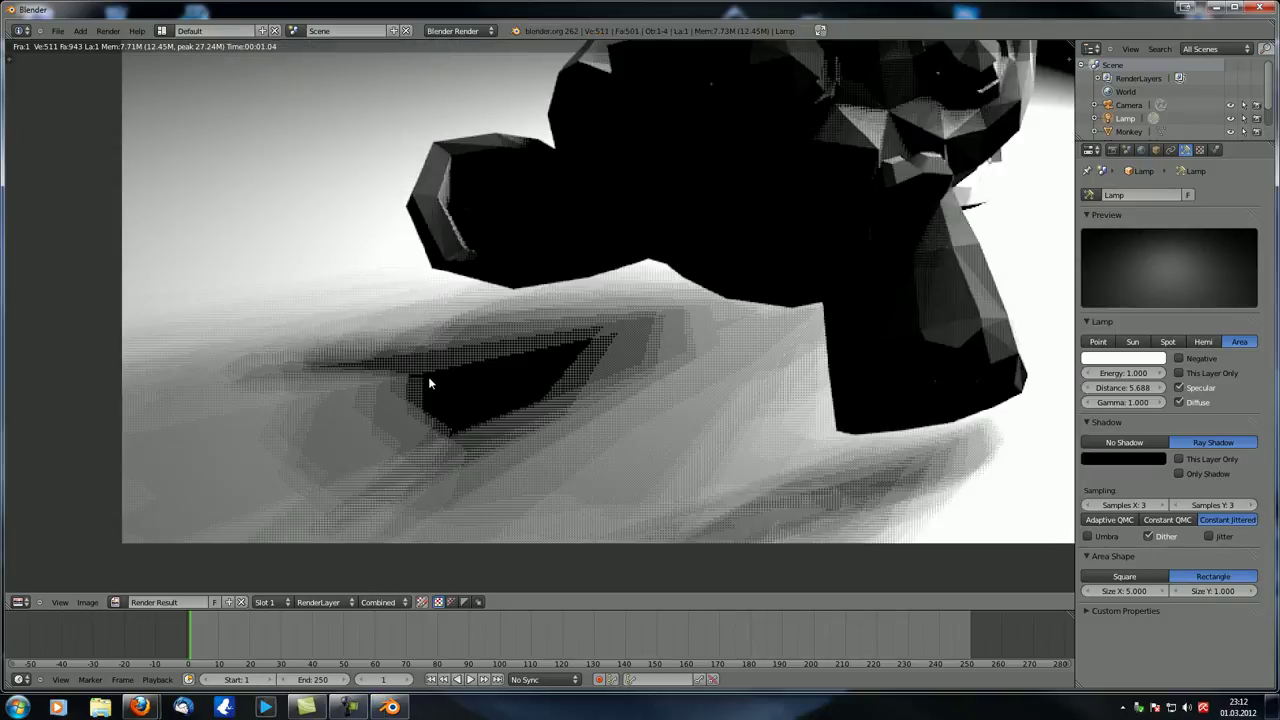
Step: Inspect the coarser dithered shadow in the render up close and then the whole image
scroll(647, 371, up, 4)
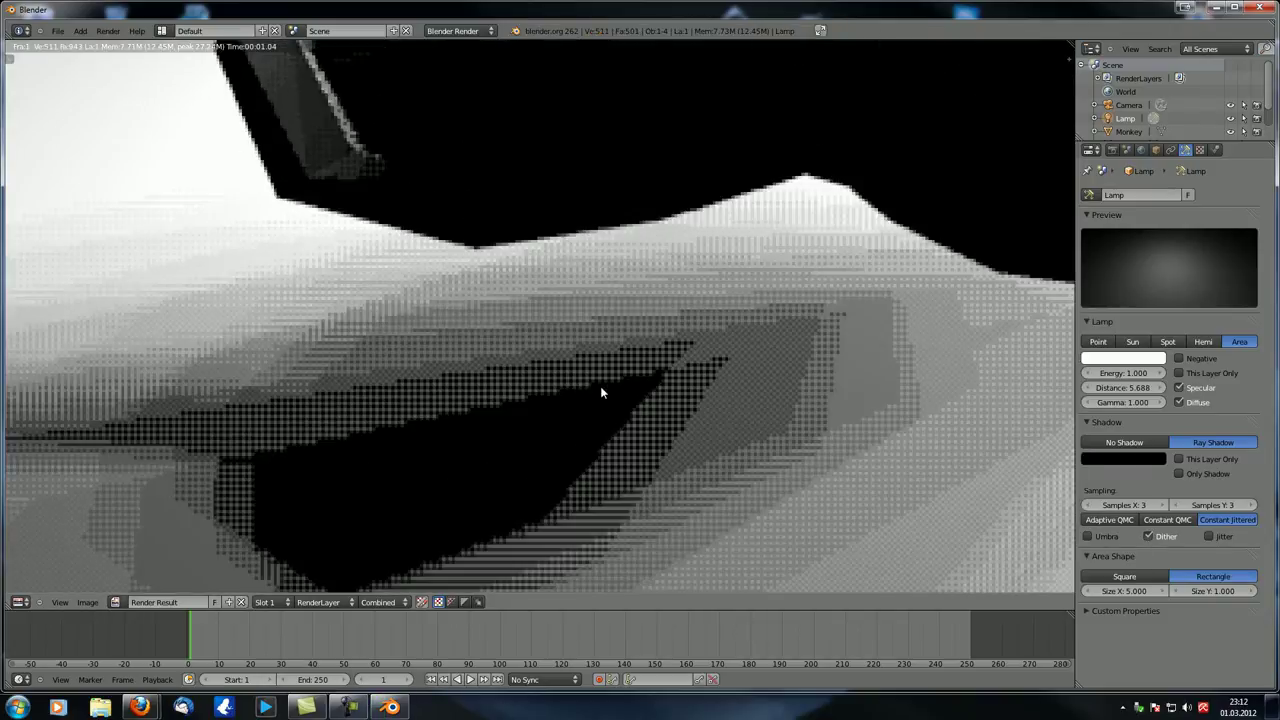
middle_drag(606, 423, 263, 297)
scroll(740, 209, down, 5)
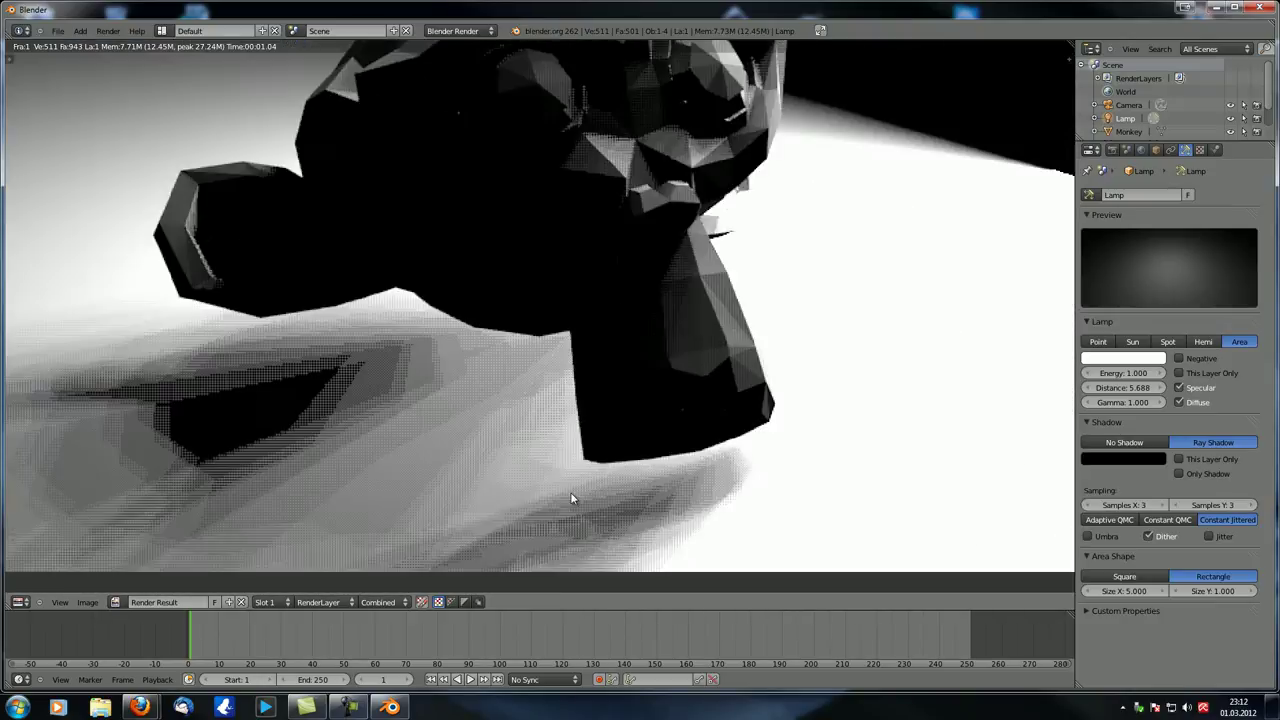
middle_drag(585, 515, 613, 445)
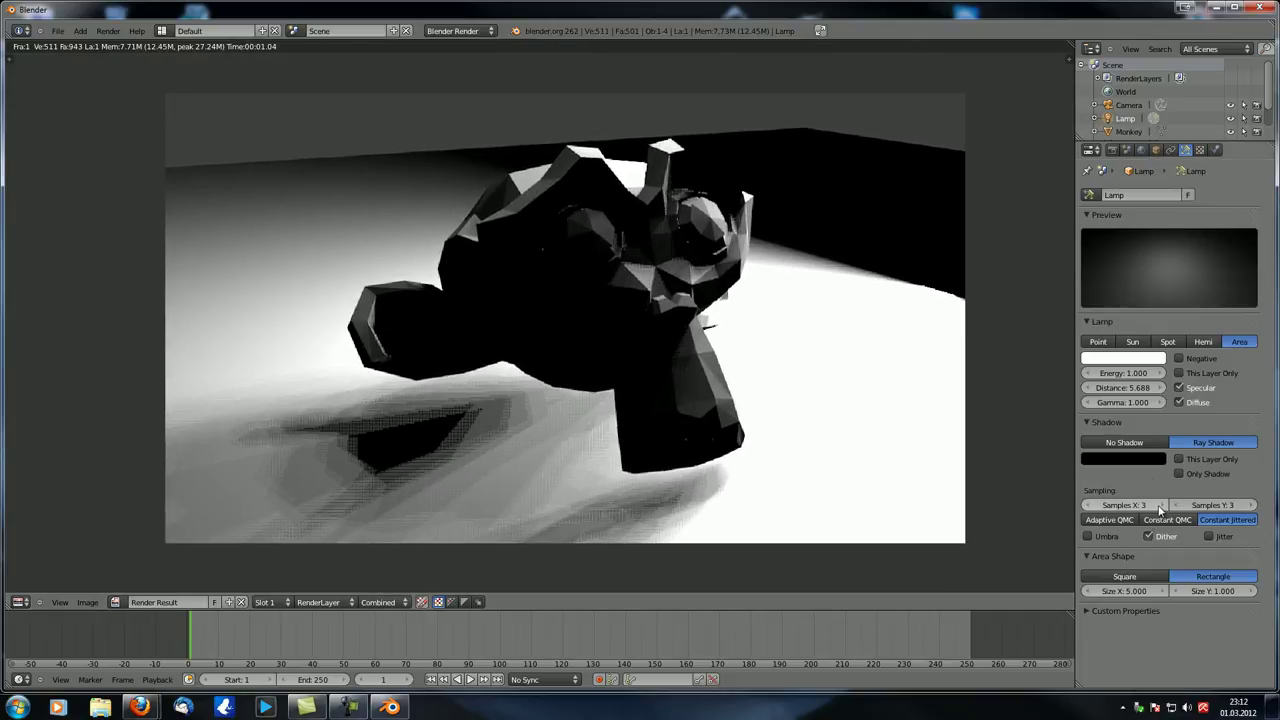
Step: Switch the lamp's shadow sampling to Adaptive QMC with 5 samples and its area shape to Square, and close the render
click(1110, 520)
click(1123, 505)
text(5)
key(Return)
click(1124, 576)
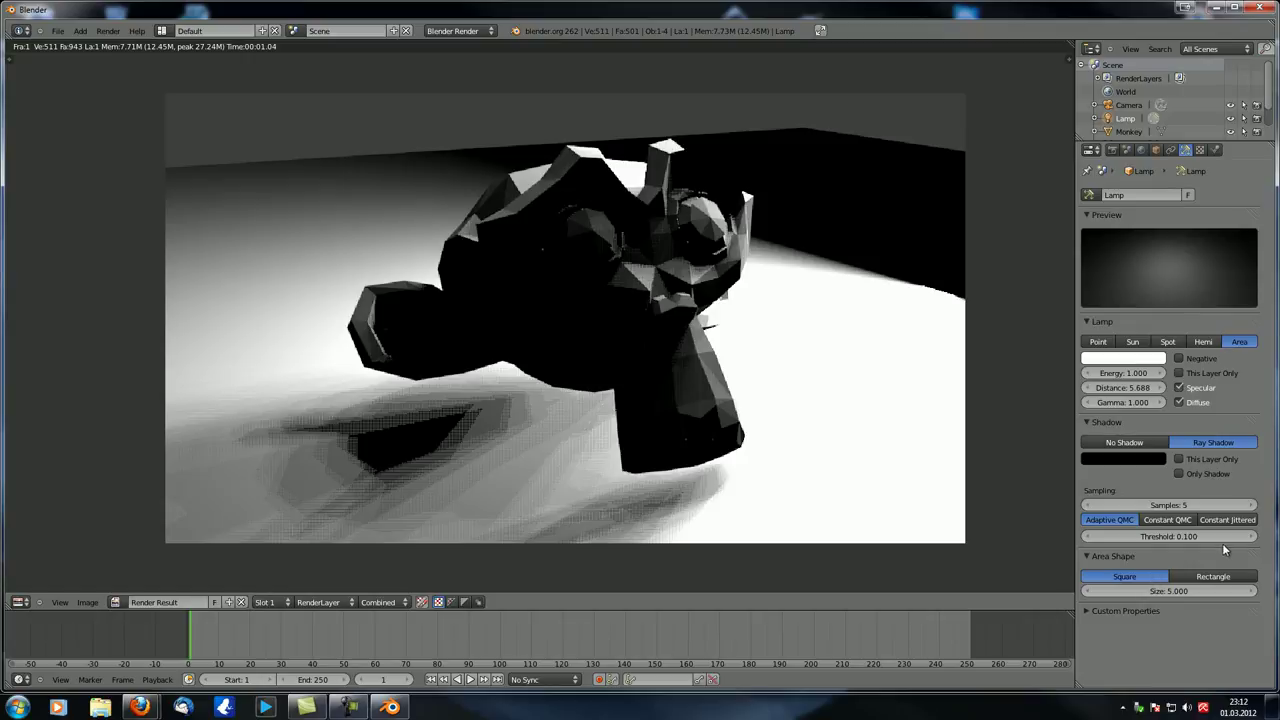
scroll(631, 438, down, 3)
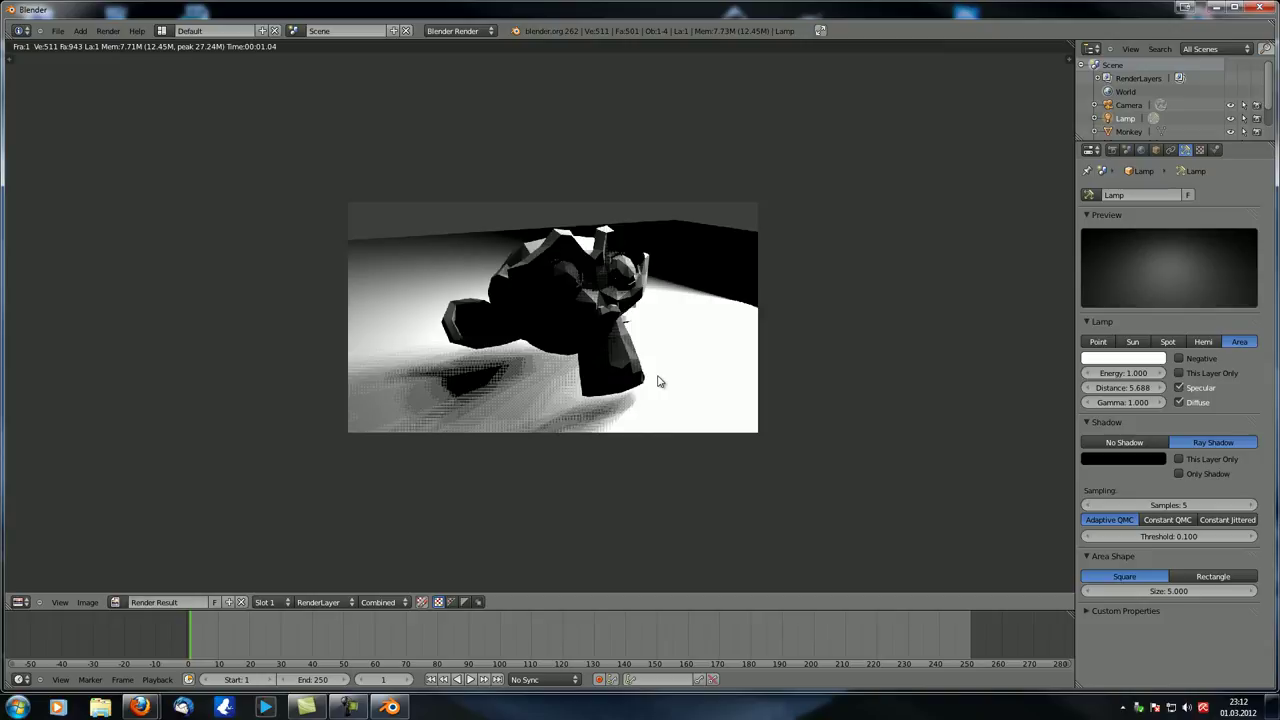
key(Escape)
middle_drag(657, 374, 561, 376)
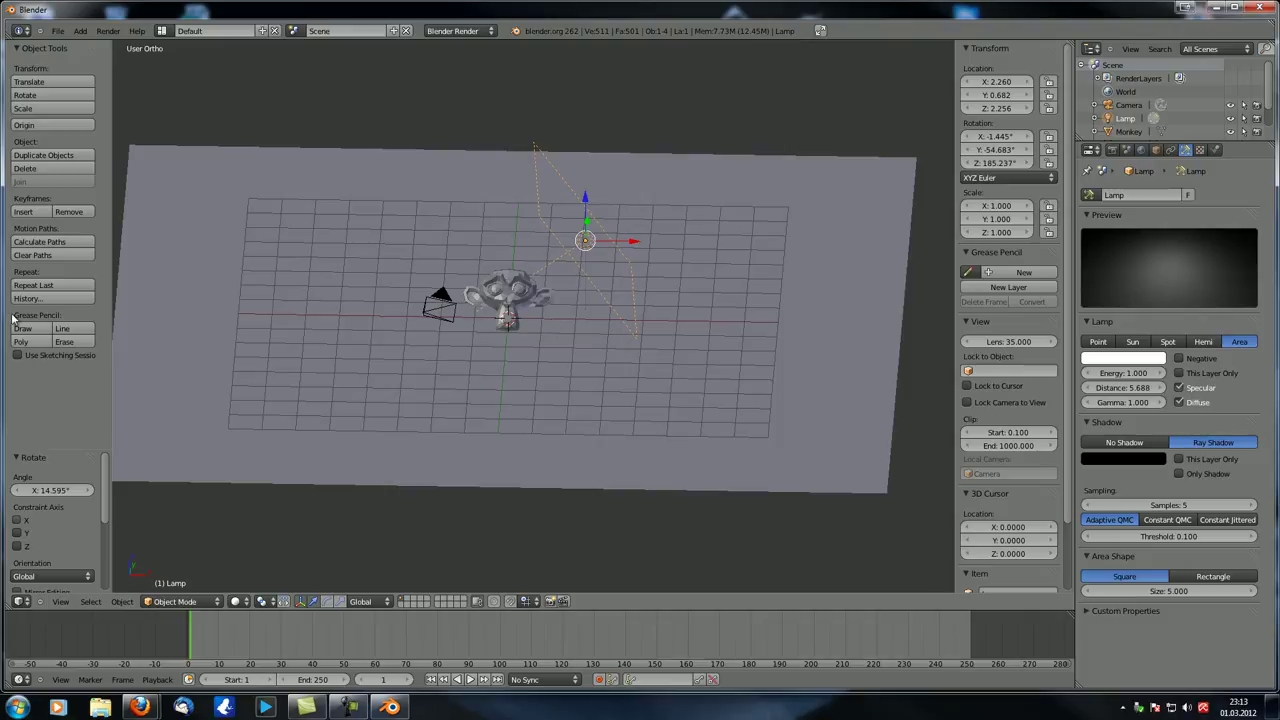
middle_drag(471, 351, 520, 380)
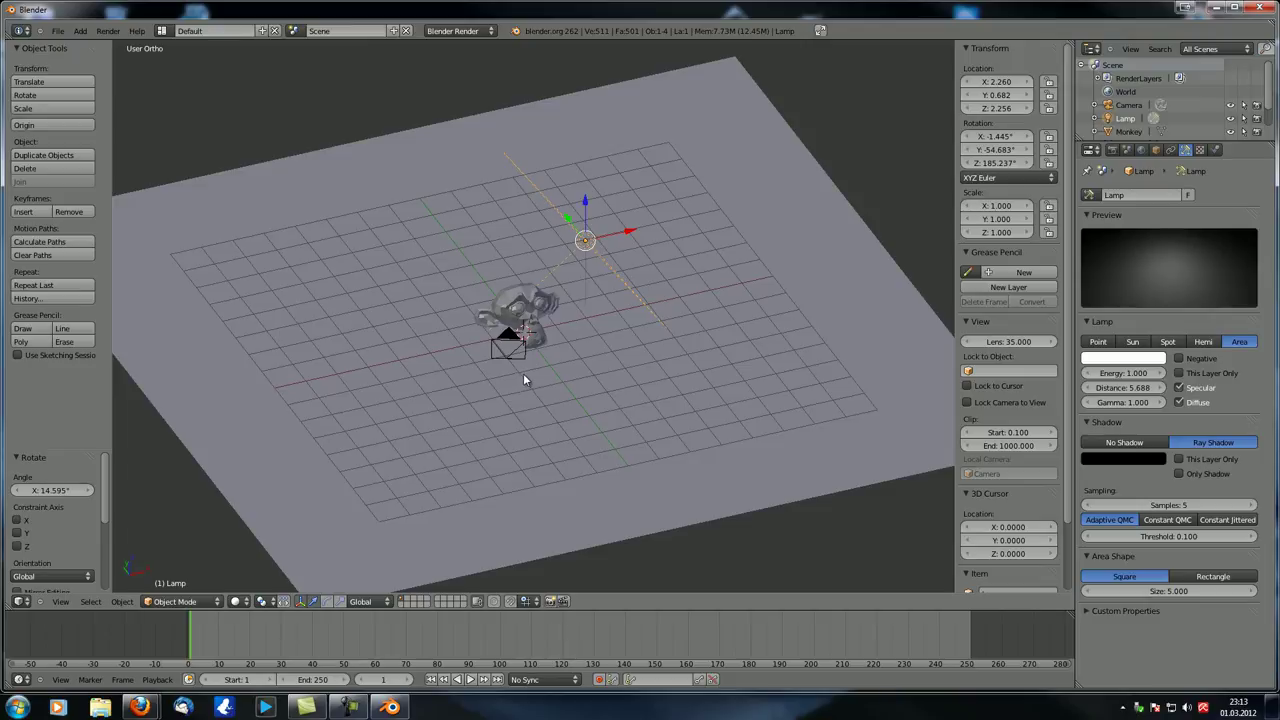
mouse_move(536, 372)
middle_down()
mouse_move(508, 362)
mouse_move(517, 355)
middle_up()
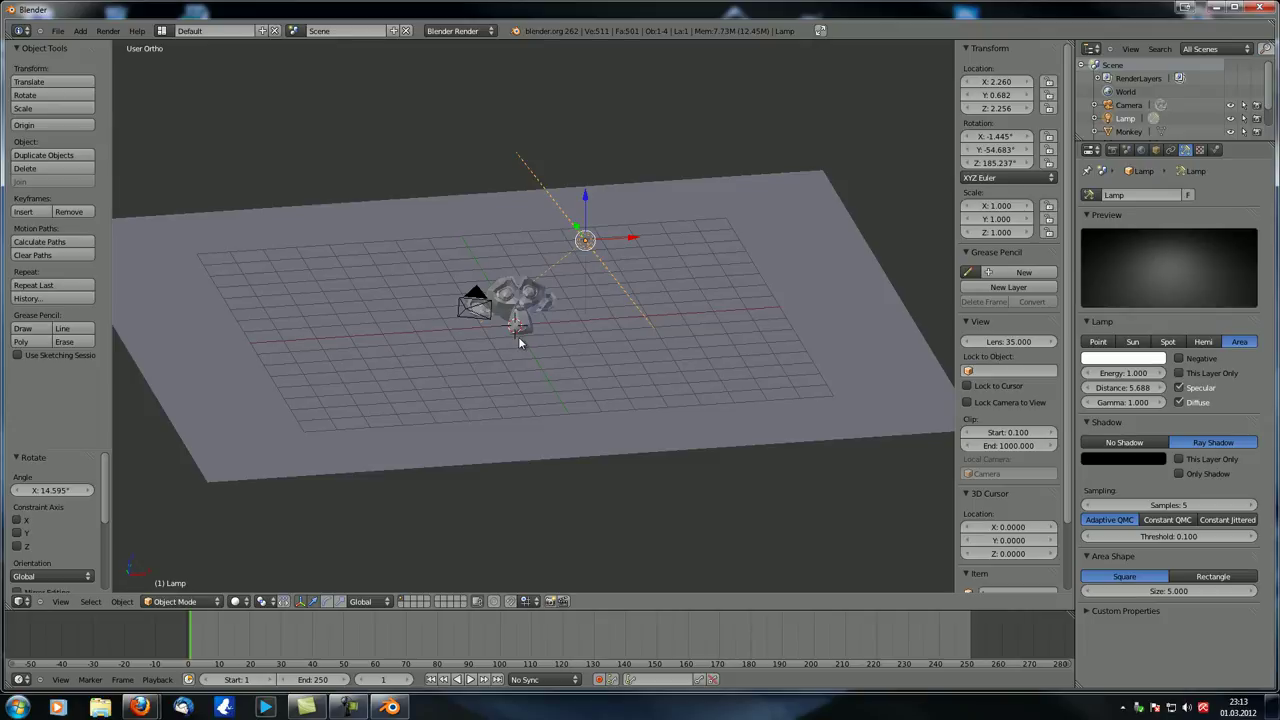
middle_drag(564, 366, 380, 391)
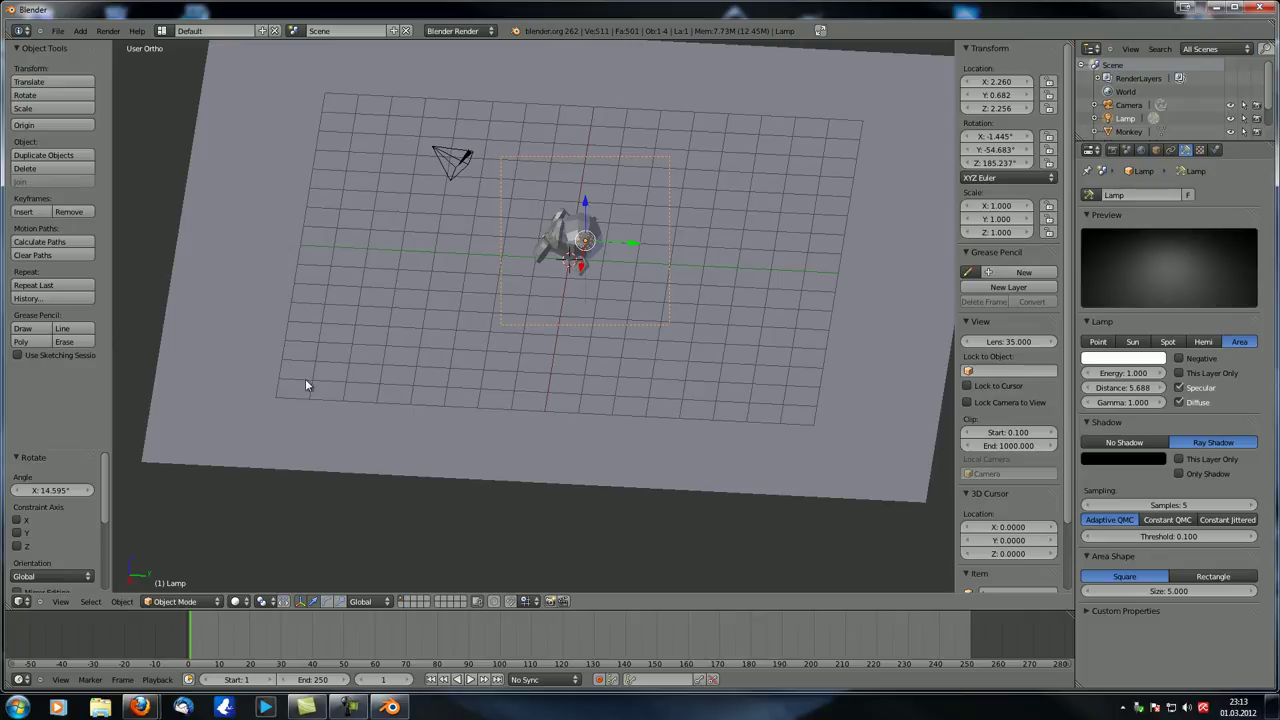
middle_drag(277, 402, 446, 377)
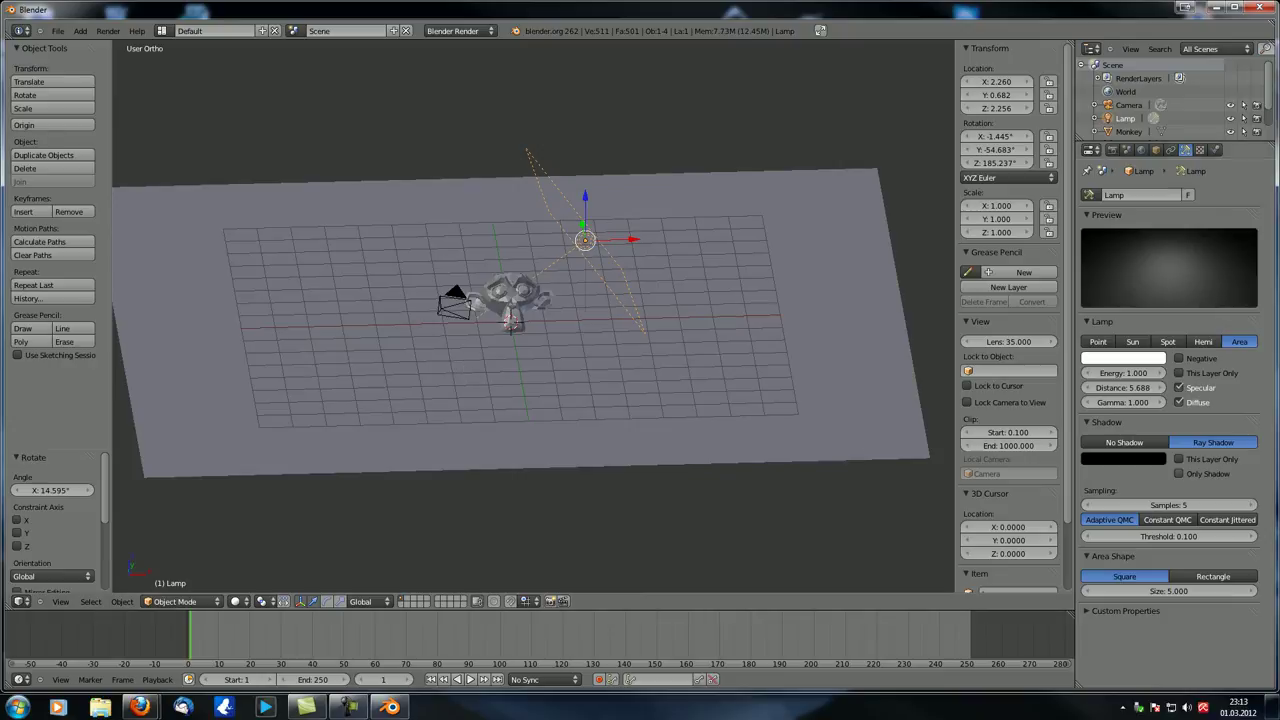
middle_drag(568, 355, 533, 344)
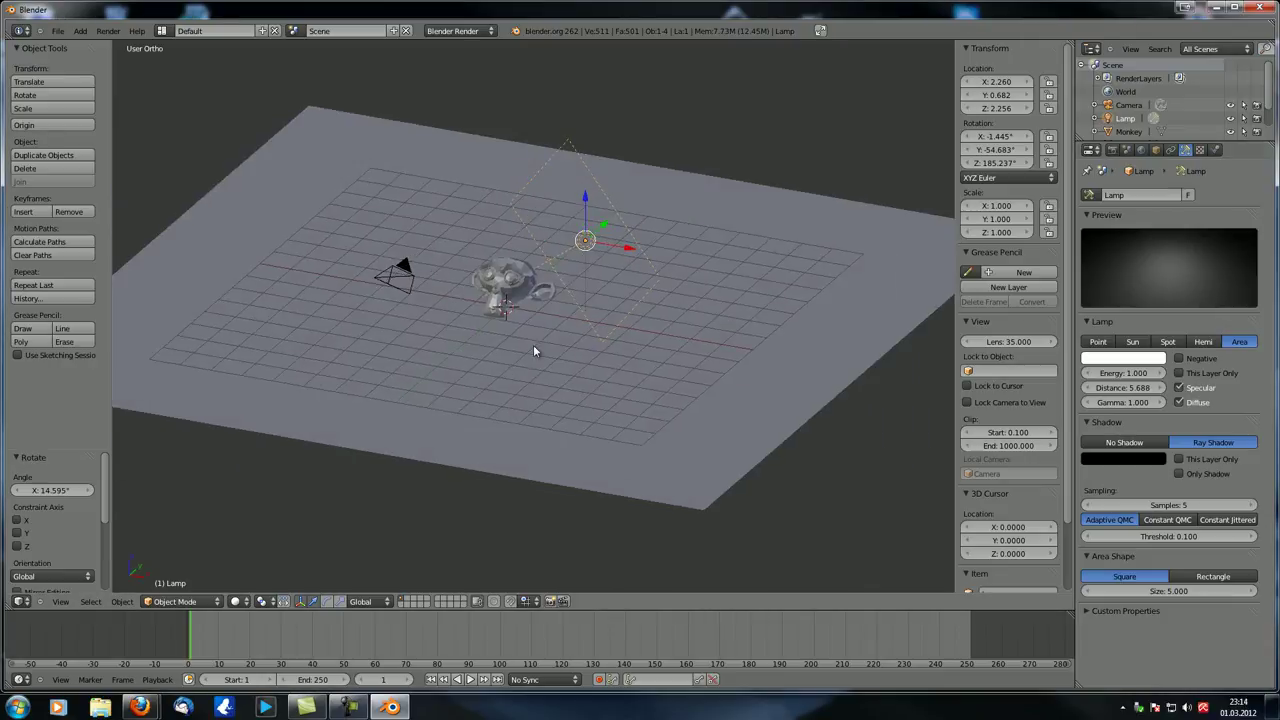
Step: Delete the area lamp and add a Spot lamp to the scene
key(Delete)
key(shift+a)
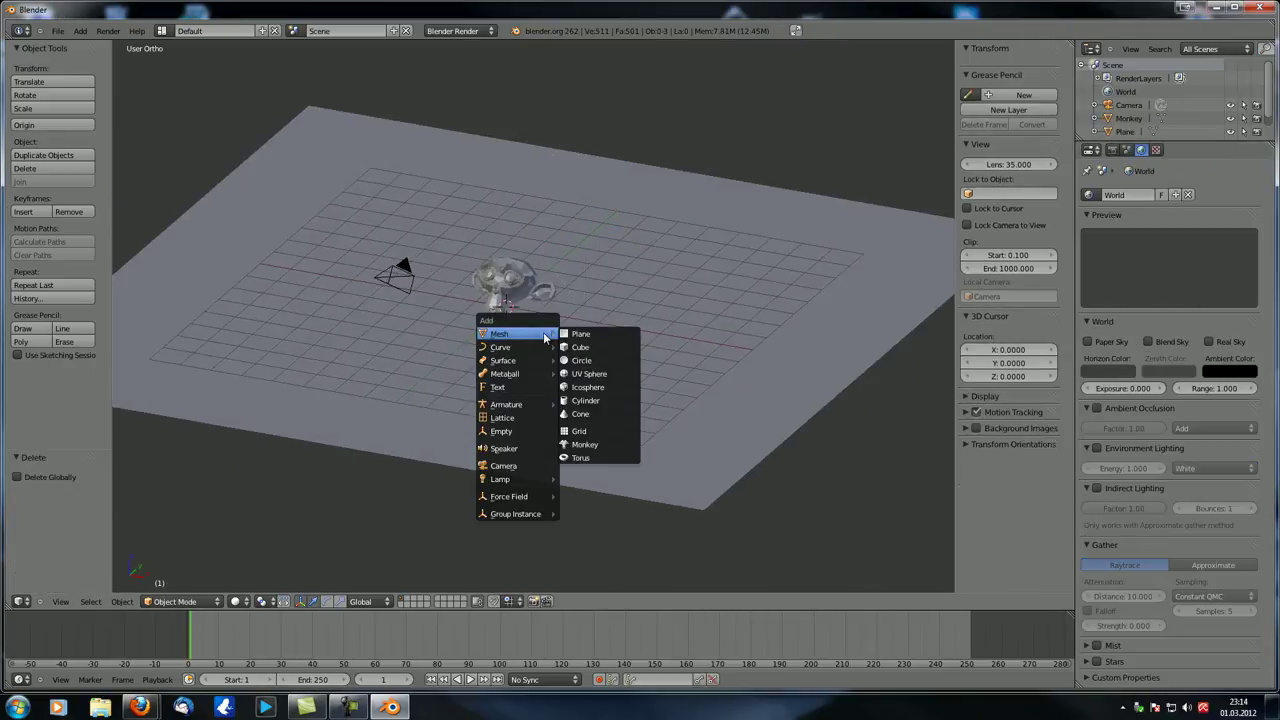
mouse_move(529, 478)
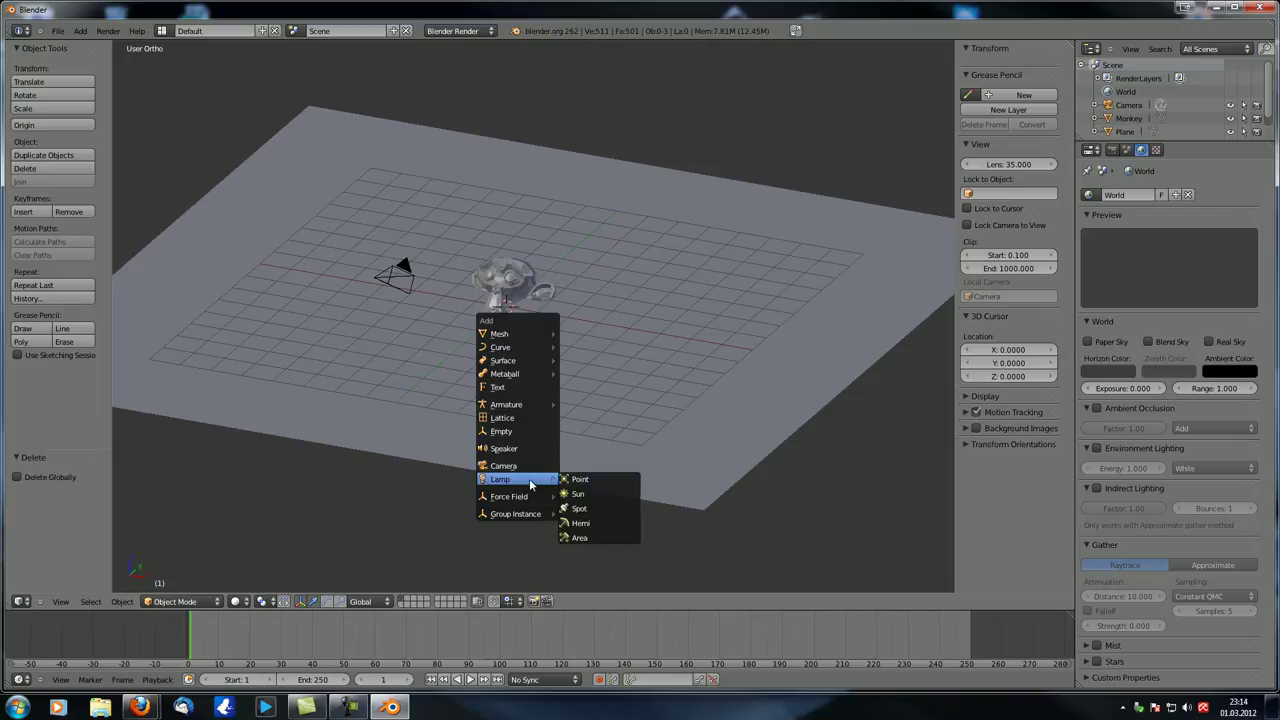
click(621, 507)
Step: Raise the spot lamp along Z above the monkey head to a height of about 4.61
middle_drag(621, 507, 560, 330)
key(g)
key(z)
click(504, 110)
middle_drag(518, 208, 567, 256)
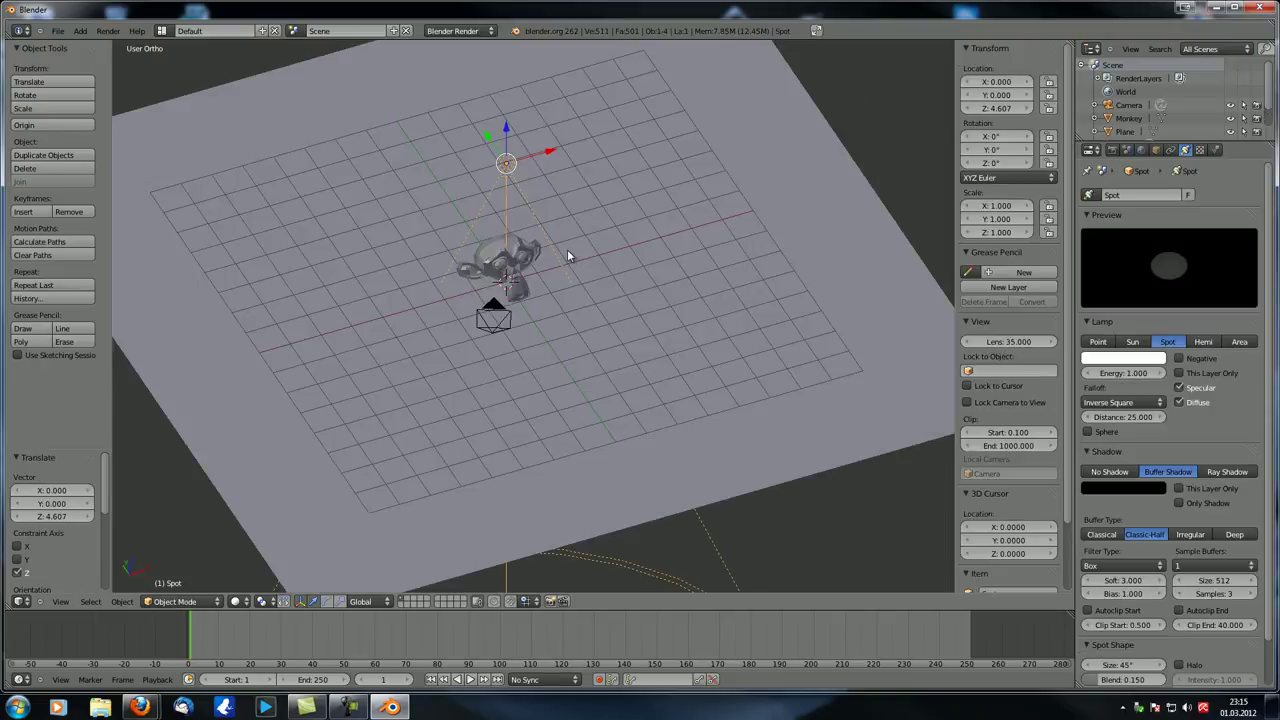
Step: Move the spot lamp behind the monkey head to about X -1.76, Y 4.98, using the top view
key(KP_7)
key(ctrl+KP_0)
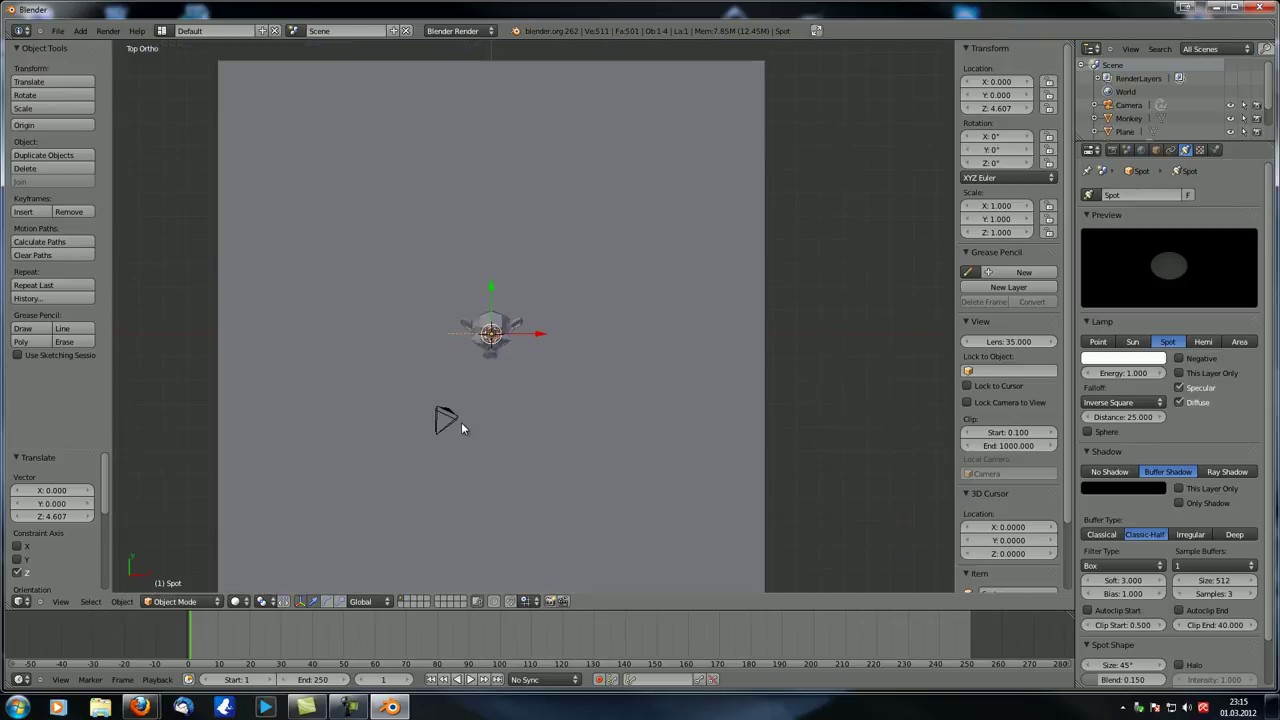
scroll(422, 362, up, 1)
middle_drag(540, 420, 574, 338)
drag(527, 272, 478, 152)
key(KP_7)
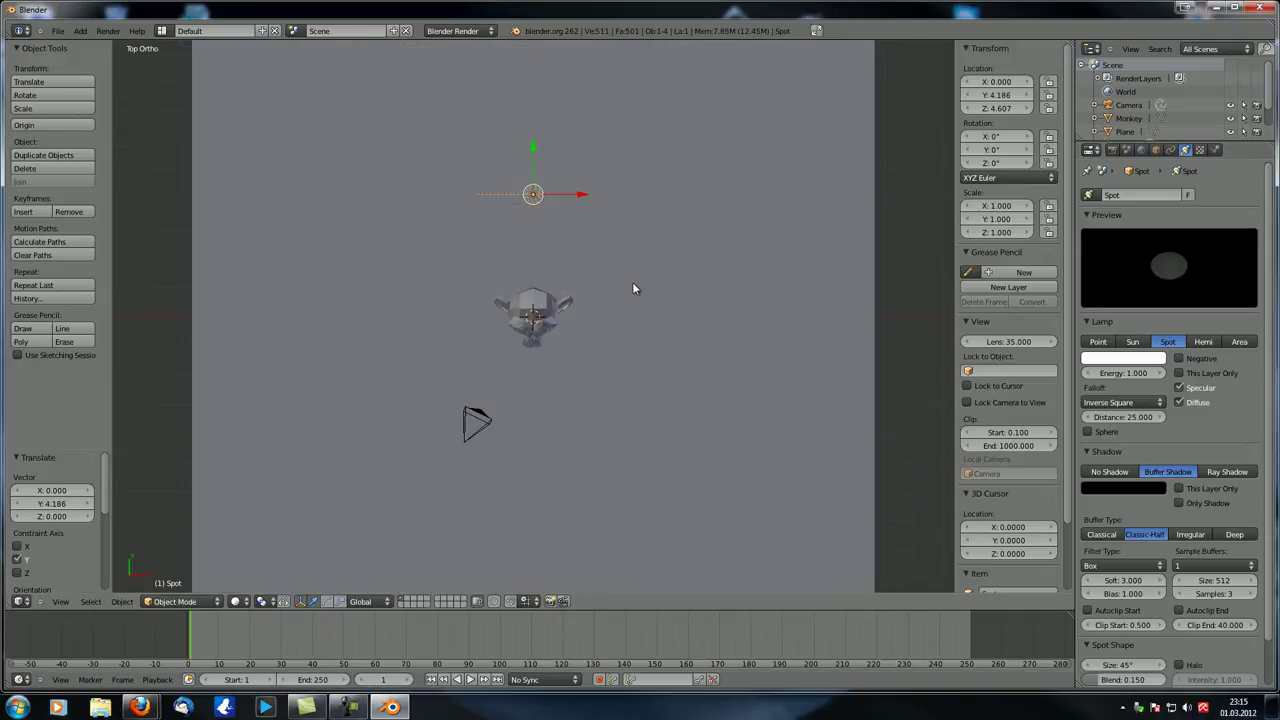
key(g)
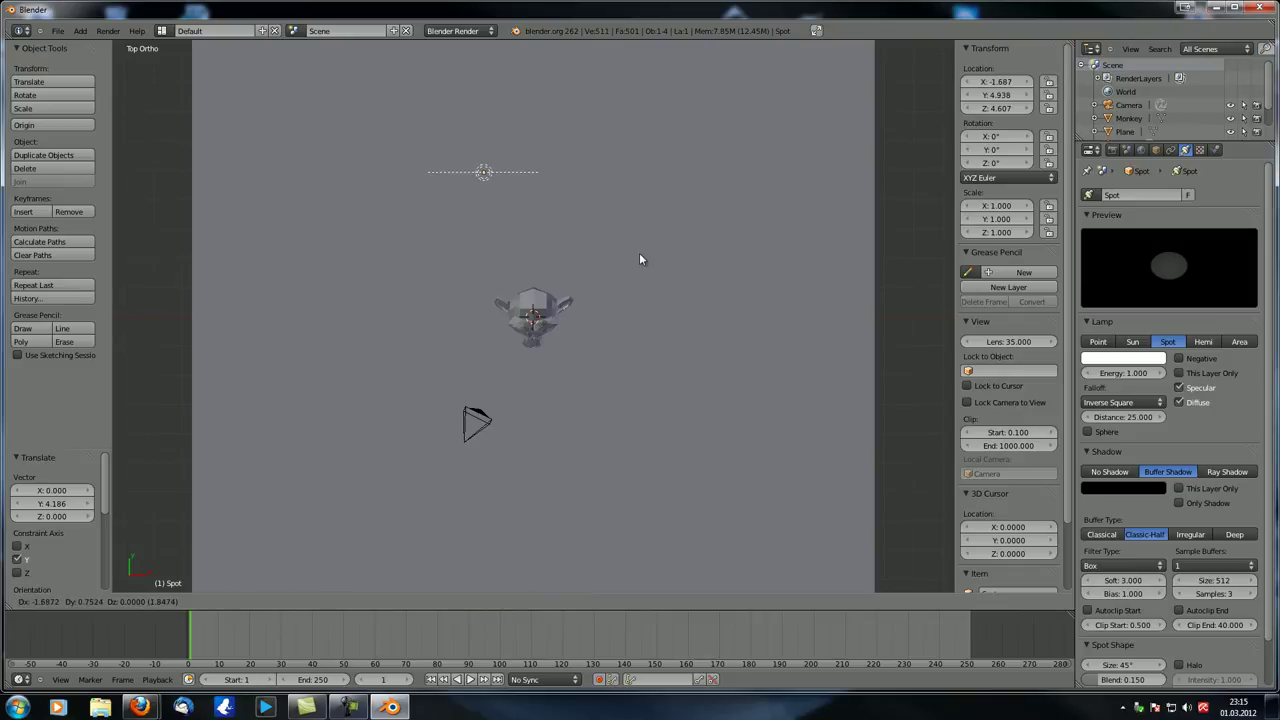
click(640, 259)
Step: Duplicate the spot lamp twice, placing the copies at about X 5.20, Y -4.23 and X -4.51, Y -3.82
key(shift+d)
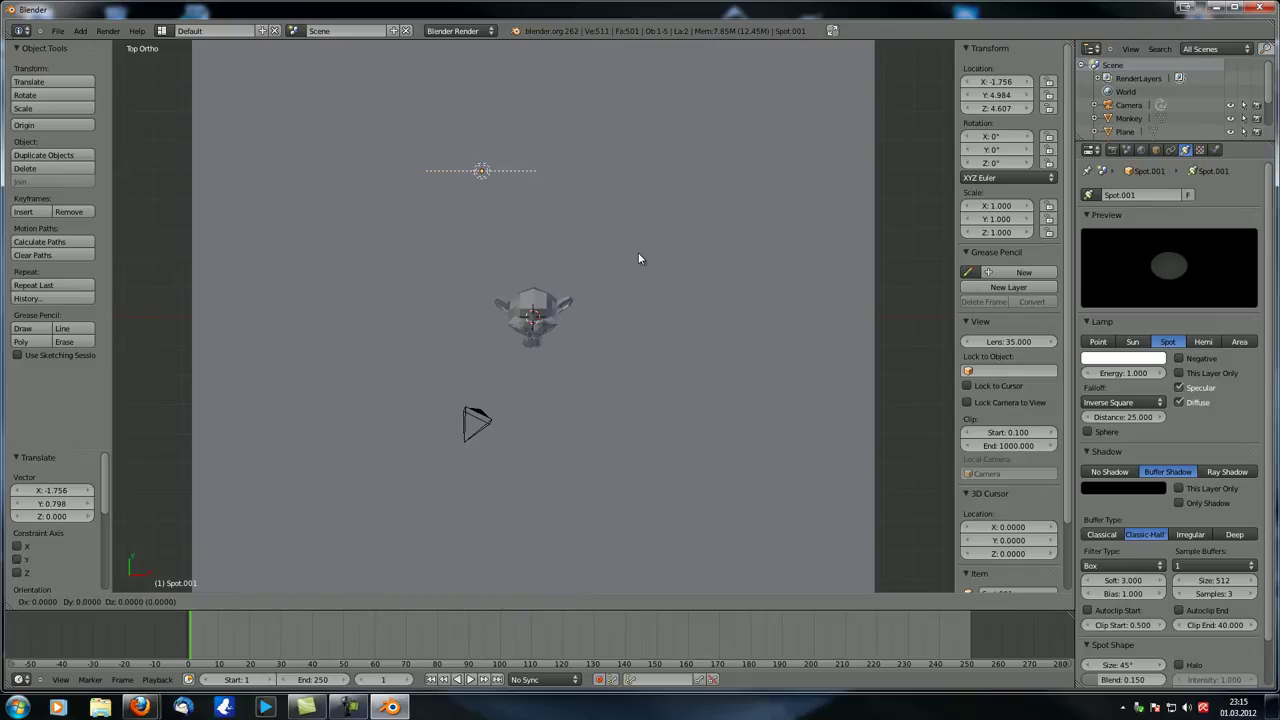
click(841, 528)
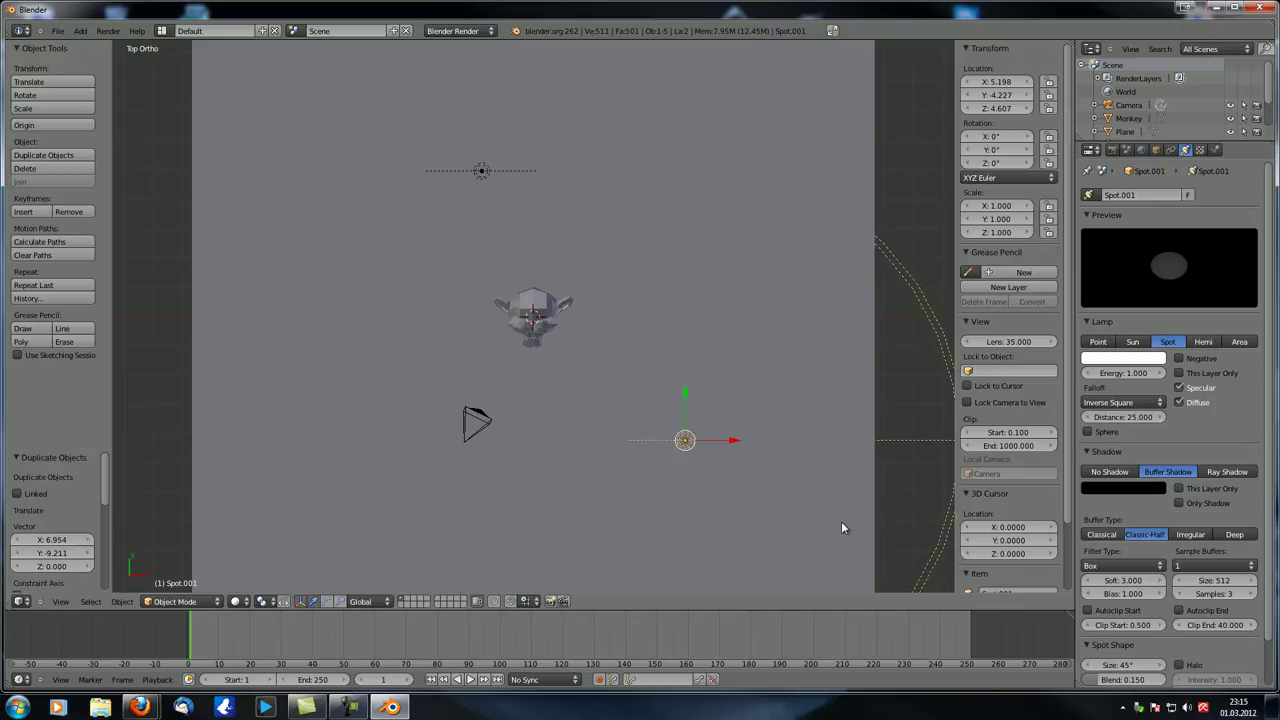
key(shift+d)
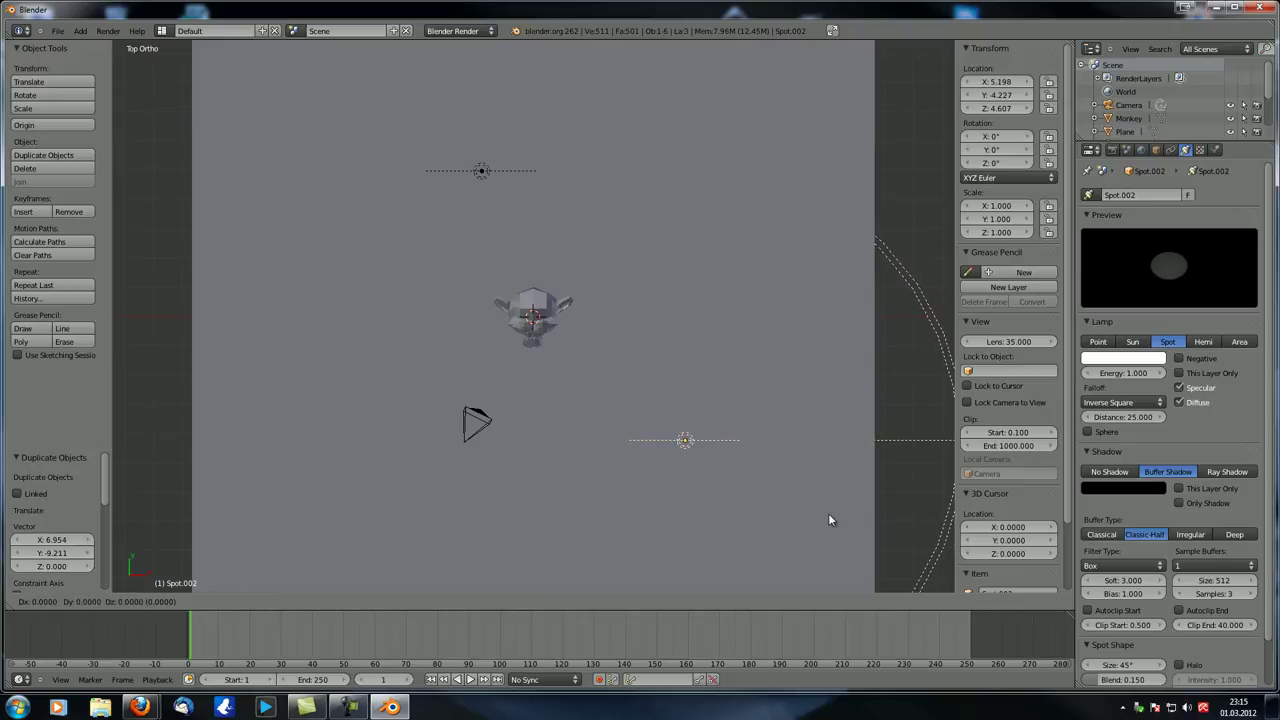
click(546, 505)
shift+middle_drag(488, 441, 483, 357)
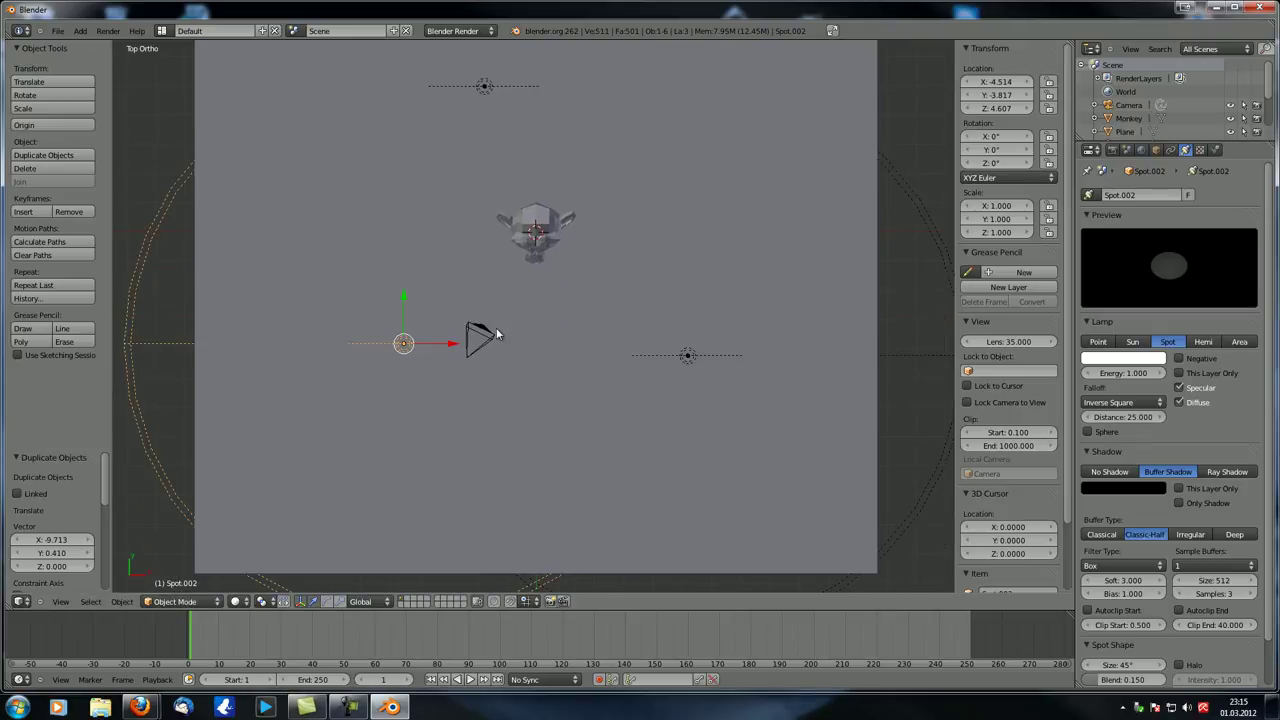
Step: Move the camera to about X -1.21, Y -6.20, Z 2.79 and rotate it to frame the monkey head
right_click(484, 332)
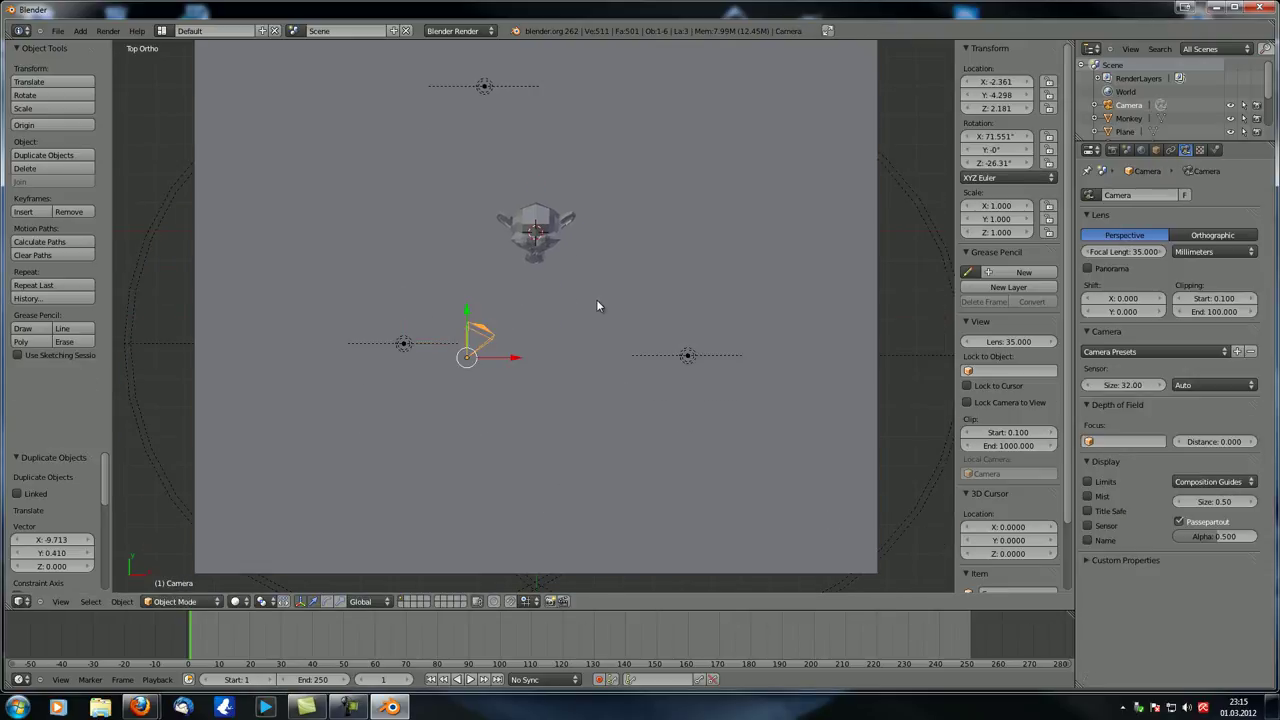
key(g)
click(622, 362)
key(r)
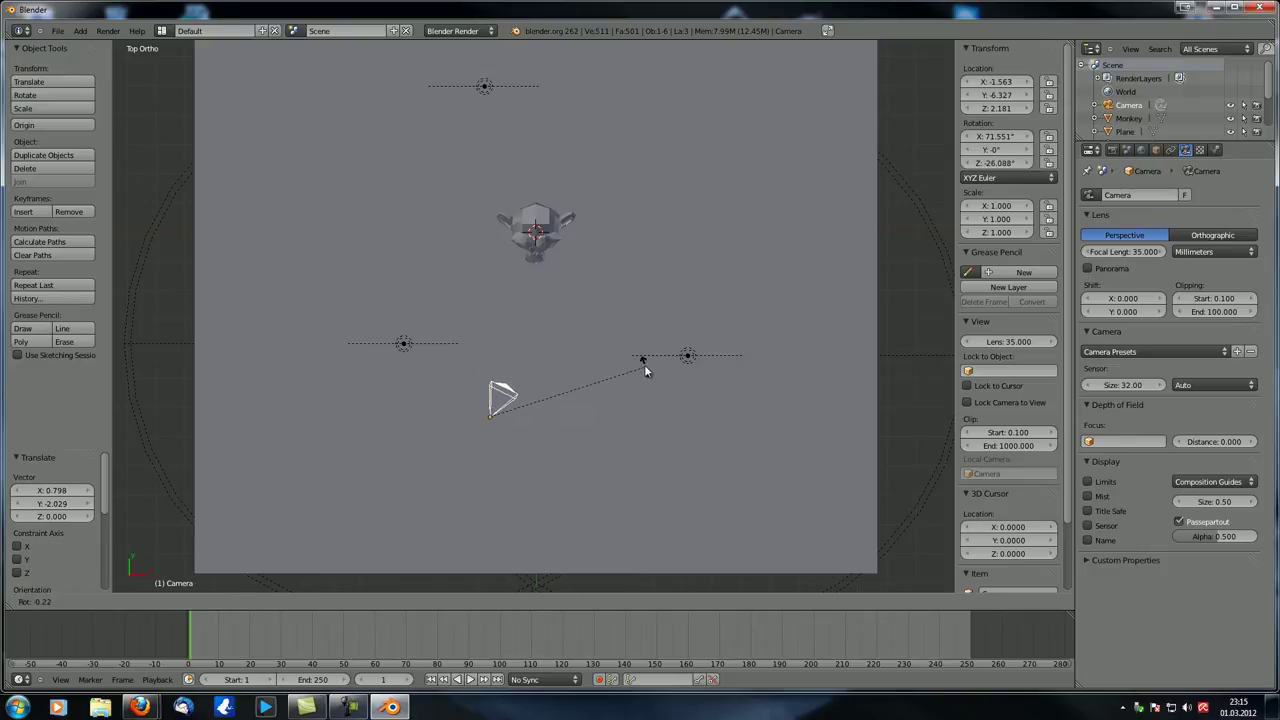
click(612, 325)
key(KP_0)
key(g)
click(745, 322)
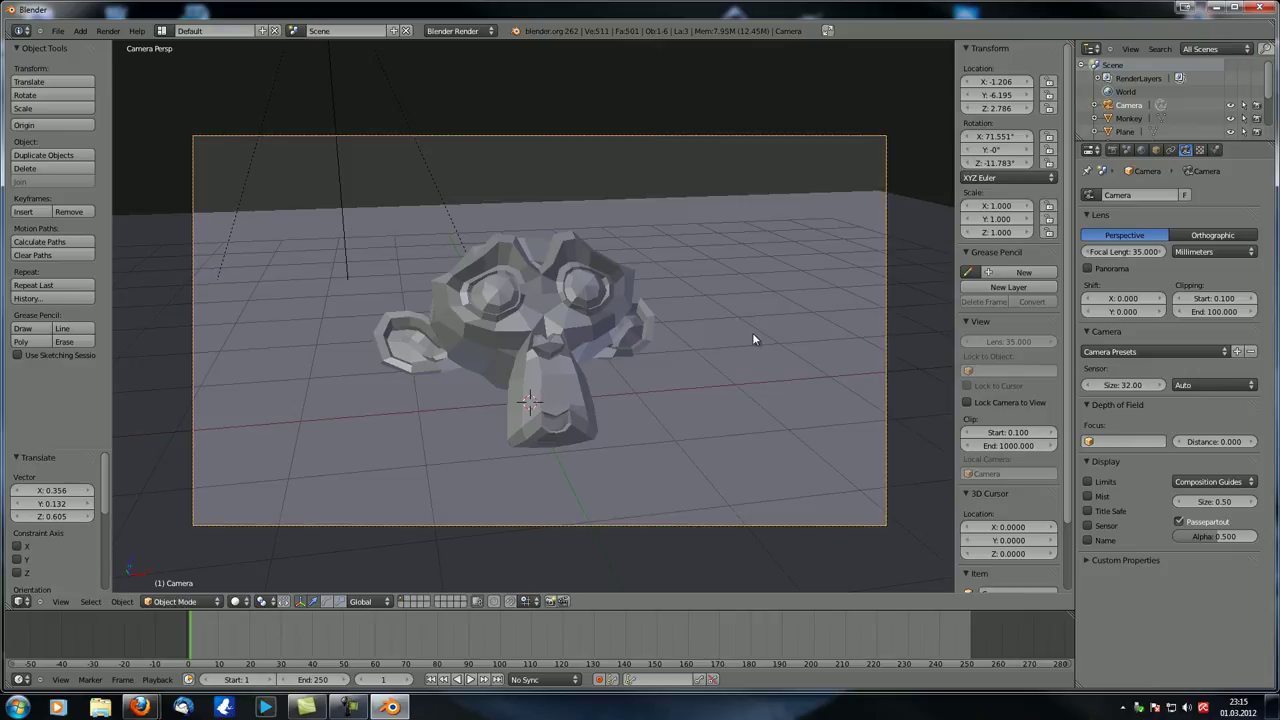
Step: Rotate the spot lamp at X -4.51, Y -3.82 to aim at the monkey head, working in orthographic view
scroll(768, 349, down, 4)
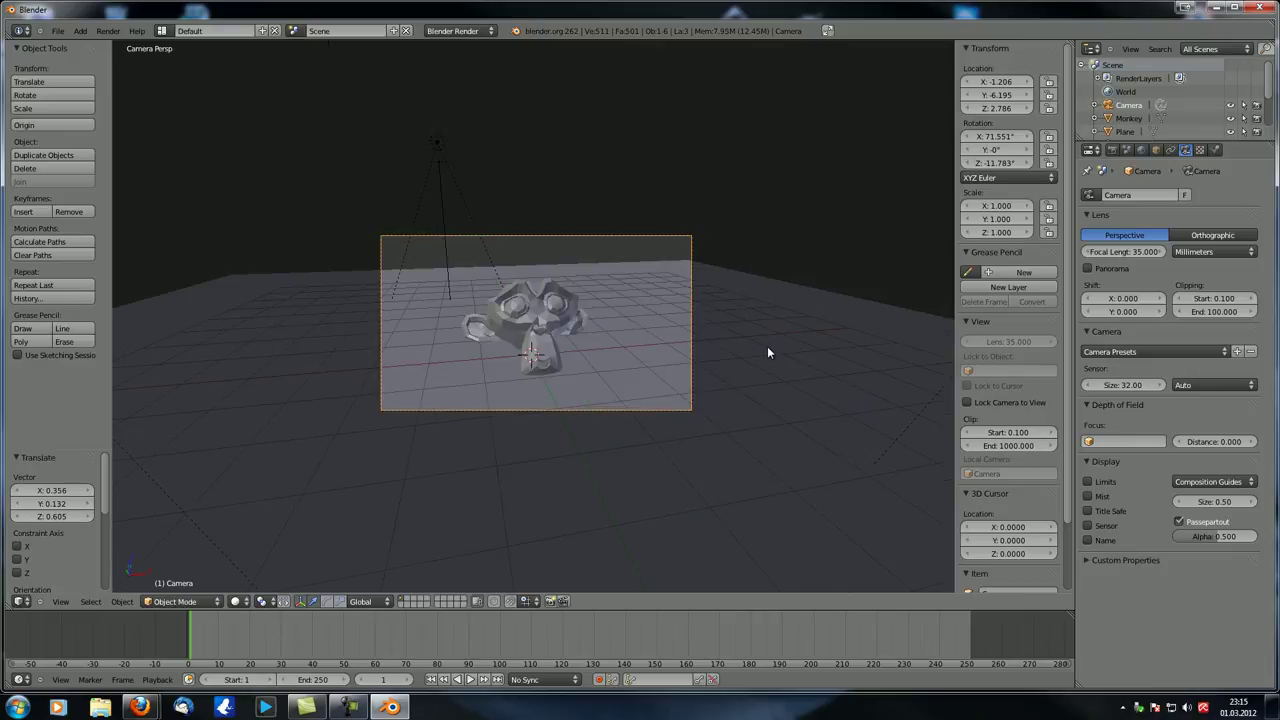
middle_drag(767, 346, 677, 389)
right_click(503, 241)
key(KP_5)
middle_drag(518, 299, 503, 252)
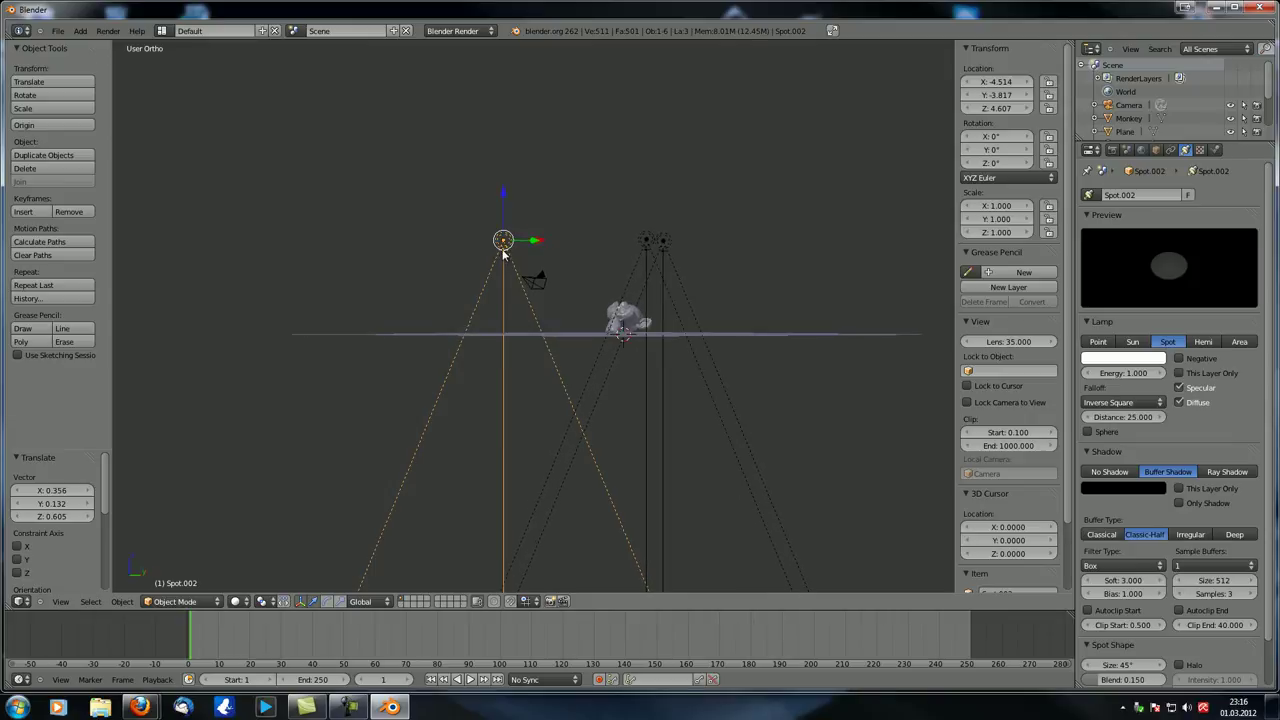
key(r)
click(858, 190)
Step: Rotate the spot lamp at X 5.20, Y -4.23 by about -62° to aim at the monkey head
right_click(646, 240)
middle_drag(650, 414, 478, 419)
key(r)
click(704, 404)
middle_drag(704, 404, 546, 522)
Step: Rotate the spot lamp behind the monkey head by about -53° so it points at the head
right_click(611, 446)
middle_drag(611, 446, 486, 369)
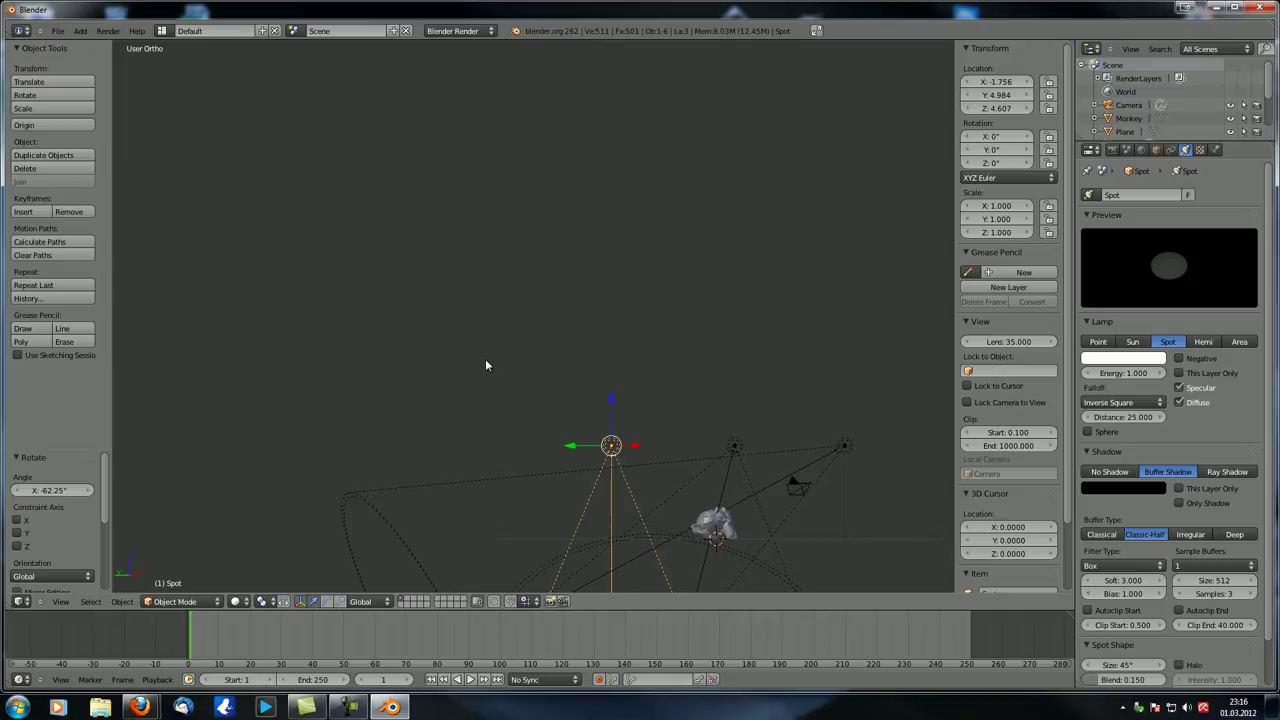
key(r)
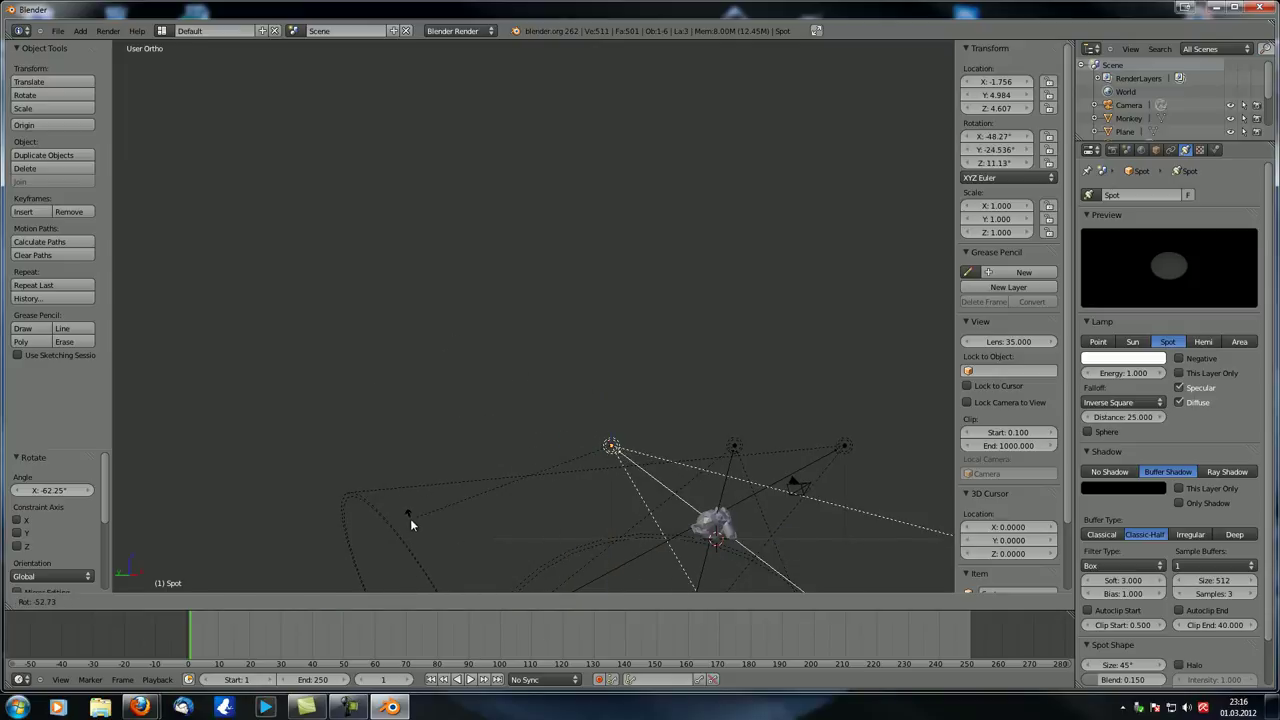
click(410, 518)
key(KP_7)
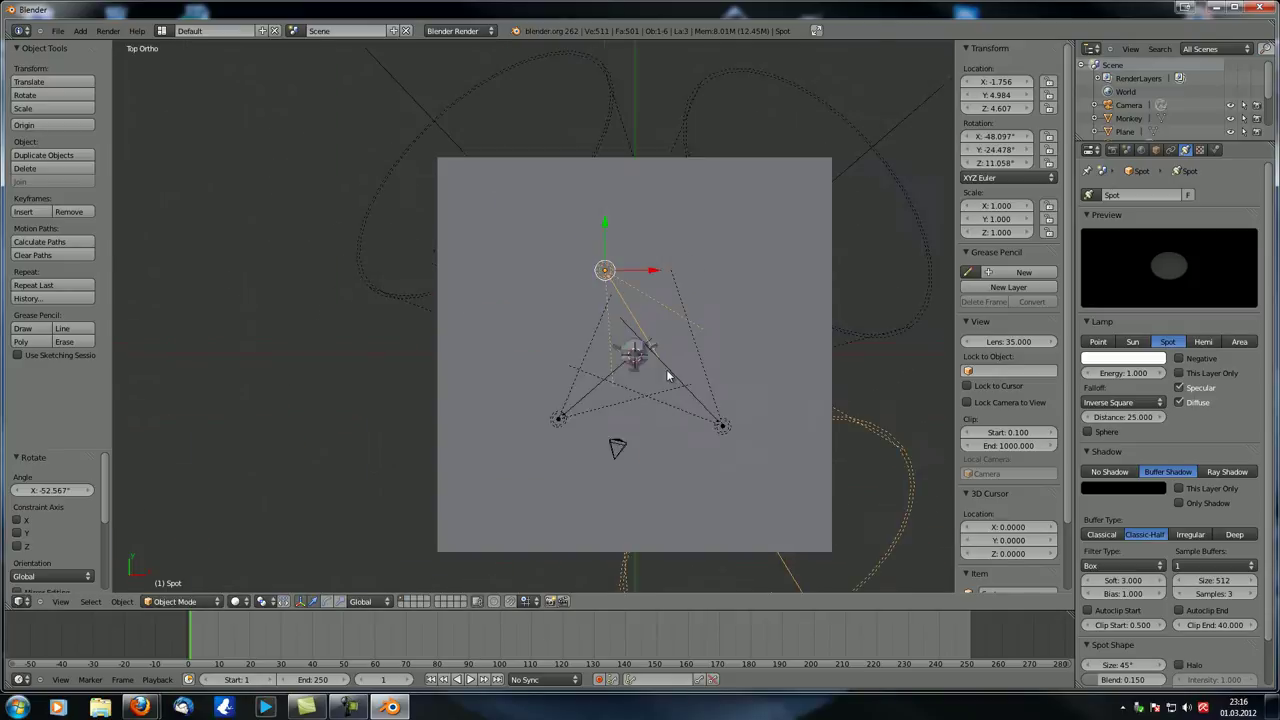
Step: Fine-tune the rotations of the spot lamps so their beams are centred on the monkey head
scroll(666, 369, up, 2)
right_click(741, 471)
right_click(806, 473)
key(r)
click(899, 411)
middle_drag(899, 411, 640, 375)
scroll(554, 329, up, 3)
right_click(425, 213)
middle_drag(632, 322, 460, 258)
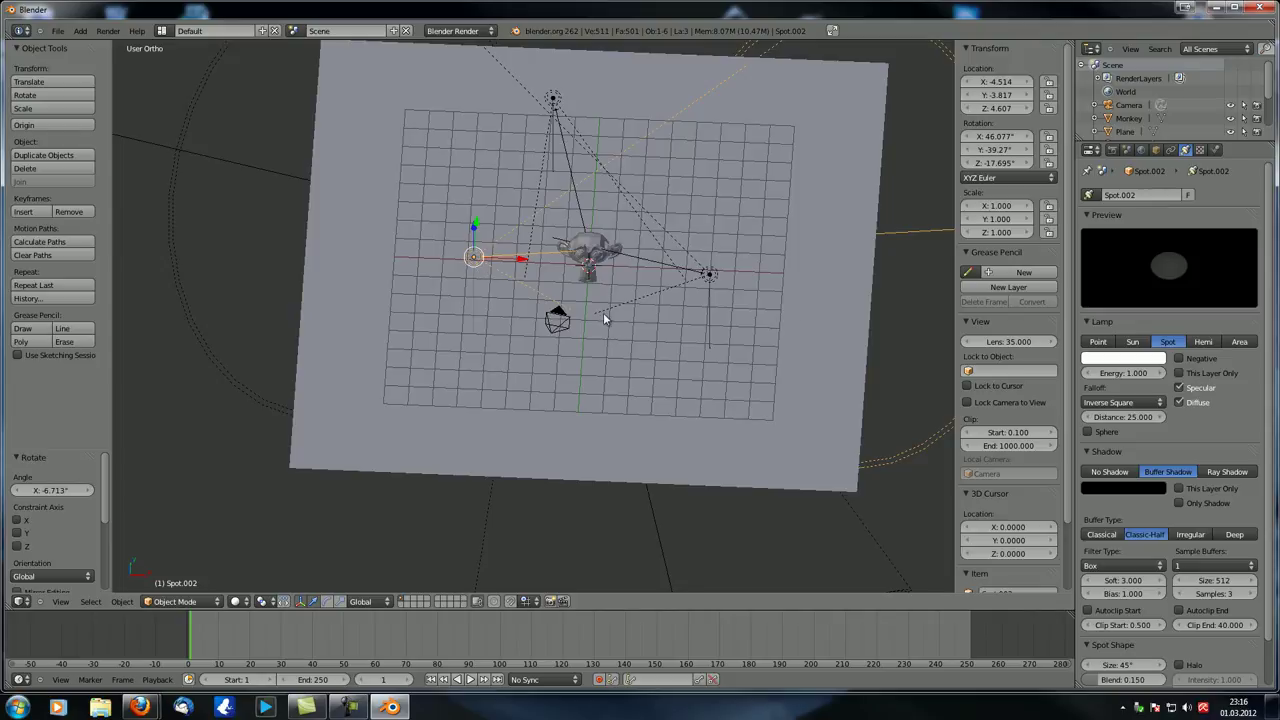
Step: Inspect the two other spot lamps one by one and check the lamp arrangement through the camera
right_click(709, 274)
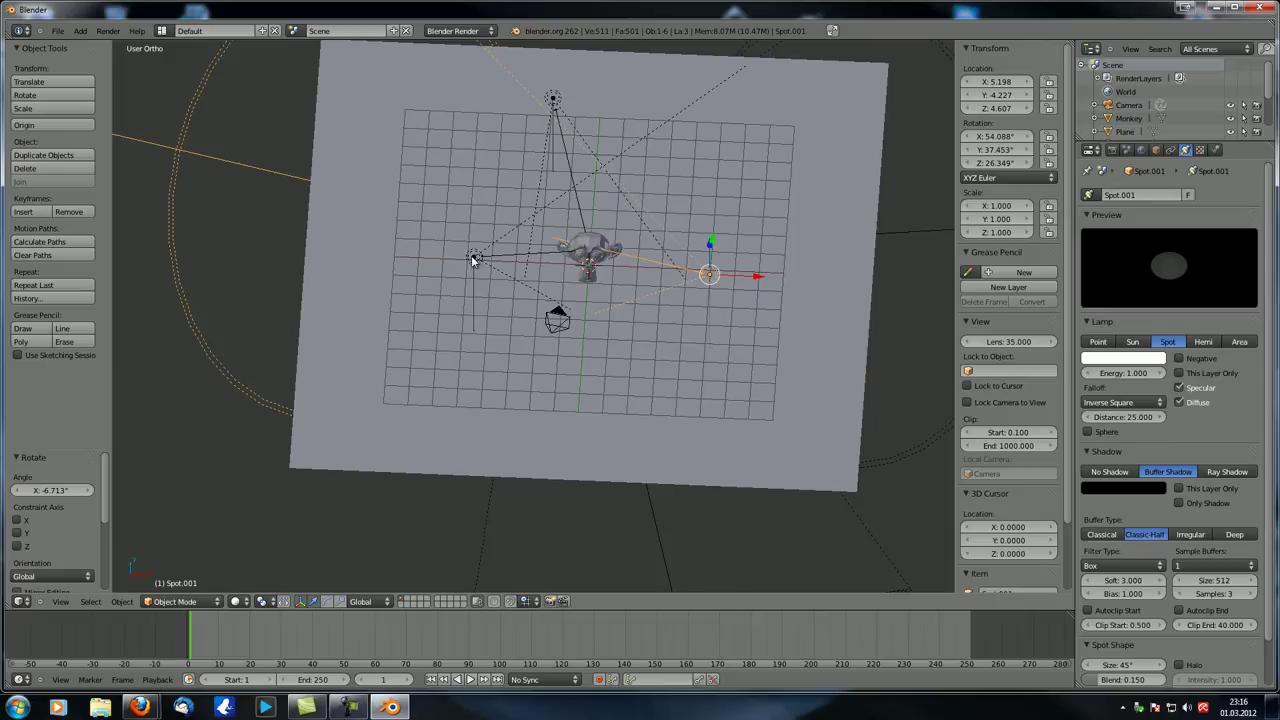
right_click(553, 98)
middle_drag(507, 318, 544, 370)
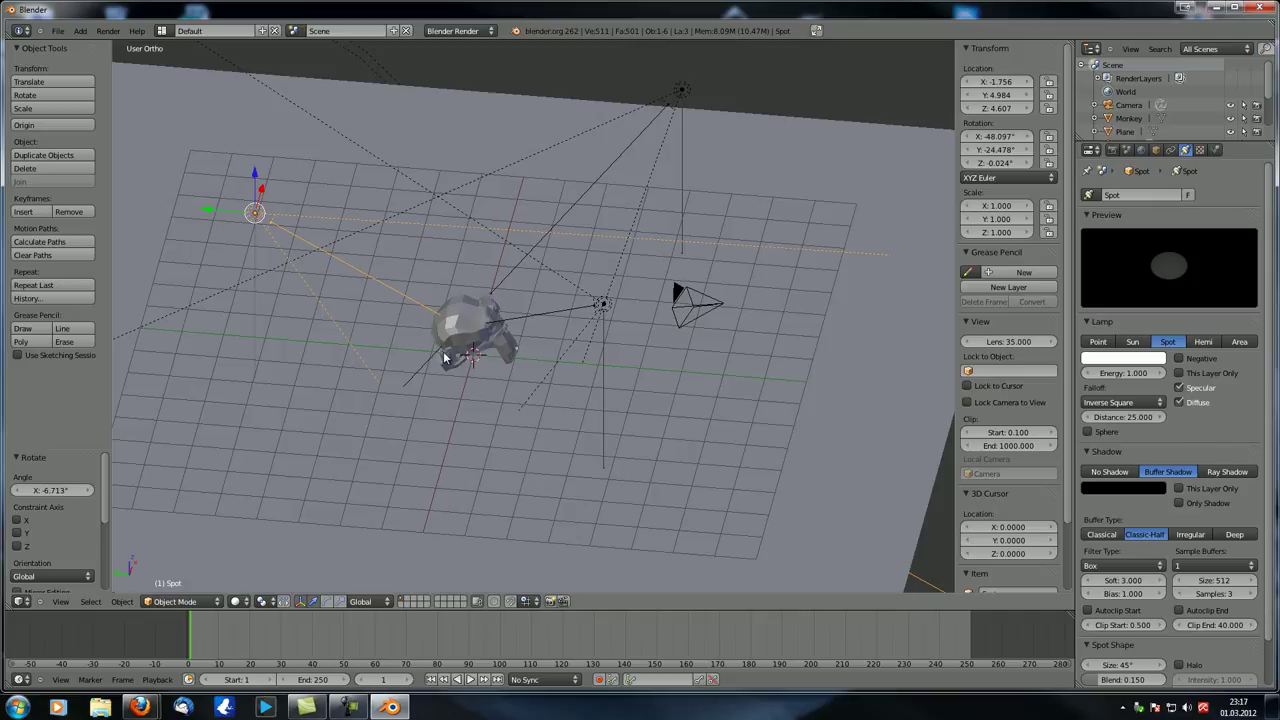
key(KP_0)
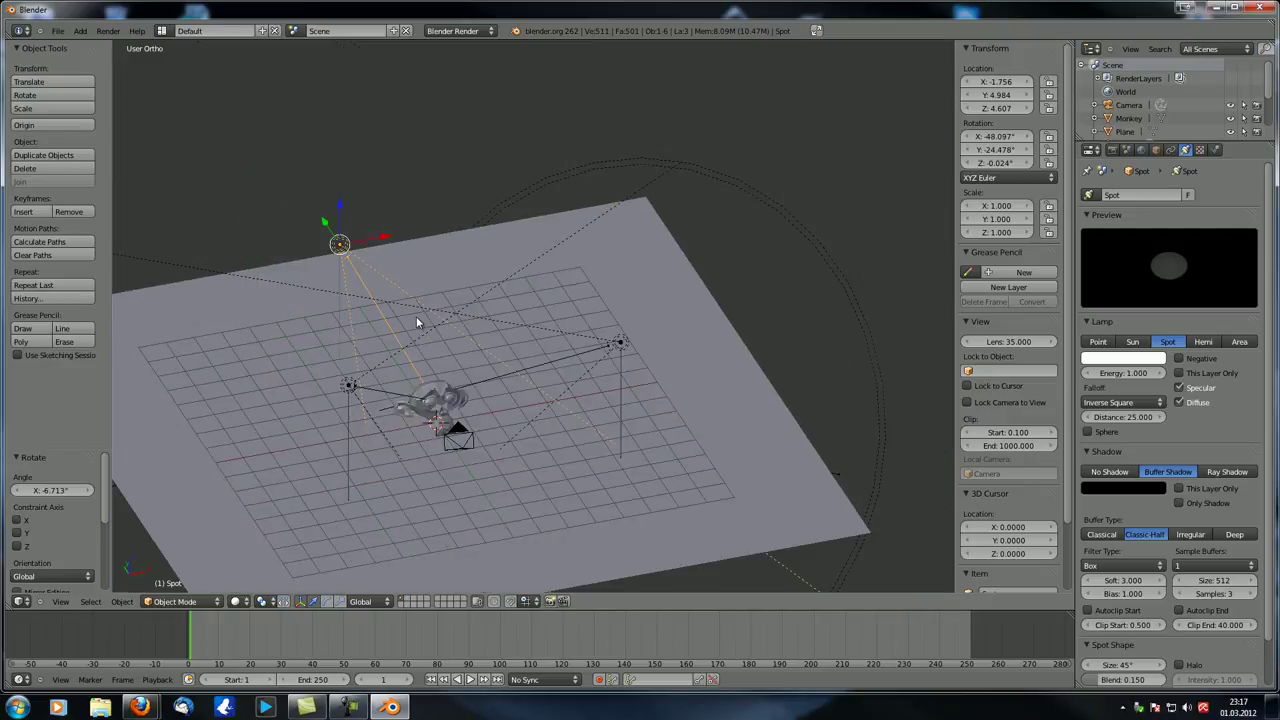
key(KP_0)
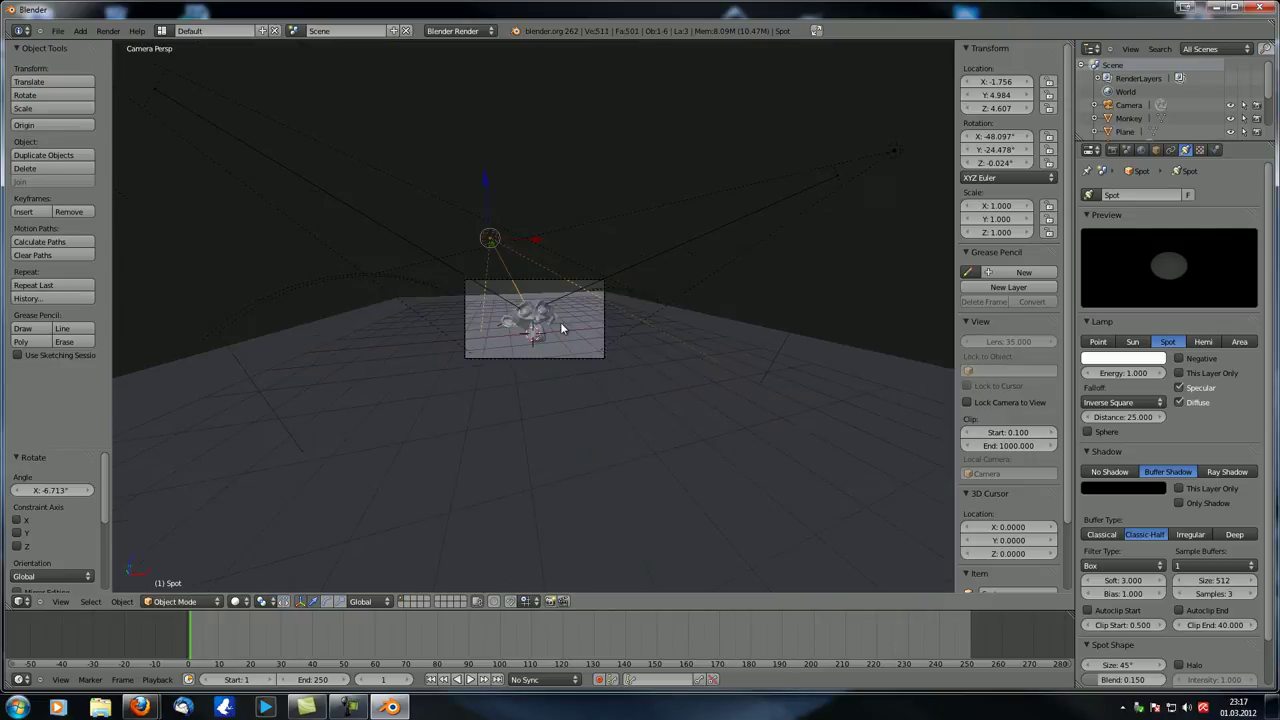
Step: Turn off Specular for the spot lamp at X 5.20, Y -4.23 and set its energy to 0.6
right_click(656, 268)
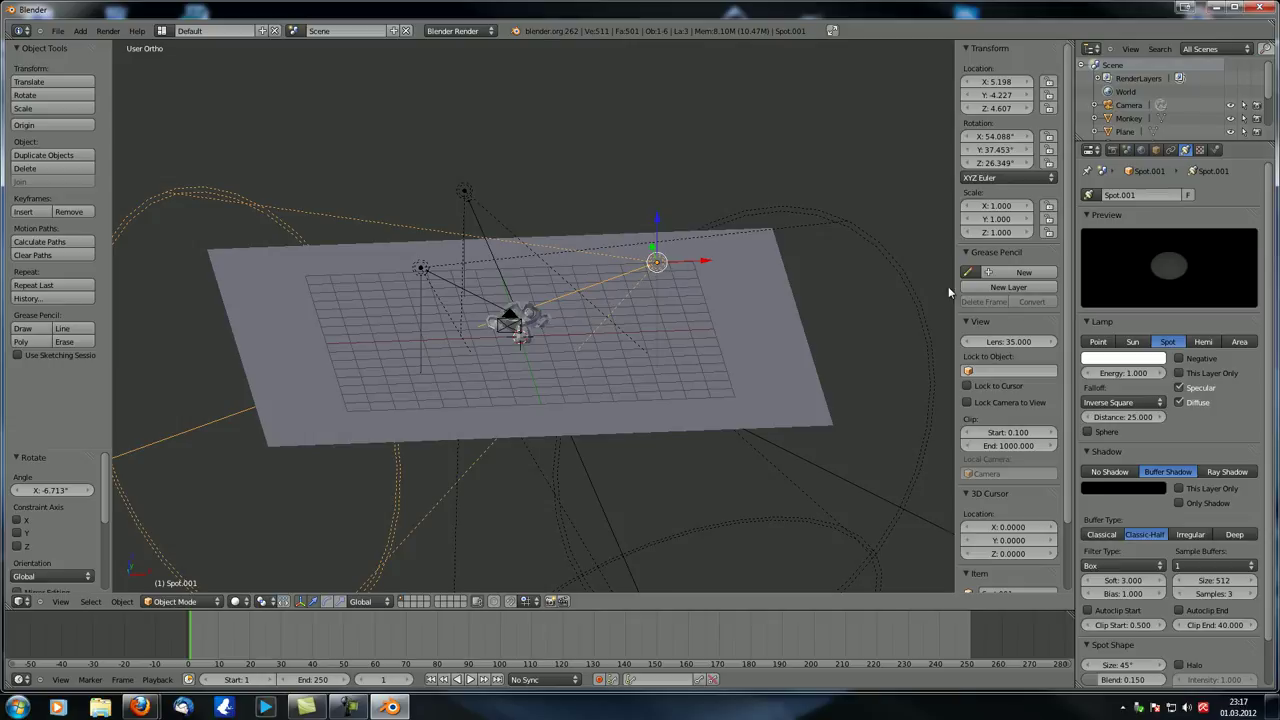
click(1179, 387)
click(1121, 372)
text(0.5)
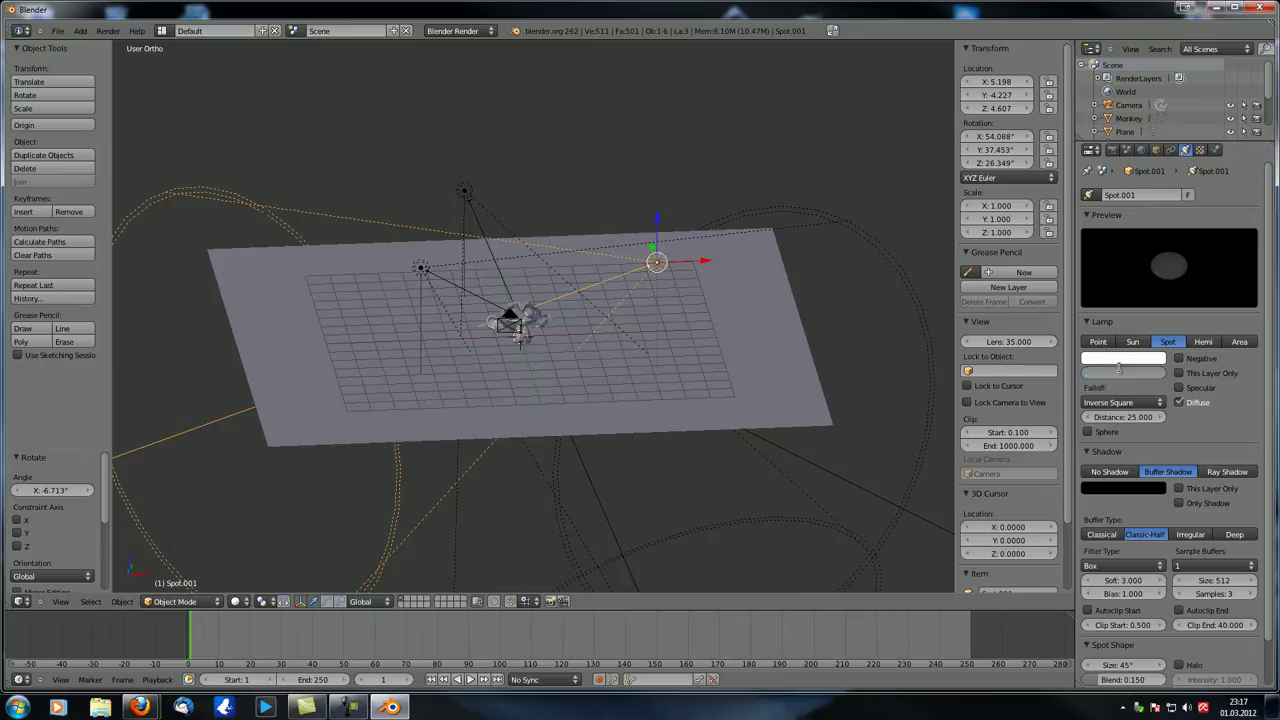
key(Return)
click(1122, 372)
text(0.6)
key(Return)
Step: Check the settings of the other two spot lamps and render the scene to examine the monkey head's lighting up close
right_click(466, 196)
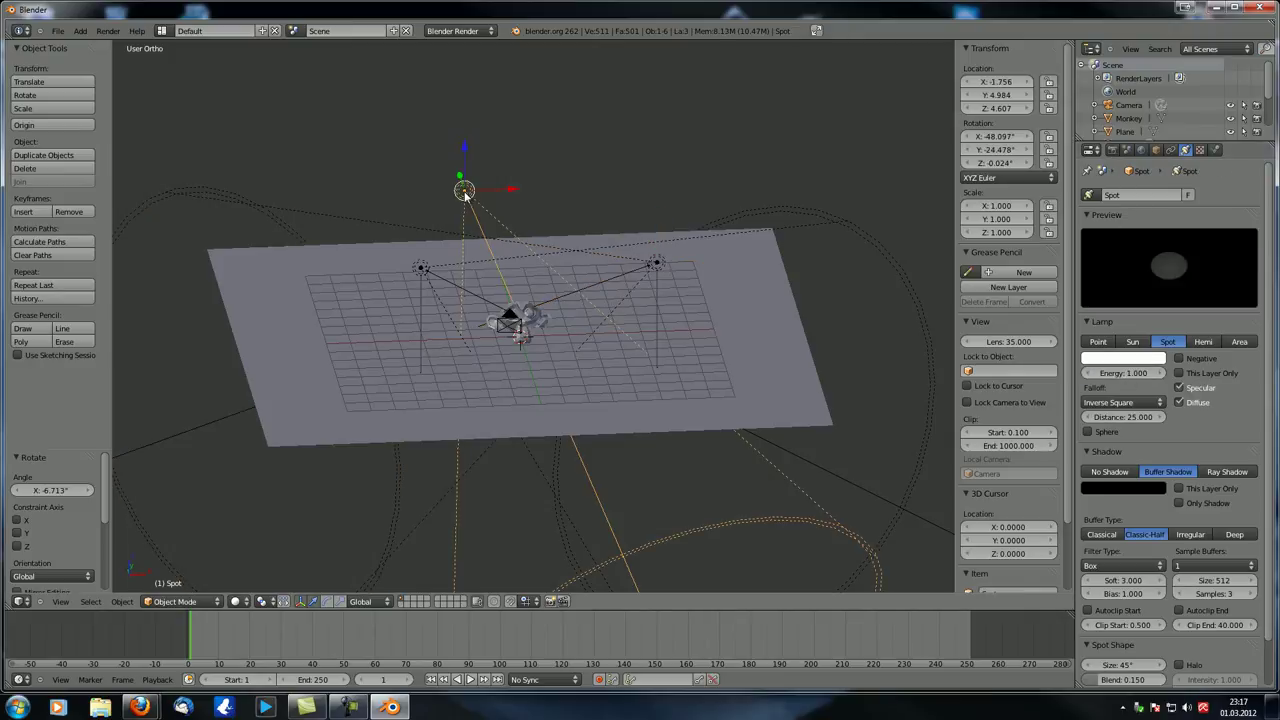
right_click(418, 273)
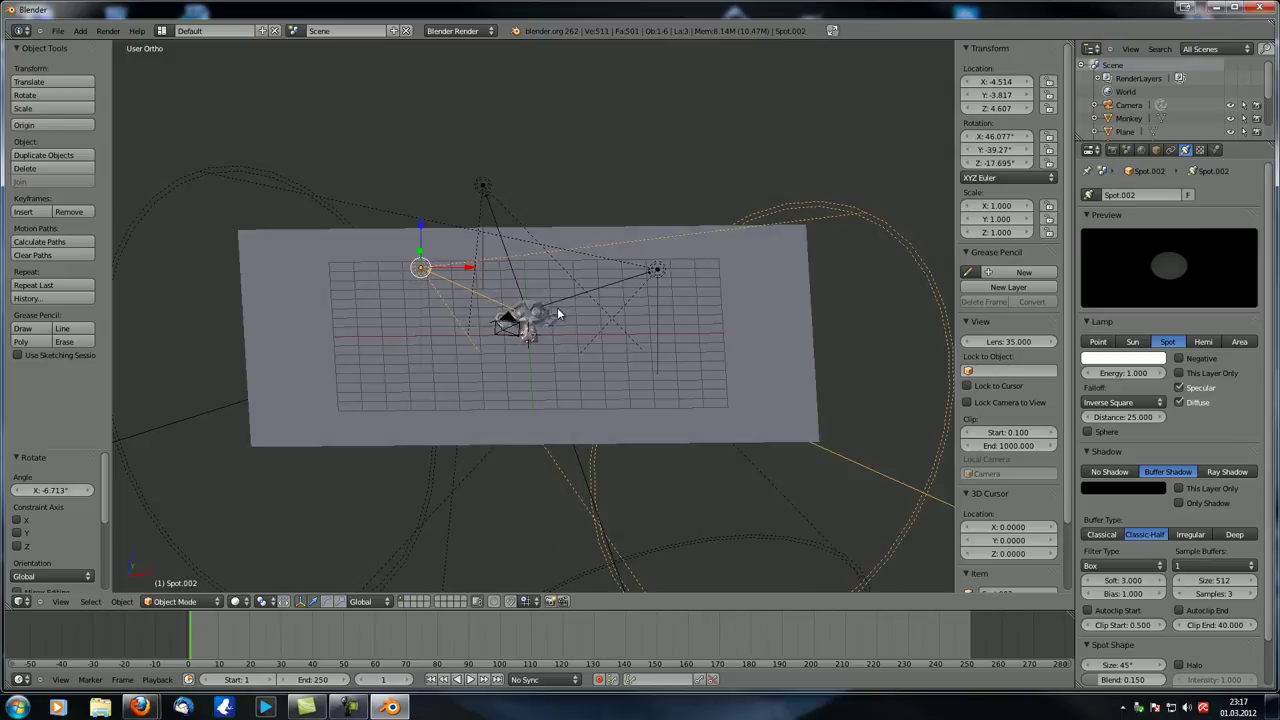
key(ctrl+KP_0)
key(F12)
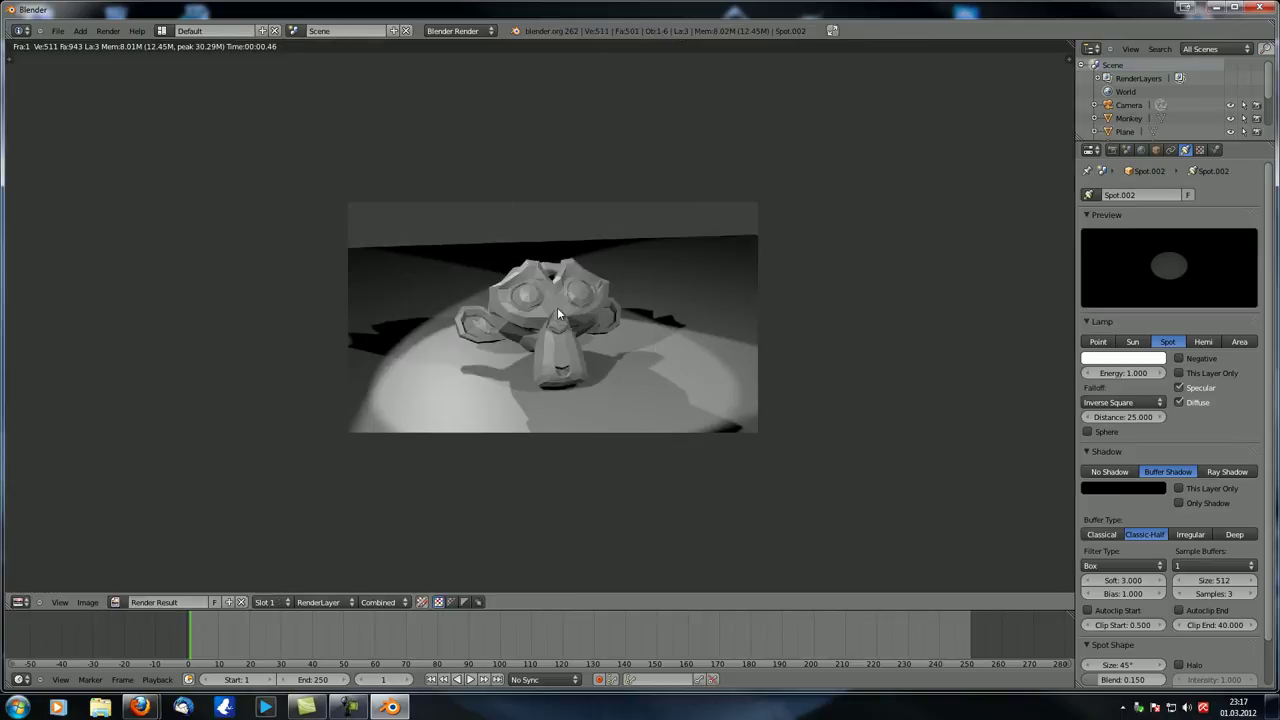
scroll(558, 298, up, 3)
scroll(560, 305, up, 1)
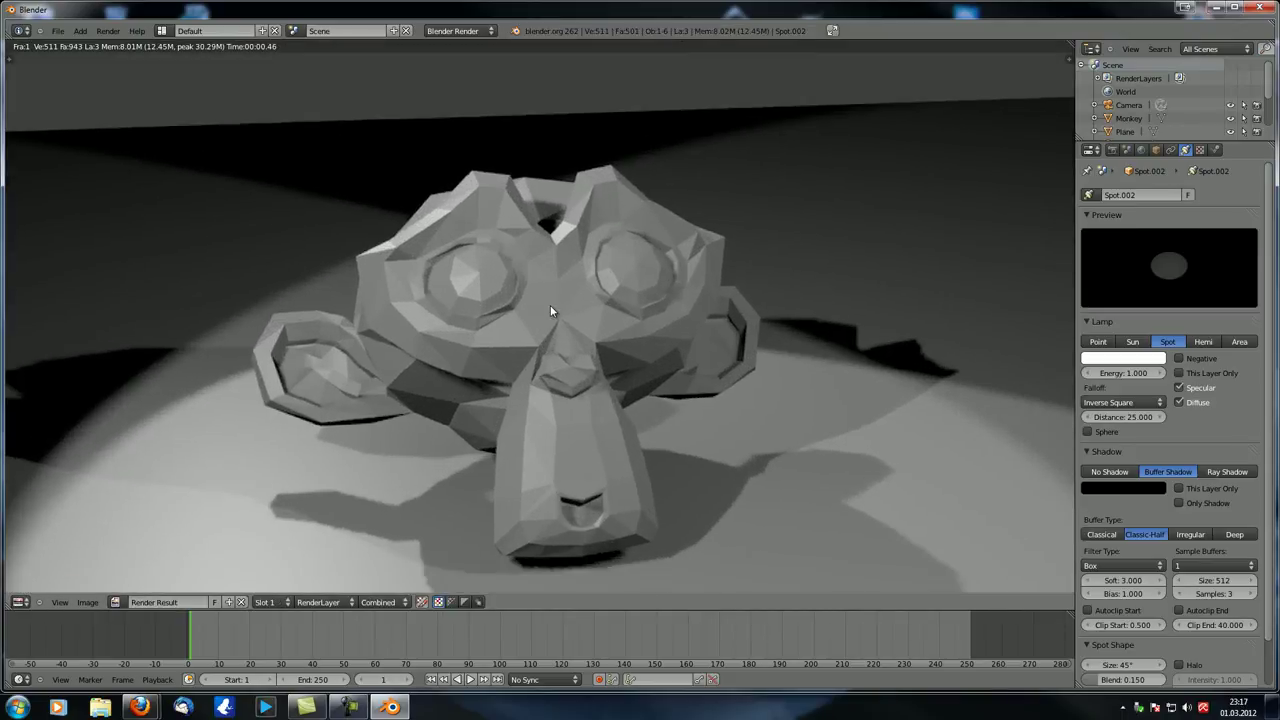
scroll(552, 306, down, 4)
scroll(552, 310, up, 3)
scroll(553, 312, up, 1)
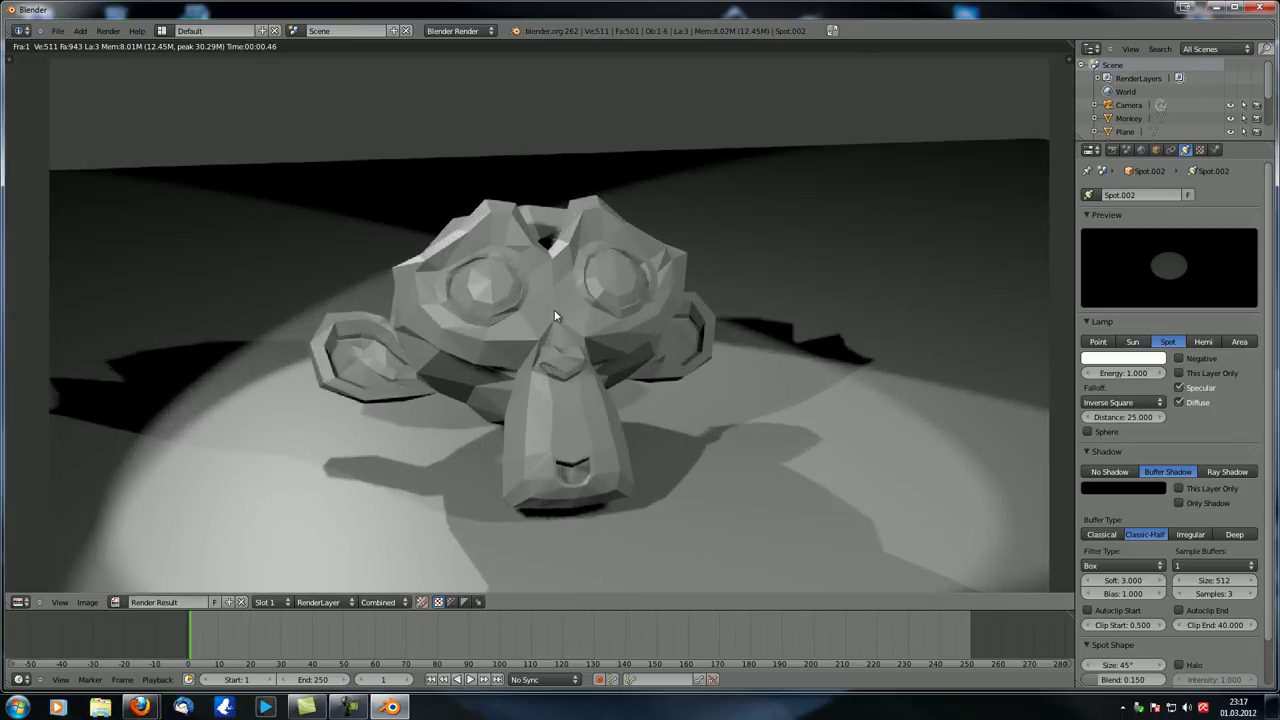
key(Escape)
Step: Scale all three spot lamps together toward the monkey head by about 0.653, using the 3D cursor as pivot point
scroll(537, 326, up, 5)
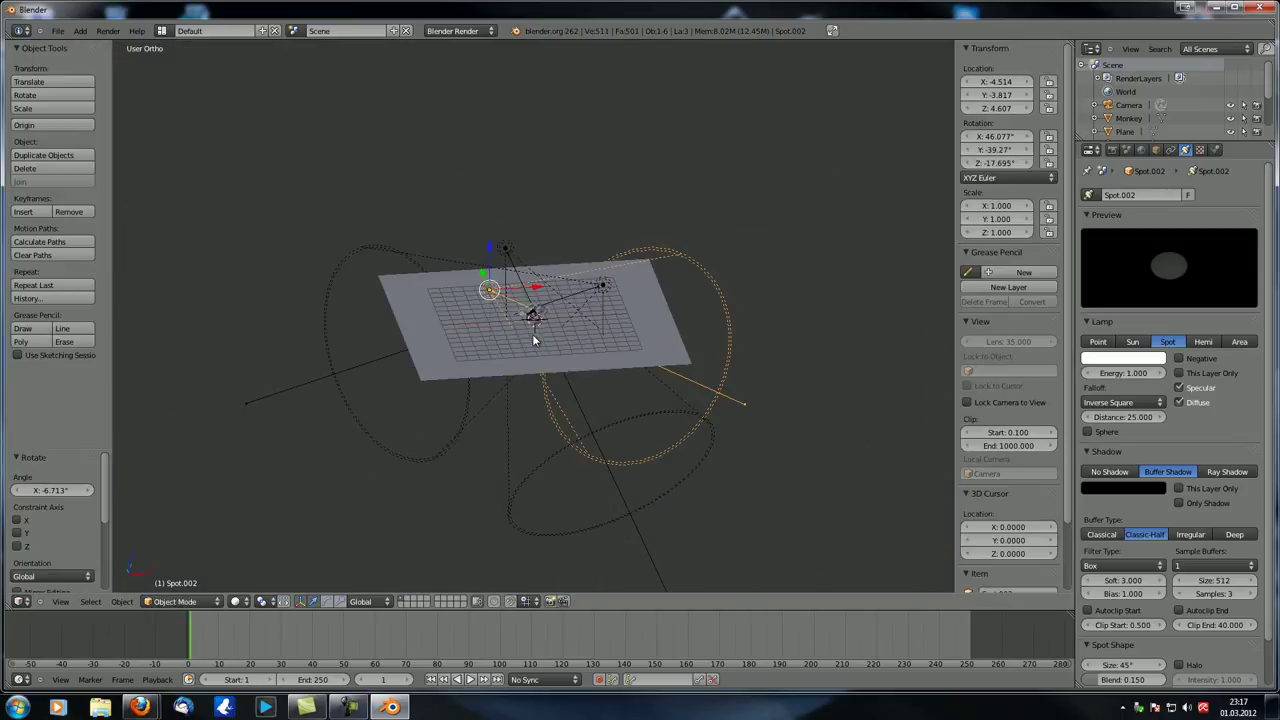
middle_drag(532, 334, 511, 347)
scroll(511, 347, up, 3)
right_click(490, 166)
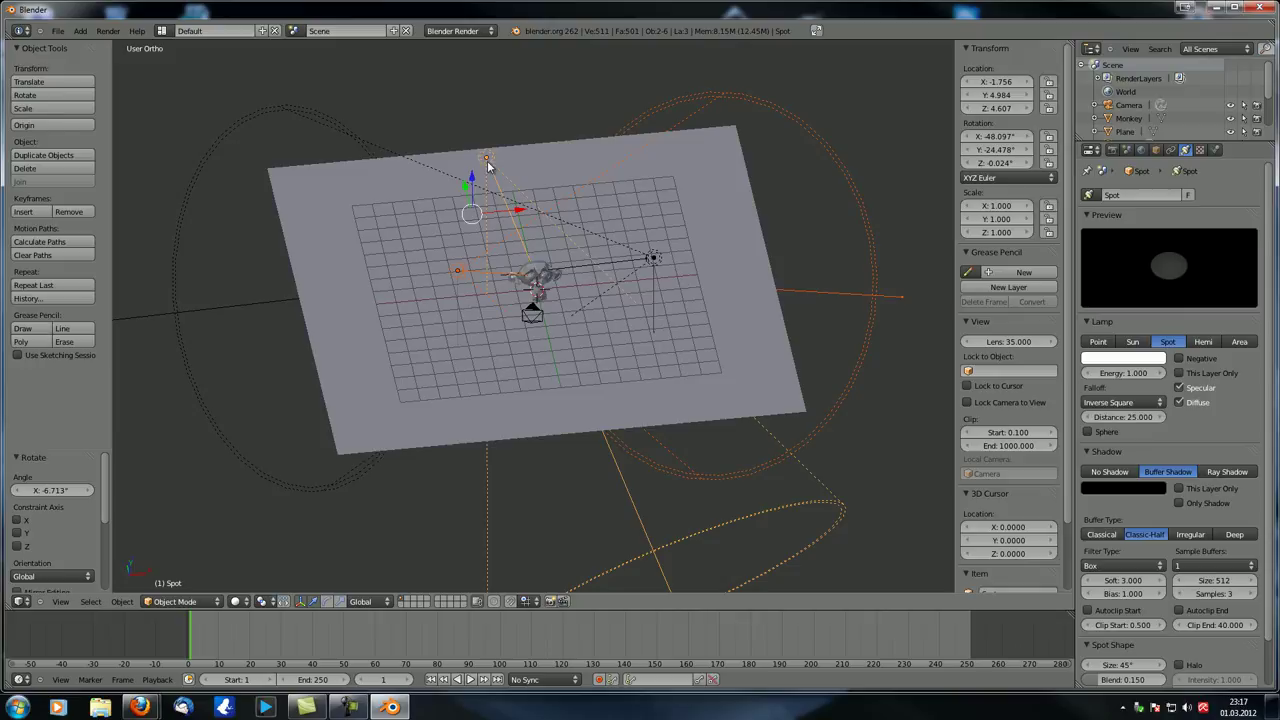
right_click(653, 261)
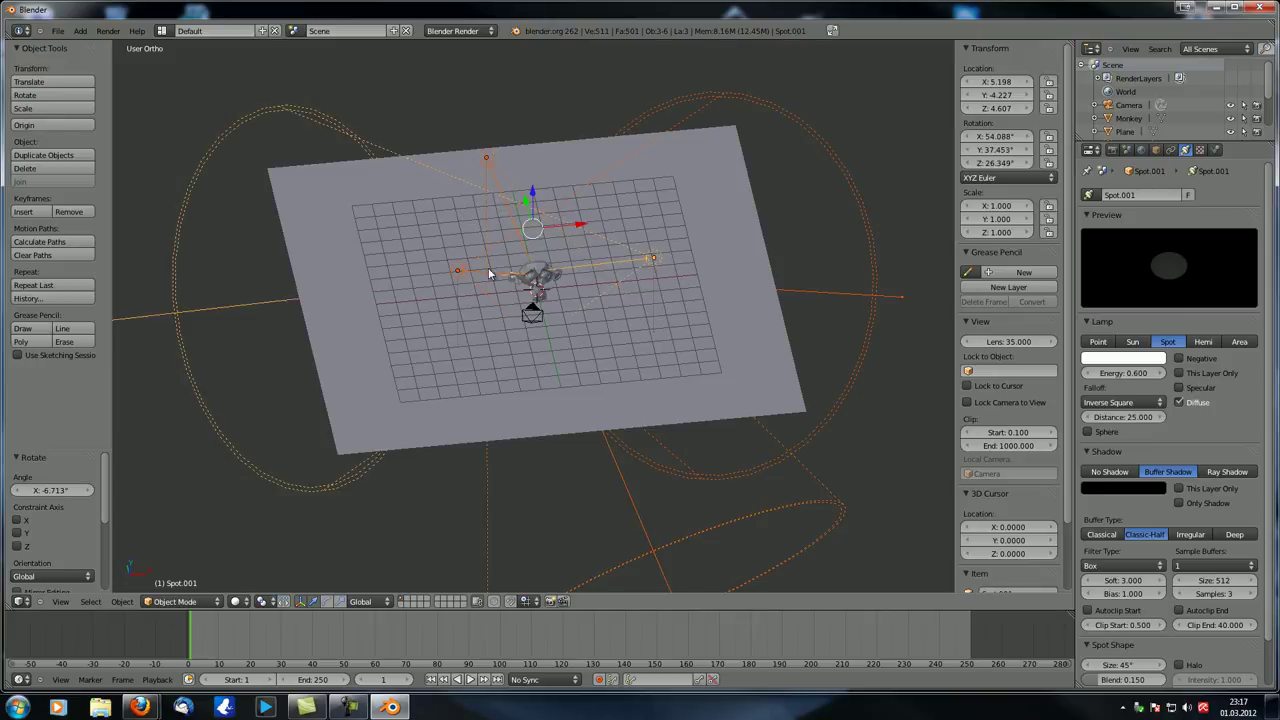
middle_drag(462, 272, 532, 334)
scroll(532, 334, up, 4)
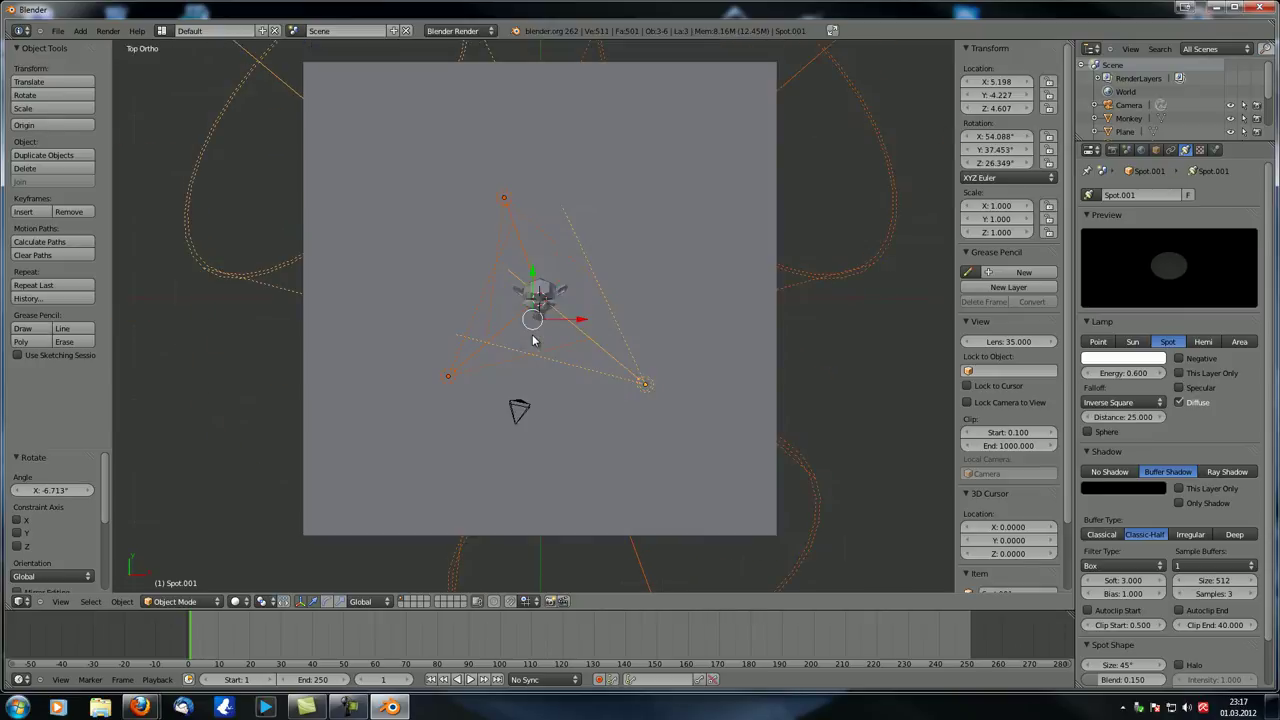
key(KP_7)
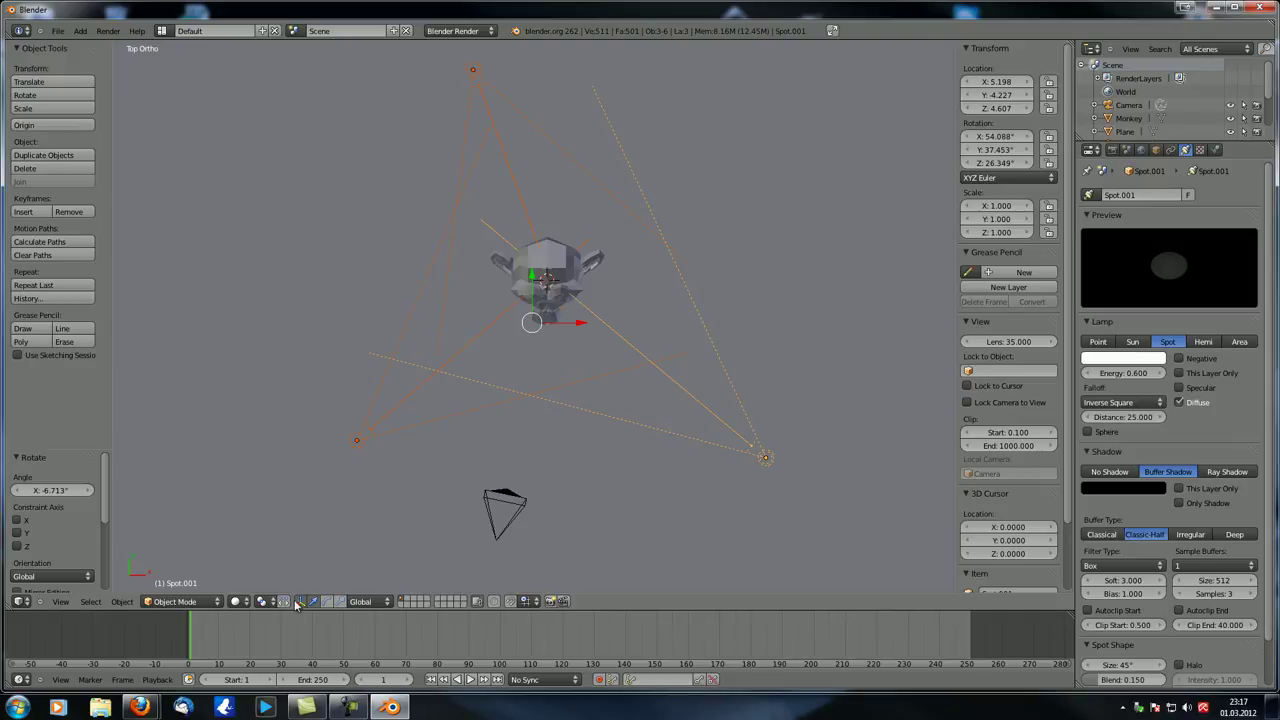
click(263, 601)
click(302, 573)
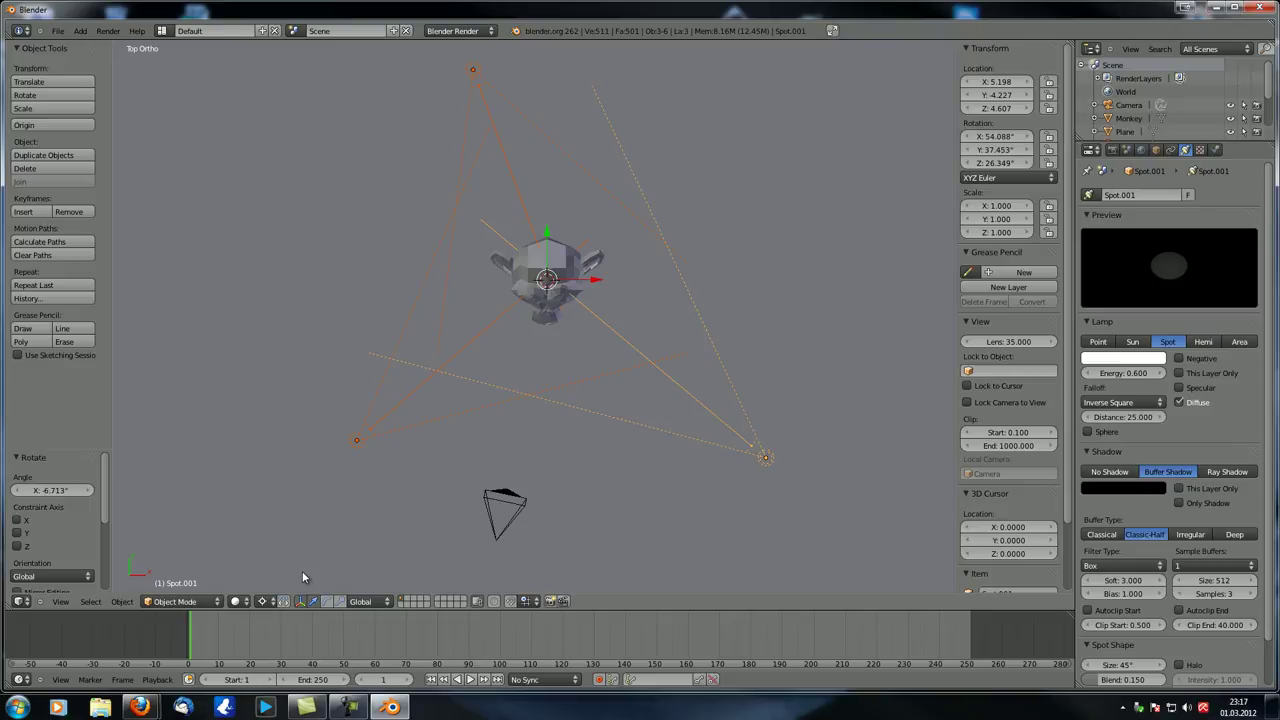
key(s)
click(730, 195)
Step: Render the scene with the closer spot lamps and examine the light and shadows on the head and plane
middle_drag(728, 197, 552, 275)
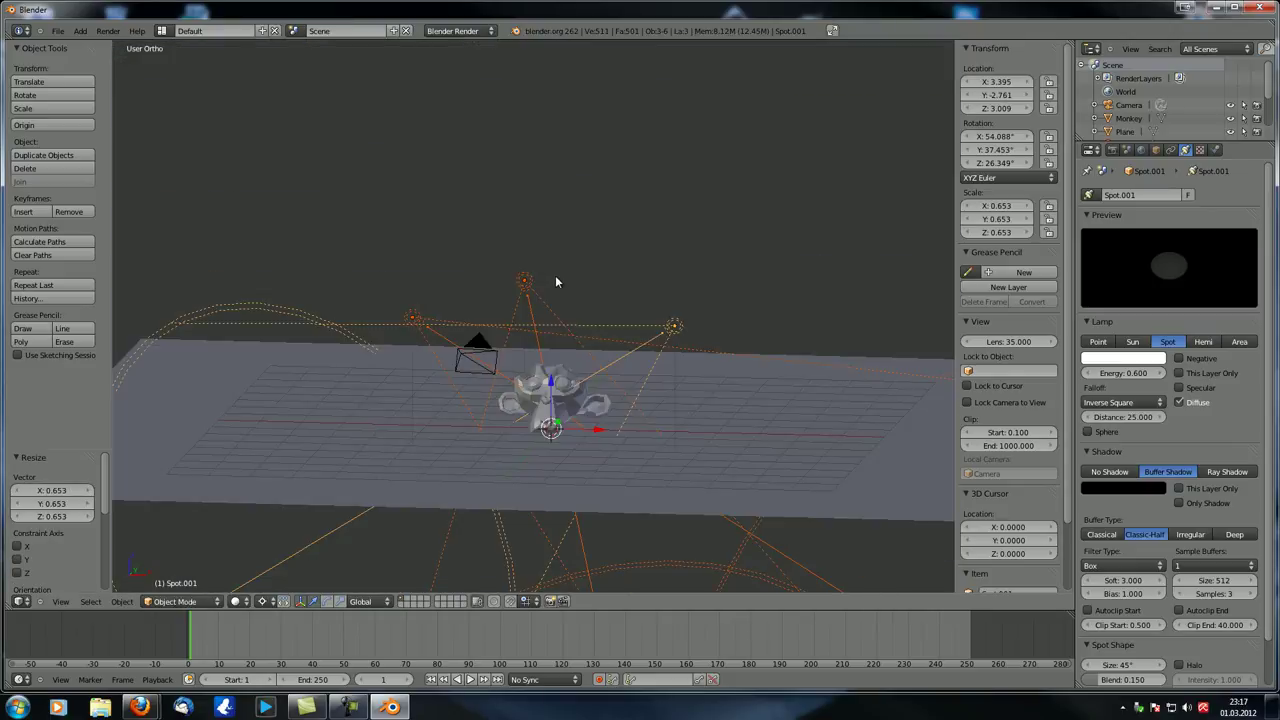
key(F12)
scroll(554, 287, down, 1)
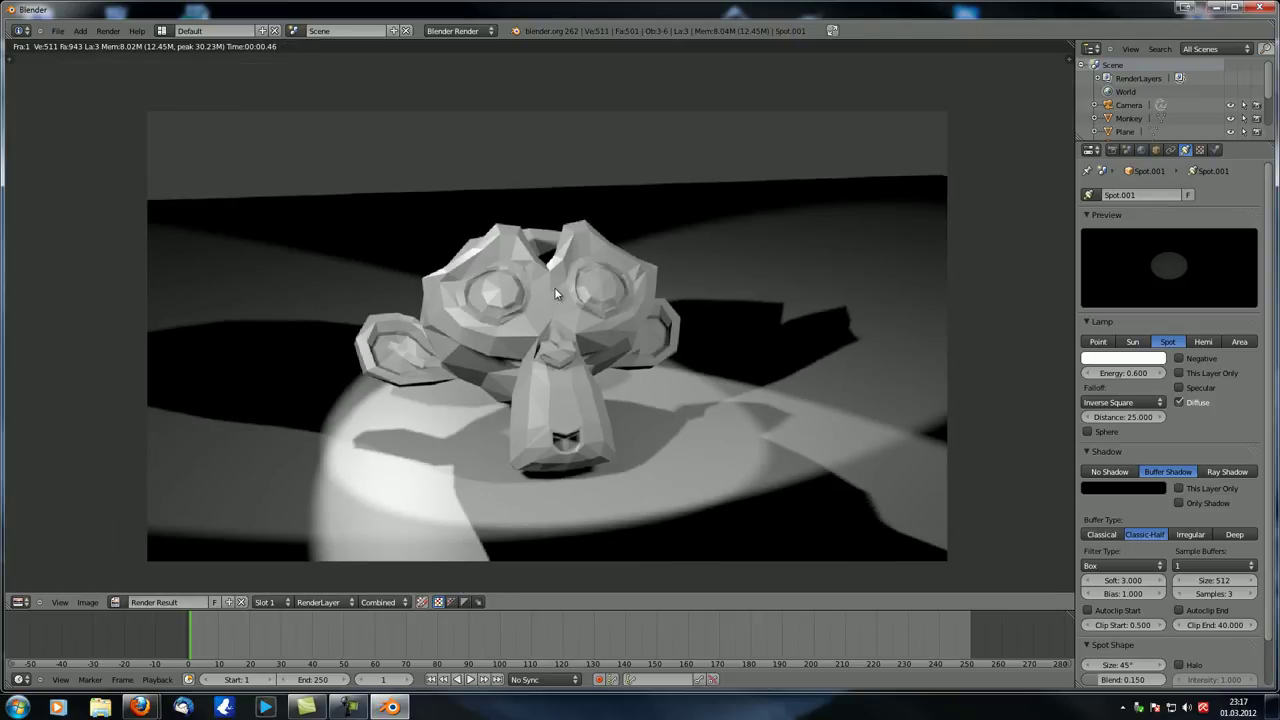
scroll(557, 240, up, 1)
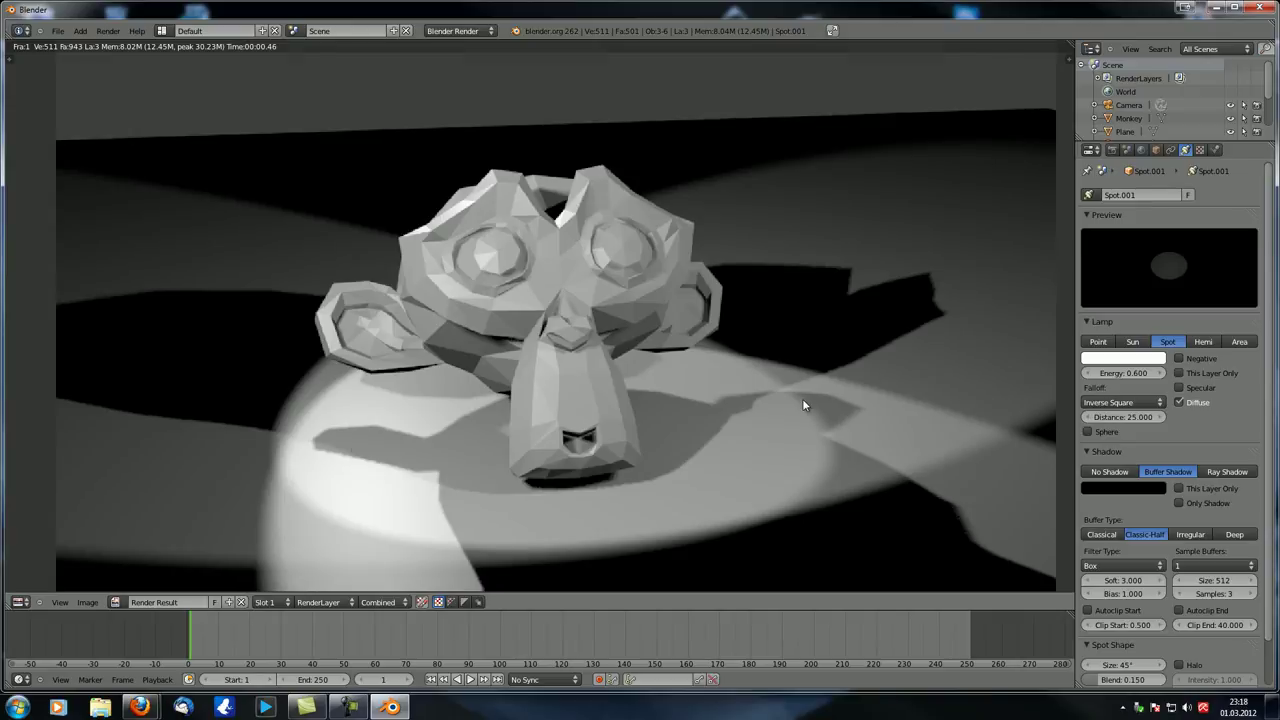
key(Escape)
Step: Move the ground plane to another layer and render the monkey head without it
right_click(755, 435)
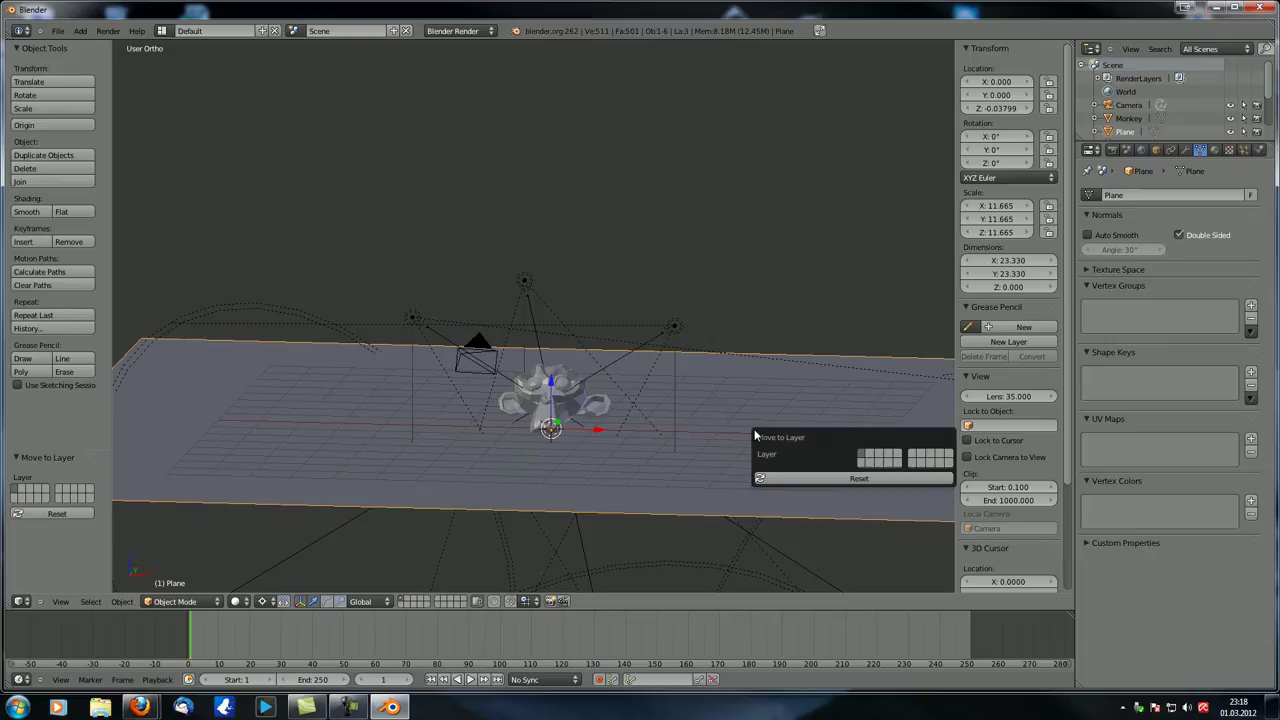
click(873, 464)
key(F12)
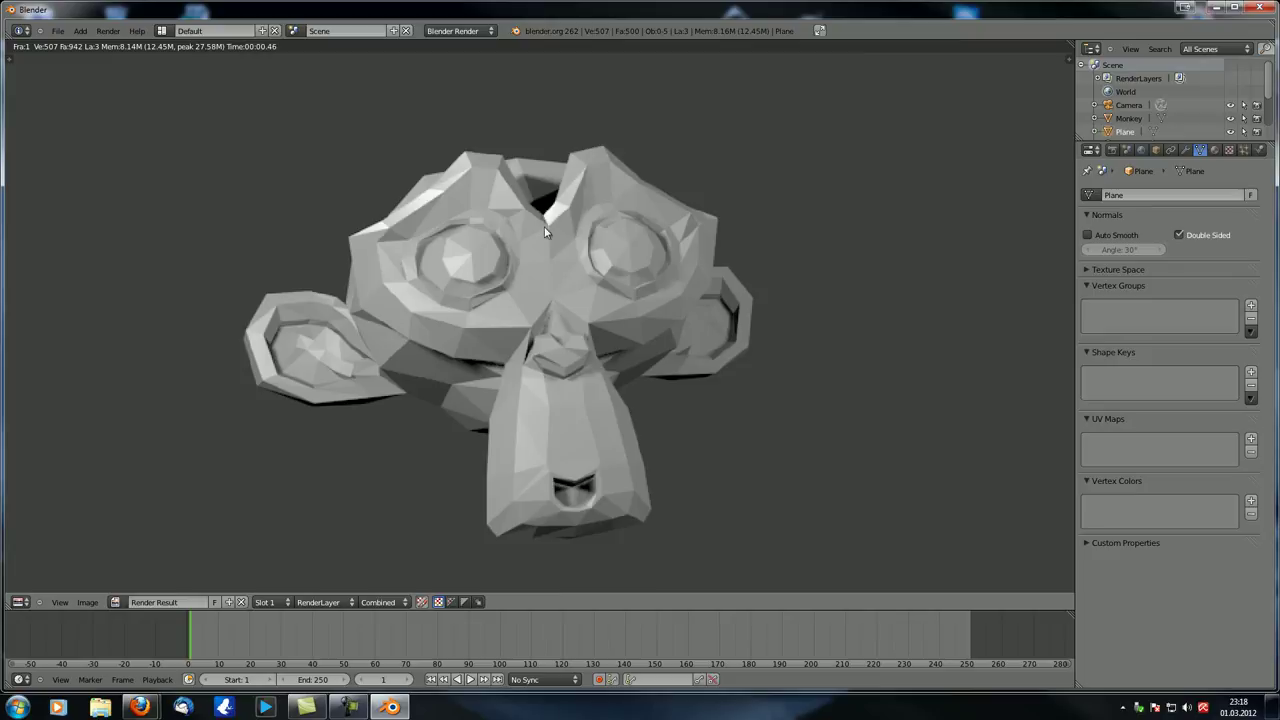
key(Escape)
Step: Change the 0.6-energy spot lamp to a Hemi lamp, set its energy to 0.3, and test-render both changes
middle_drag(533, 278, 840, 366)
right_click(611, 338)
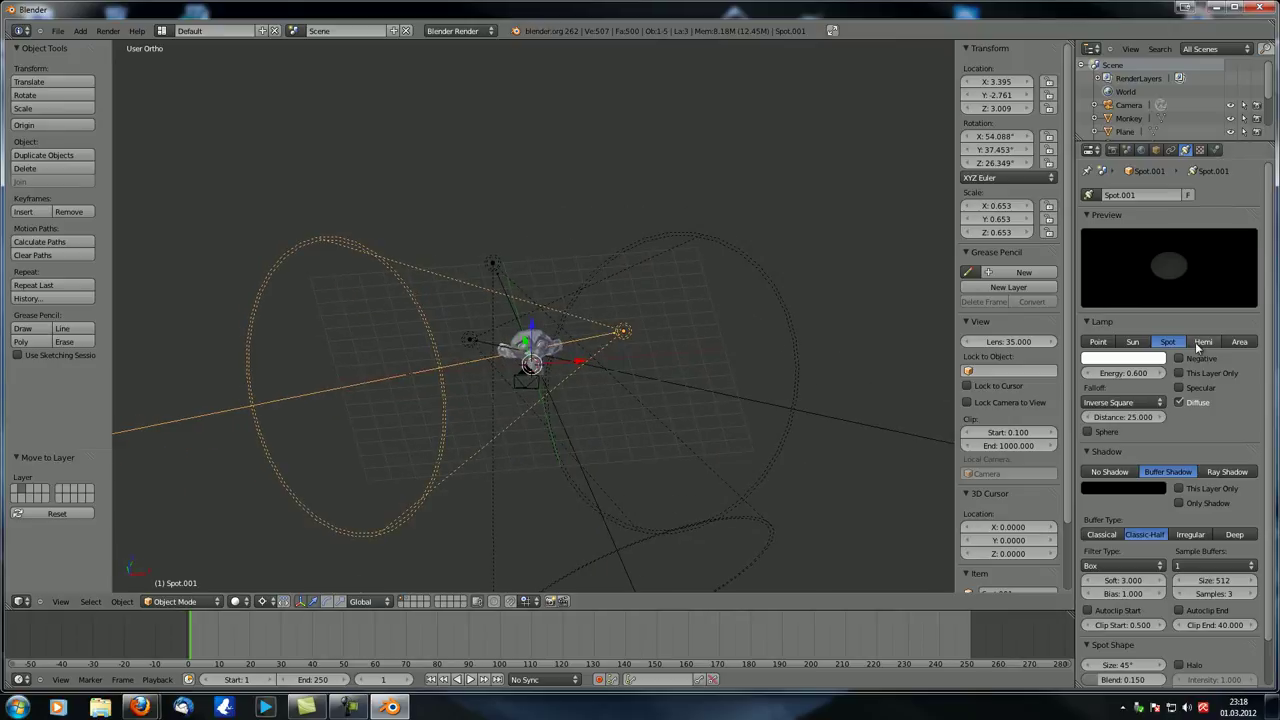
click(1203, 342)
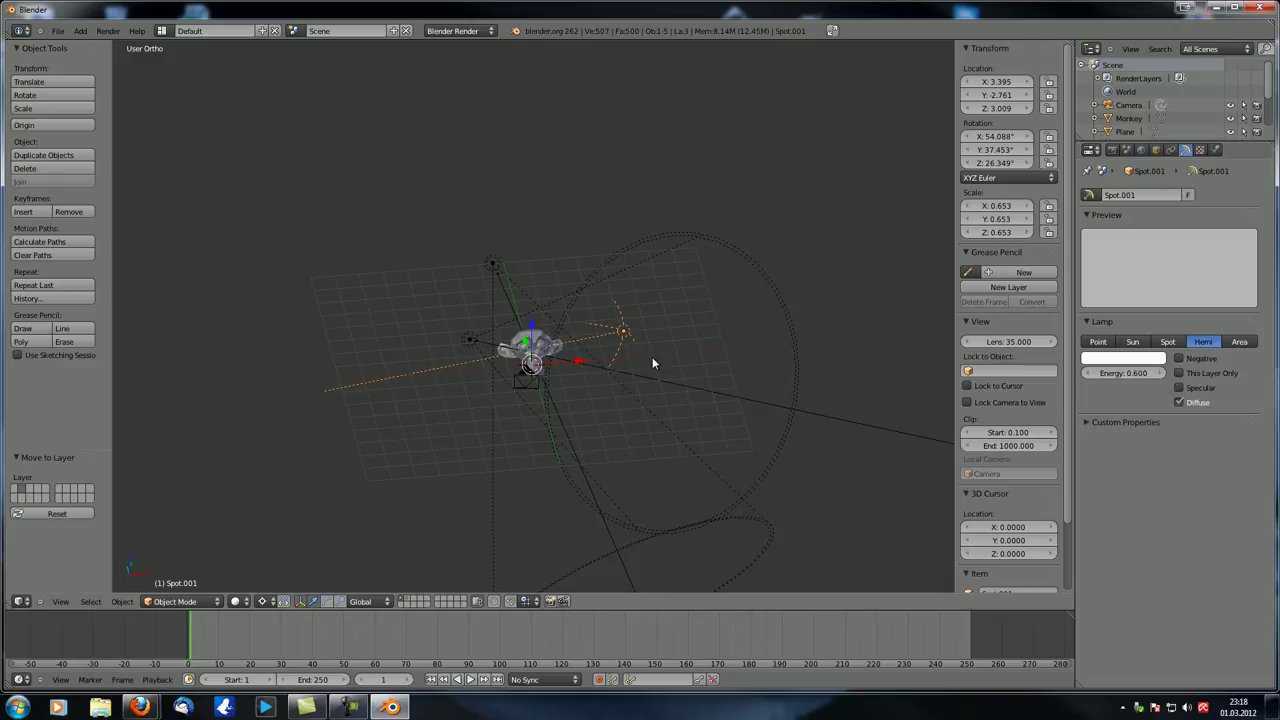
key(F12)
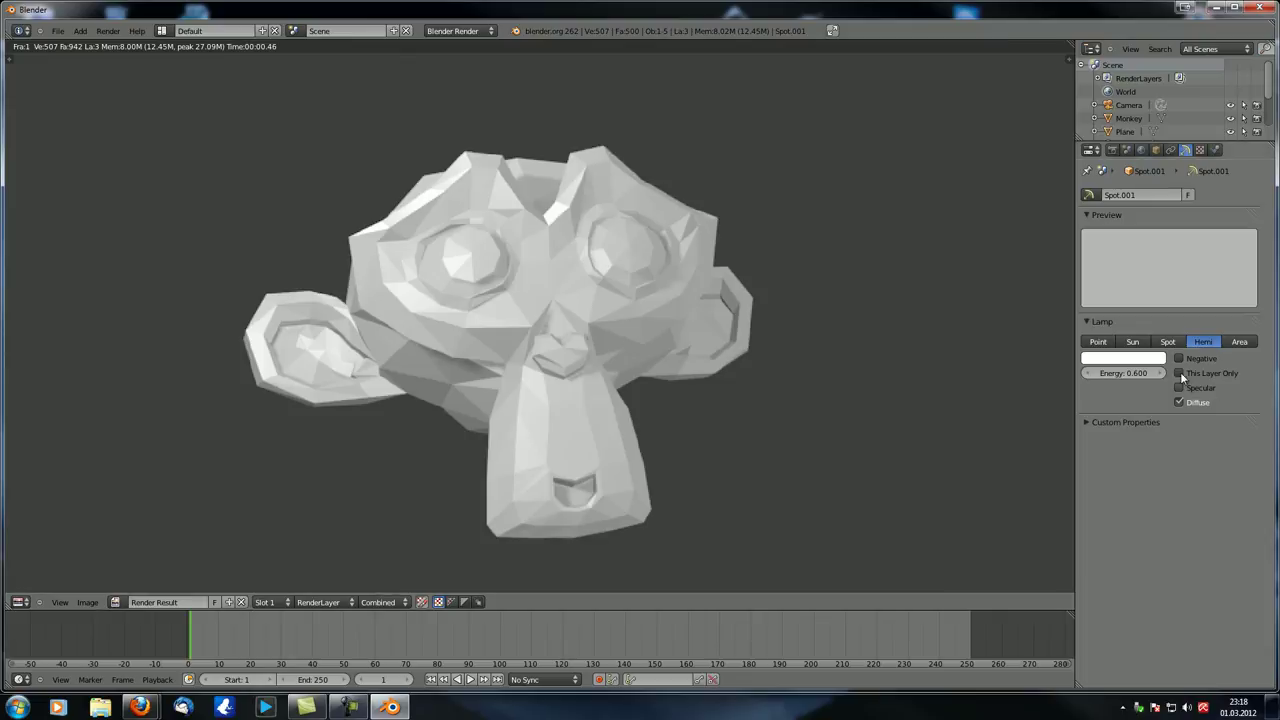
drag(1124, 371, 1070, 371)
key(F12)
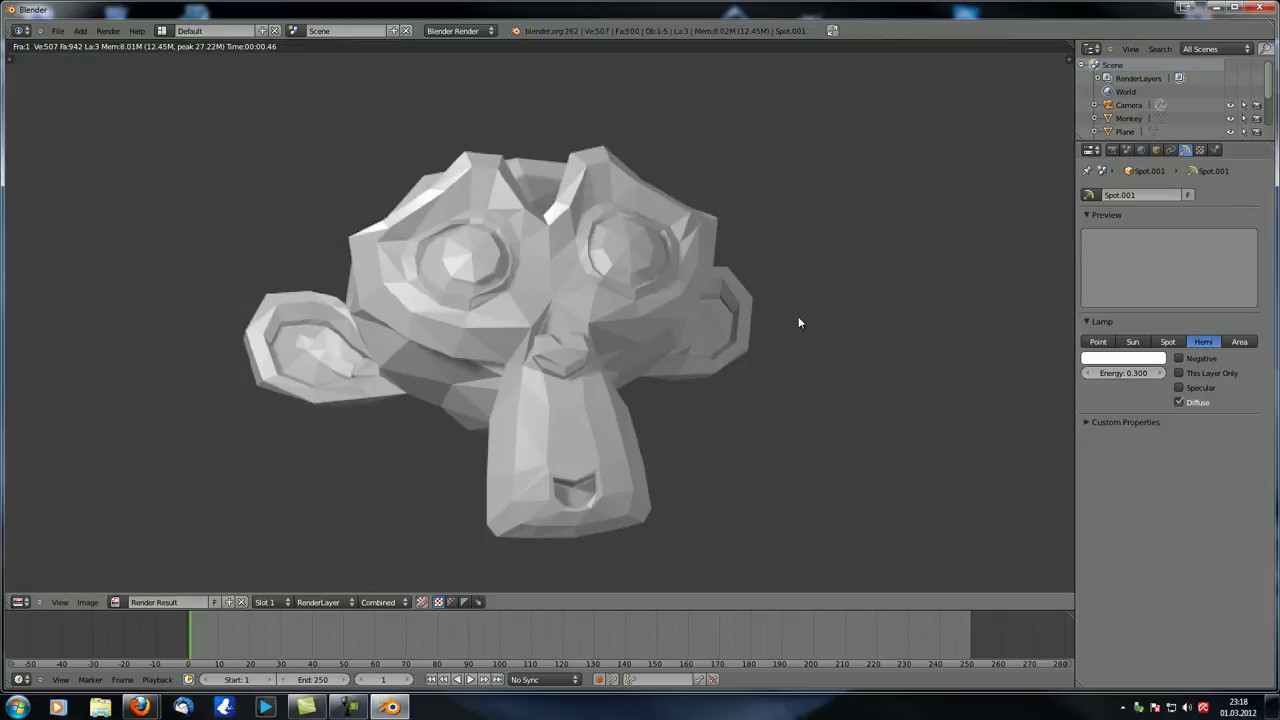
Step: Set the energy of the spot lamp in front of the monkey head to 2 and test-render the brighter light
scroll(634, 373, up, 1)
scroll(634, 373, down, 1)
key(Escape)
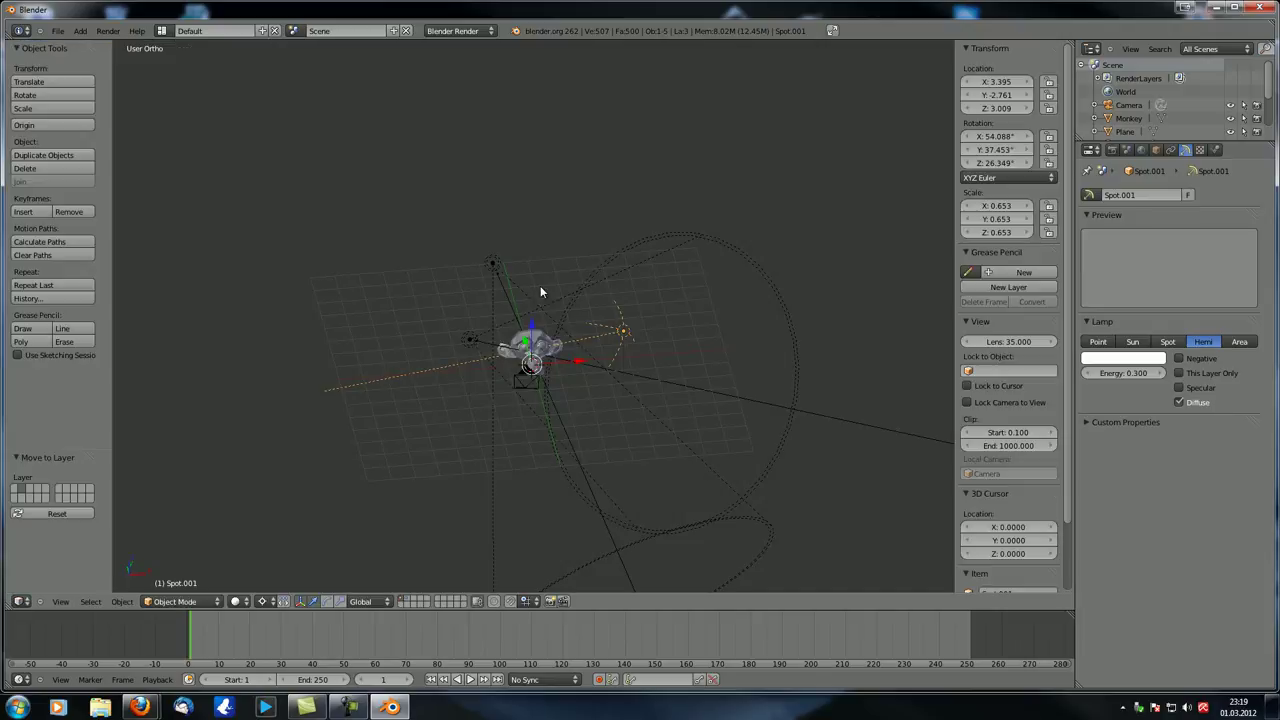
right_click(470, 340)
click(1131, 374)
text(2)
key(Return)
key(F12)
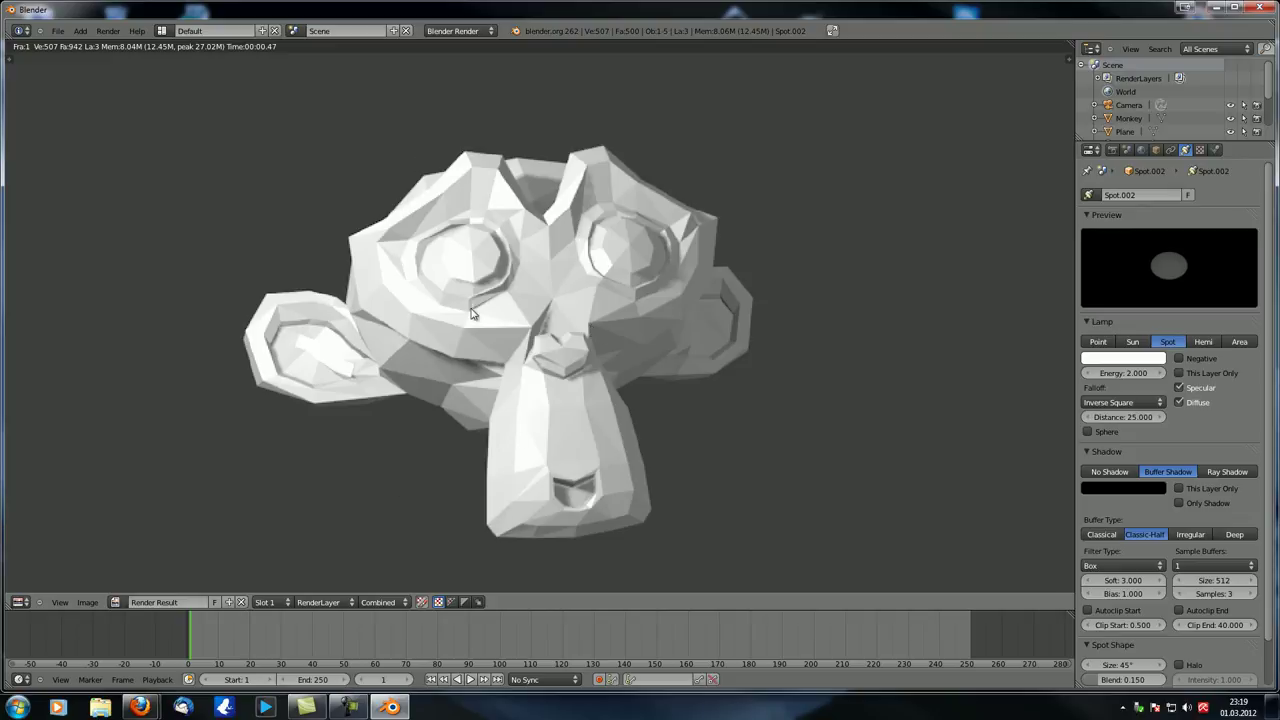
key(Escape)
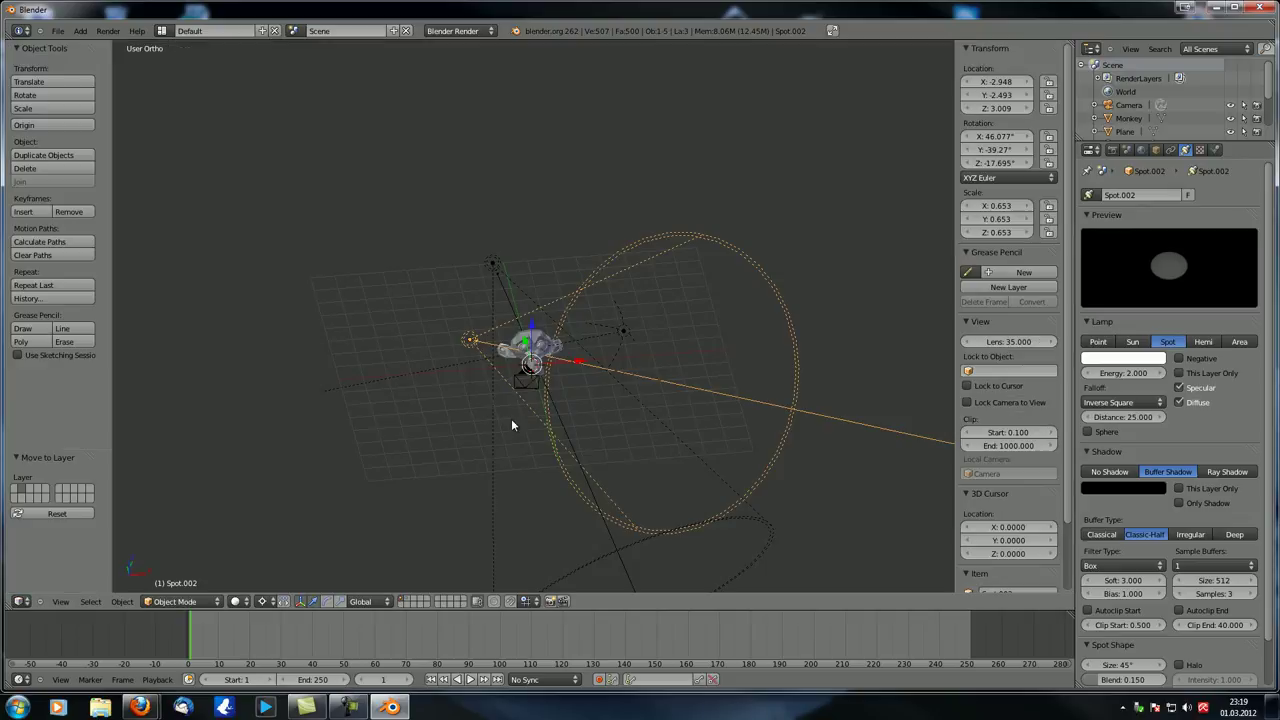
Step: Change the spot lamp behind the monkey head to a Hemi lamp and render the result
middle_drag(540, 400, 569, 343)
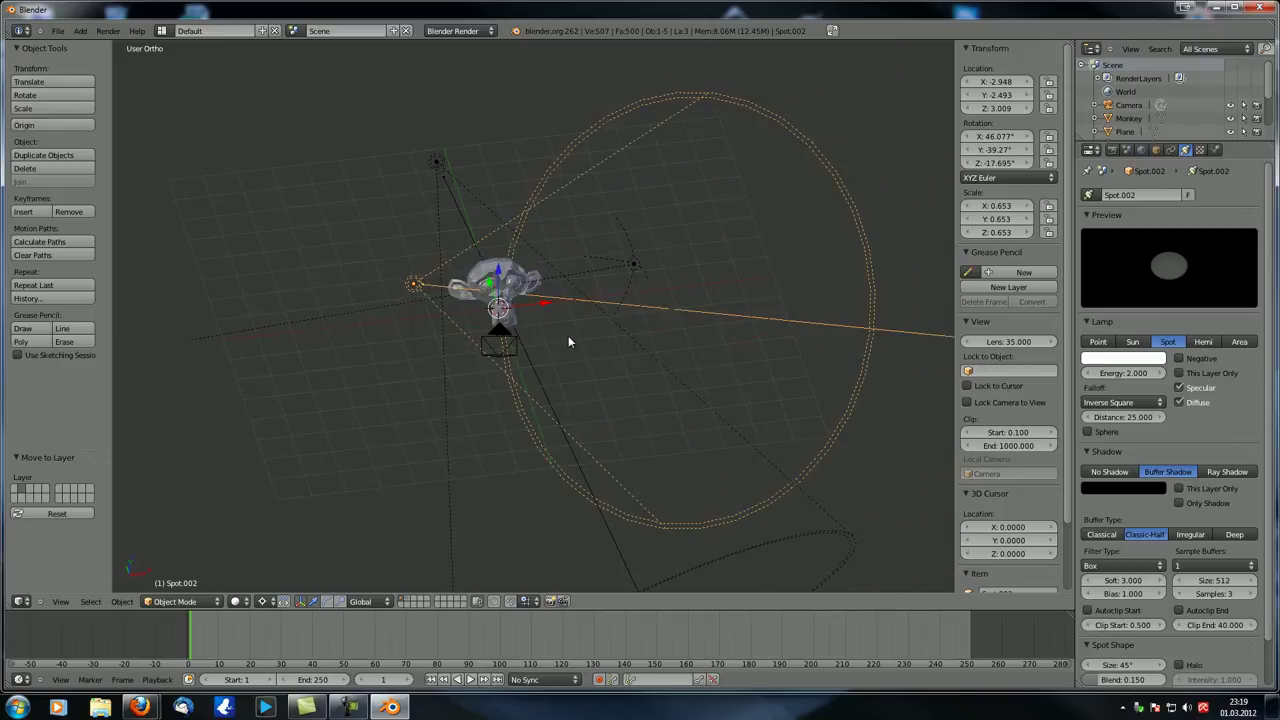
right_click(441, 166)
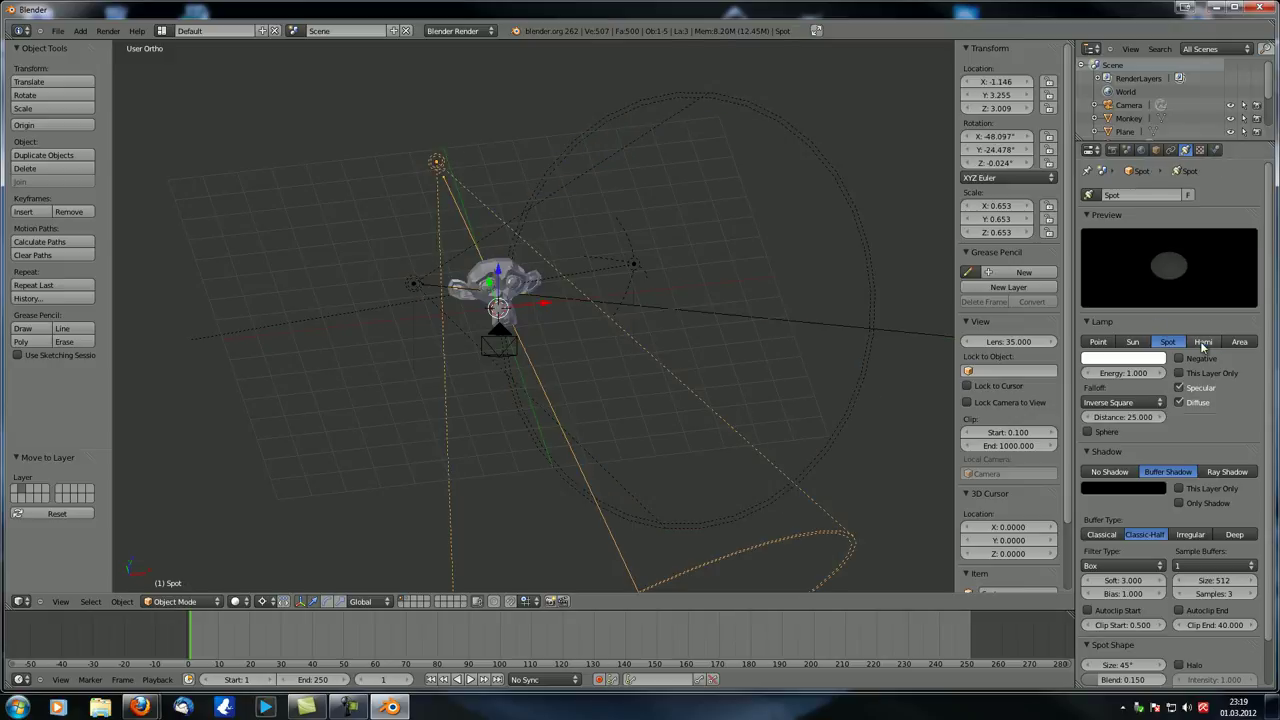
click(1203, 341)
key(F12)
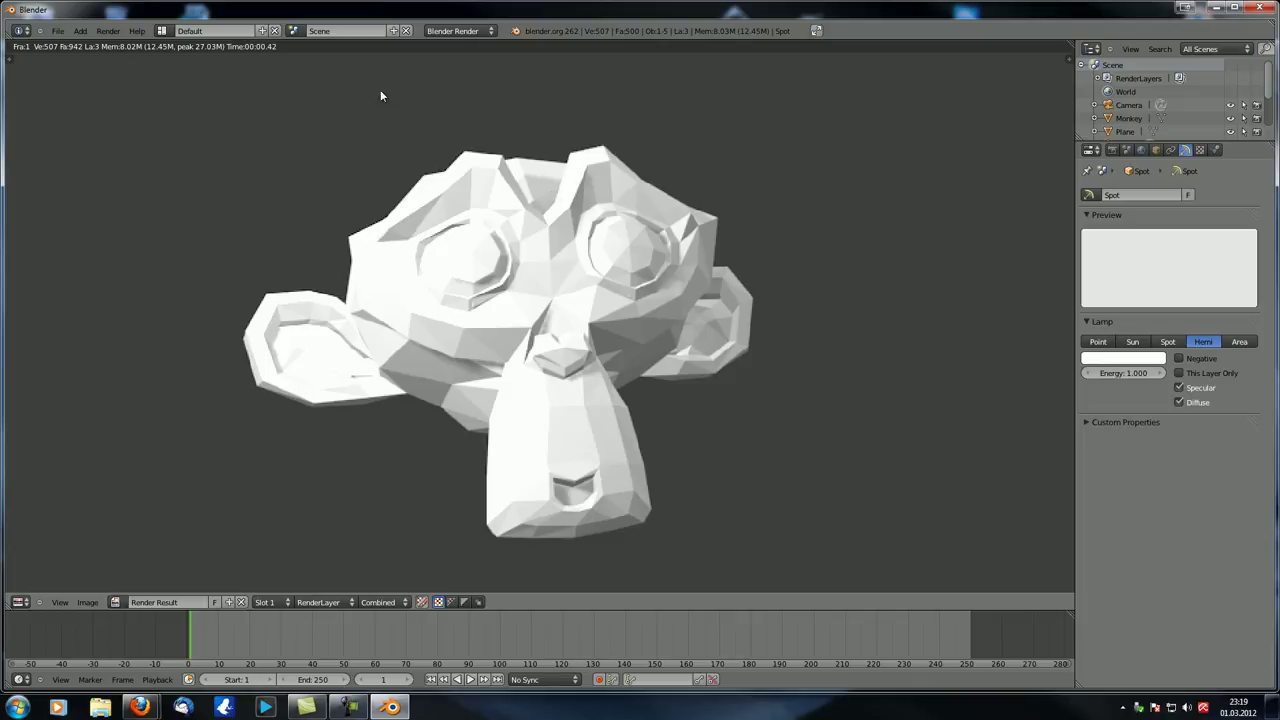
middle_drag(575, 388, 598, 348)
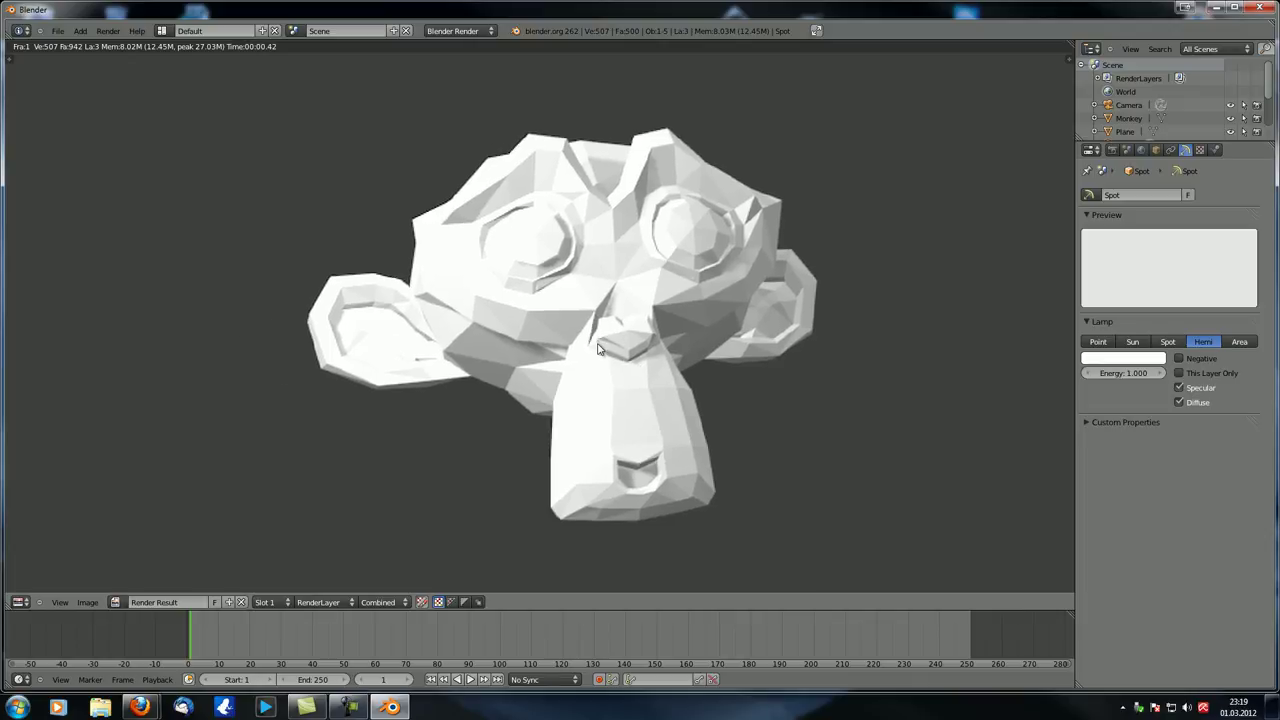
key(Escape)
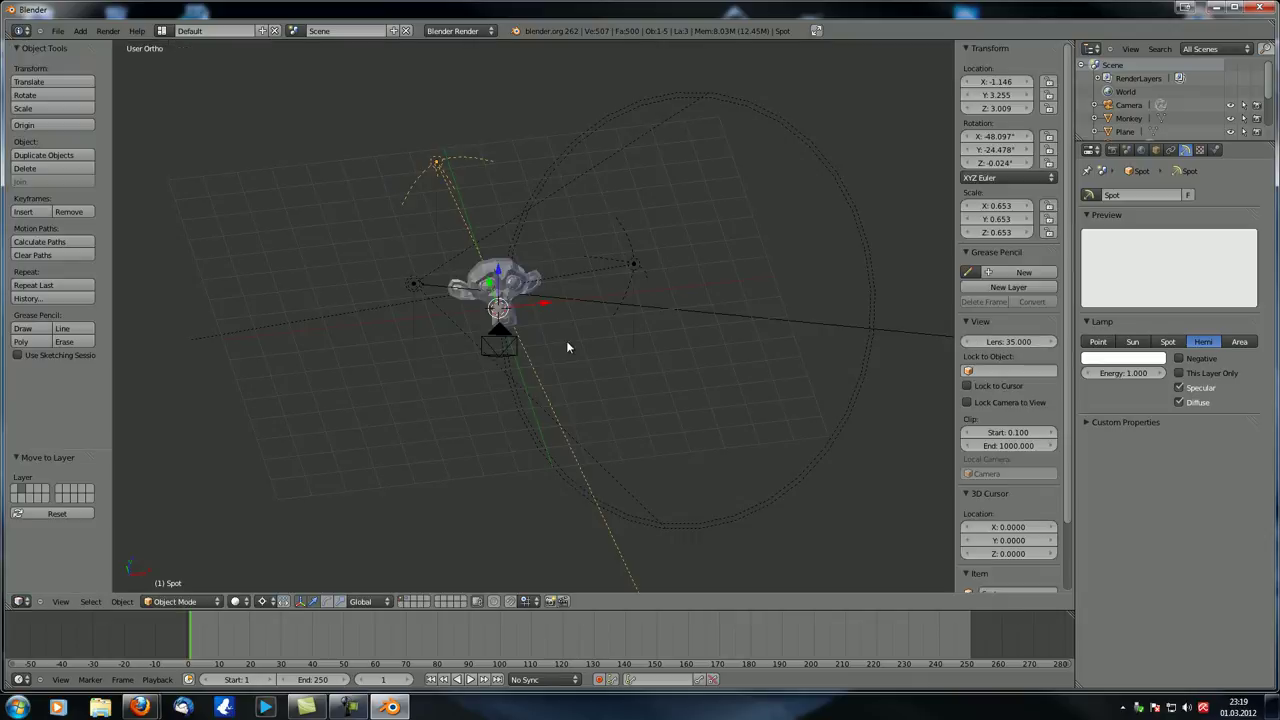
Step: Tint the remaining spot lamp a warm light orange with hue about 0.097 and saturation about 0.374
right_click(381, 330)
middle_drag(433, 375, 522, 300)
scroll(434, 358, up, 3)
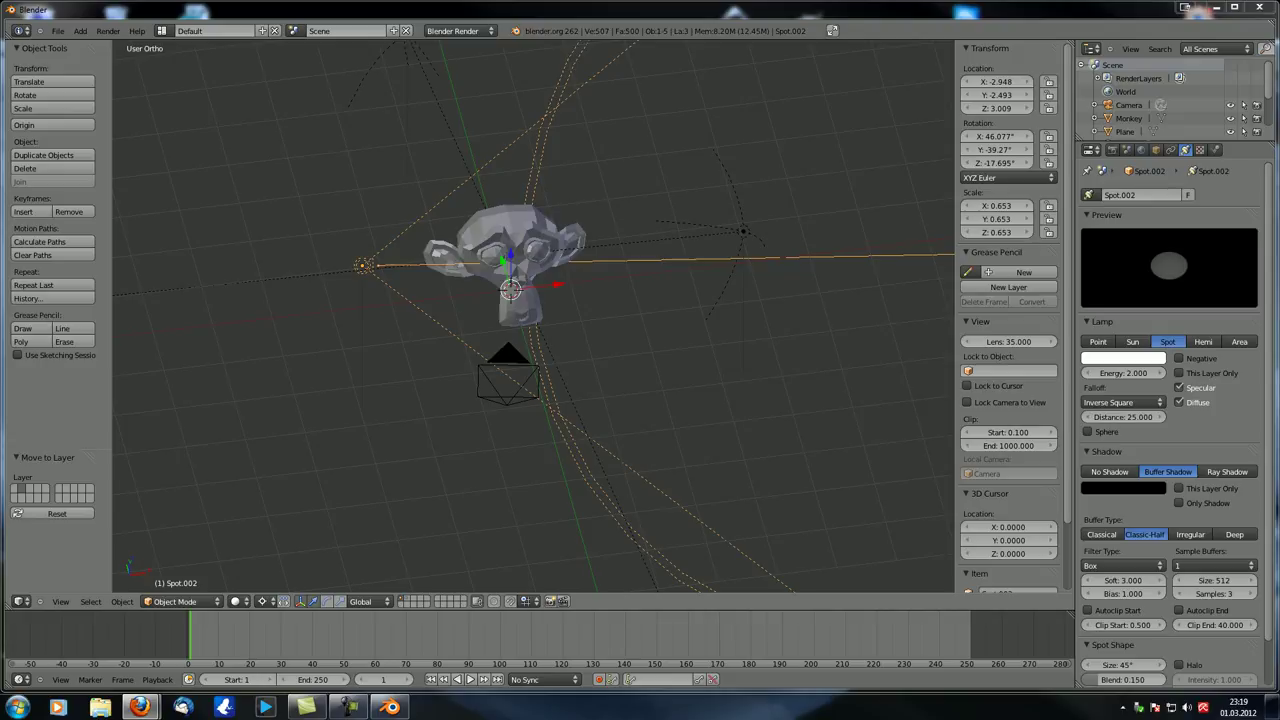
middle_drag(445, 338, 437, 318)
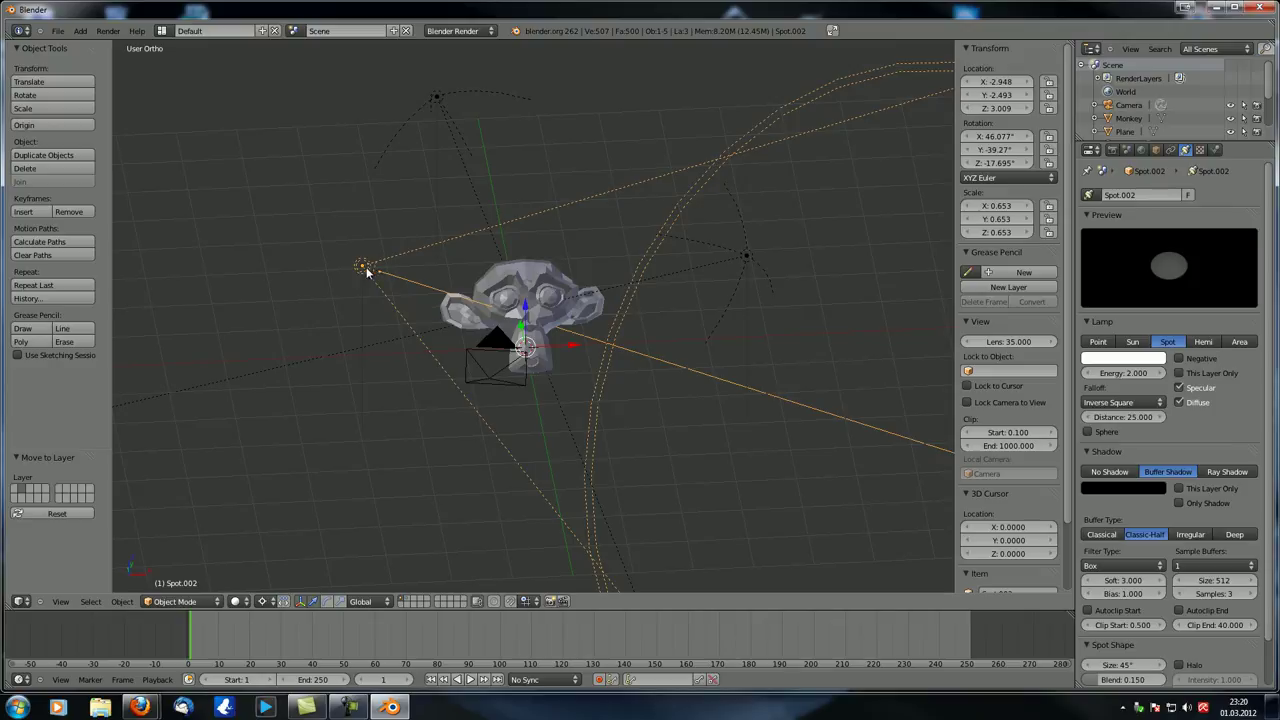
click(1125, 358)
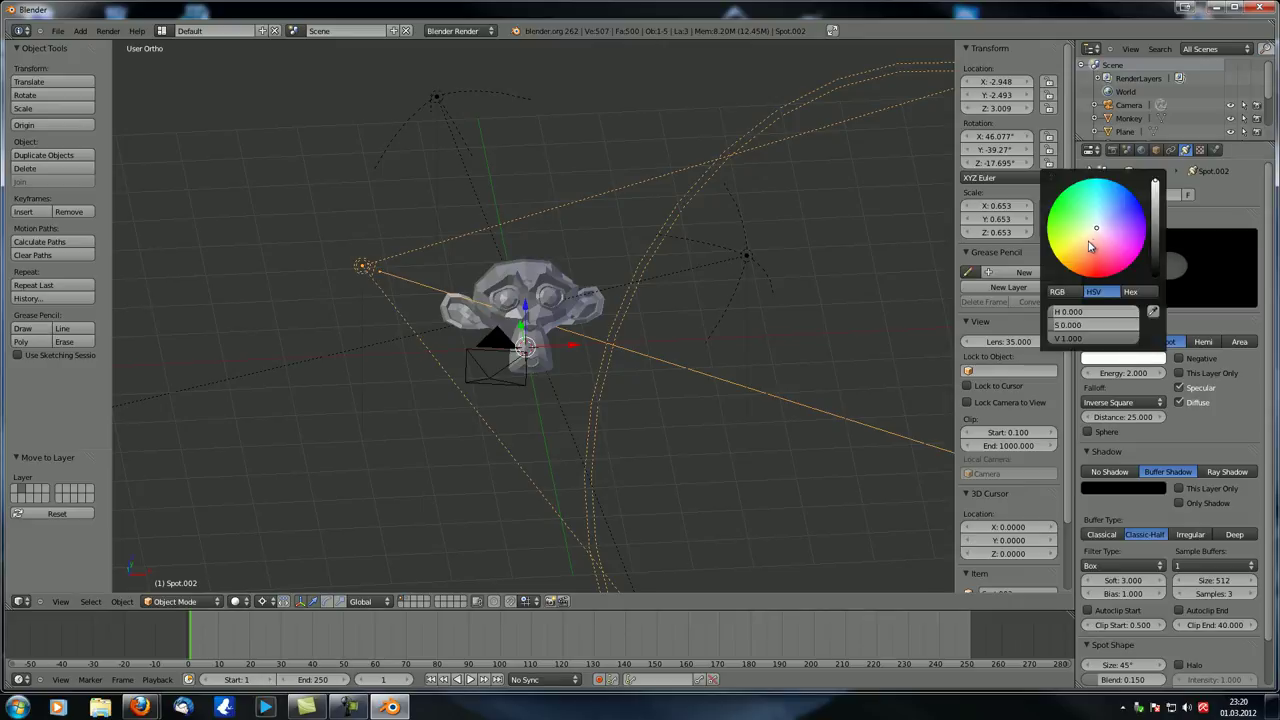
mouse_move(1095, 246)
mouse_down()
mouse_move(1063, 318)
mouse_move(1085, 242)
mouse_up()
Step: Tint the 0.3-energy Hemi lamp pale blue with hue 0.619 and saturation about 0.236, and render the scene
right_click(745, 258)
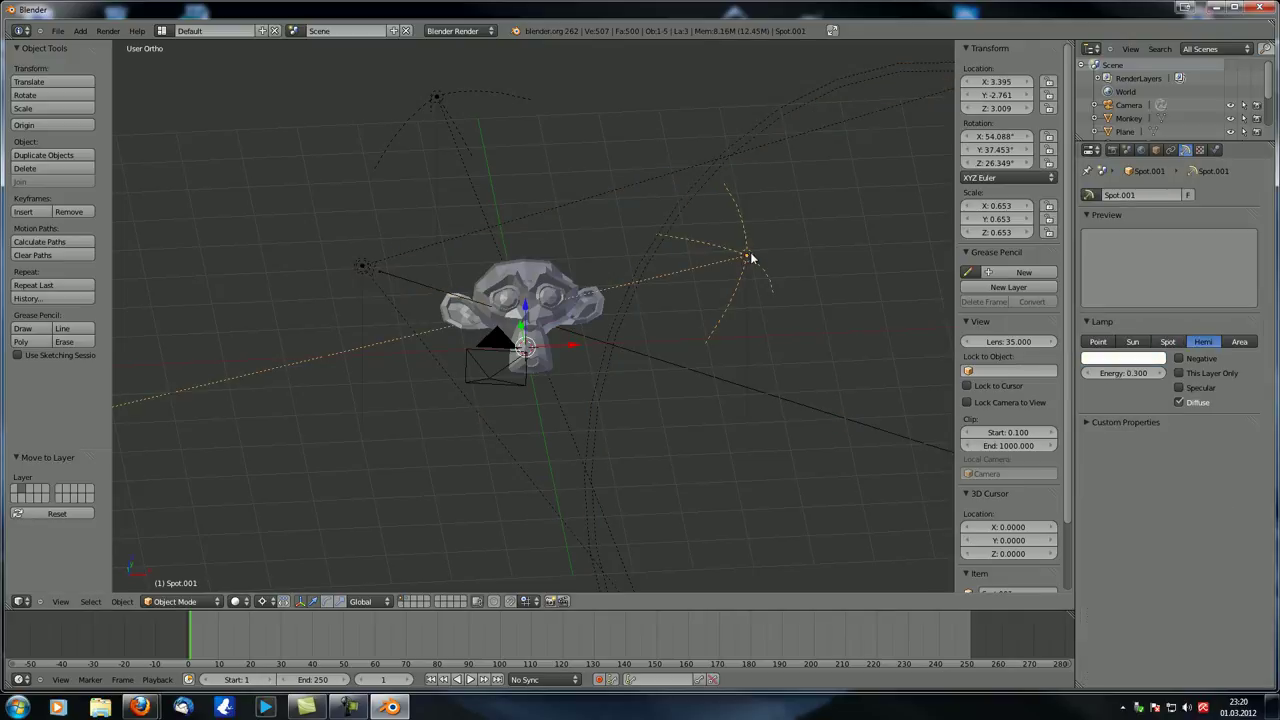
click(1122, 359)
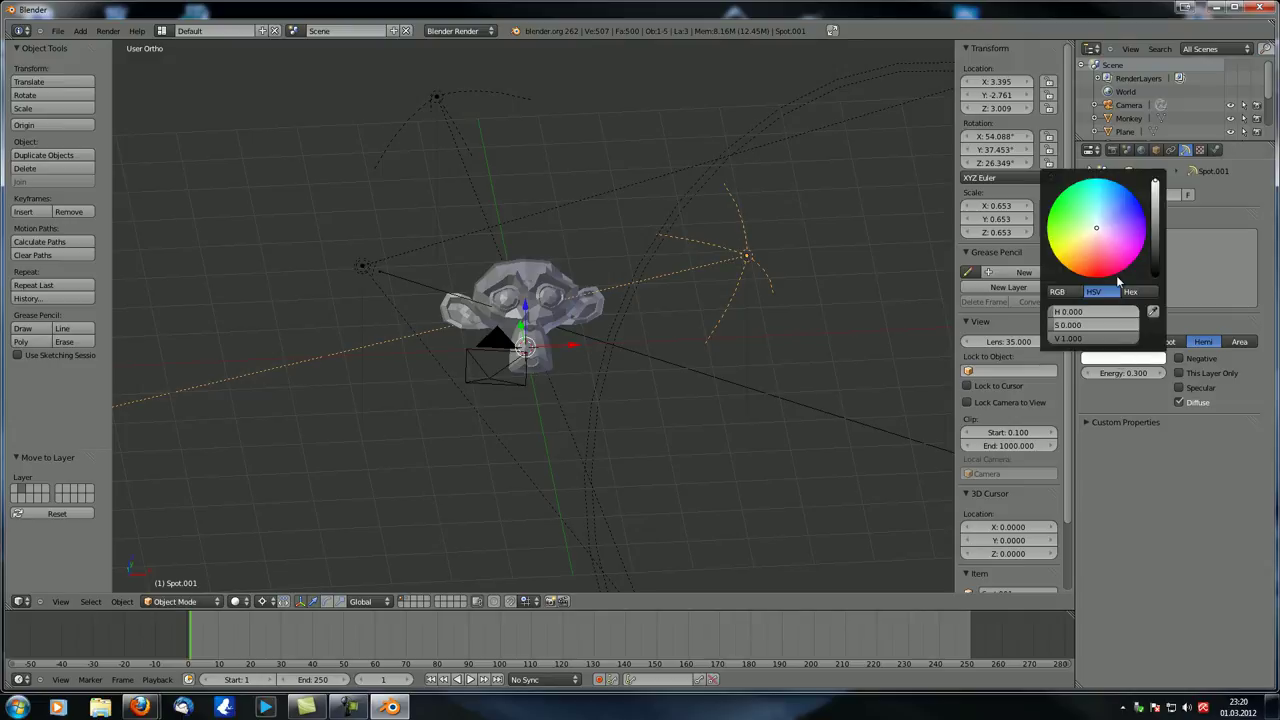
click(1104, 219)
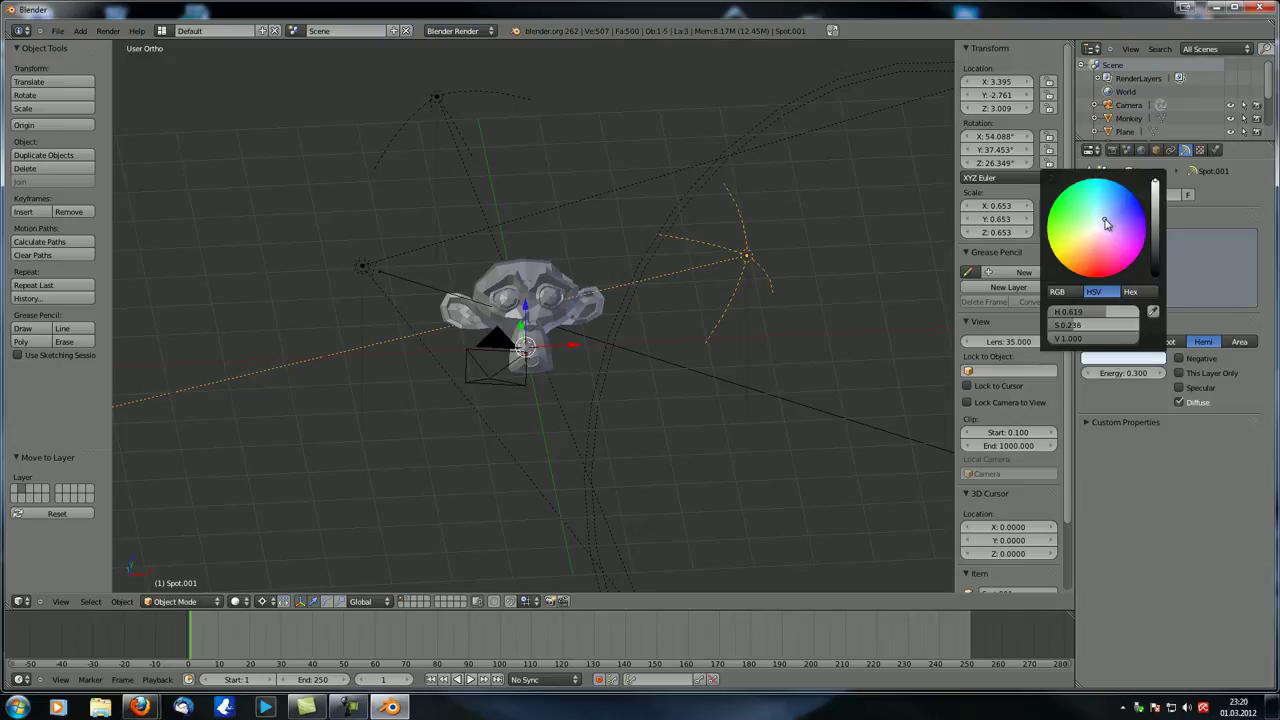
key(F12)
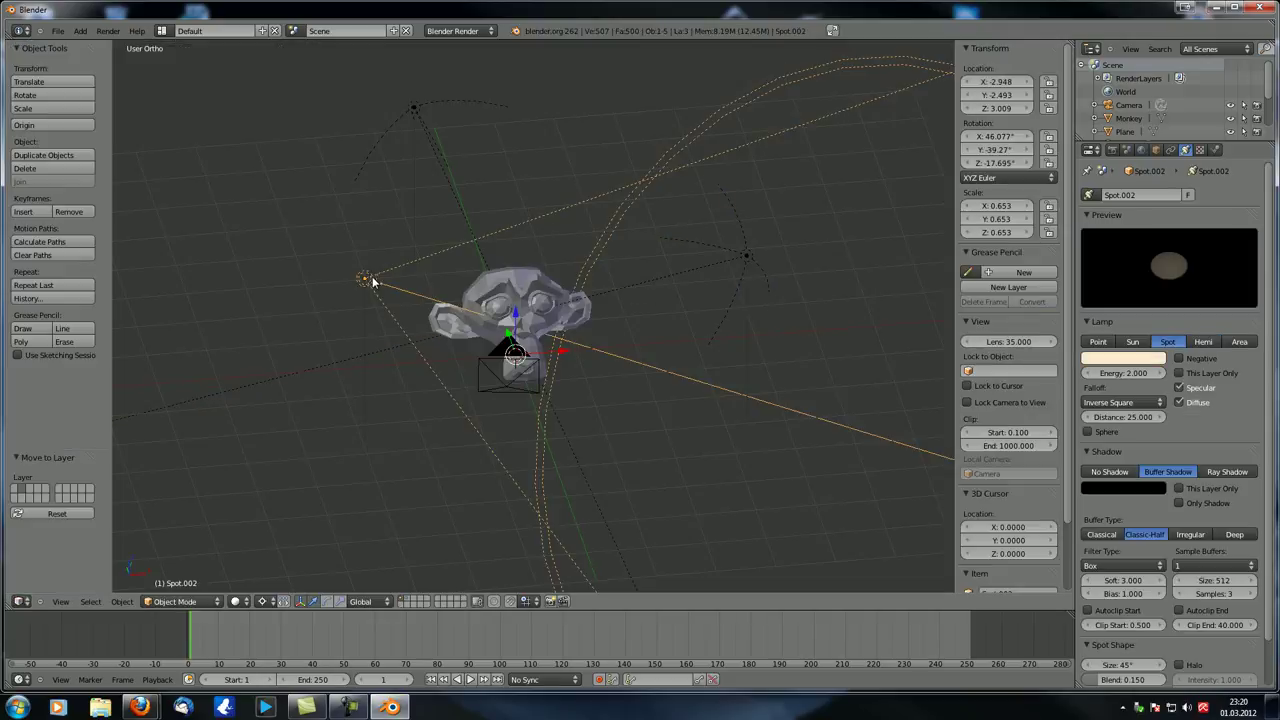
Step: Set the warm spot lamp's energy to 1.3, render the scene, and examine the warm and cool light on the head
click(1138, 375)
text(1)
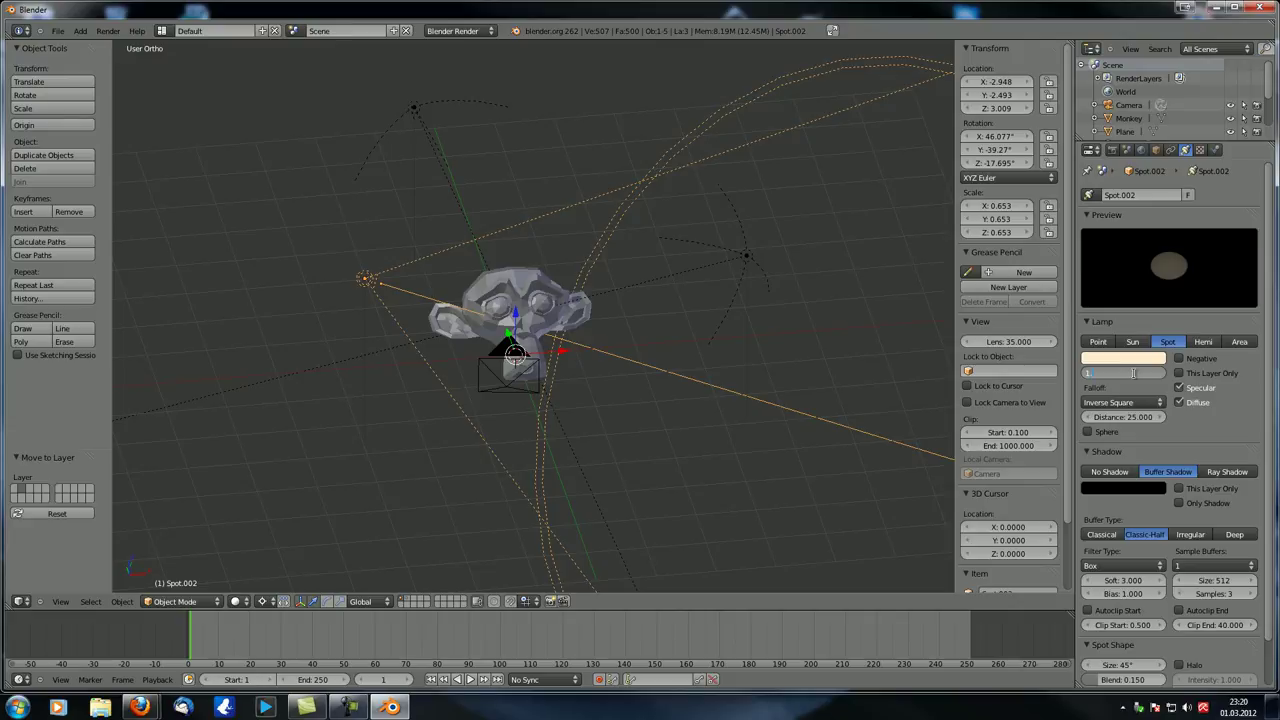
key(Return)
key(F12)
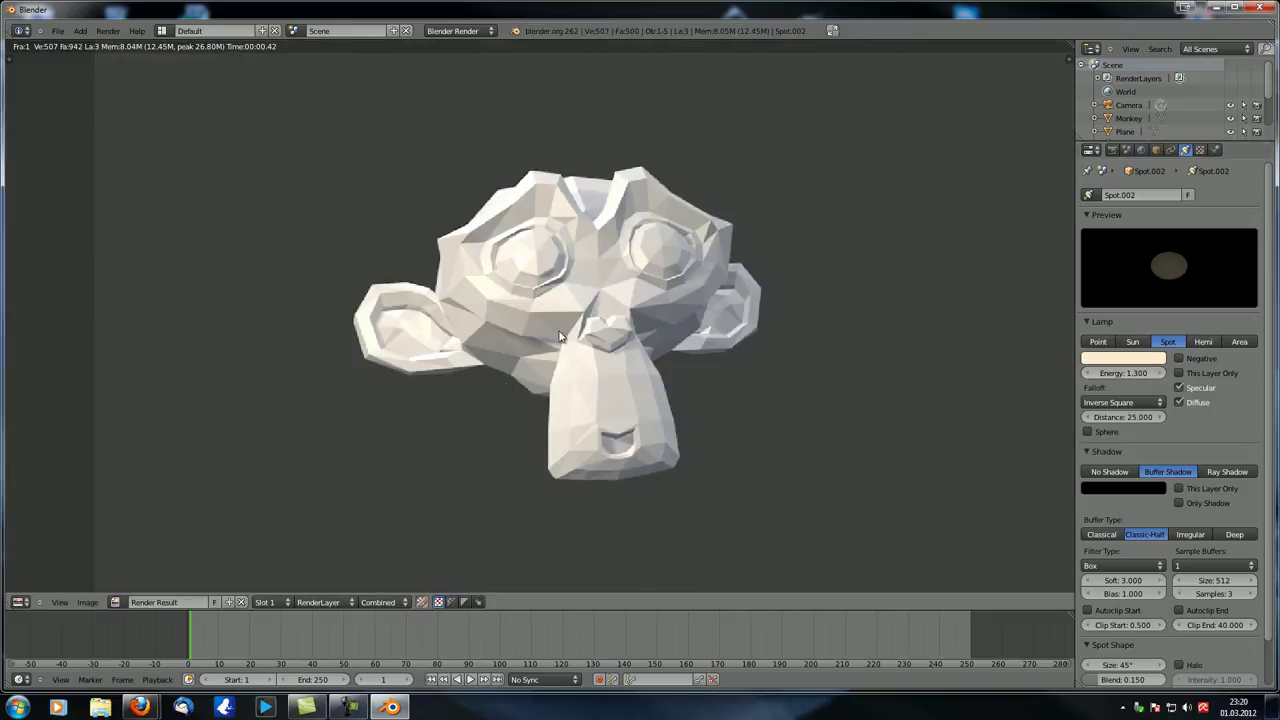
scroll(645, 413, down, 2)
scroll(635, 388, up, 1)
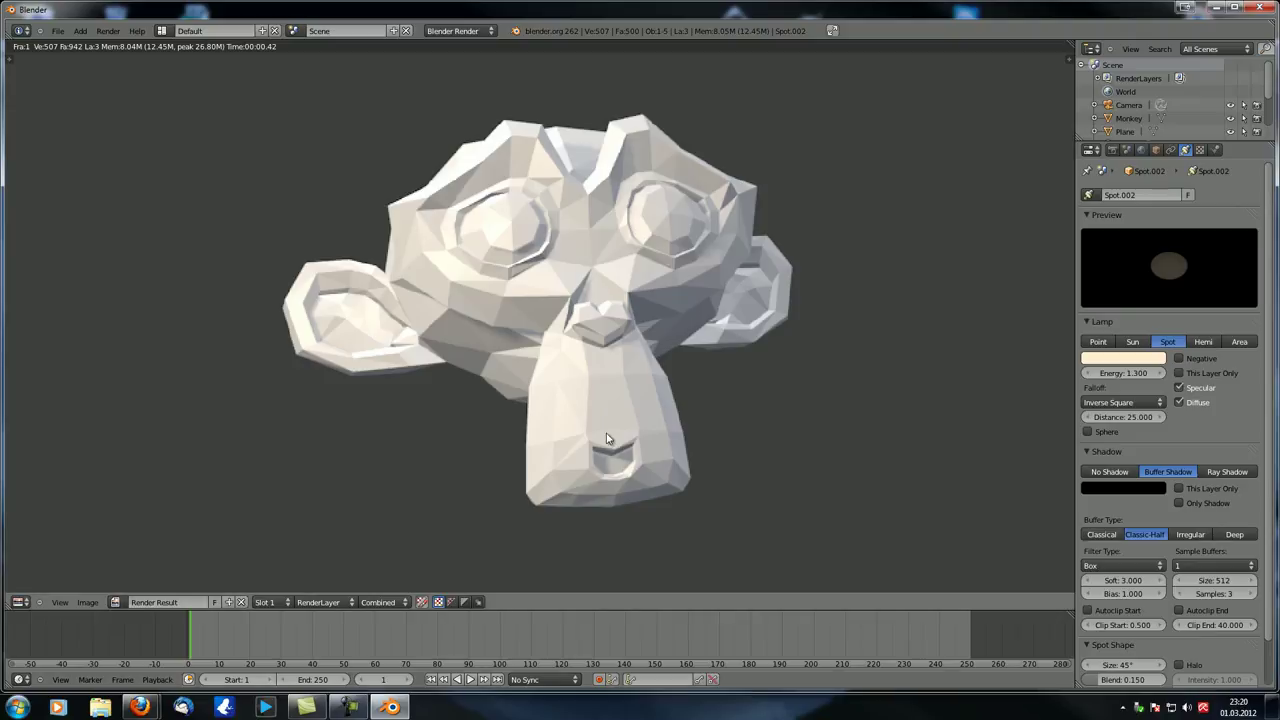
key(Escape)
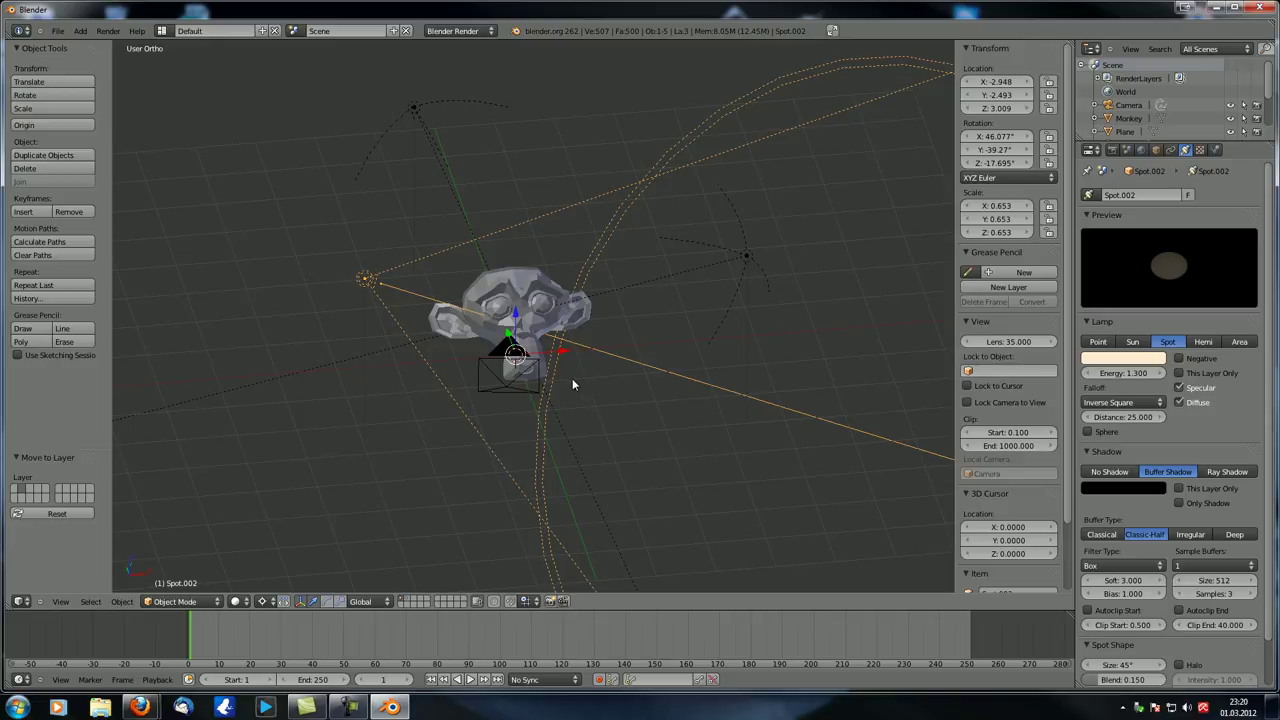
mouse_move(572, 378)
middle_down()
mouse_move(571, 406)
mouse_move(552, 391)
mouse_move(558, 378)
middle_up()
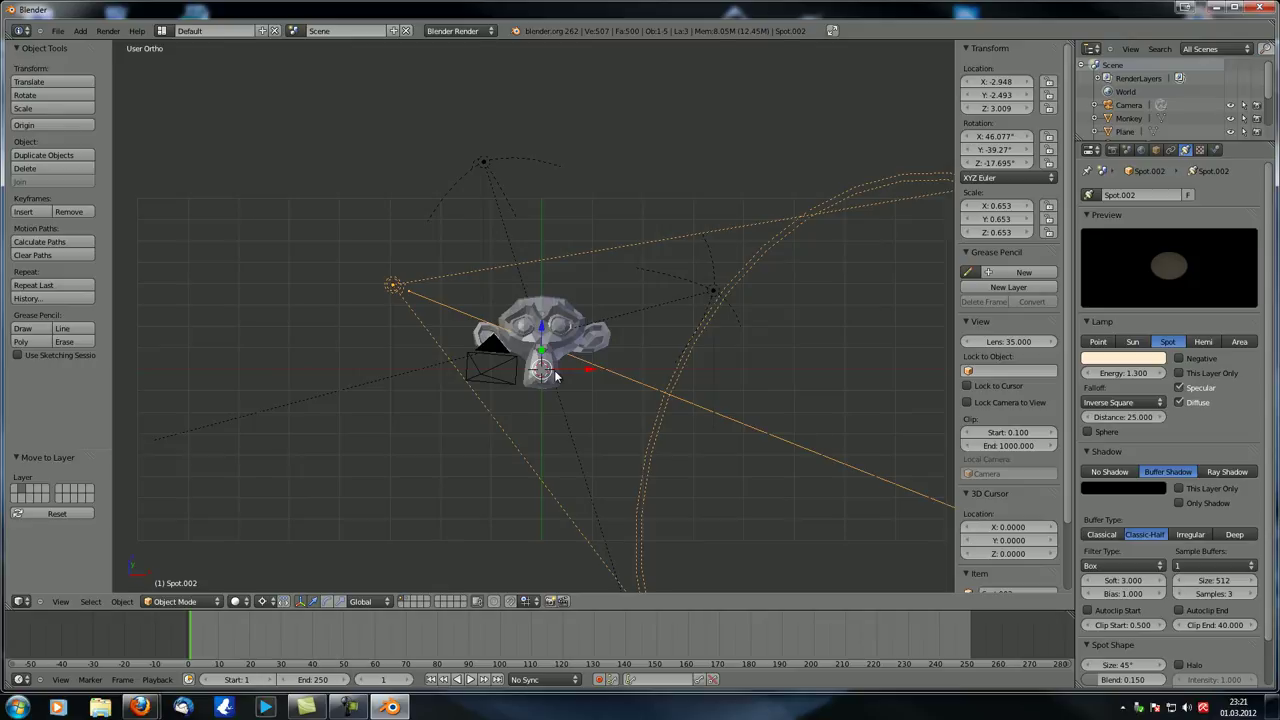
key(F12)
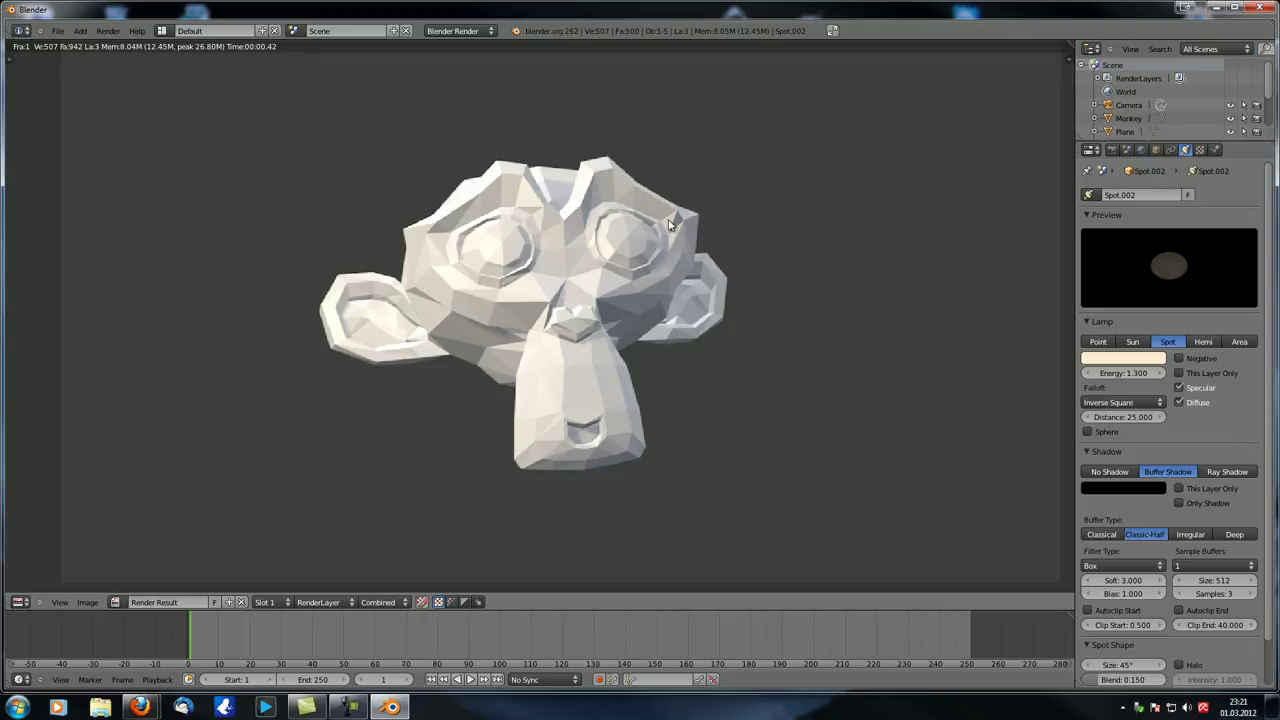
key(Escape)
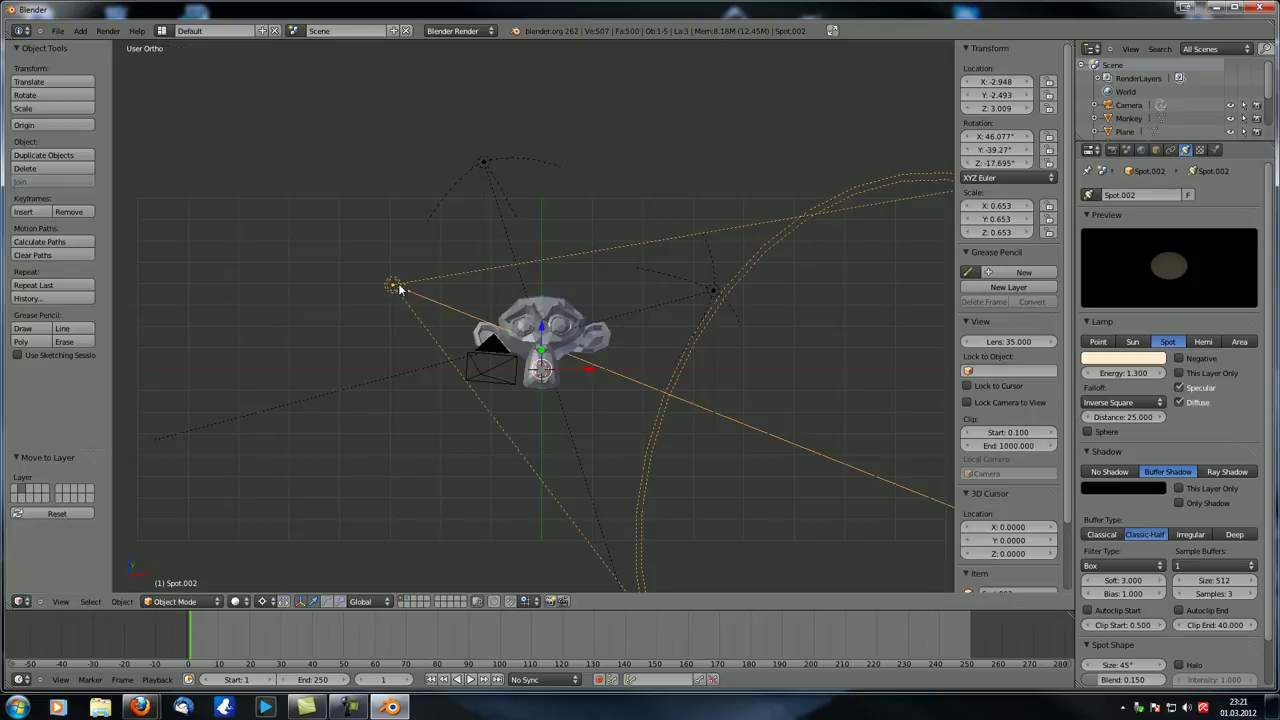
Step: Reset the front spot lamp and front Hemi lamp to white by setting their colour saturation to 0
click(1142, 364)
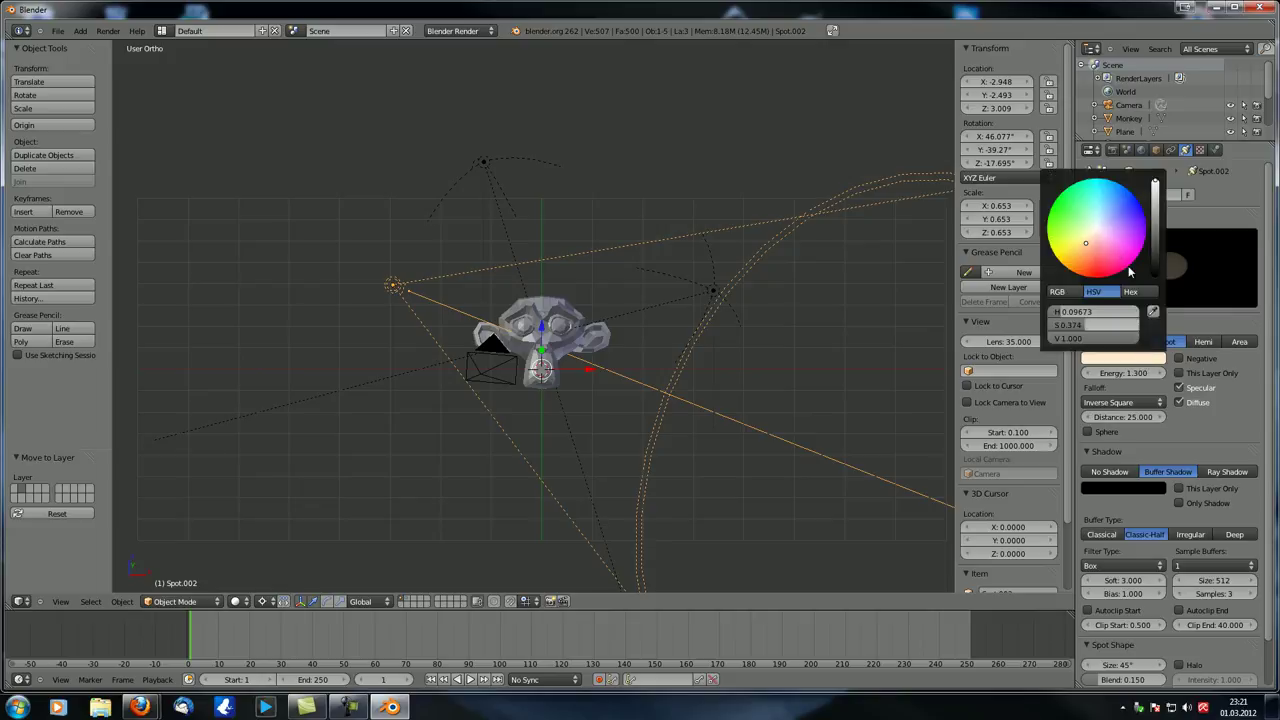
drag(1094, 325, 1055, 325)
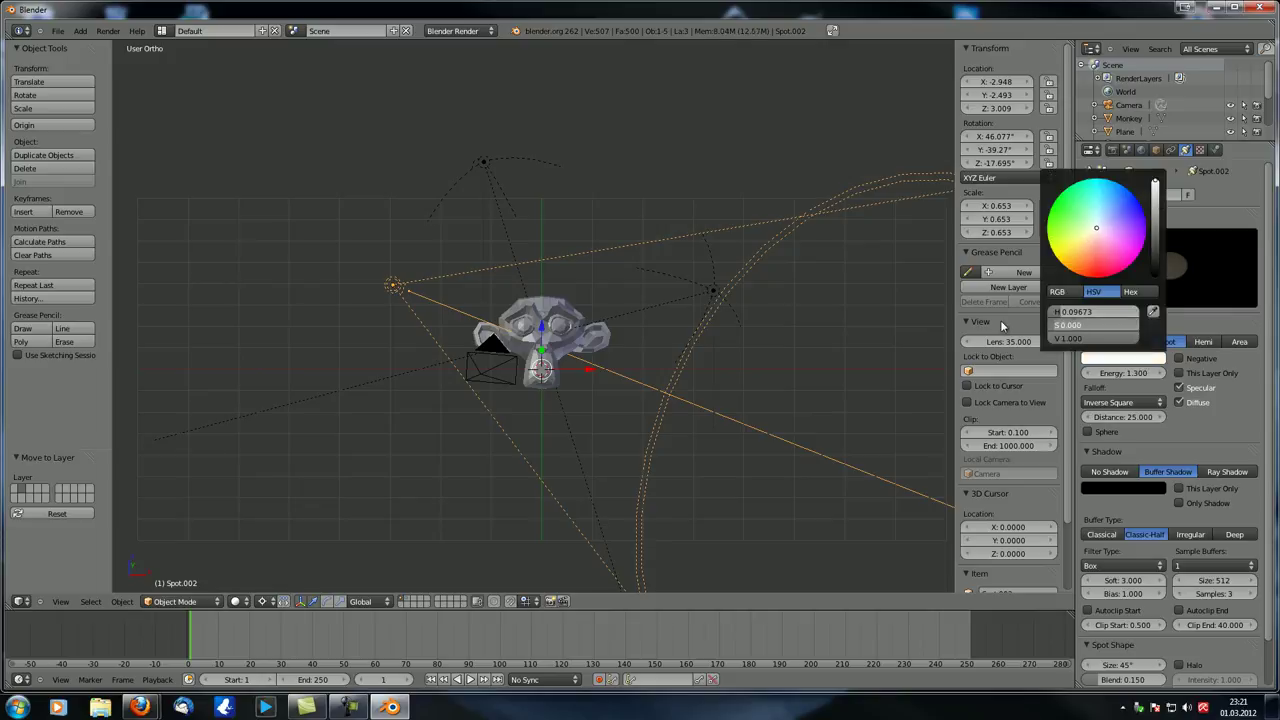
right_click(712, 292)
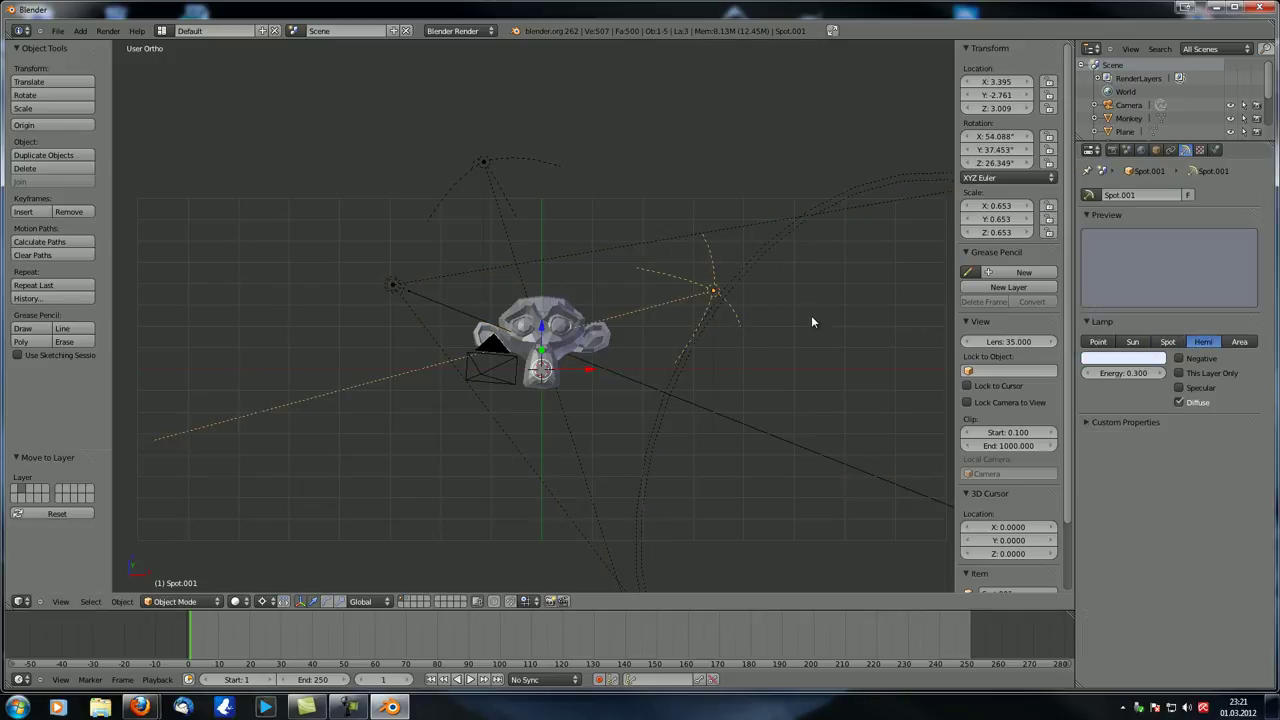
click(1122, 358)
drag(1072, 327, 1055, 327)
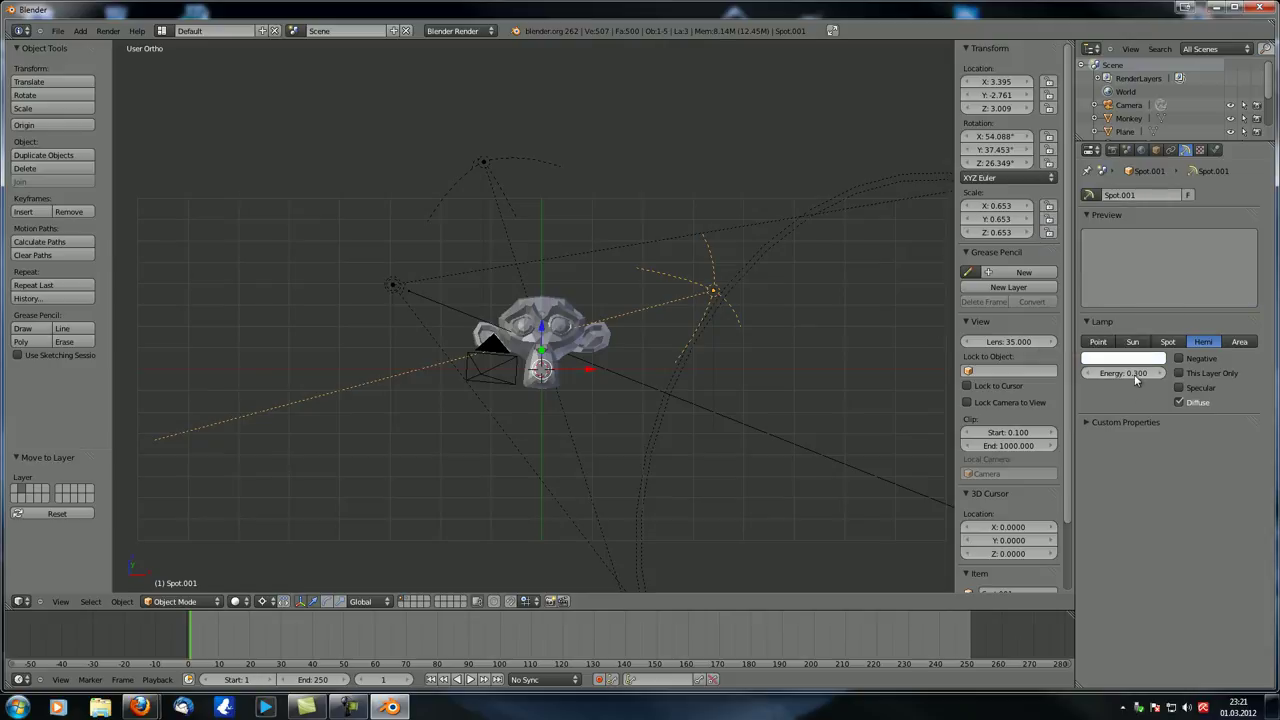
Step: Set the front Hemi lamp's energy to 0.05 and the spot lamp's energy to 0.1, and test-render both changes
text(0.05)
key(Return)
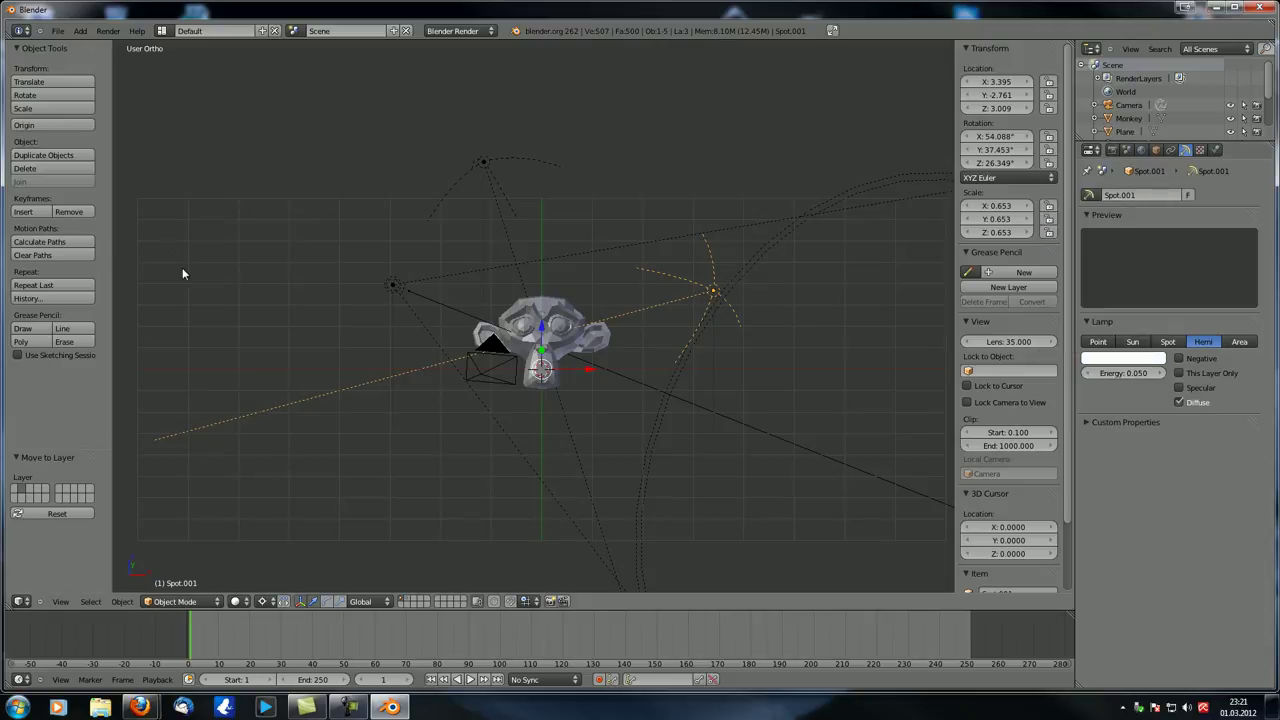
right_click(393, 286)
click(1120, 373)
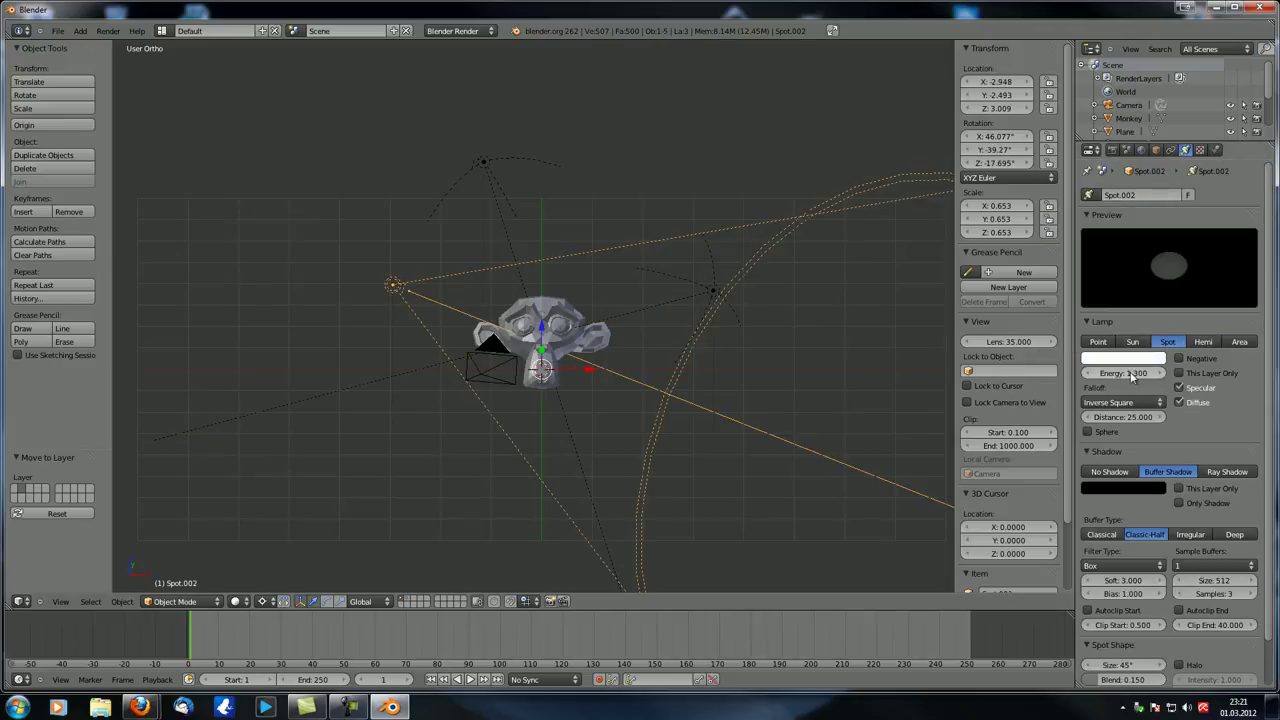
text(0.1)
key(Return)
mouse_move(530, 300)
middle_down()
mouse_move(490, 300)
mouse_move(514, 305)
middle_up()
key(F12)
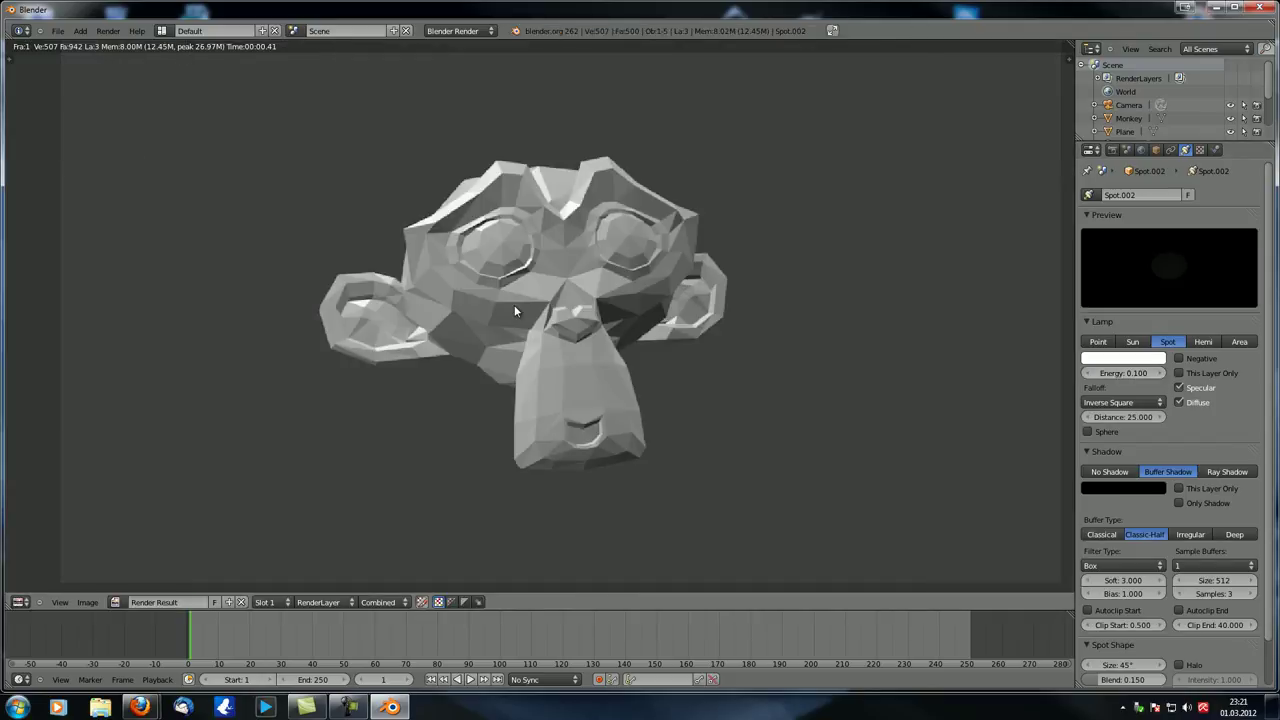
key(Escape)
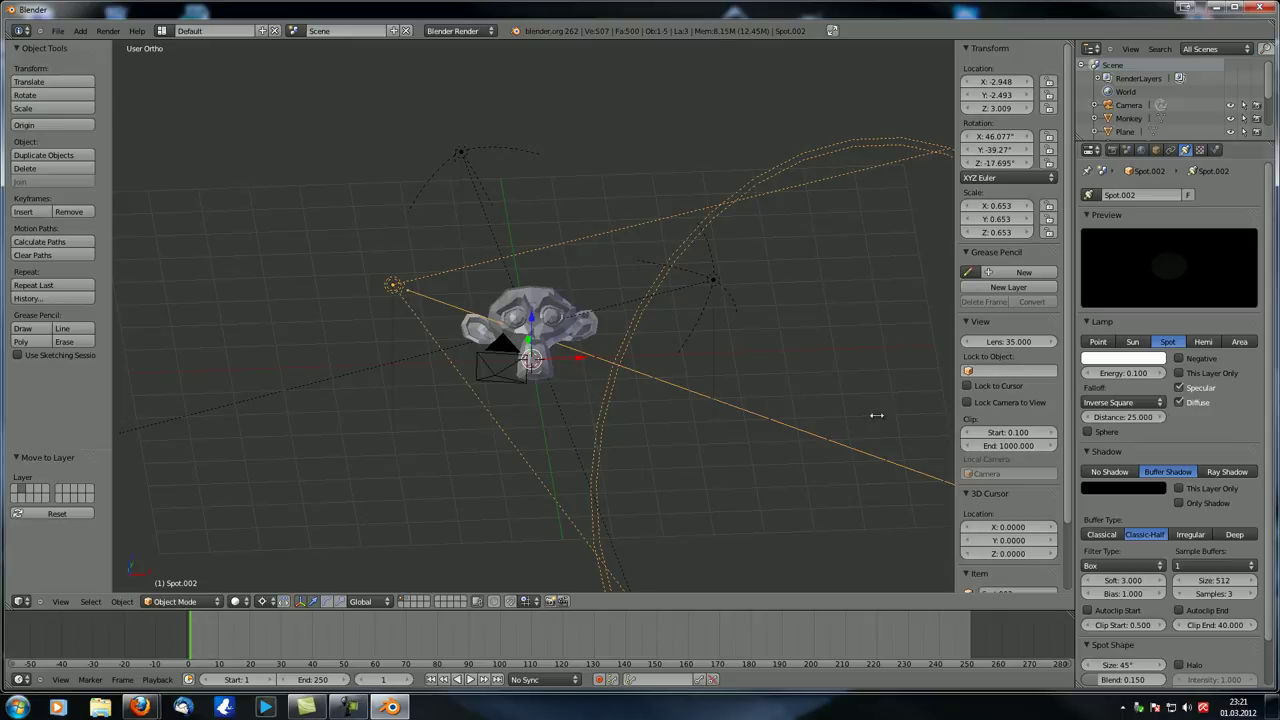
Step: Set the spot lamp's energy to 0.05 and the front Hemi lamp's energy to 0.025, and render the scene
click(1125, 373)
text(0.05)
key(Return)
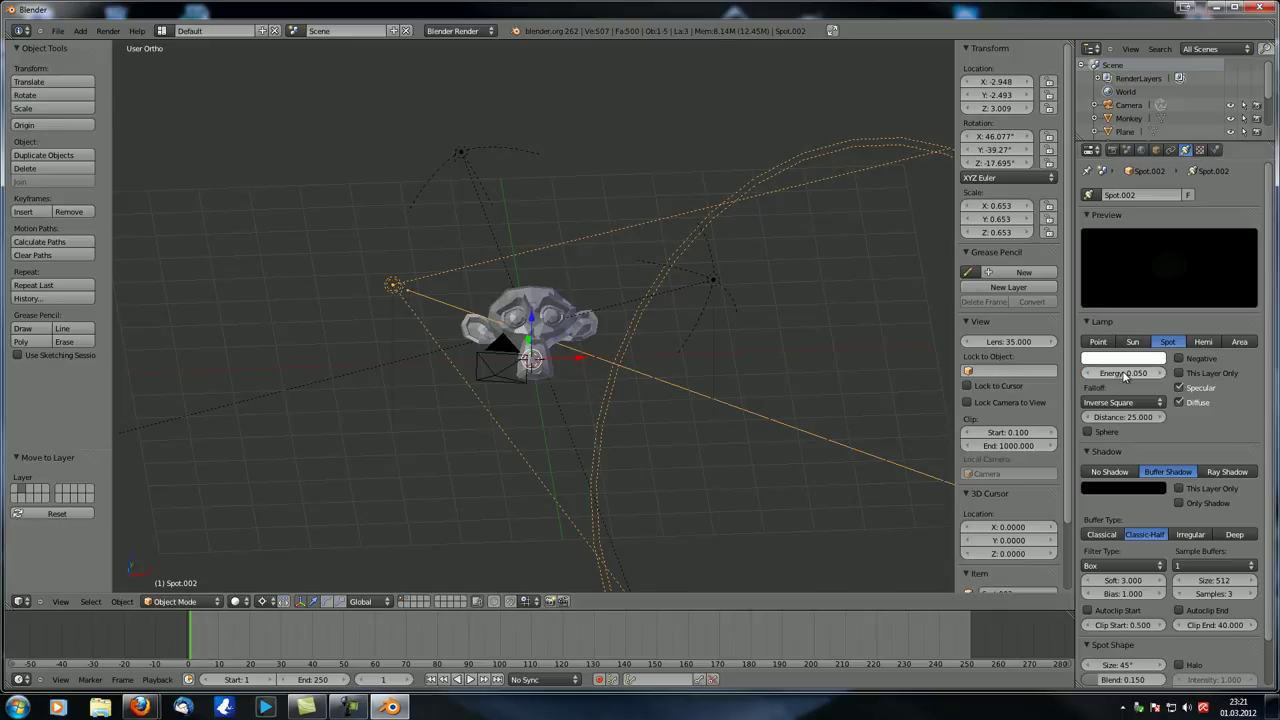
right_click(712, 280)
click(1127, 374)
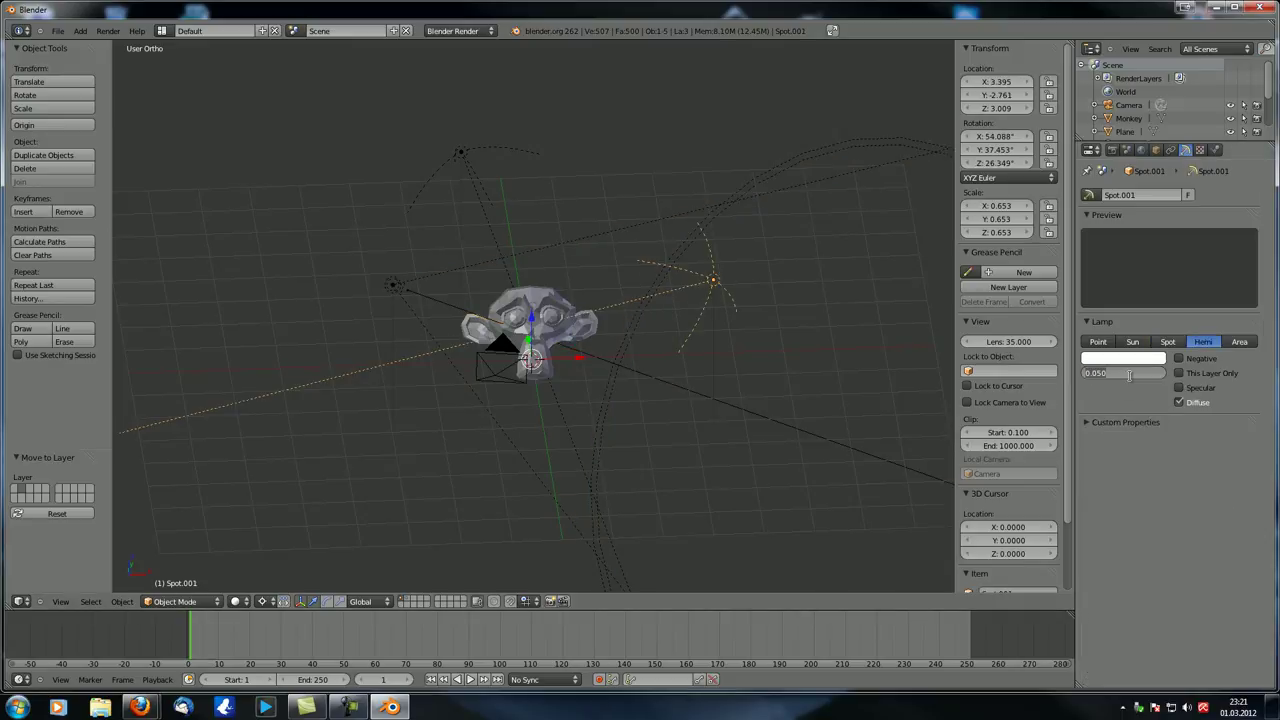
text(0.025)
key(Return)
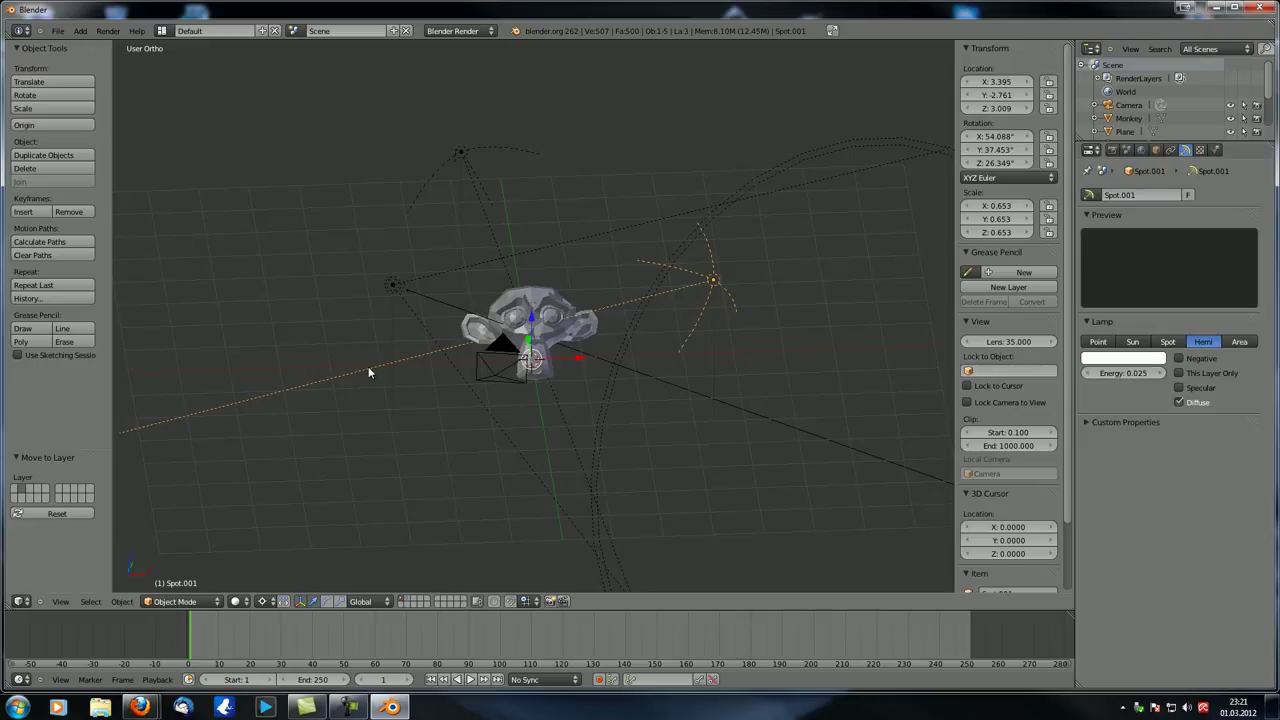
key(F12)
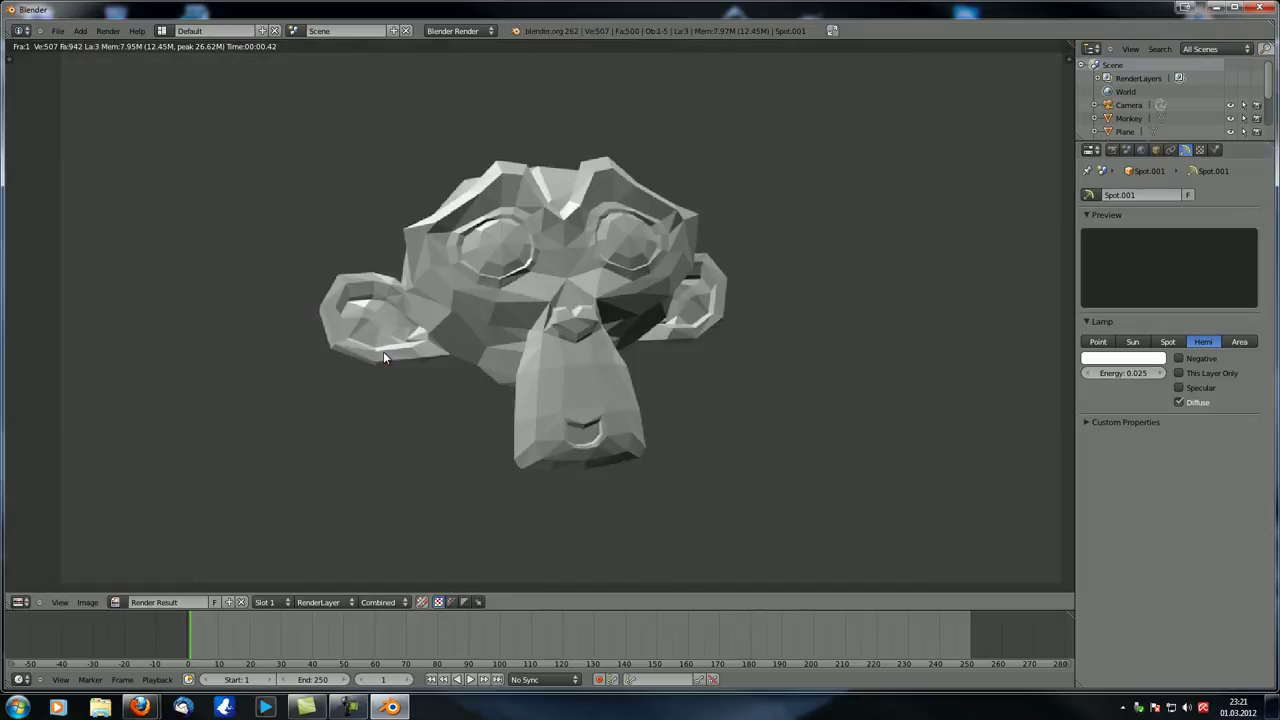
scroll(393, 352, down, 2)
key(Escape)
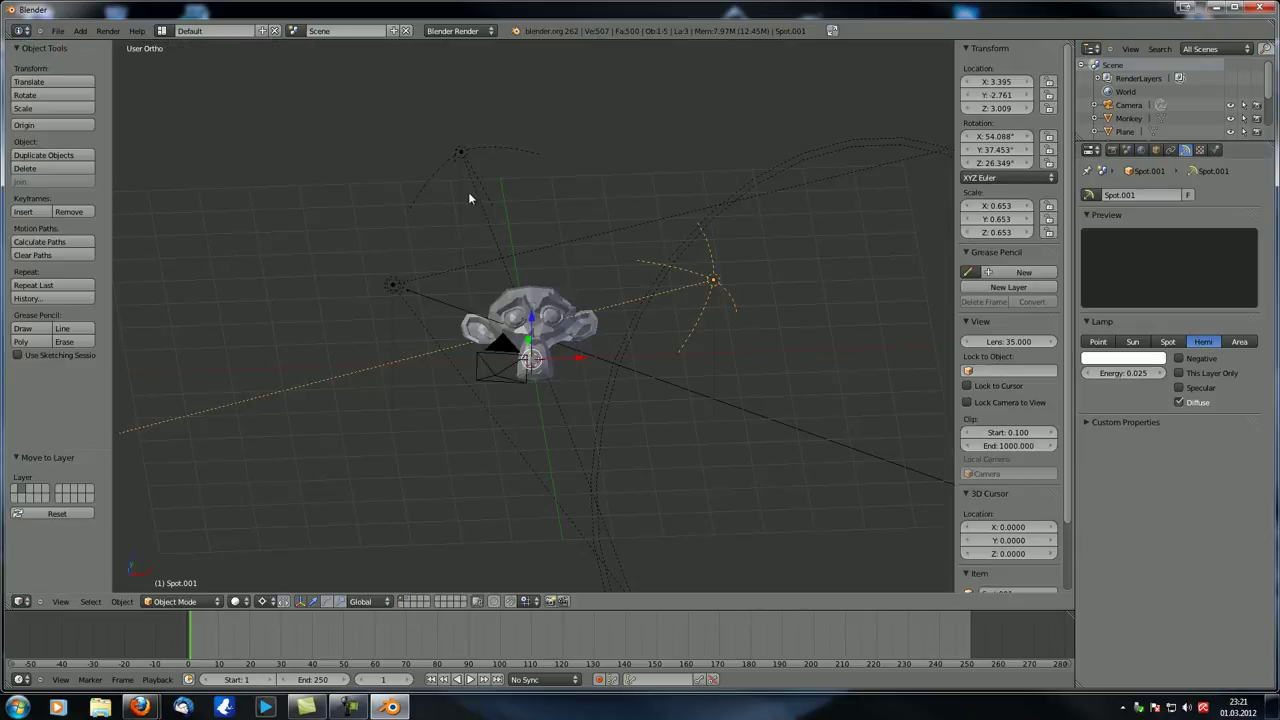
Step: Reset the rear Hemi lamp's energy to 0 and render the scene with only the two front lamps
right_click(459, 152)
key(BackSpace)
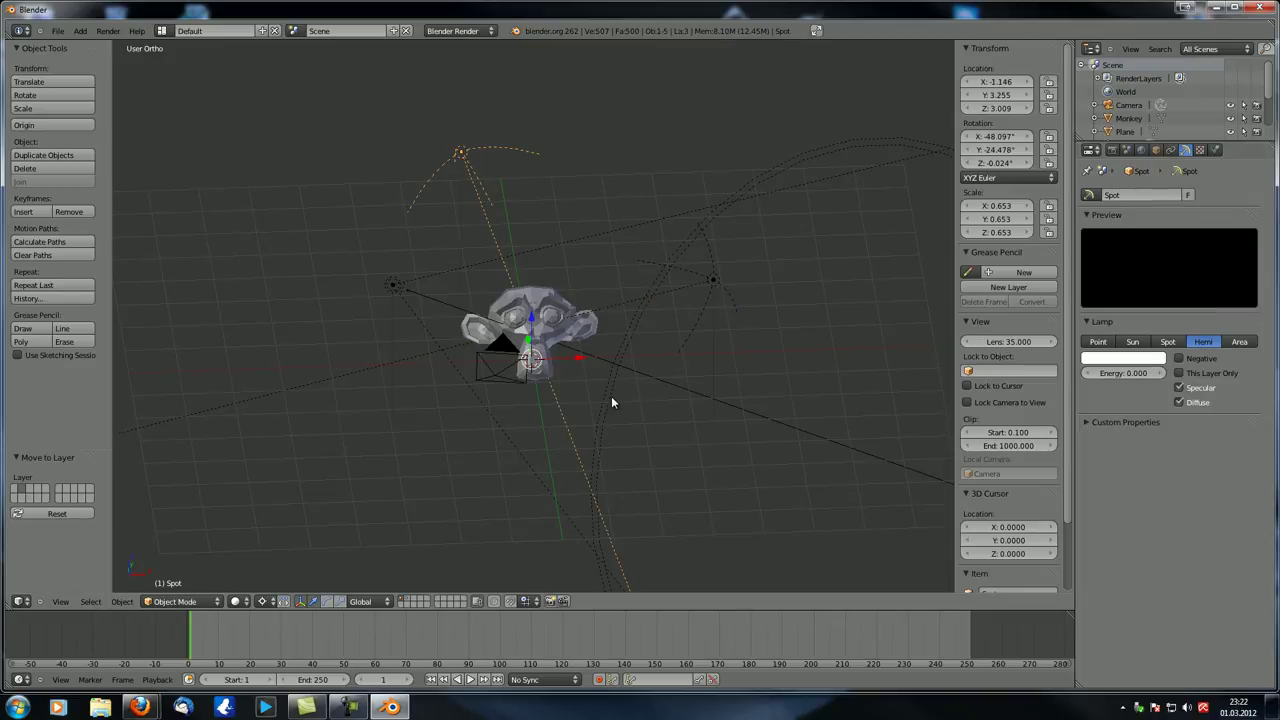
key(F12)
scroll(611, 396, up, 3)
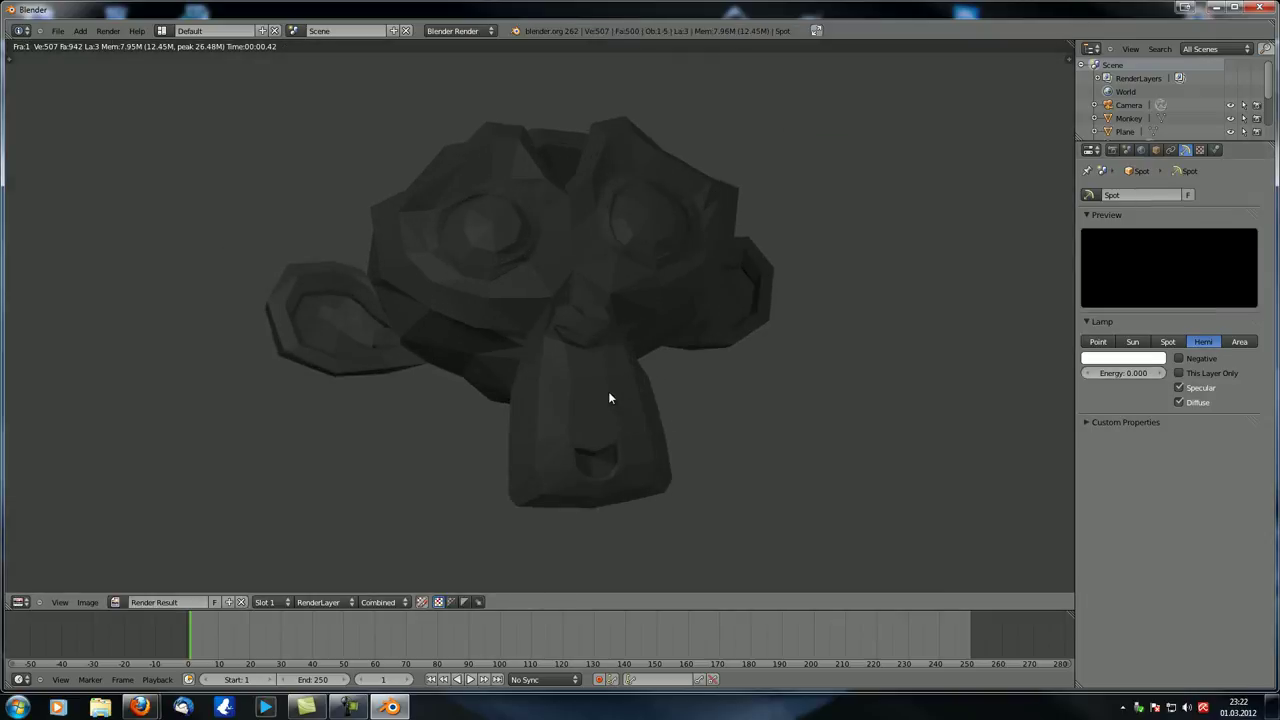
key(Escape)
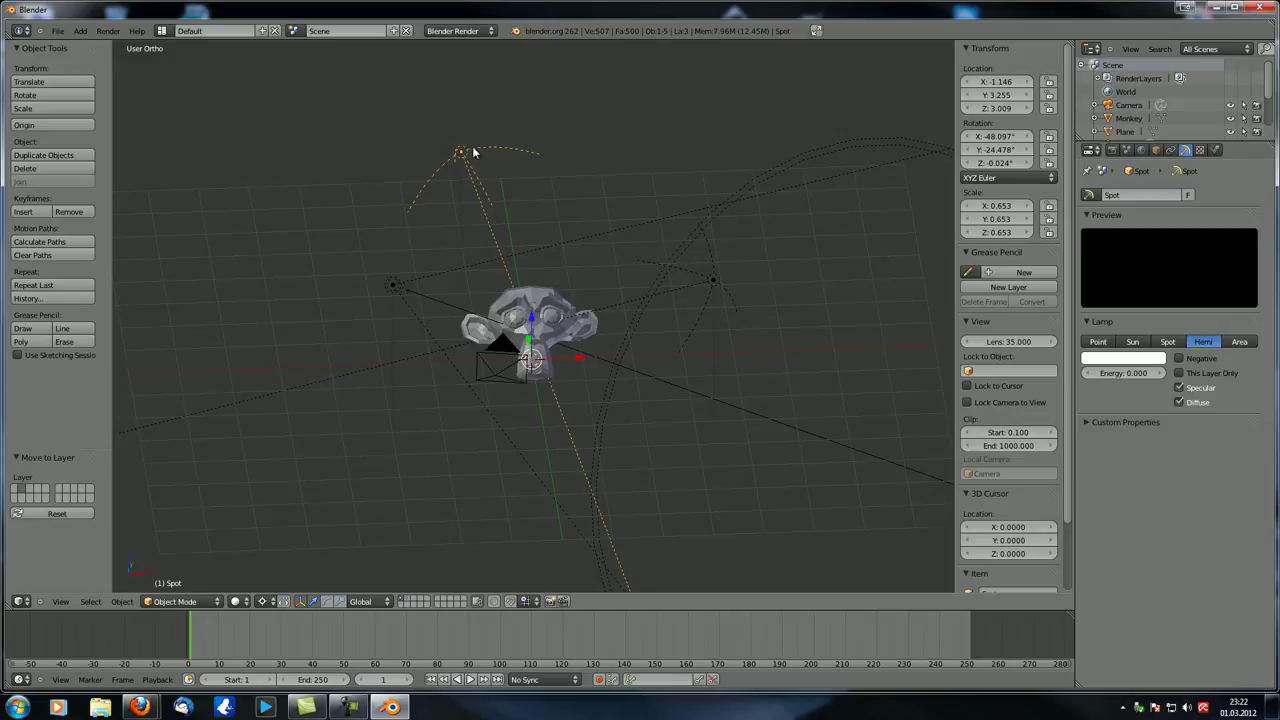
Step: Change the rear lamp to a Spot and rotate it about 91° around the head in top view, checking the camera view
key(KP_5)
key(KP_7)
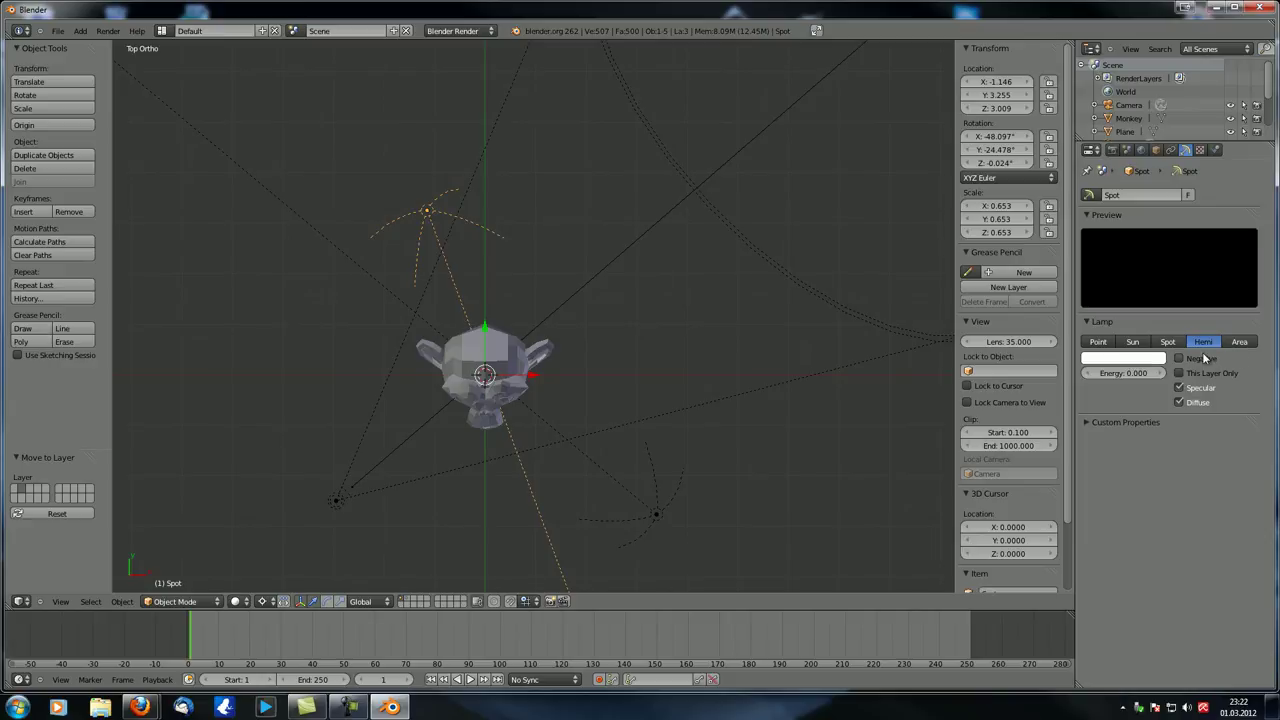
click(1167, 342)
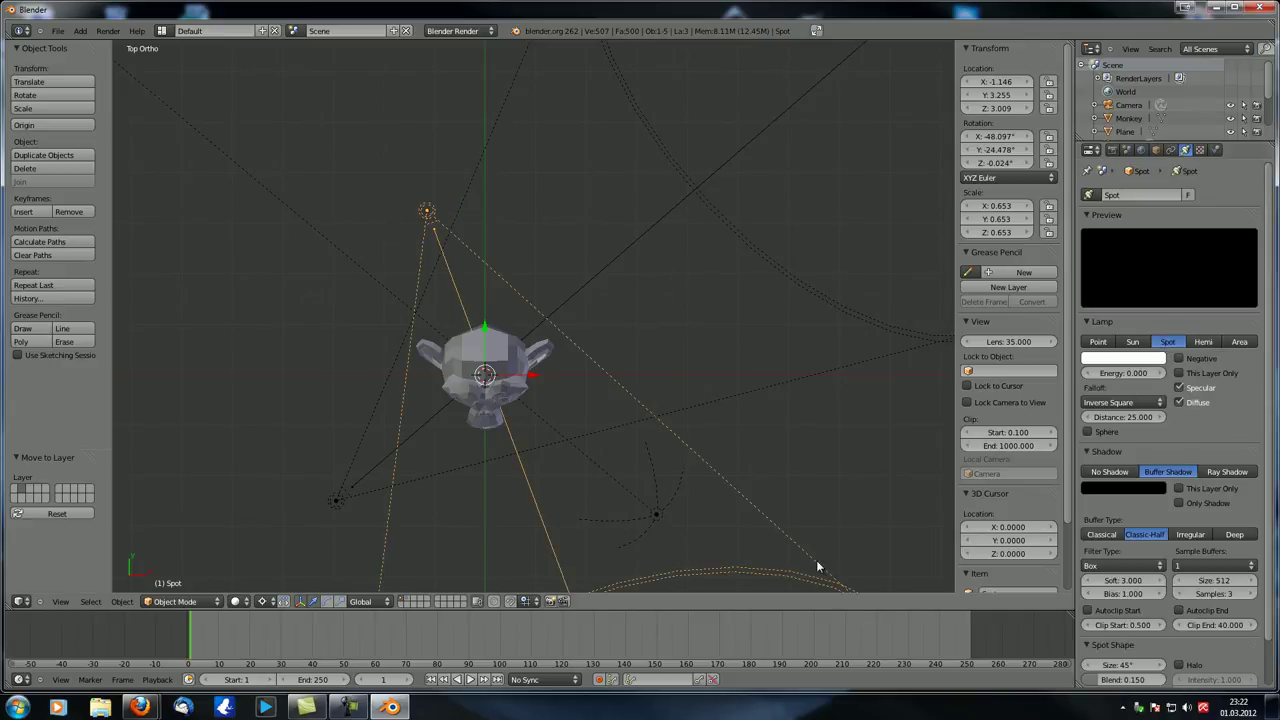
key(r)
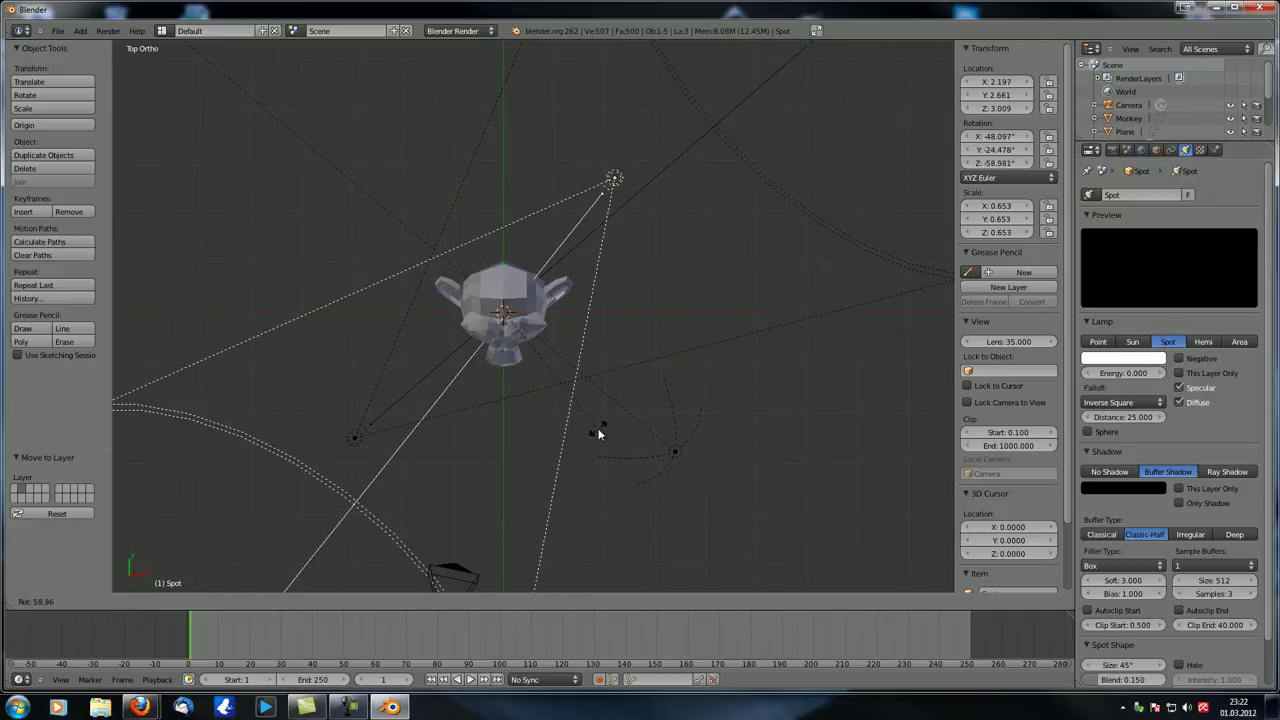
click(515, 442)
shift+middle_drag(519, 446, 577, 301)
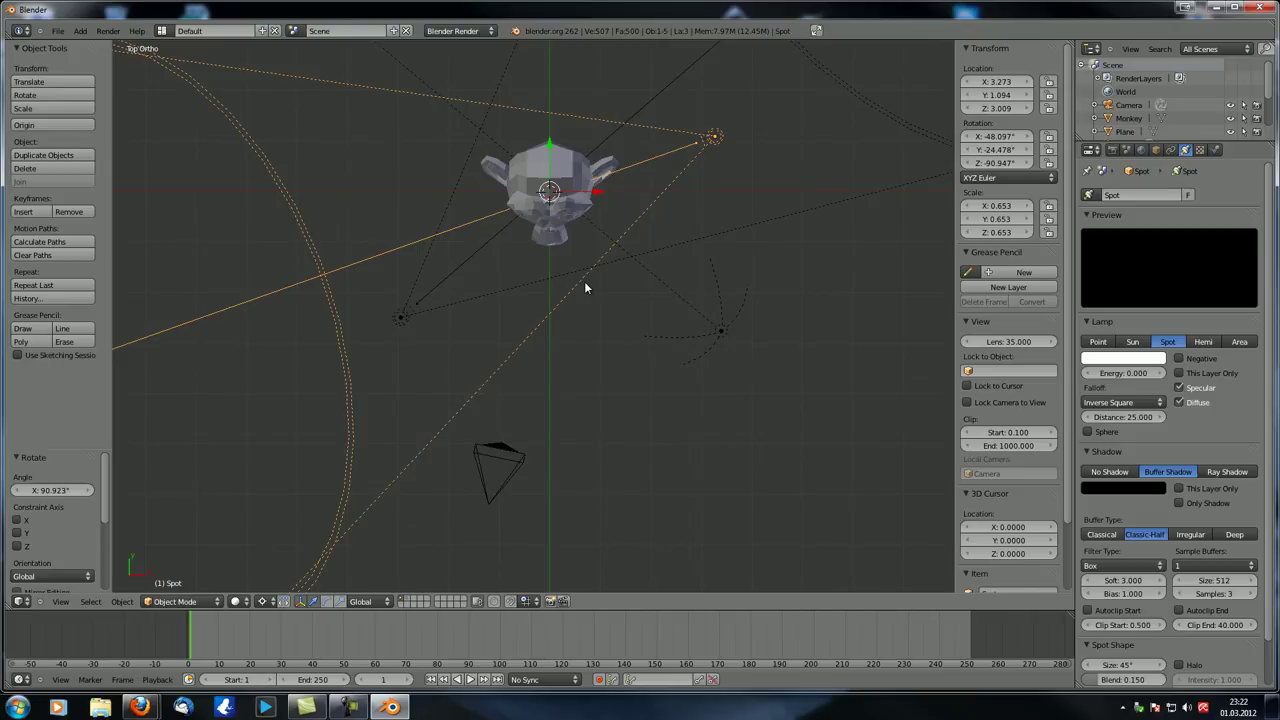
key(KP_0)
scroll(584, 281, up, 8)
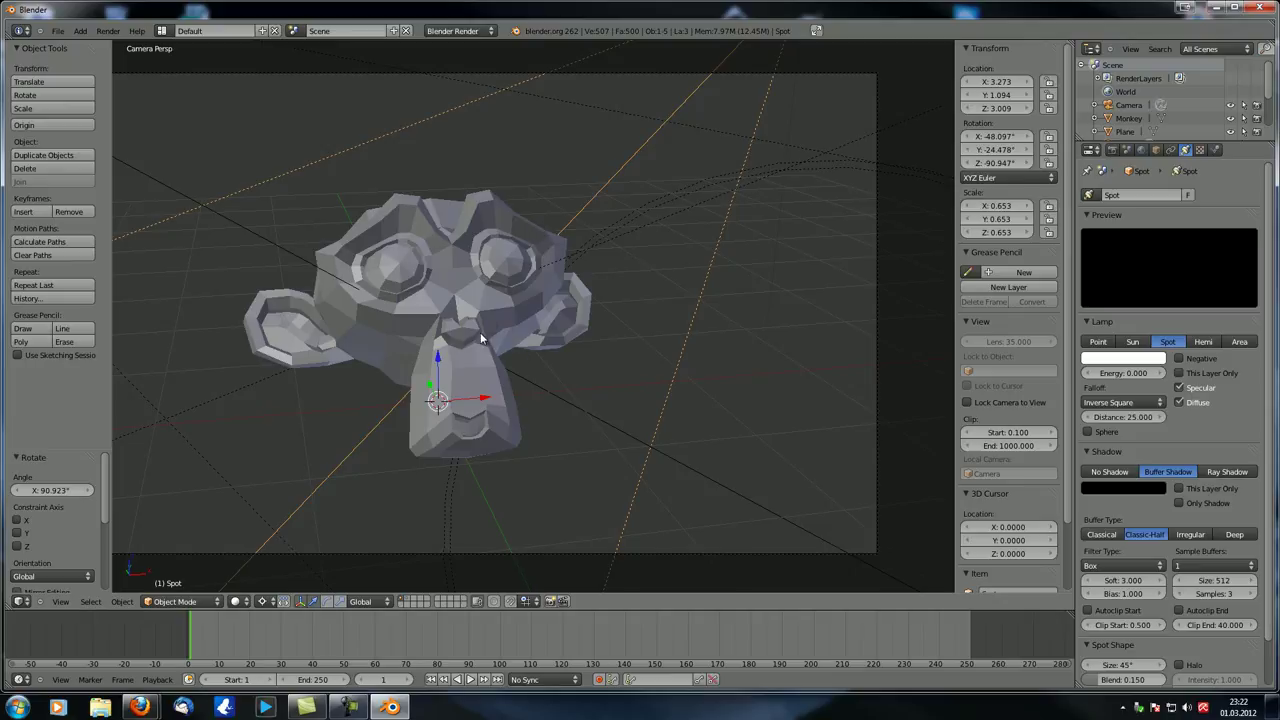
scroll(589, 298, down, 3)
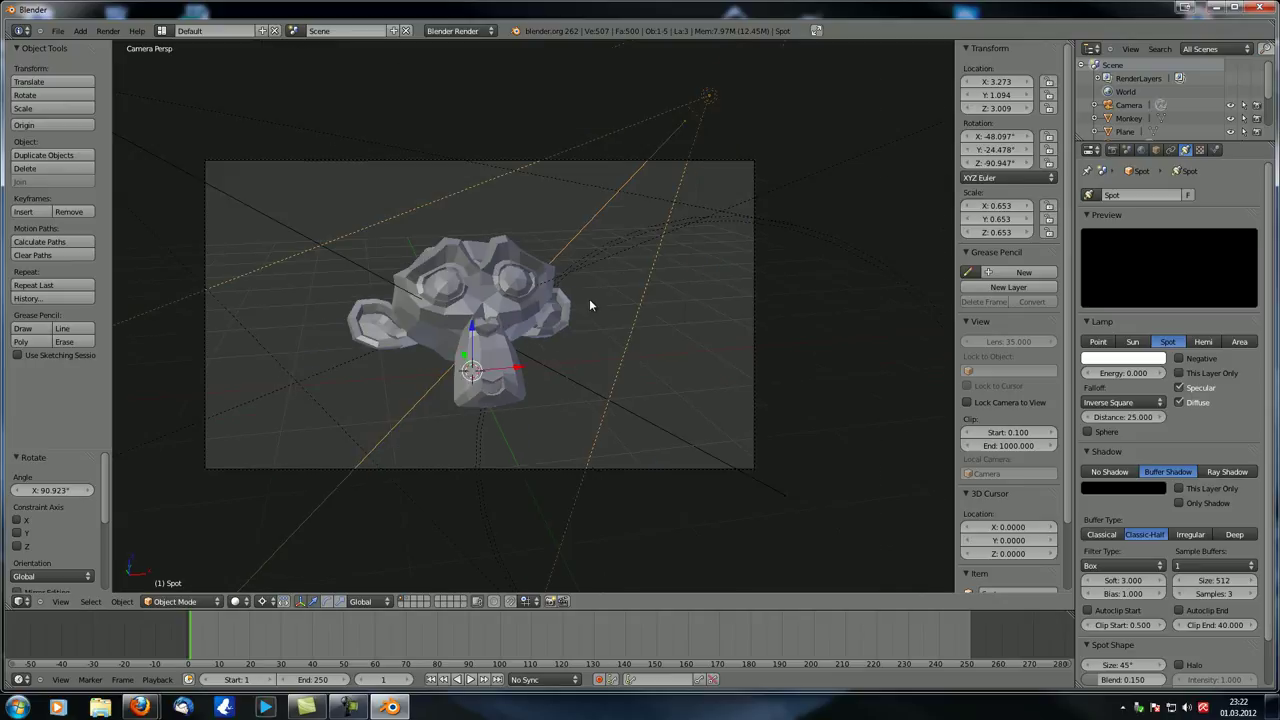
key(KP_7)
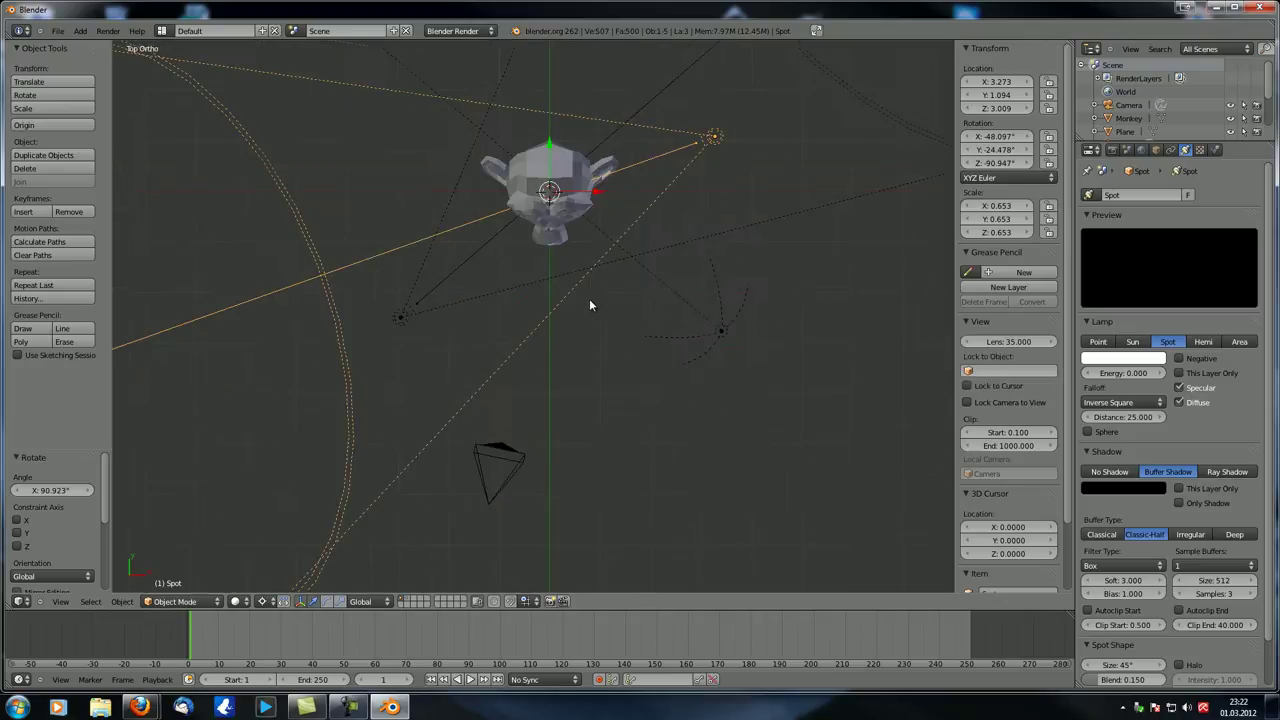
scroll(589, 305, up, 5)
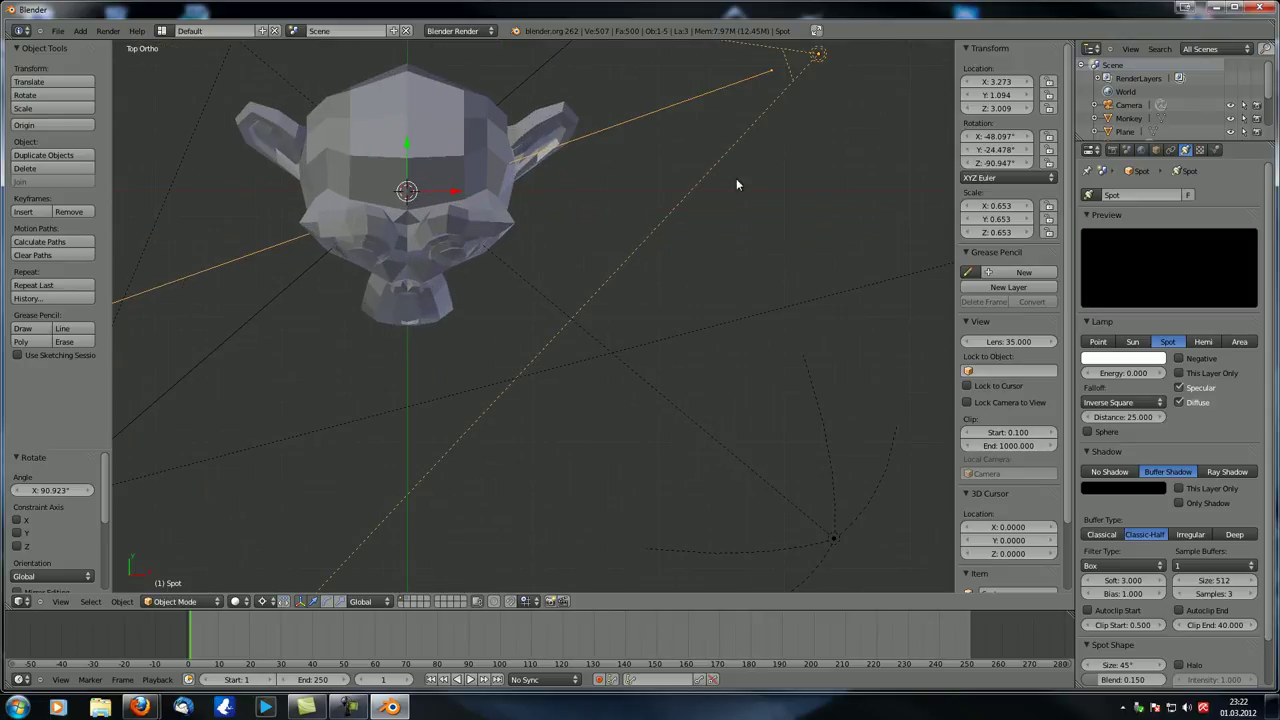
Step: Set the relocated spot lamp's energy to 1.5
scroll(450, 327, down, 4)
middle_drag(450, 327, 622, 293)
click(1131, 360)
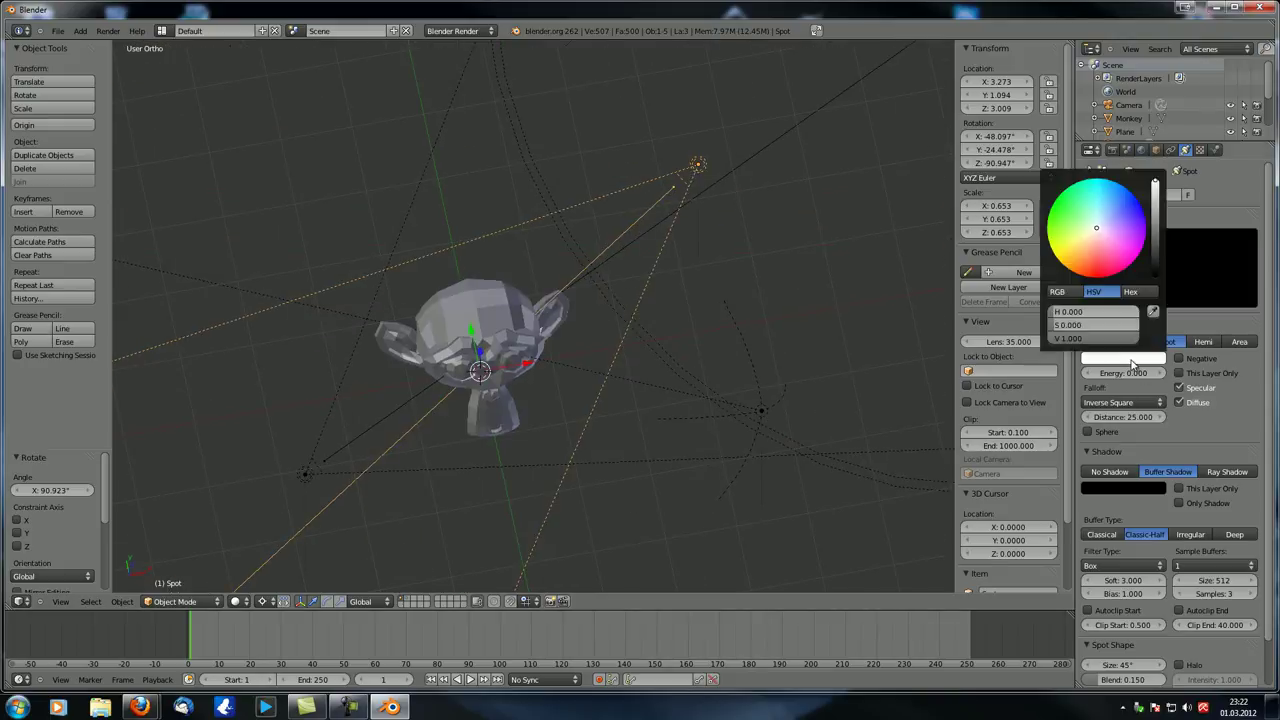
click(1123, 372)
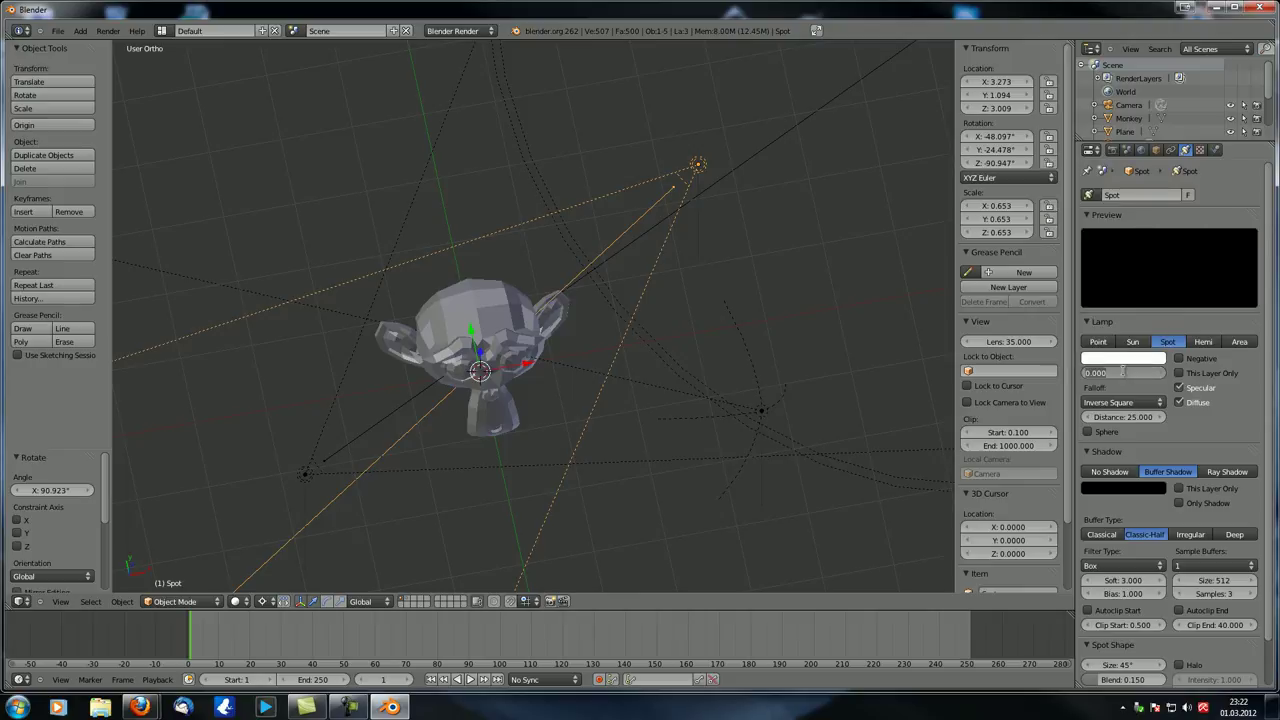
text(1.5)
key(Return)
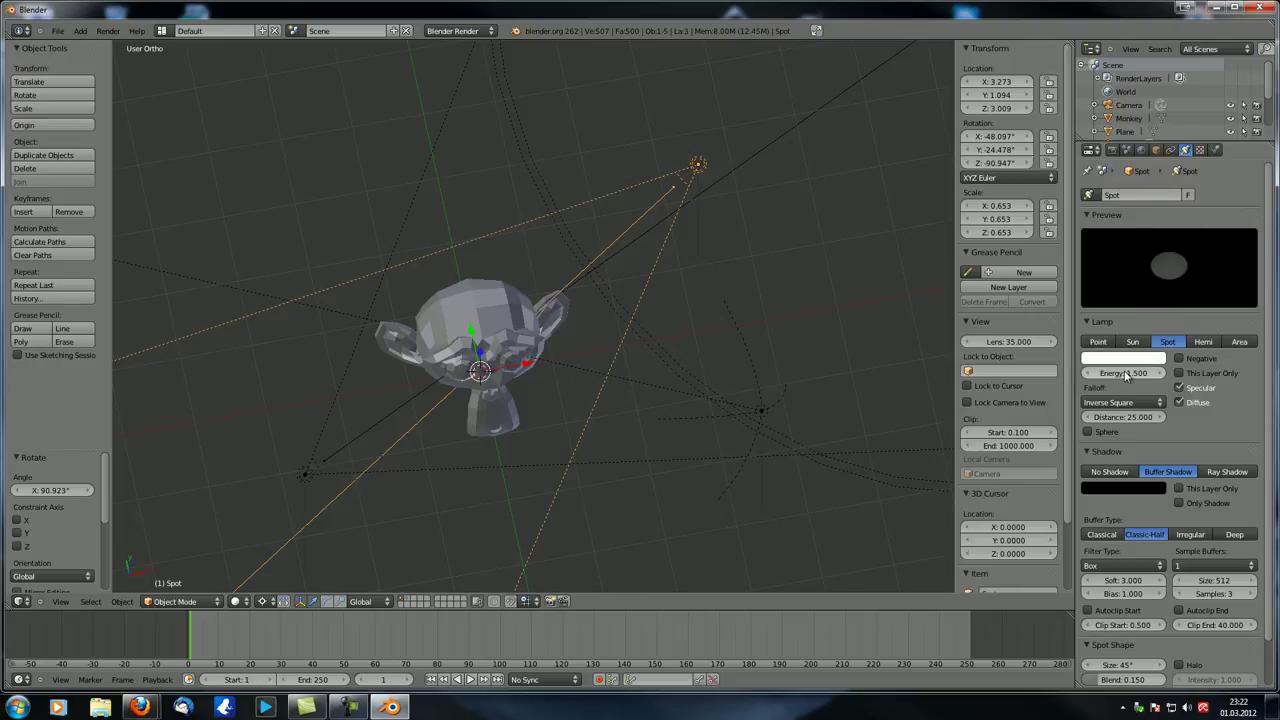
Step: Tint the relocated spot lamp a very pale blue and render the scene
click(1123, 358)
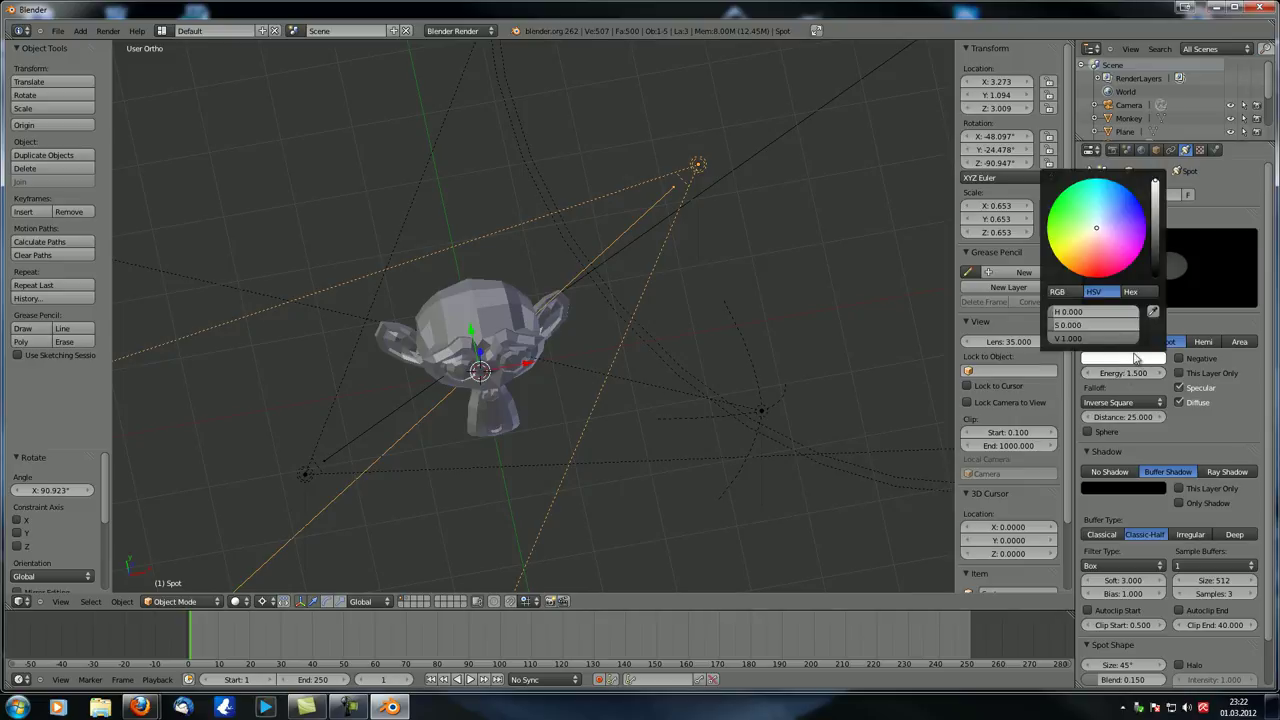
click(1100, 226)
drag(1100, 226, 1102, 219)
middle_drag(827, 427, 708, 387)
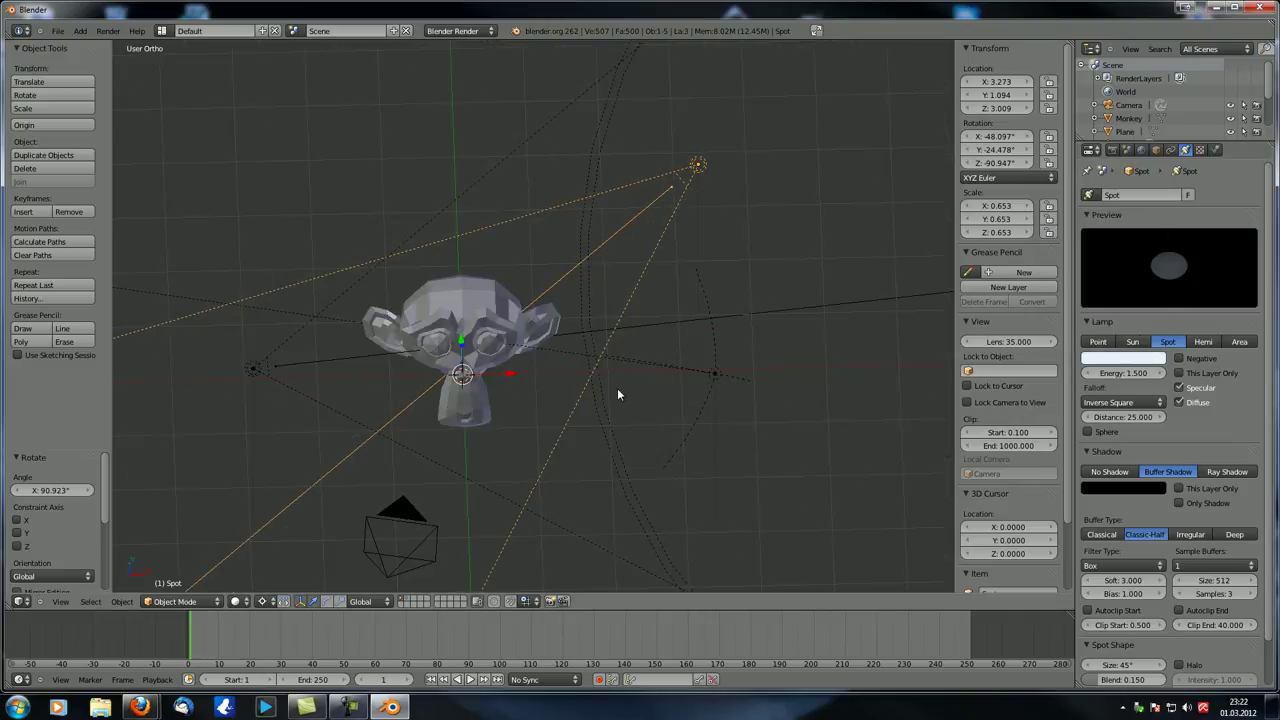
key(F12)
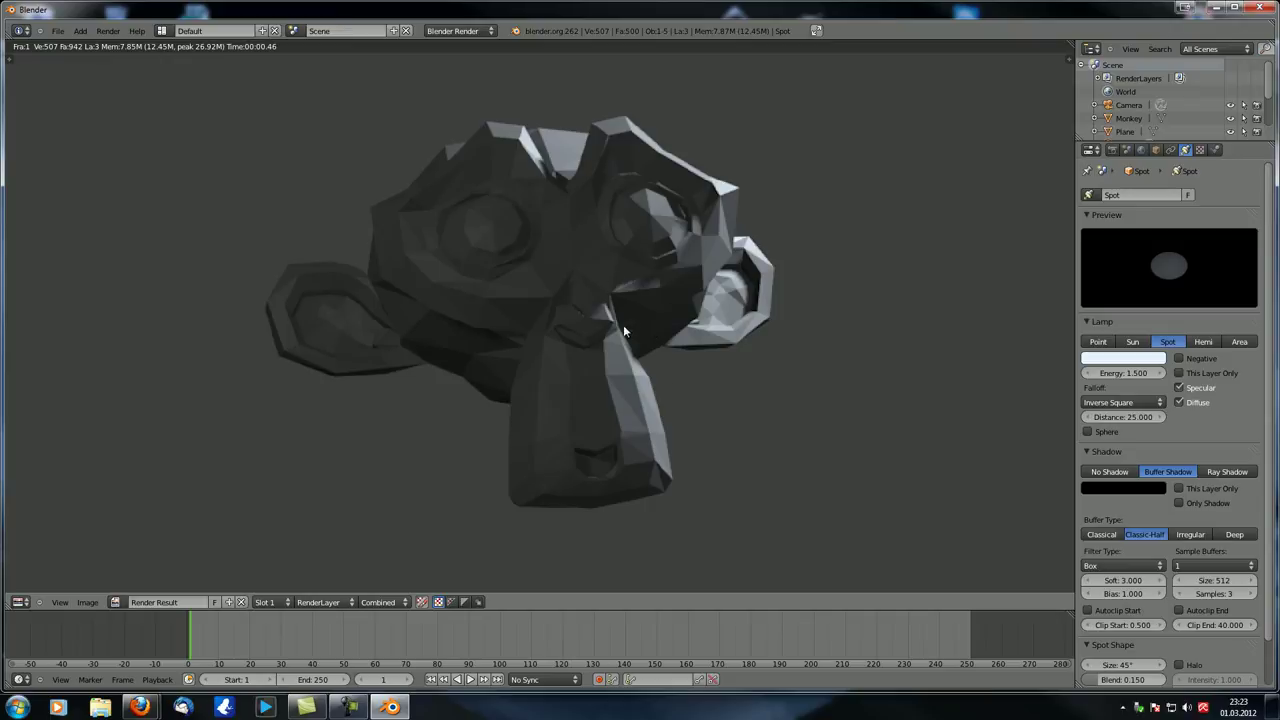
Step: Raise the pale blue spot lamp's energy to 2 and further to 2.5, and test-render the scene
click(1124, 372)
text(2)
key(Return)
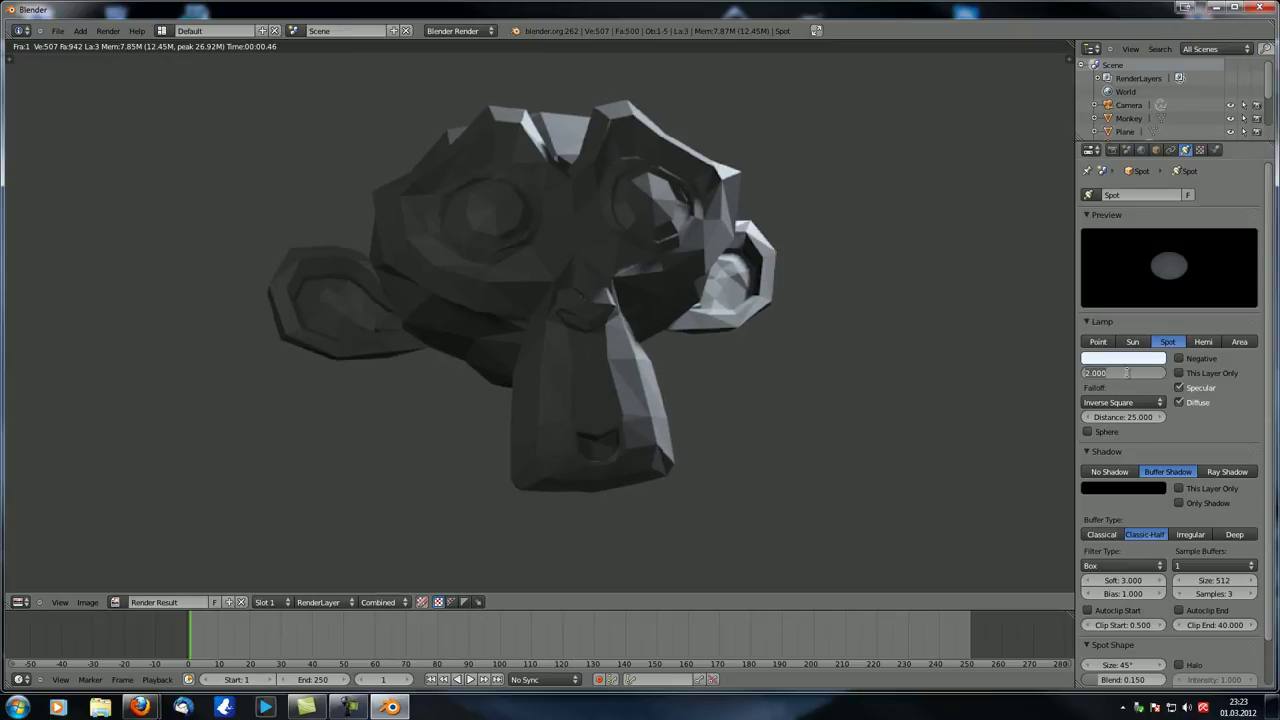
key(F12)
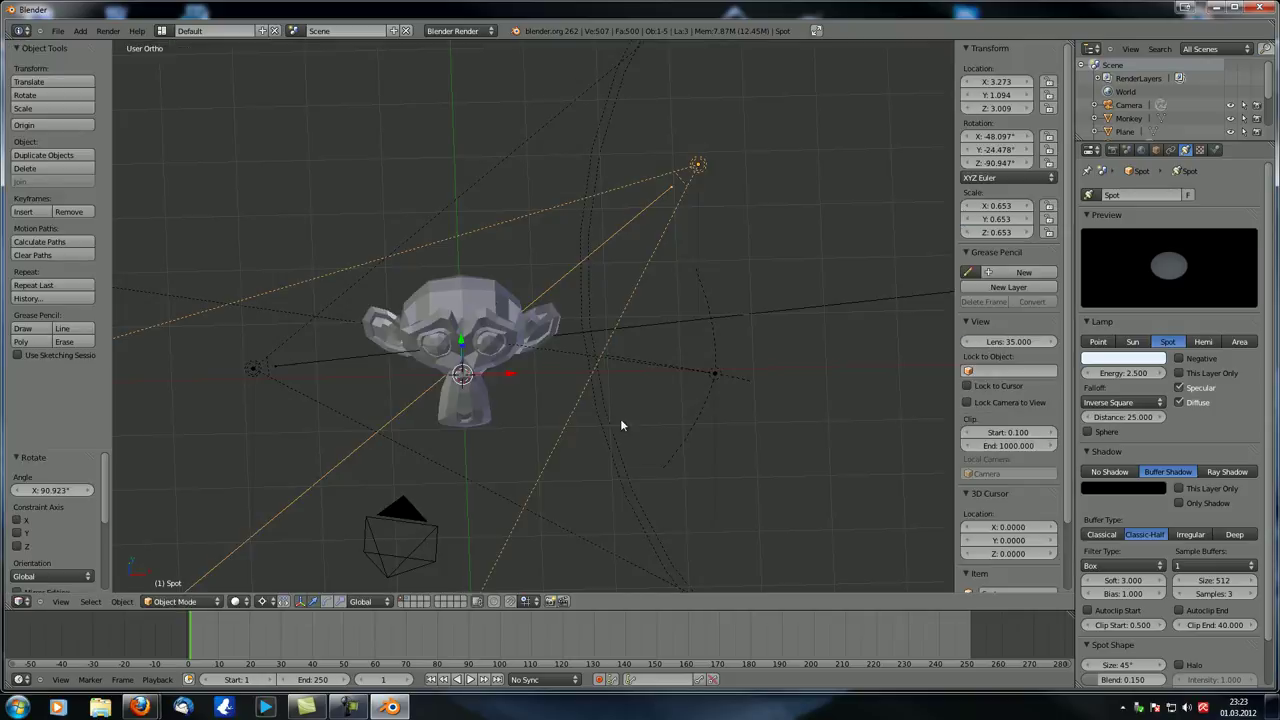
Step: Set the front Hemi lamp's energy to 0.01 and the white front spot lamp's energy to 0.02
click(1203, 341)
click(1128, 373)
key(Return)
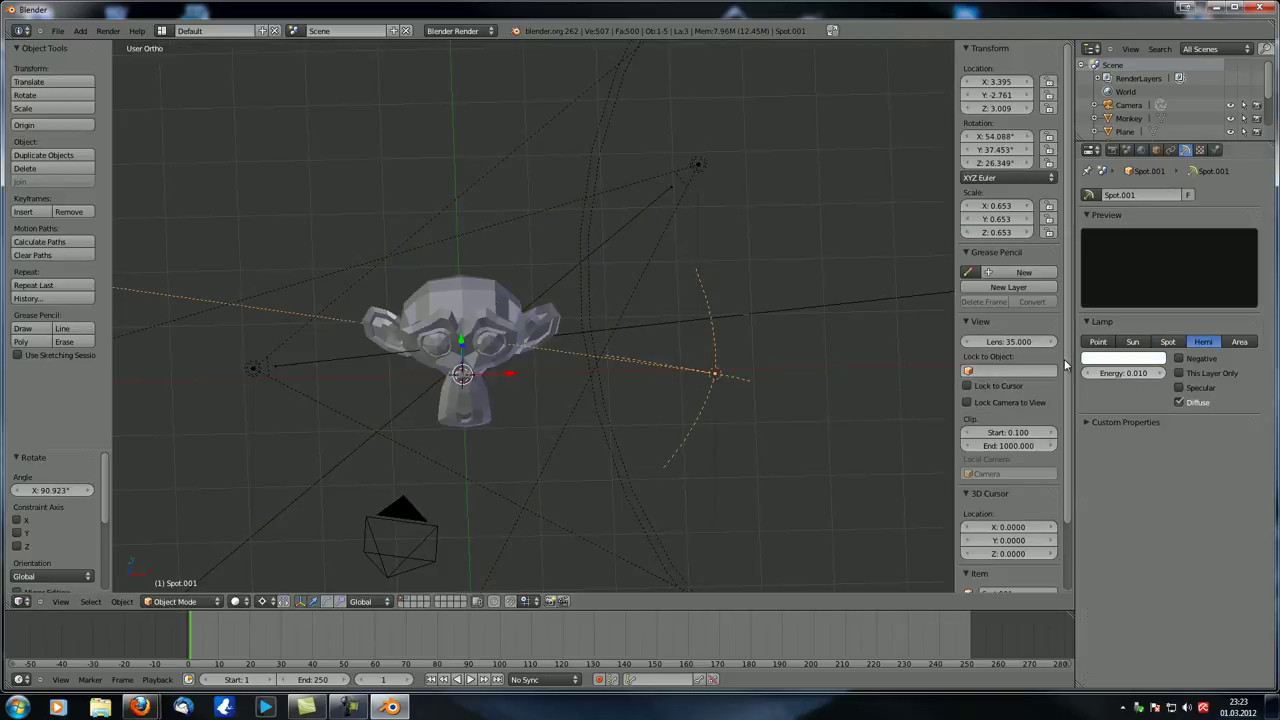
right_click(254, 369)
text(0.02)
key(Return)
shift+middle_drag(509, 374, 527, 346)
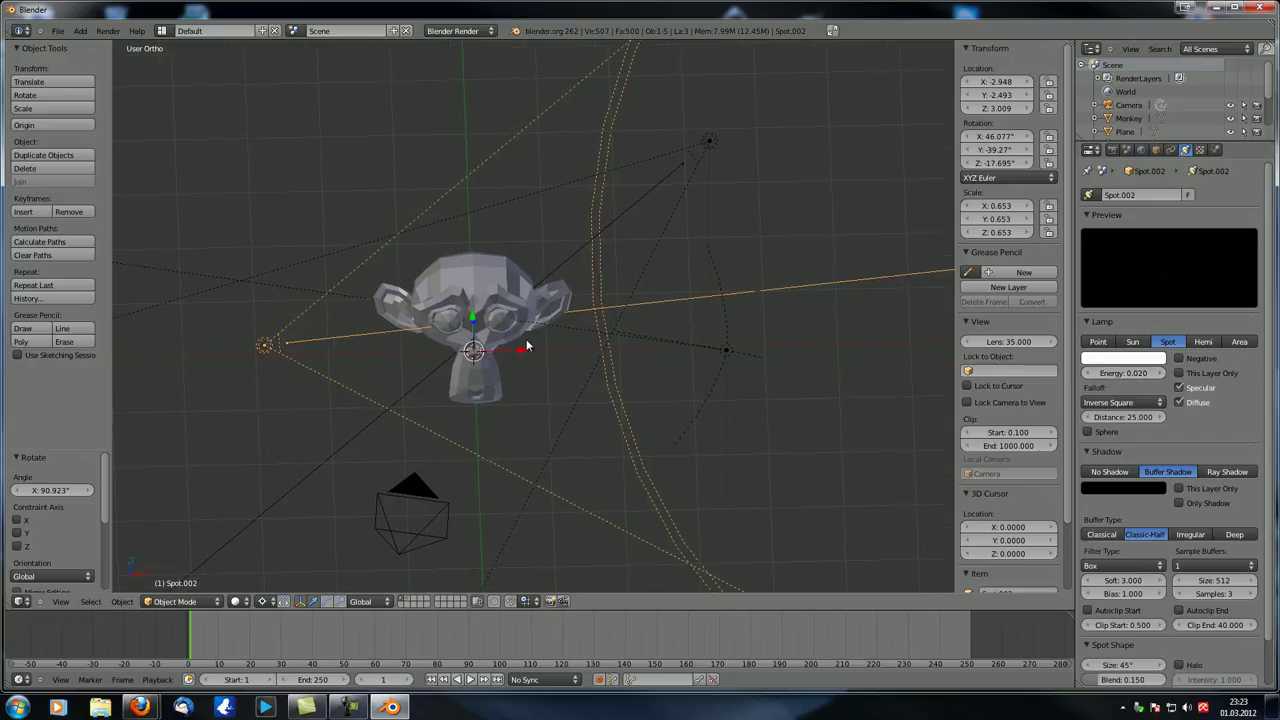
Step: Render the scene and examine the high-contrast lighting on the head and the arrangement of the three lamps
key(F12)
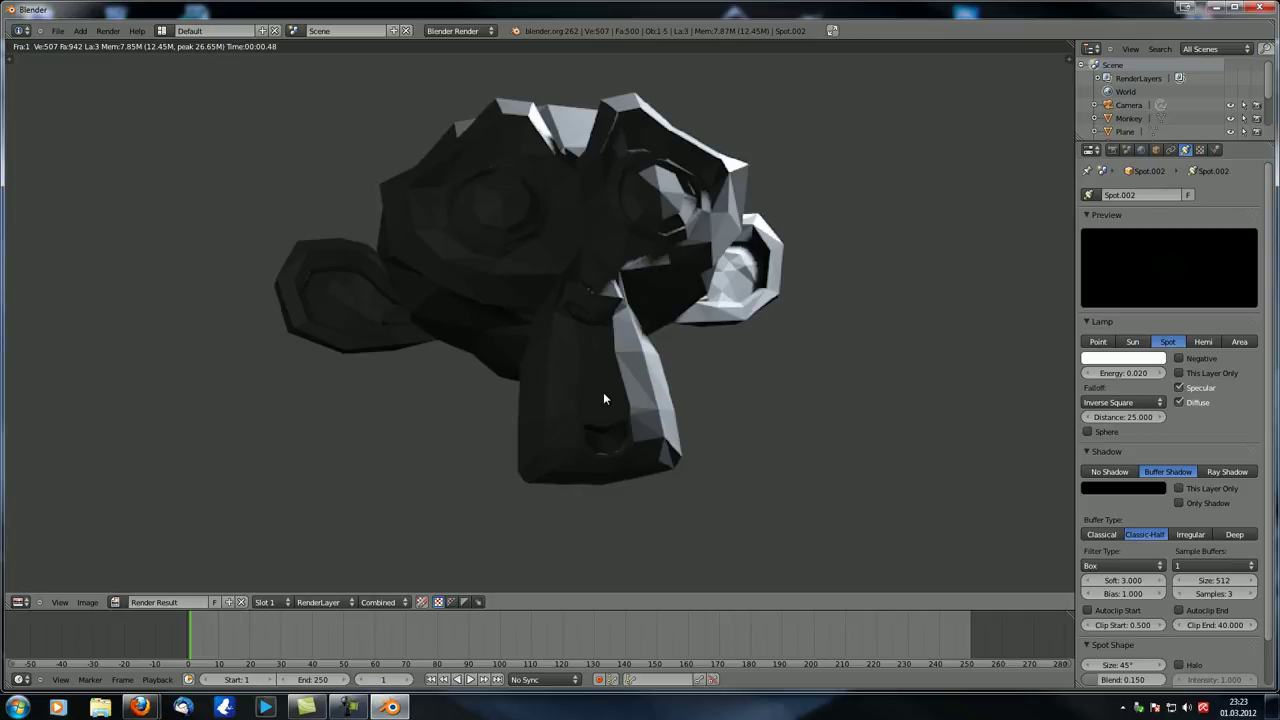
scroll(615, 390, down, 2)
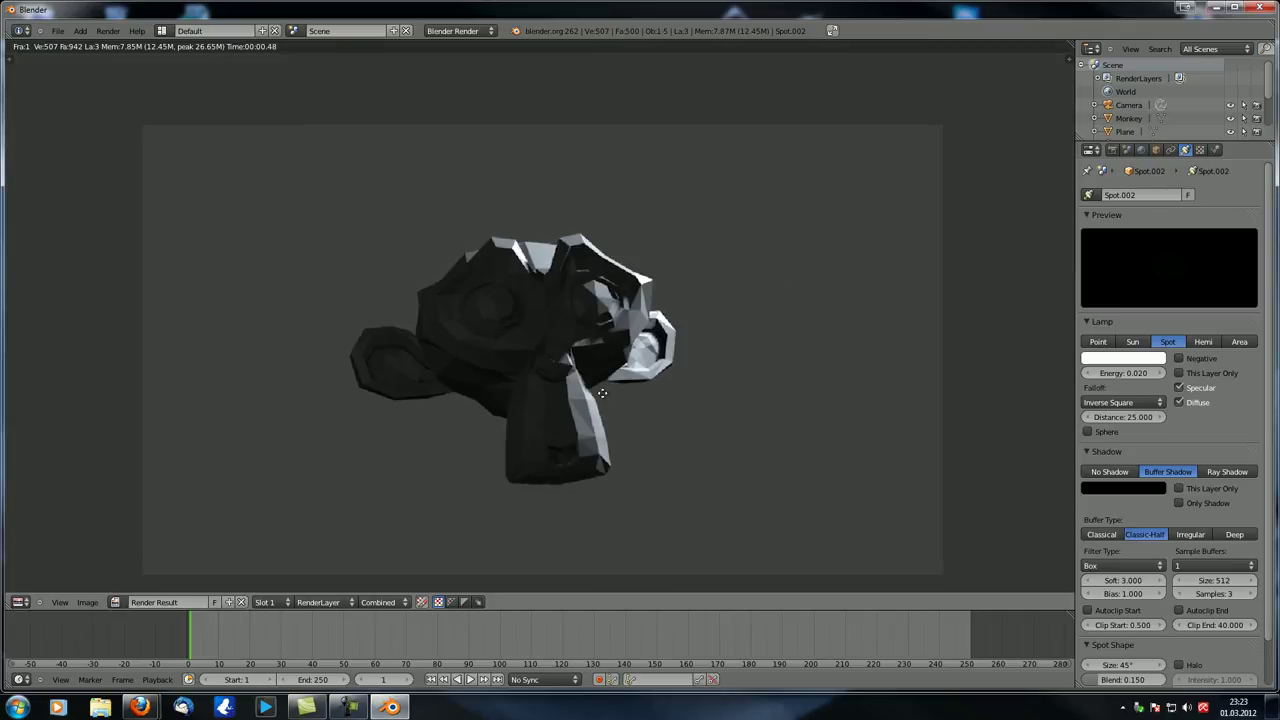
scroll(641, 395, up, 1)
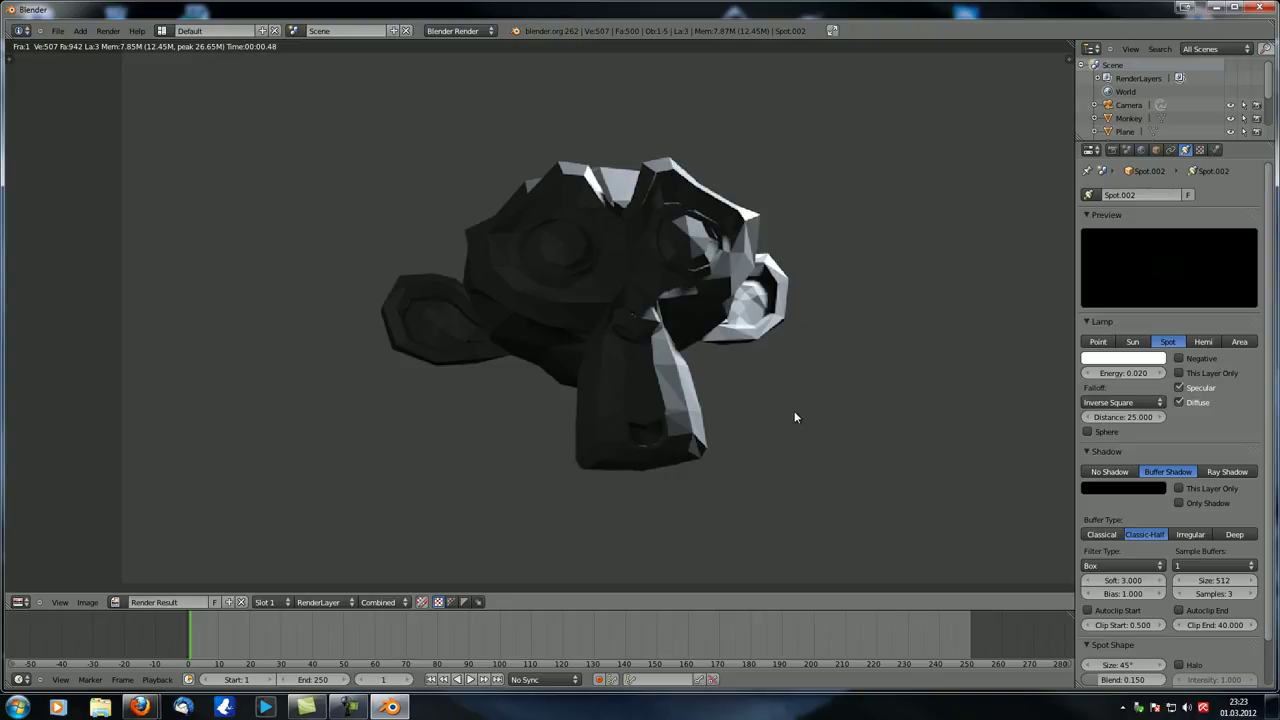
key(Escape)
middle_drag(637, 434, 575, 422)
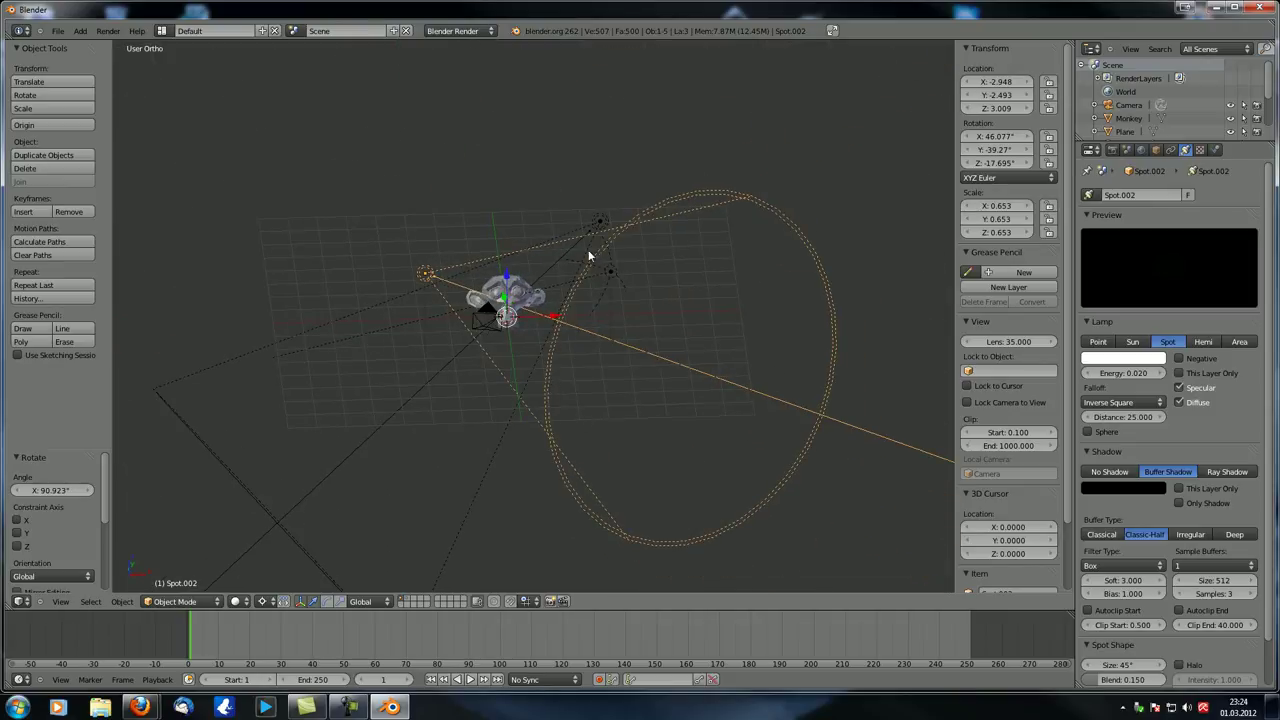
middle_drag(584, 347, 535, 312)
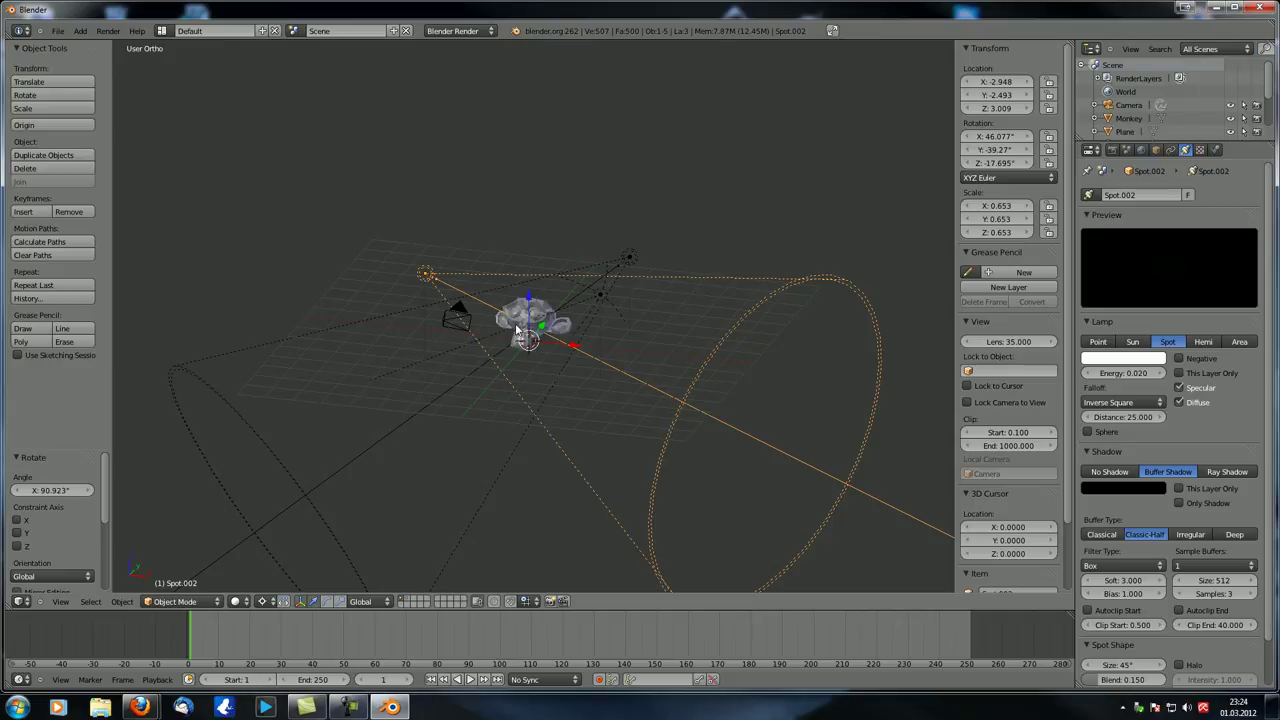
middle_drag(517, 330, 560, 355)
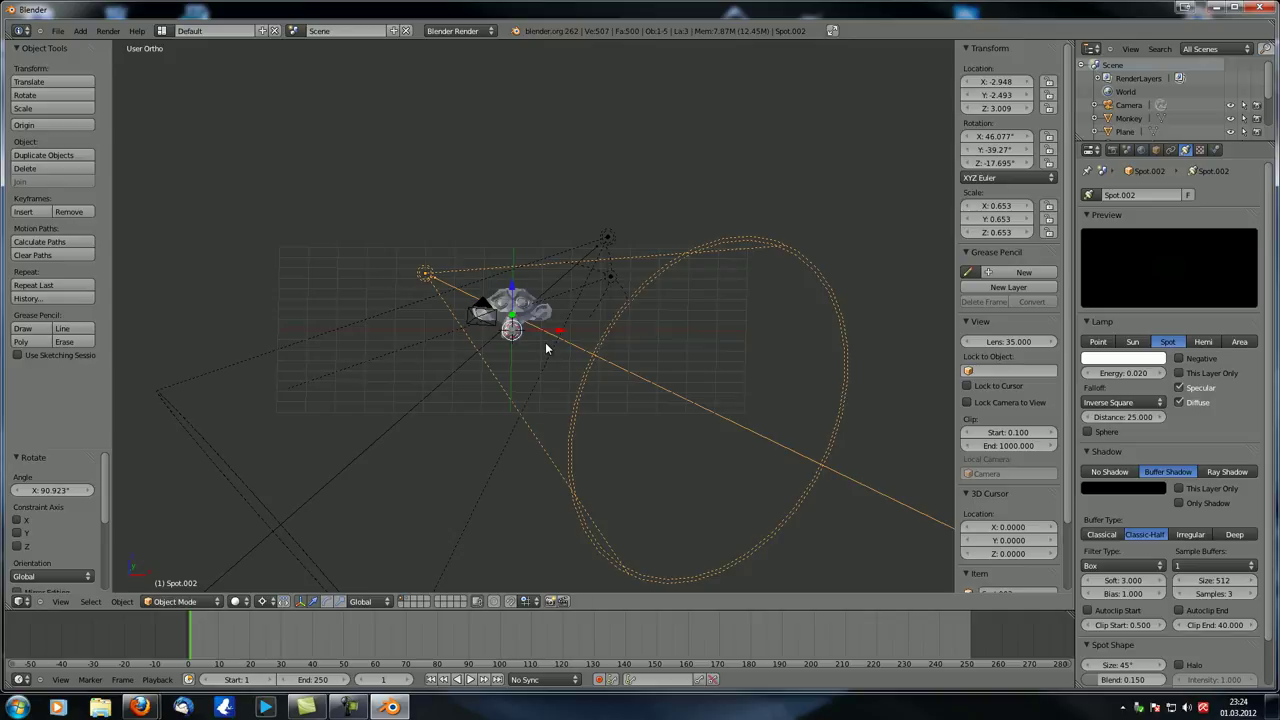
scroll(547, 348, up, 3)
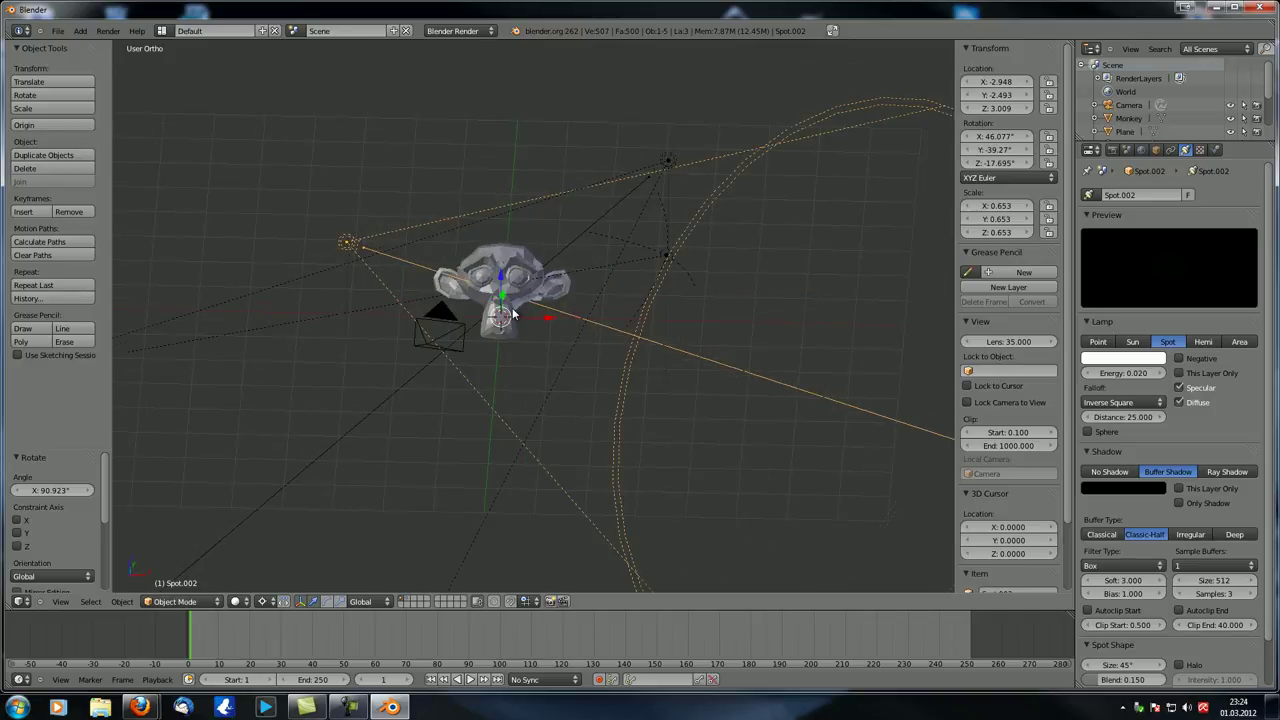
Step: Delete all three lamps around the monkey head
right_click(667, 256)
key(x)
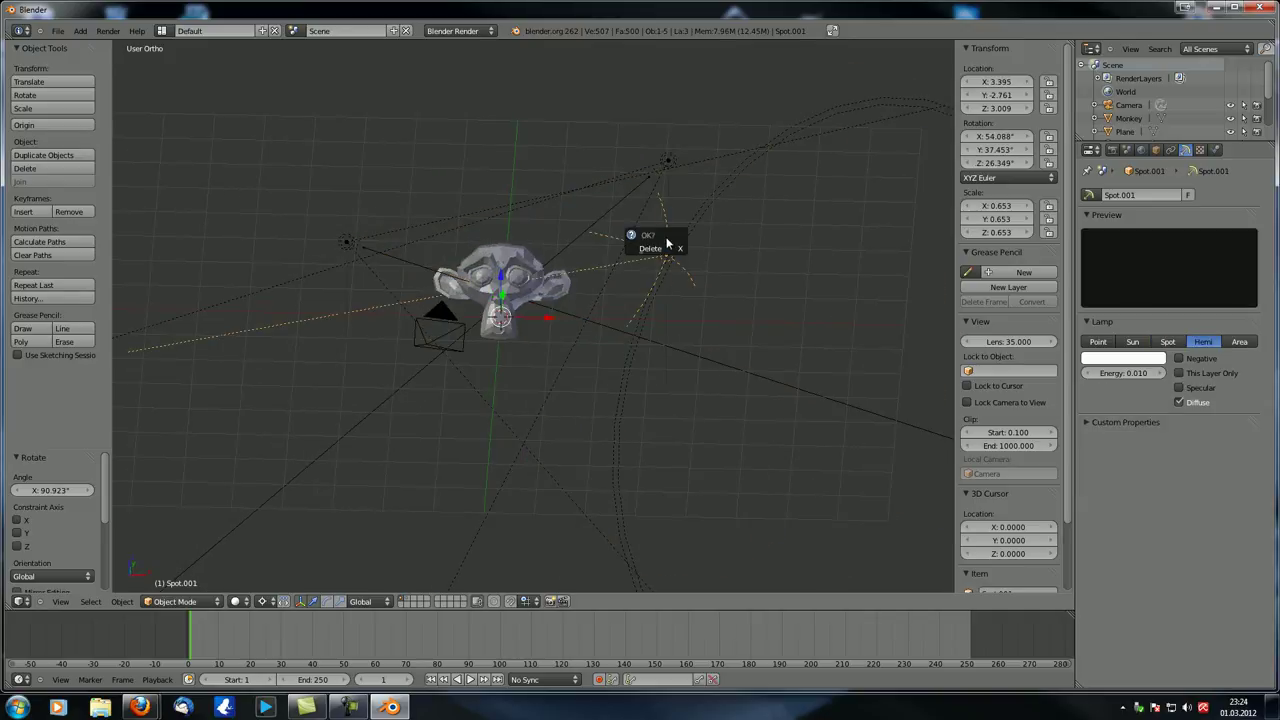
click(660, 246)
right_click(684, 164)
key(x)
click(651, 163)
right_click(666, 163)
key(x)
click(651, 163)
Step: Move the camera about 3.68 units away from the head along the Y axis
middle_drag(507, 280, 556, 276)
right_click(514, 296)
key(g)
key(y)
click(486, 323)
Step: Move the ground plane from its separate layer to the first layer and display the first layer
click(408, 598)
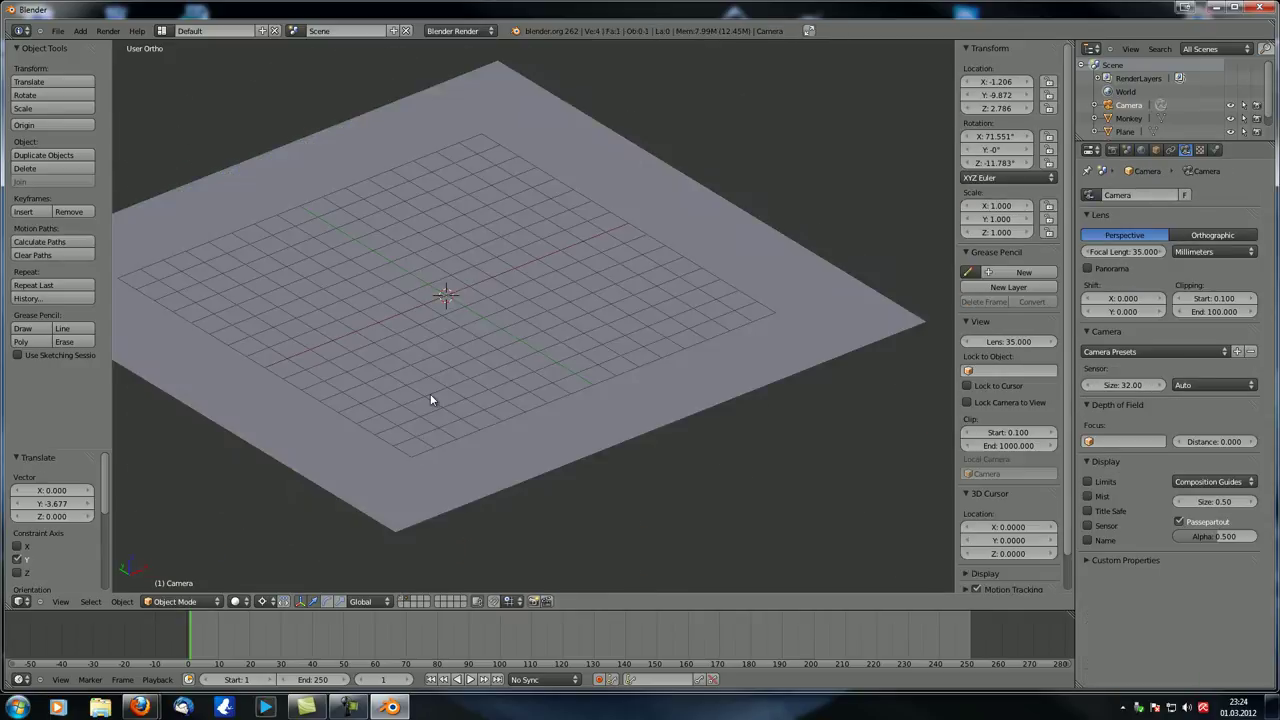
right_click(430, 393)
key(m)
click(538, 433)
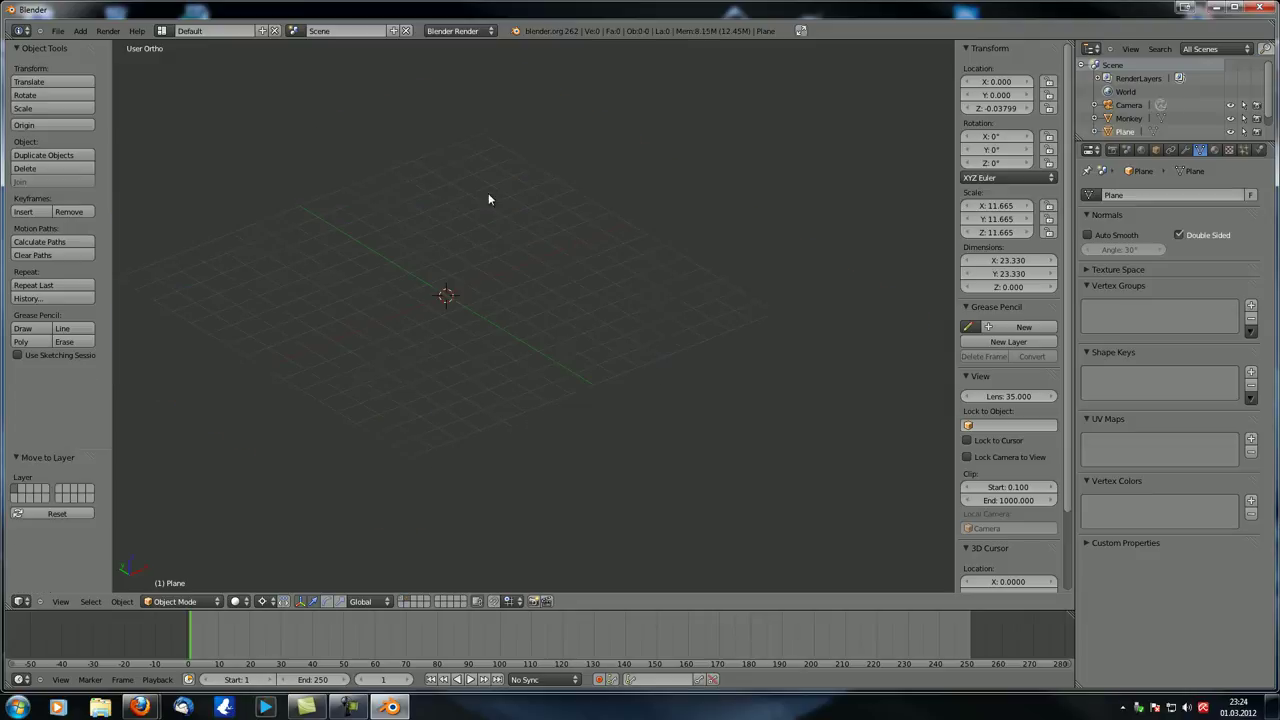
click(404, 600)
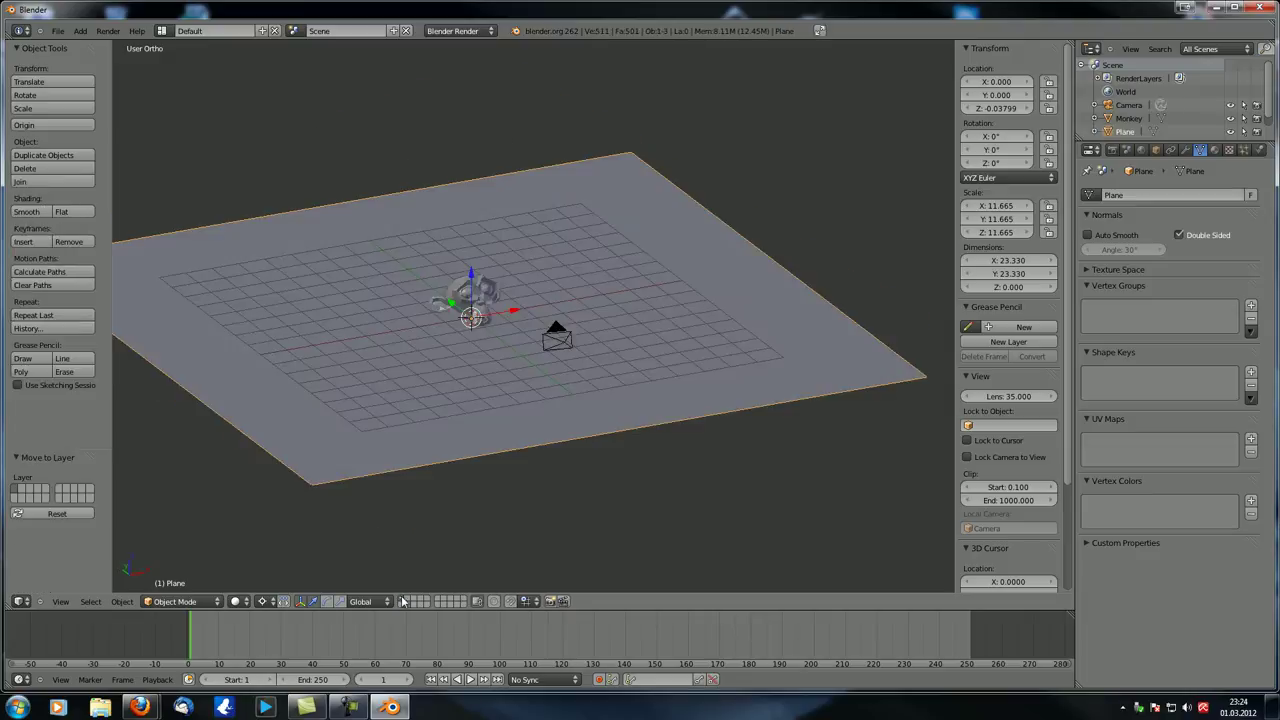
Step: Render the head and ground plane without any lamps
middle_drag(443, 389, 499, 349)
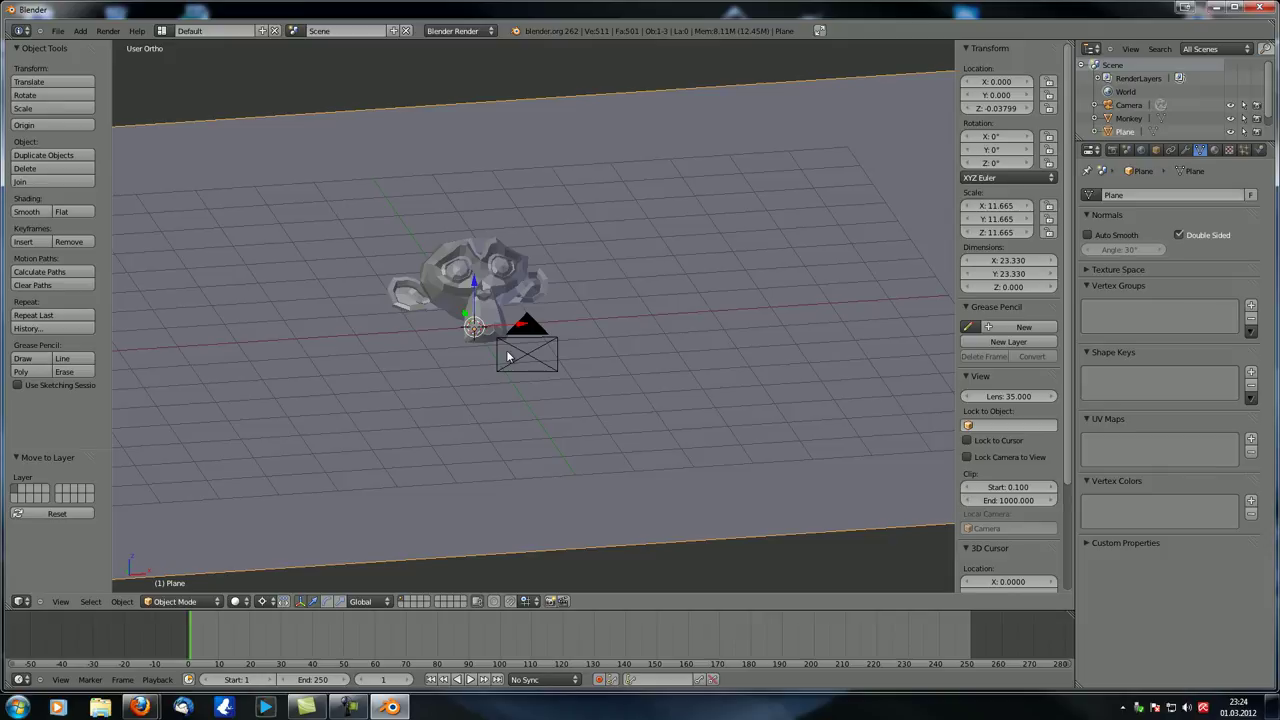
key(KP_2)
key(KP_2)
key(KP_8)
key(KP_2)
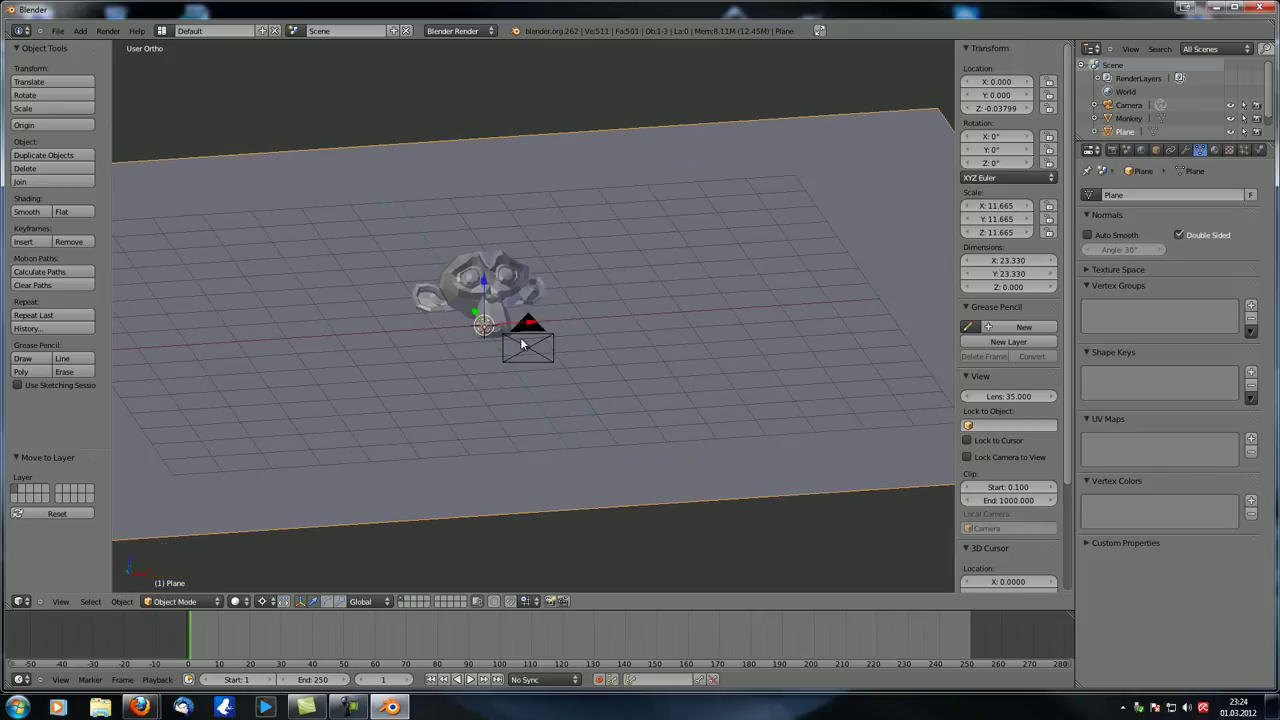
key(F12)
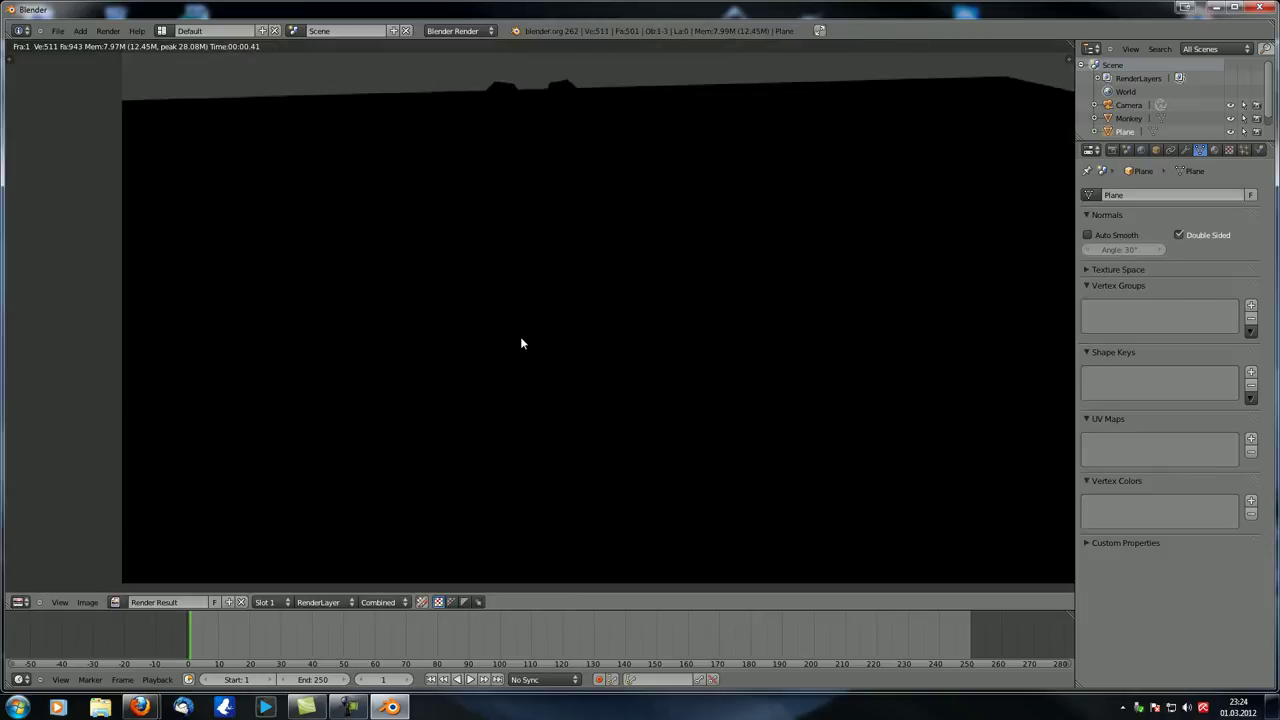
Step: Add a Hemi lamp at the scene origin and raise it along Z to a height of about 13 units
scroll(520, 343, down, 2)
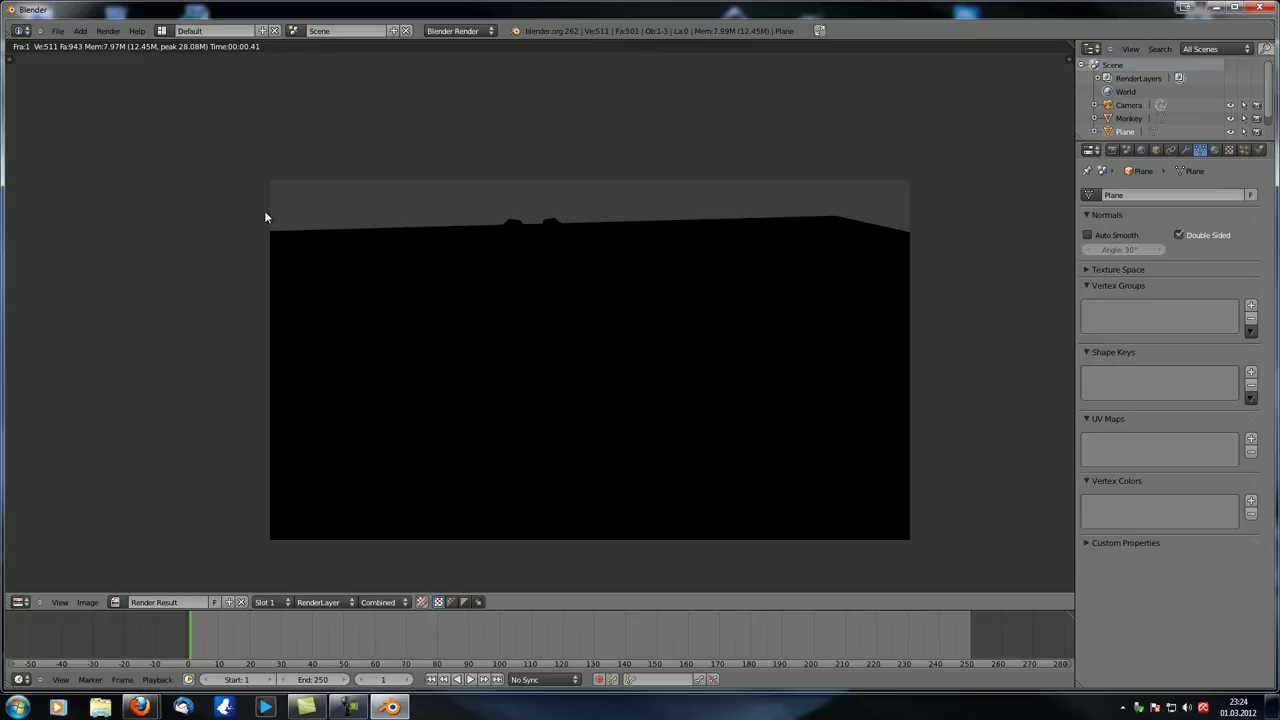
key(Escape)
key(shift+a)
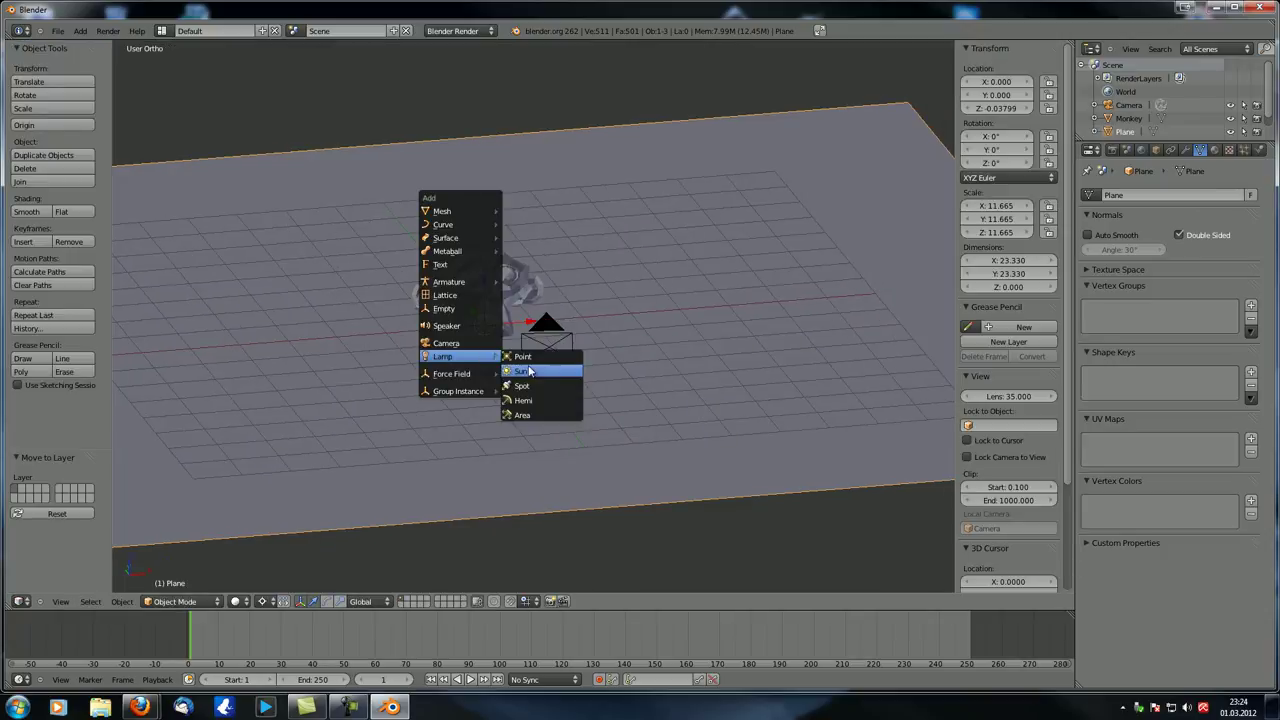
click(522, 400)
key(g)
key(z)
click(498, 125)
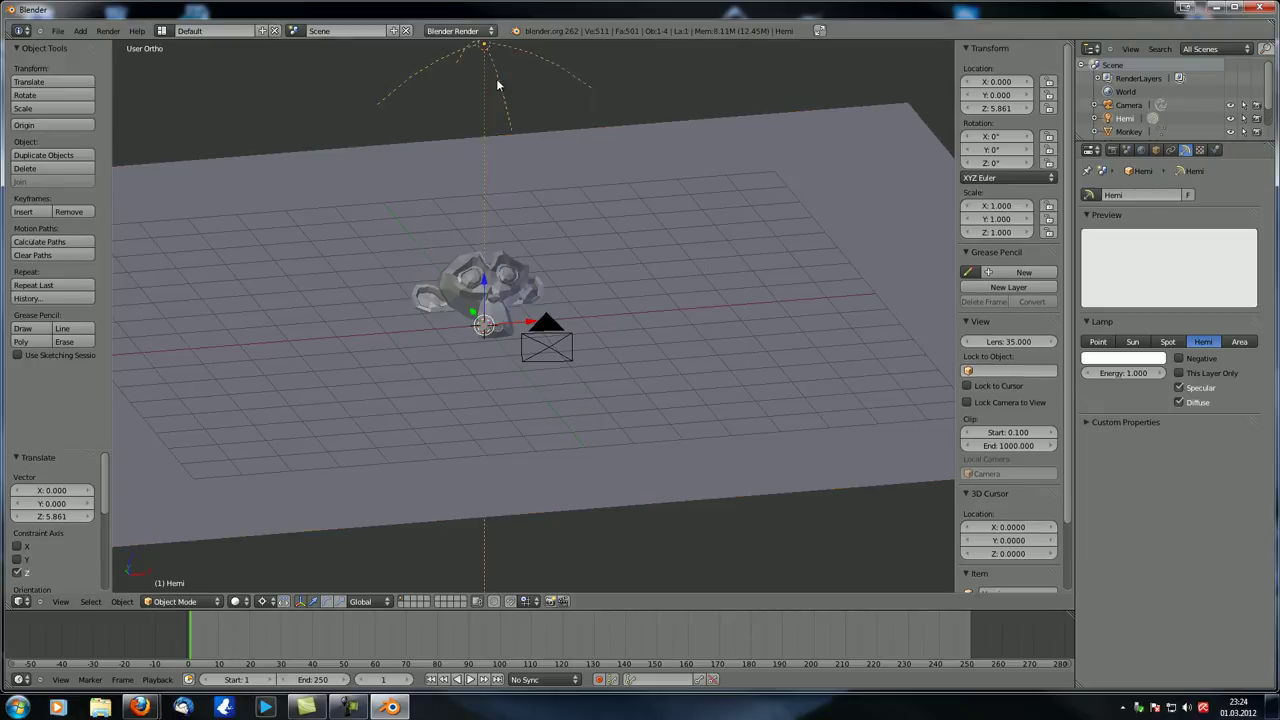
scroll(519, 284, down, 4)
key(g)
key(z)
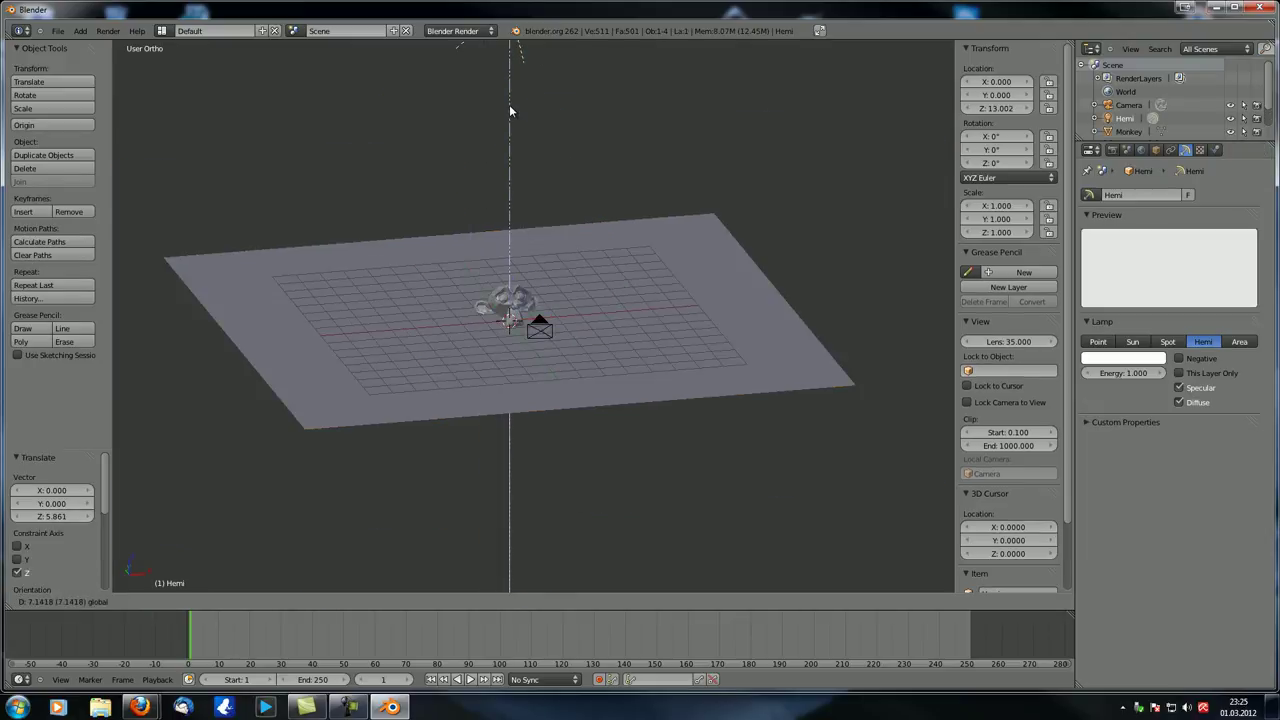
click(510, 105)
Step: Move the Hemi lamp about 29 units down, below the ground plane, and render the scene
scroll(584, 272, down, 3)
middle_drag(584, 272, 488, 237)
middle_drag(553, 319, 592, 343)
key(g)
click(647, 570)
key(F12)
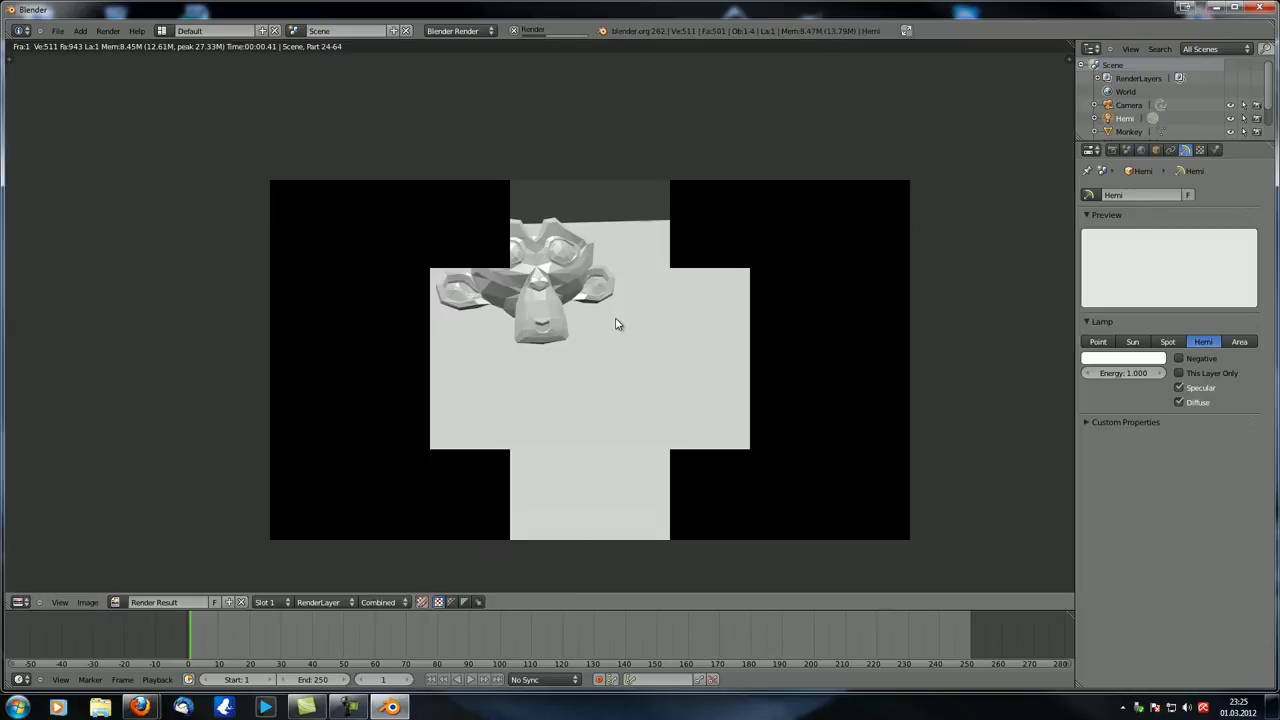
key(Escape)
Step: Move the Hemi lamp back above the monkey head, to about X -0.05, Y 5.88, Z 24.28
scroll(570, 414, down, 1)
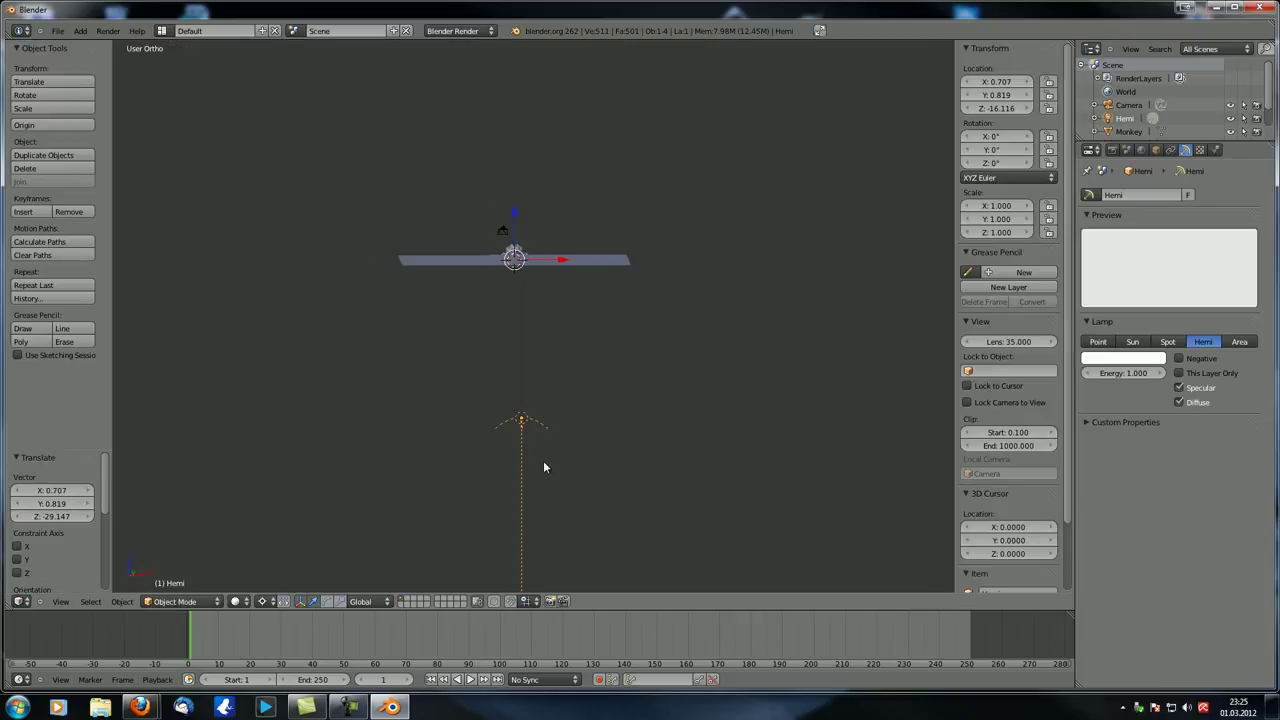
middle_drag(570, 414, 534, 374)
key(g)
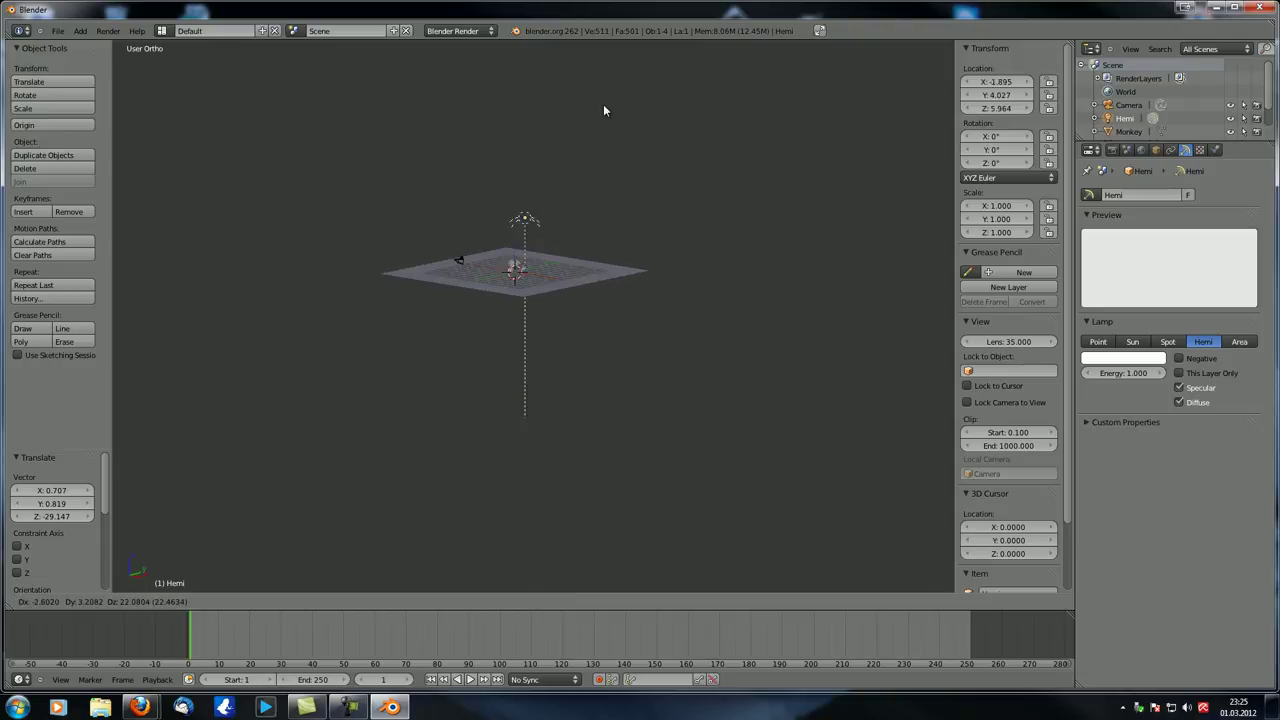
click(513, 226)
middle_drag(513, 226, 532, 270)
key(KP_1)
key(g)
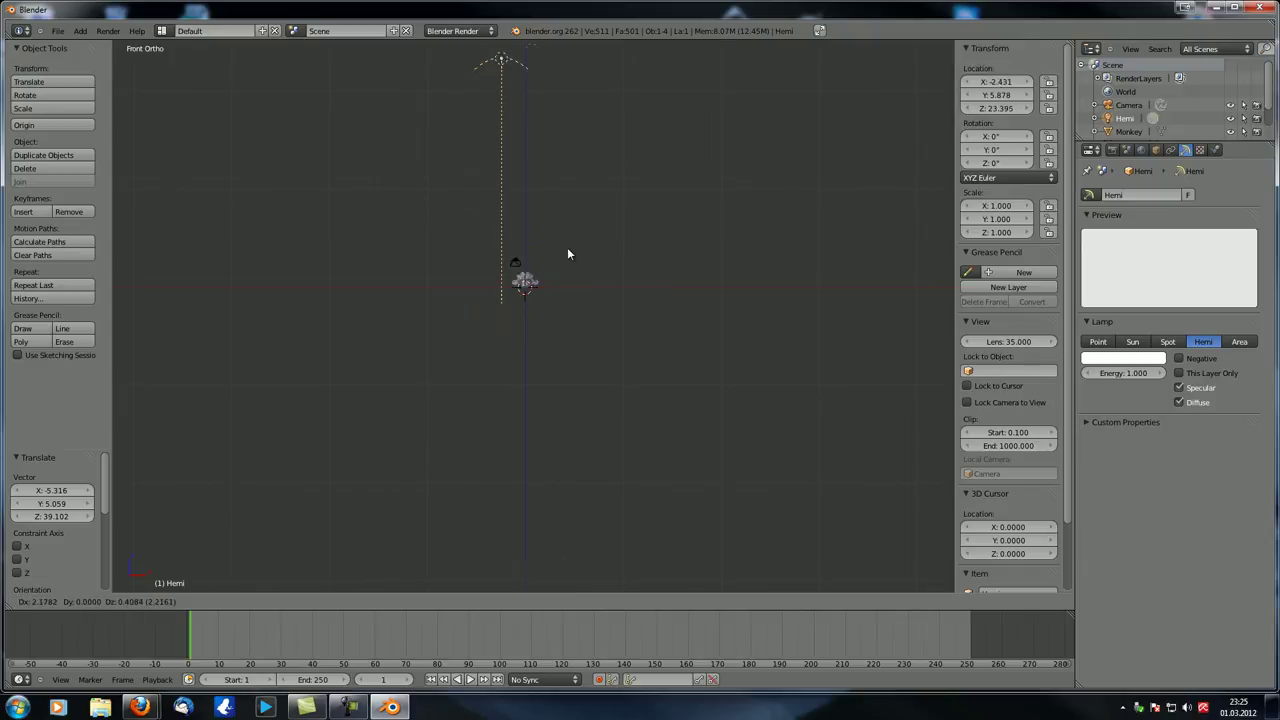
click(572, 252)
middle_drag(554, 180, 592, 279)
Step: Give the Hemi lamp a pale blue colour with an energy of 0.3 and test-render the scene
click(1123, 358)
drag(1112, 246, 1101, 222)
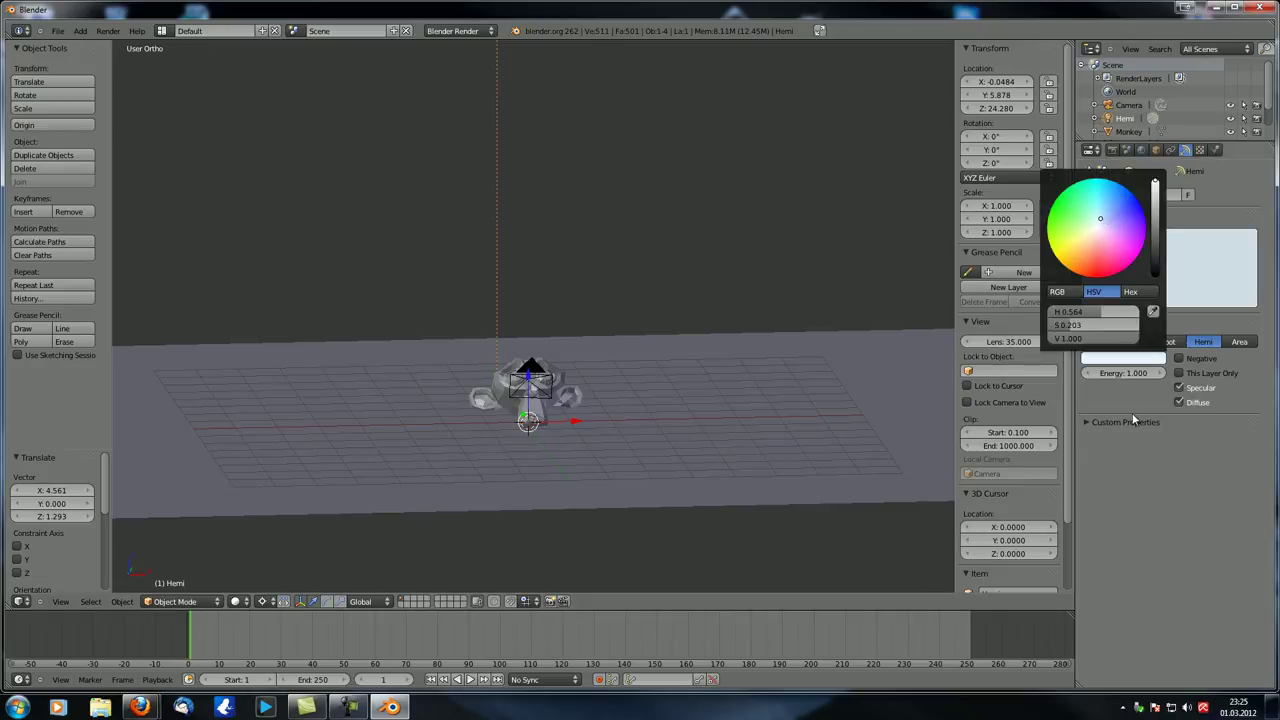
click(1129, 372)
key(ctrl+a)
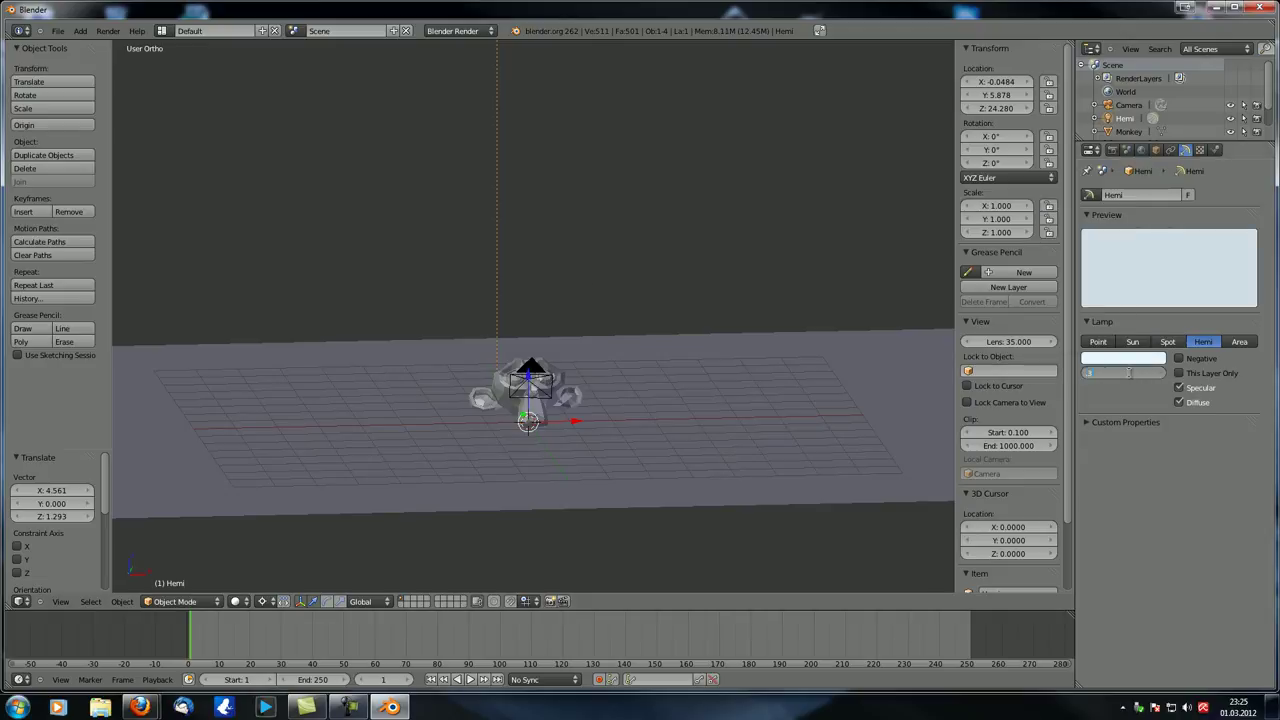
text(0.3)
key(Return)
key(F12)
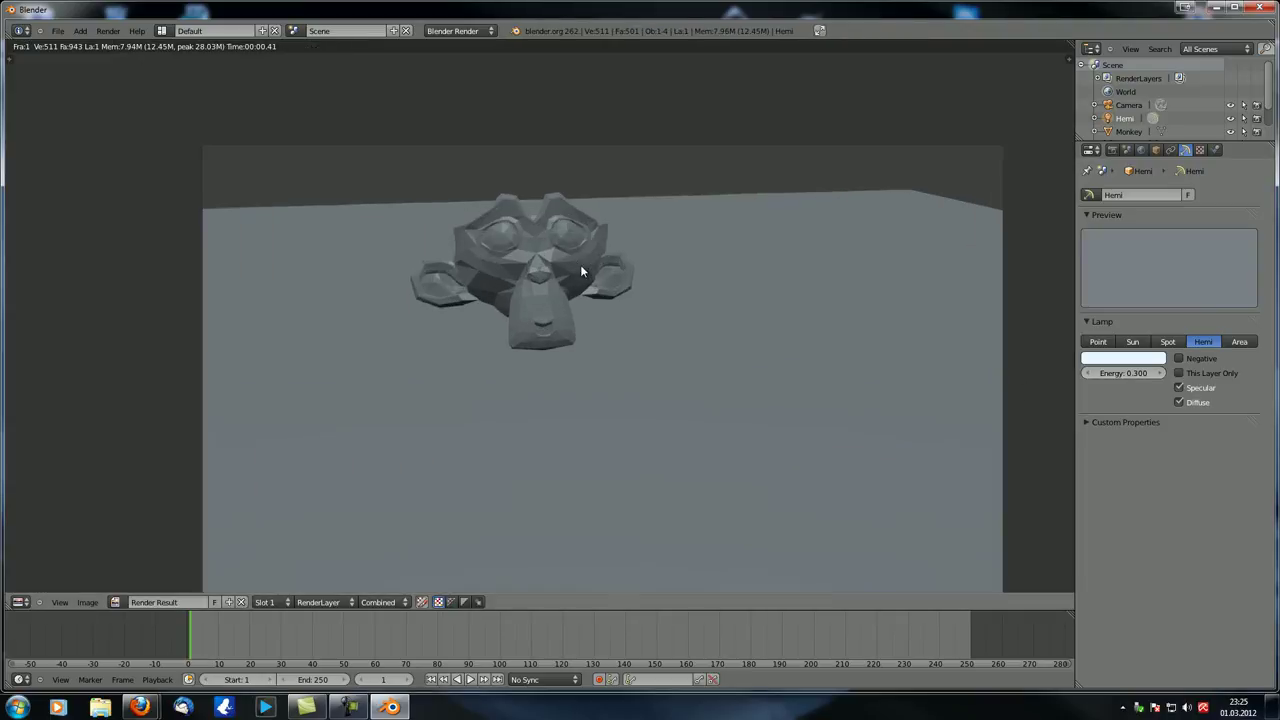
key(Escape)
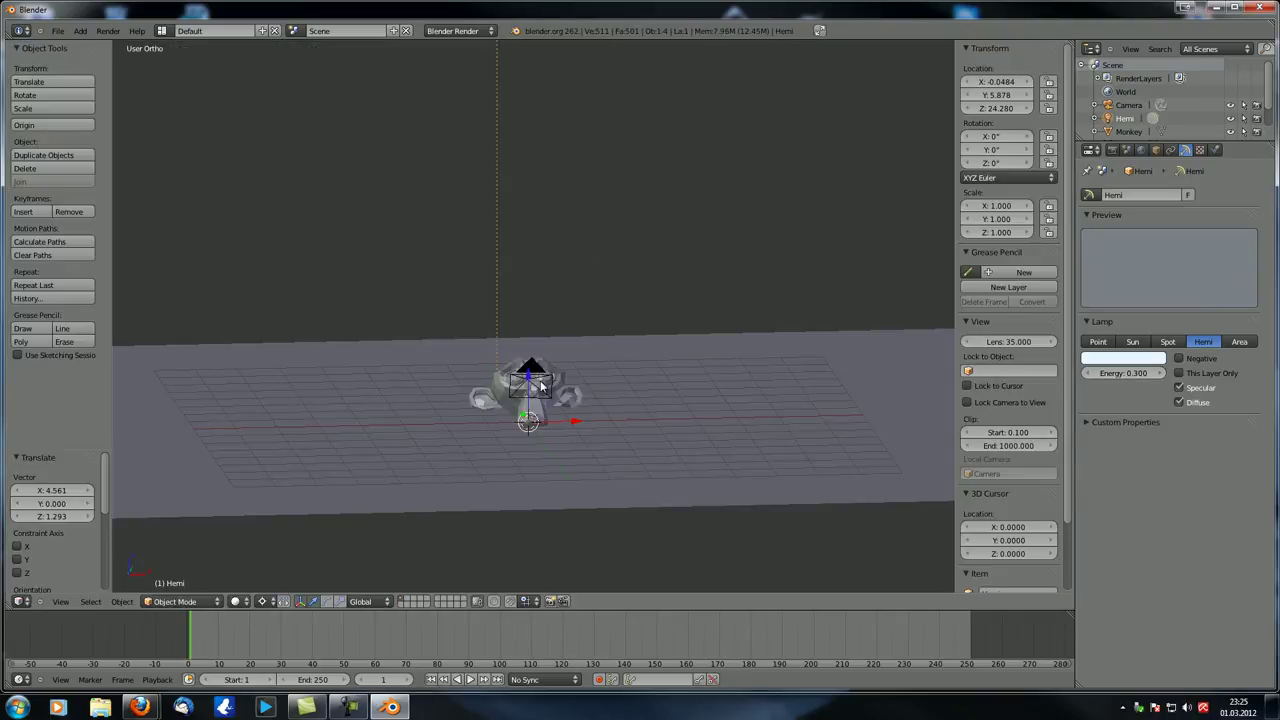
Step: Reframe the monkey head in the camera view by moving the camera about -1.0 in X, 0.51 in Y and 0.89 in Z
key(KP_0)
right_click(591, 160)
key(g)
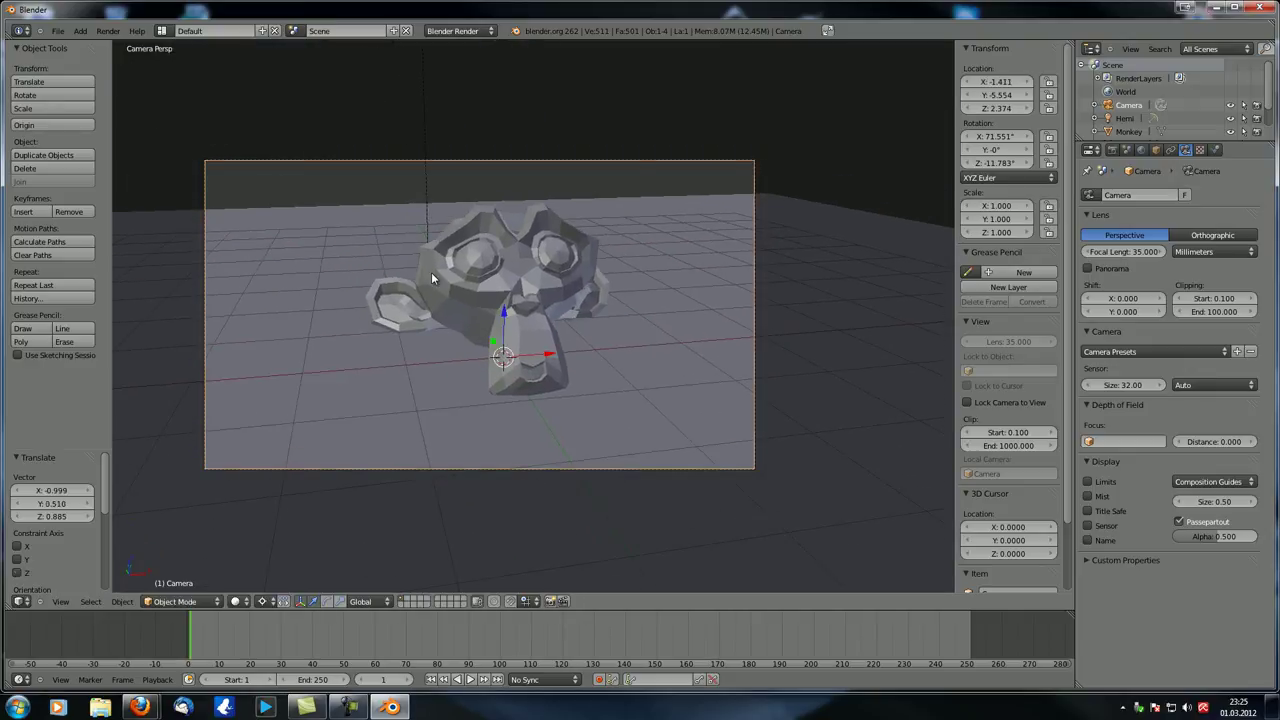
click(545, 343)
key(KP_0)
Step: Add a Sun lamp at the scene origin and raise it along Z to about 13.3 units
scroll(554, 192, down, 5)
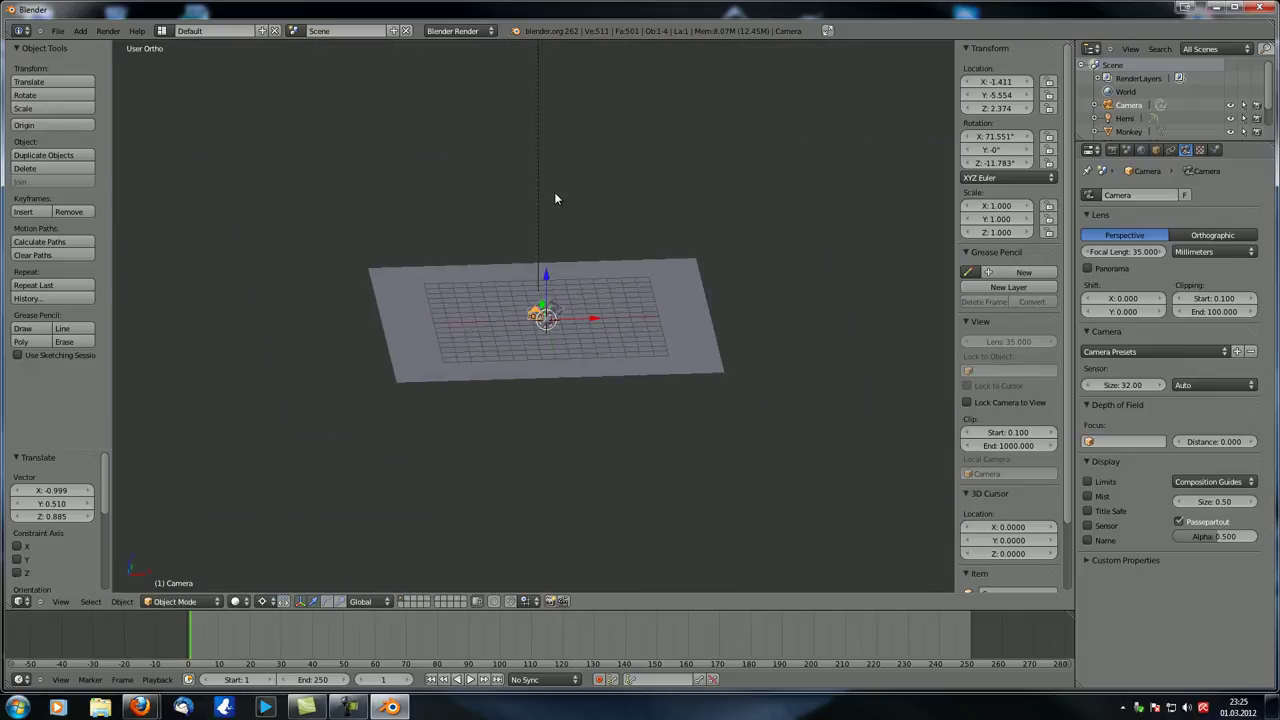
key(shift+a)
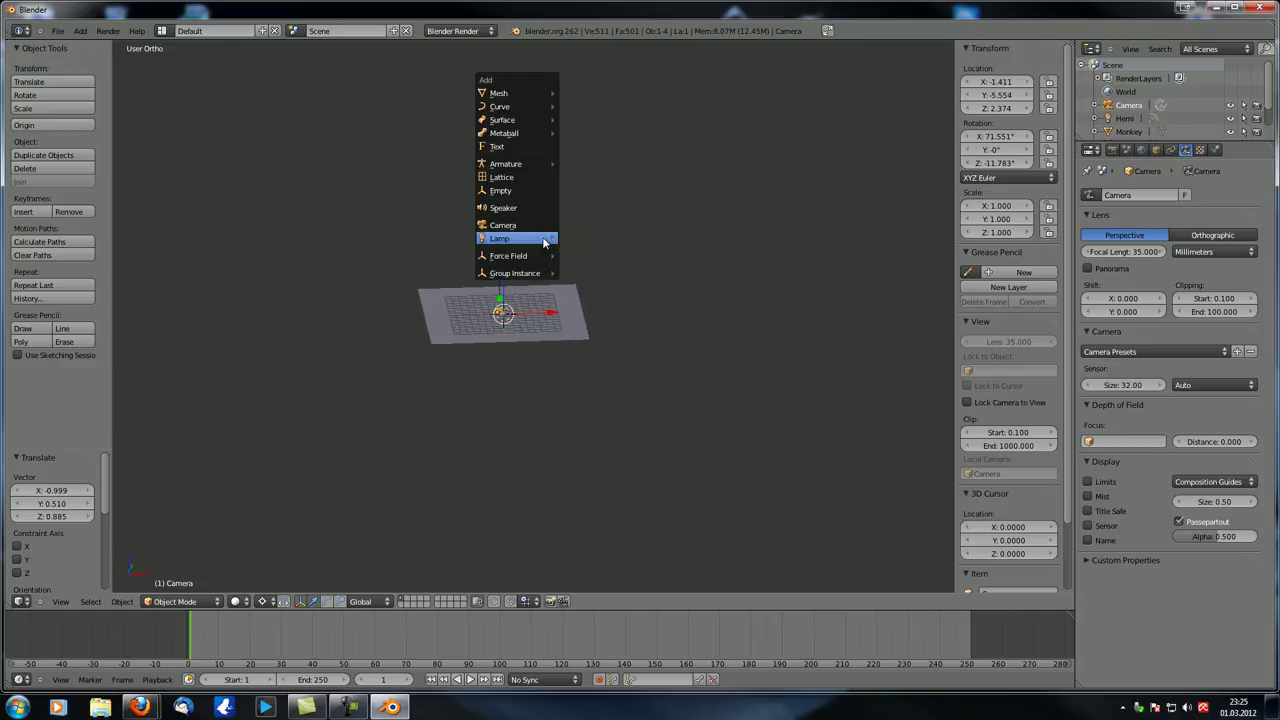
mouse_move(545, 238)
click(577, 254)
key(g)
key(z)
click(519, 207)
Step: Rotate the Sun lamp around the scene origin by about 30.4° in the front view and about 27.9° in the right view
key(KP_1)
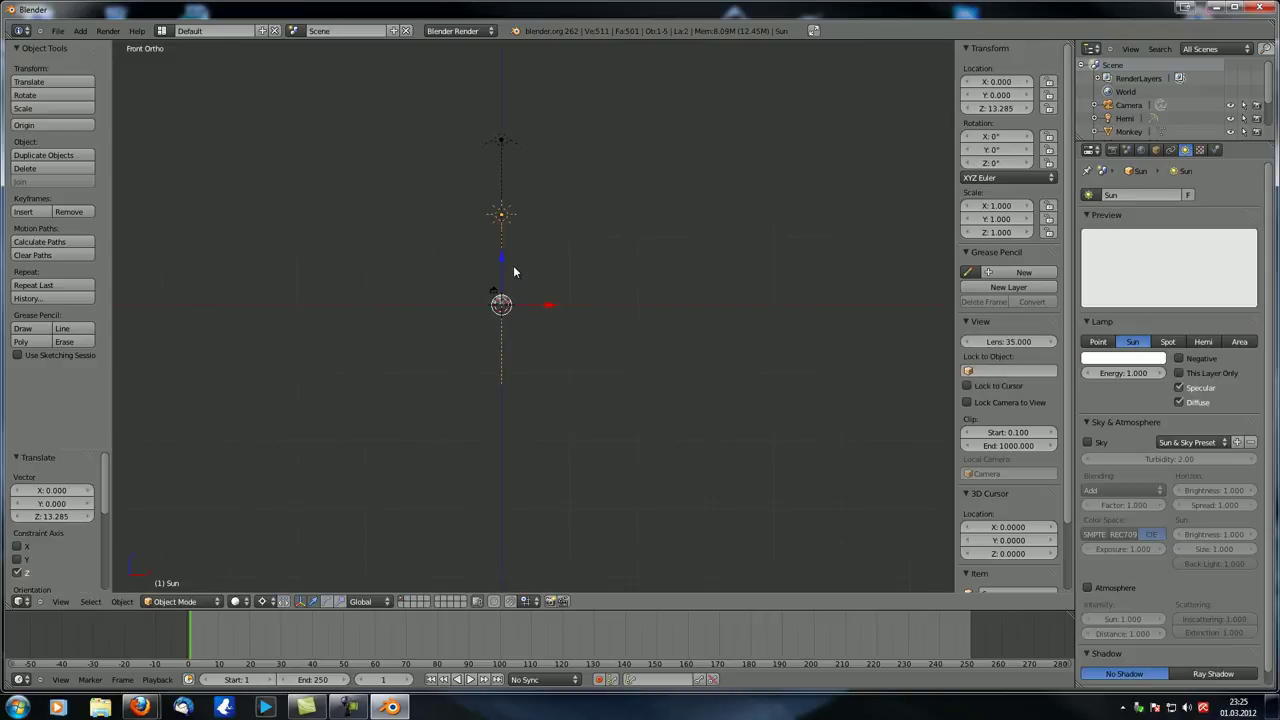
scroll(513, 265, up, 5)
key(r)
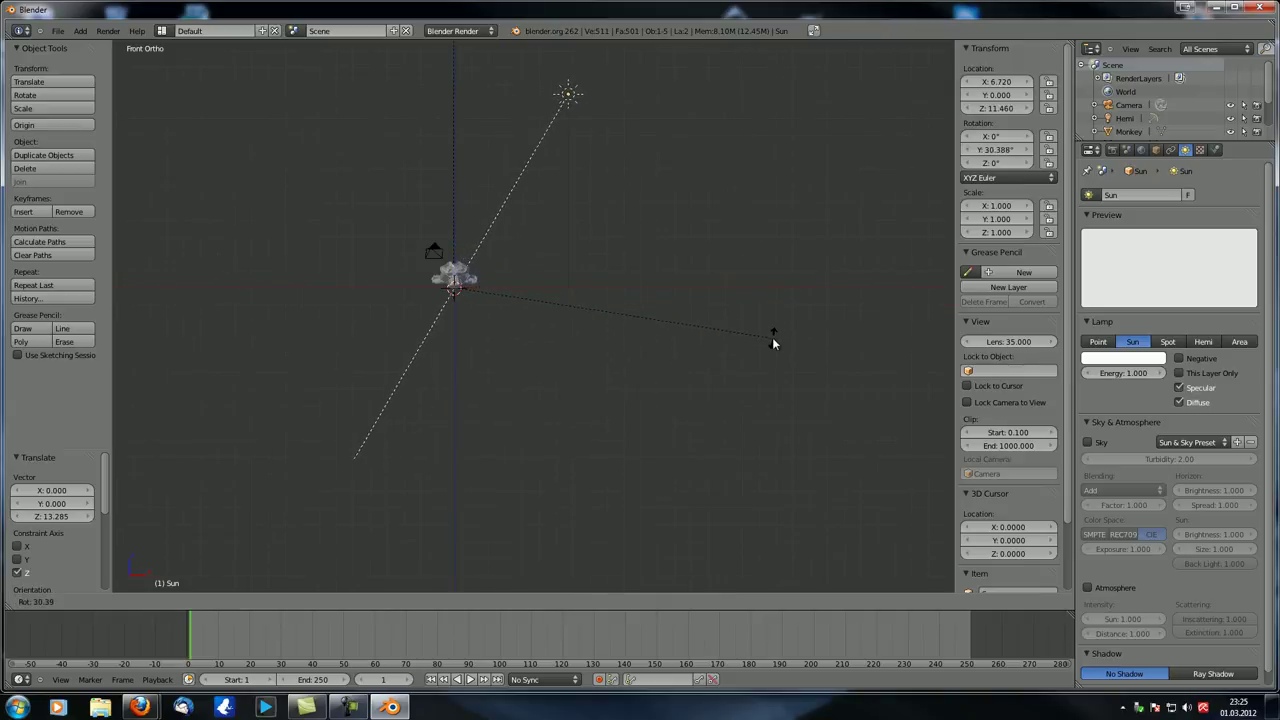
click(770, 332)
key(KP_3)
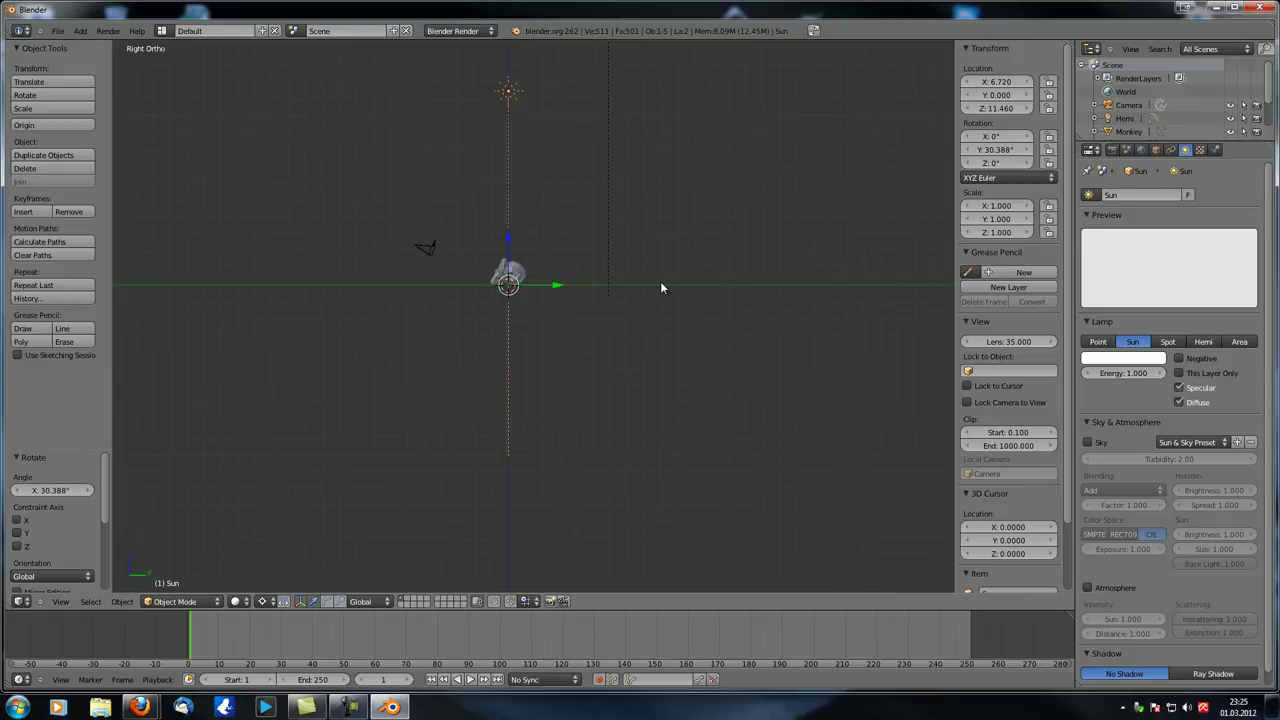
key(r)
click(651, 363)
middle_drag(651, 363, 457, 271)
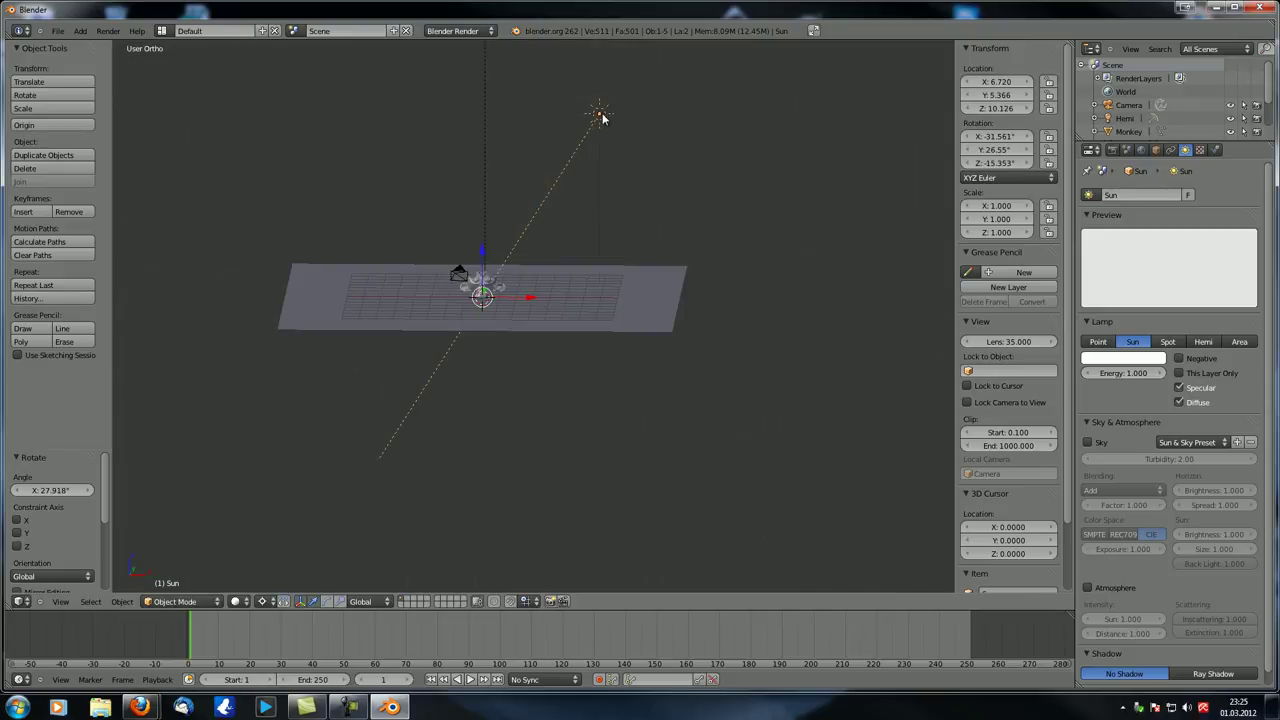
Step: Give the Sun lamp a pale orange colour with a hue of about 0.10 and a saturation of about 0.36
click(1125, 358)
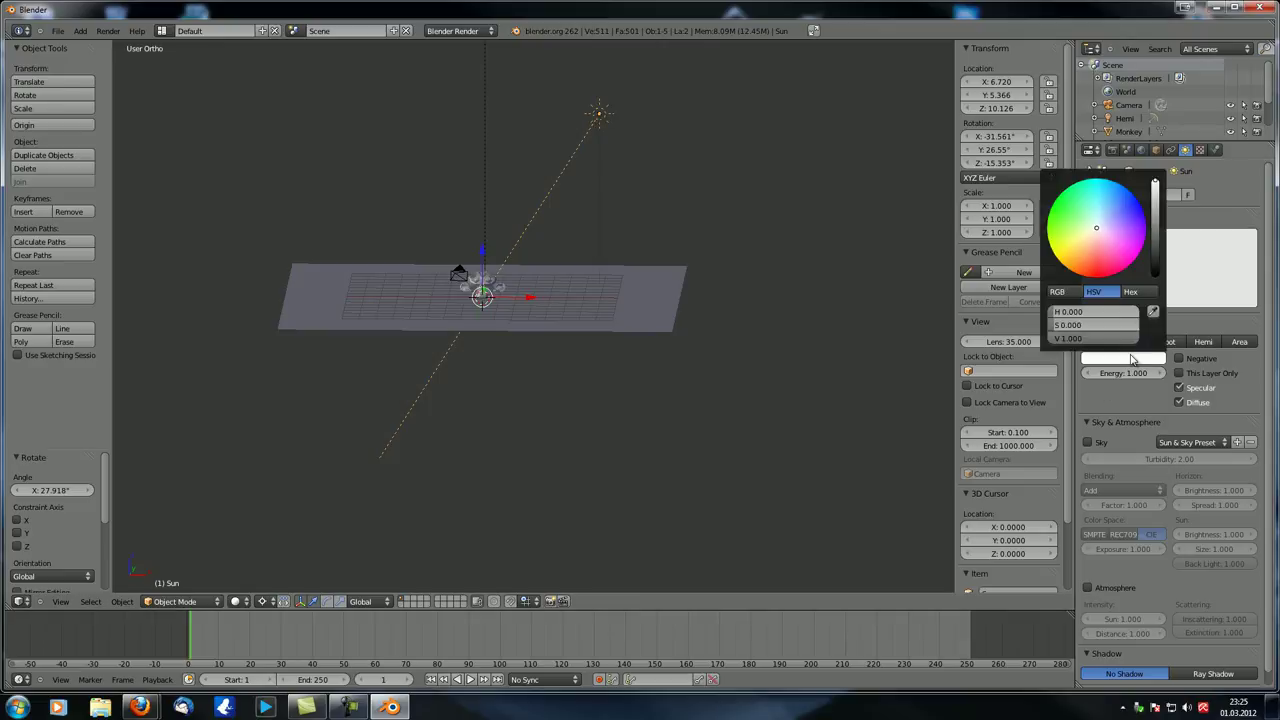
click(1087, 246)
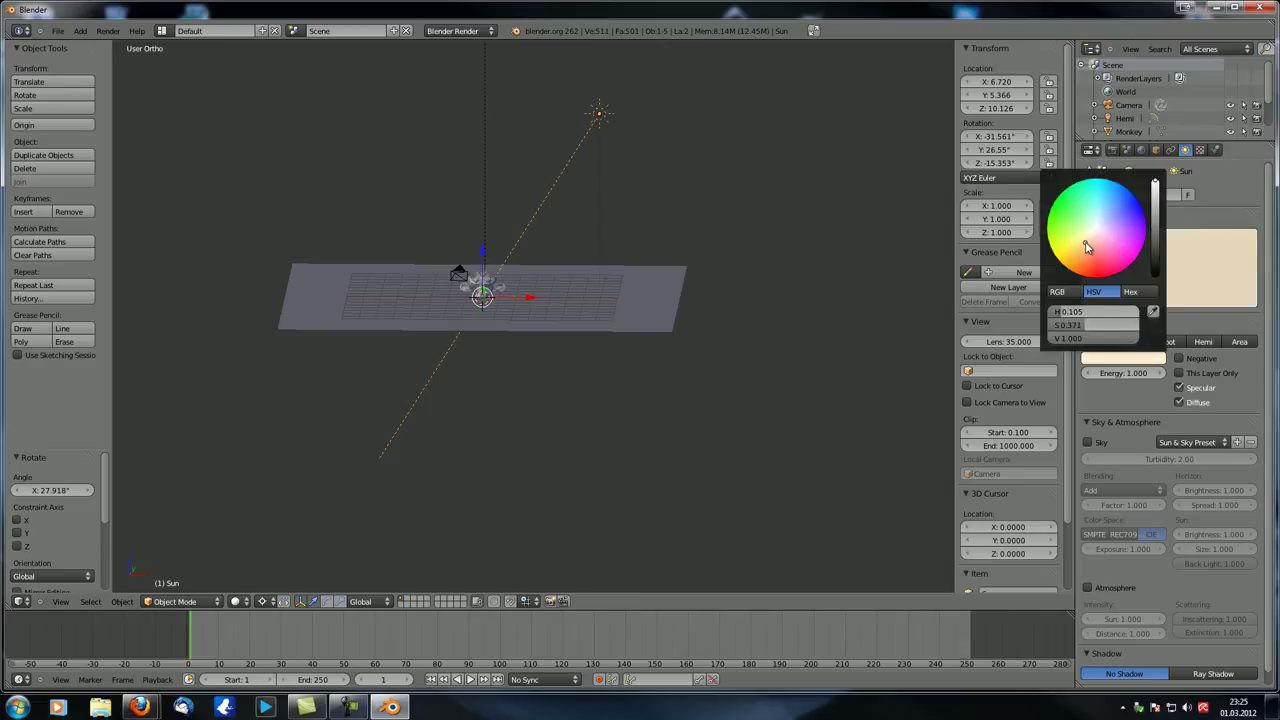
drag(1087, 246, 1085, 247)
drag(1085, 247, 1087, 248)
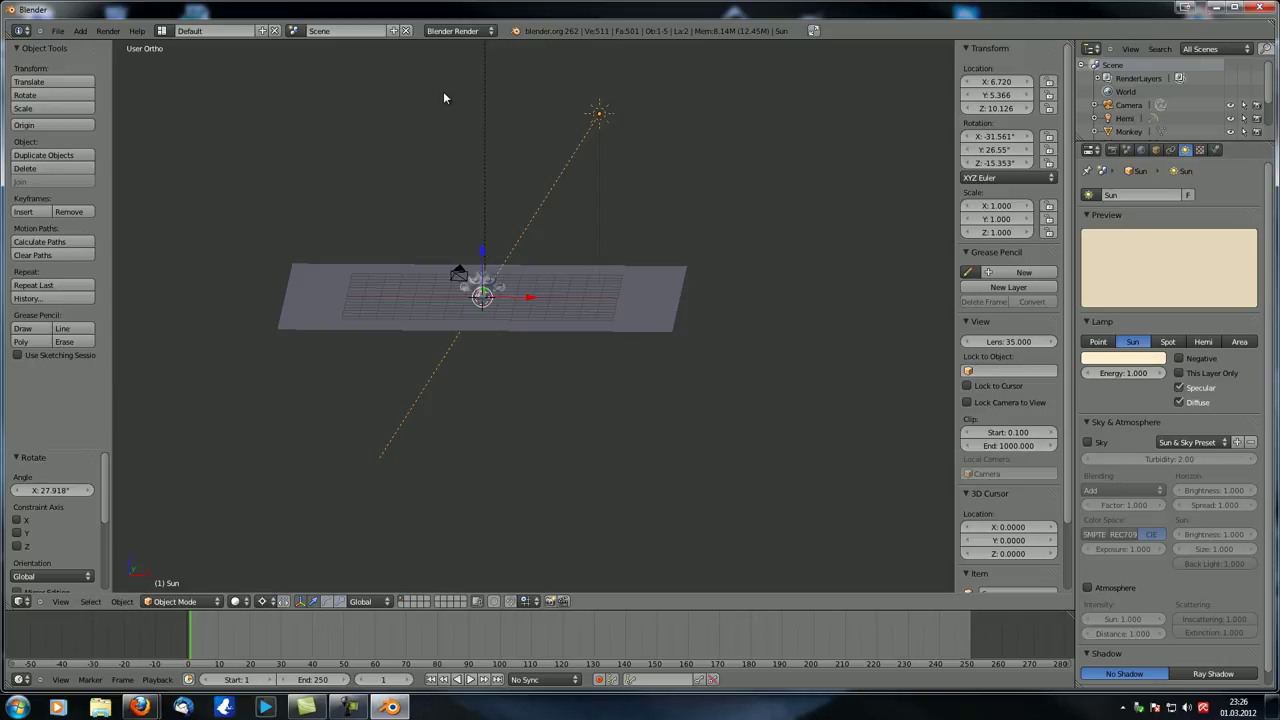
Step: Render the scene with the Hemi and Sun lamps and examine the lighting on the head and ground
middle_drag(445, 97, 555, 287)
key(F12)
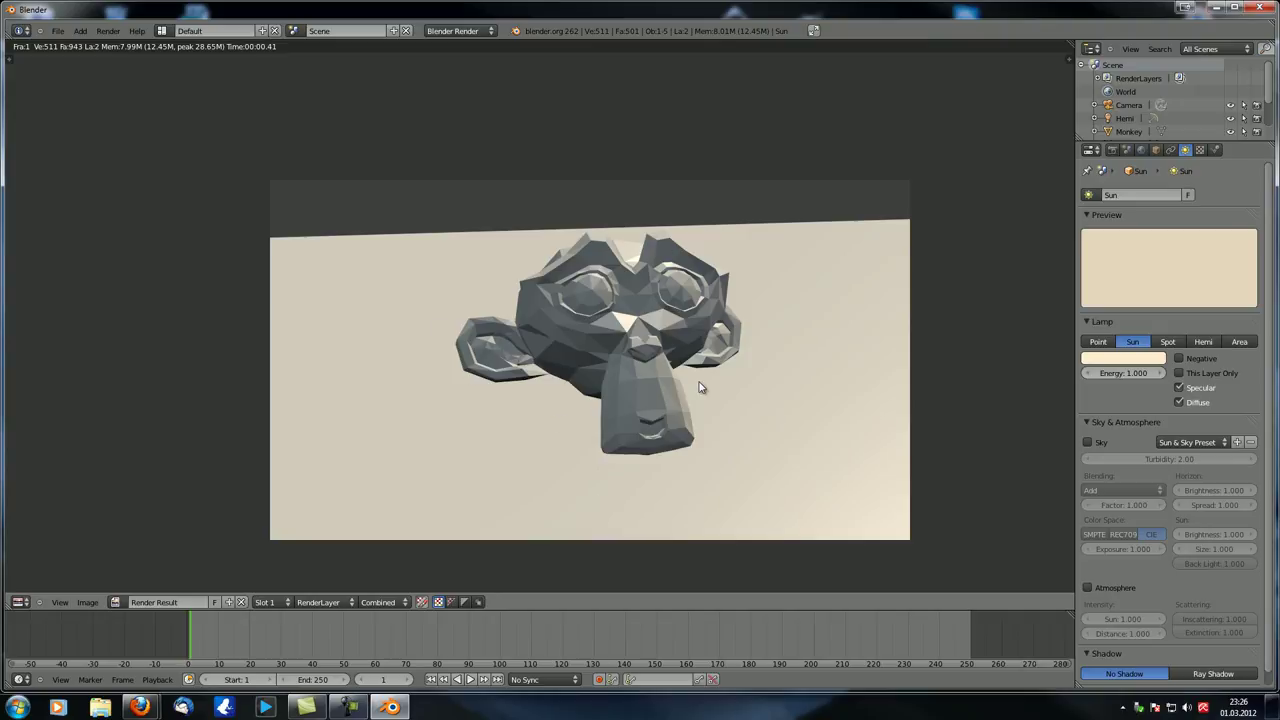
scroll(581, 421, down, 1)
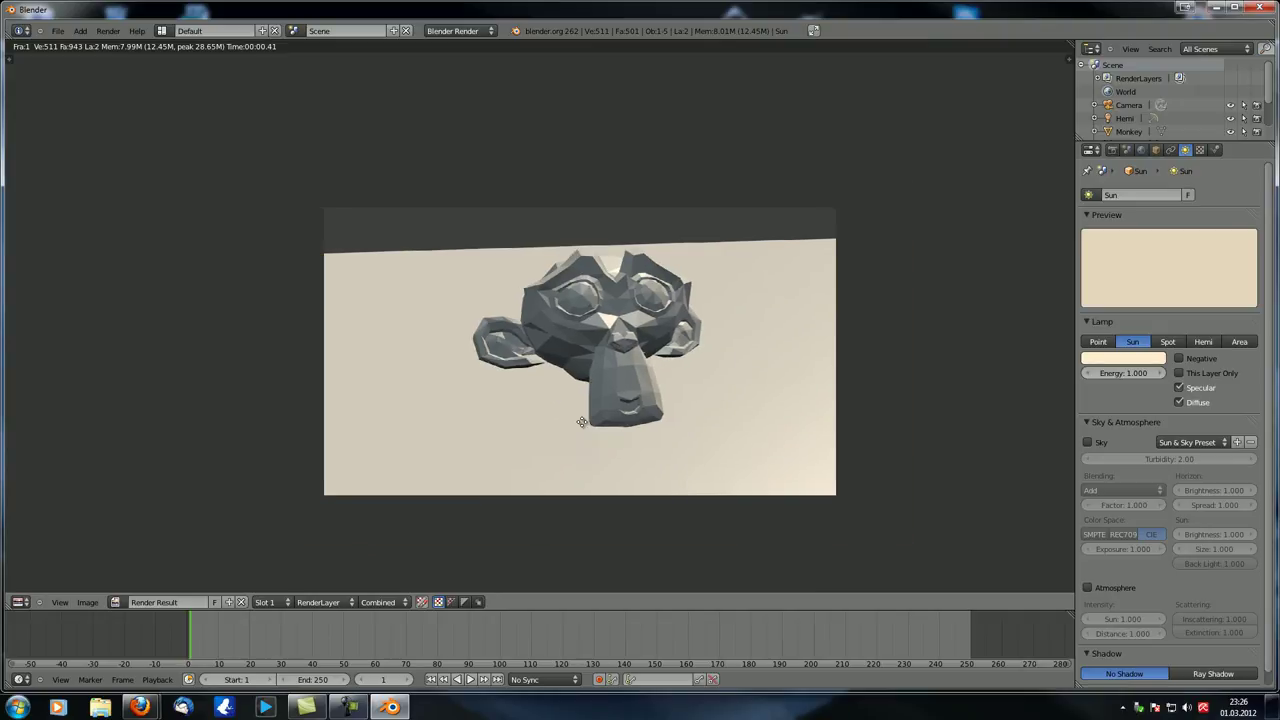
scroll(548, 399, up, 1)
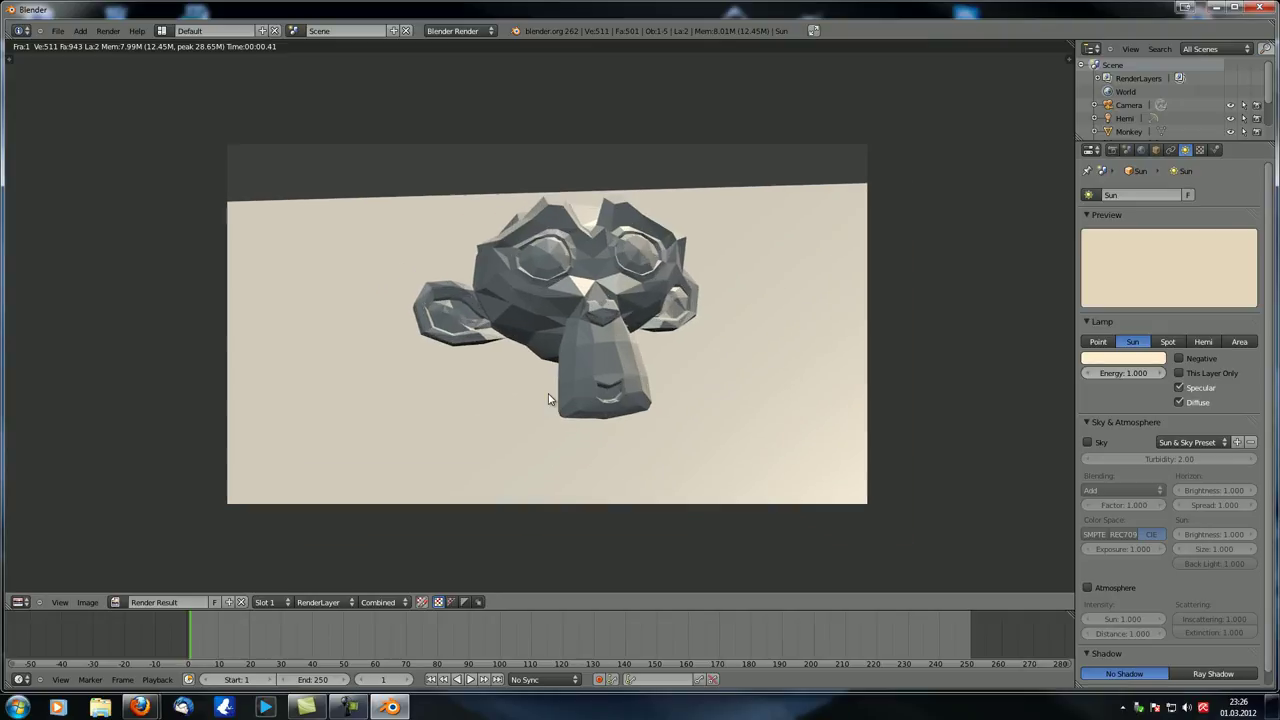
Step: Shift the Sun lamp's hue slightly toward yellow and render the scene again
click(1127, 359)
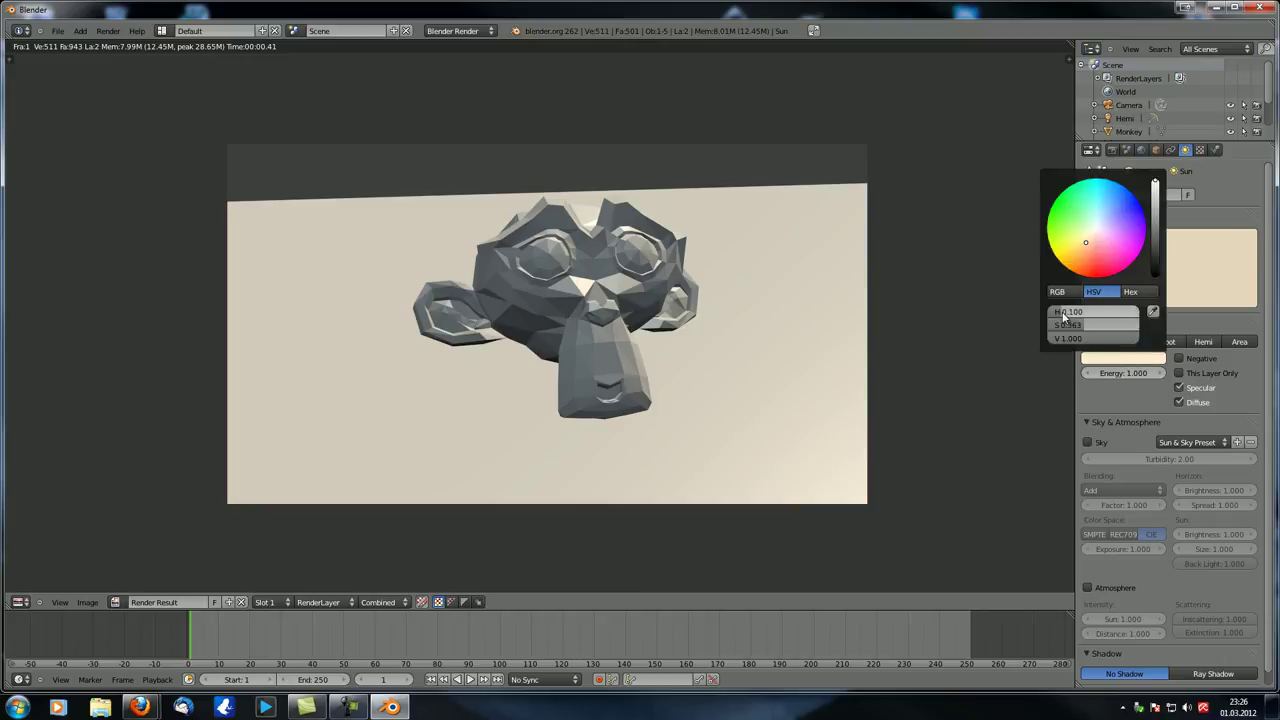
drag(1066, 316, 1068, 317)
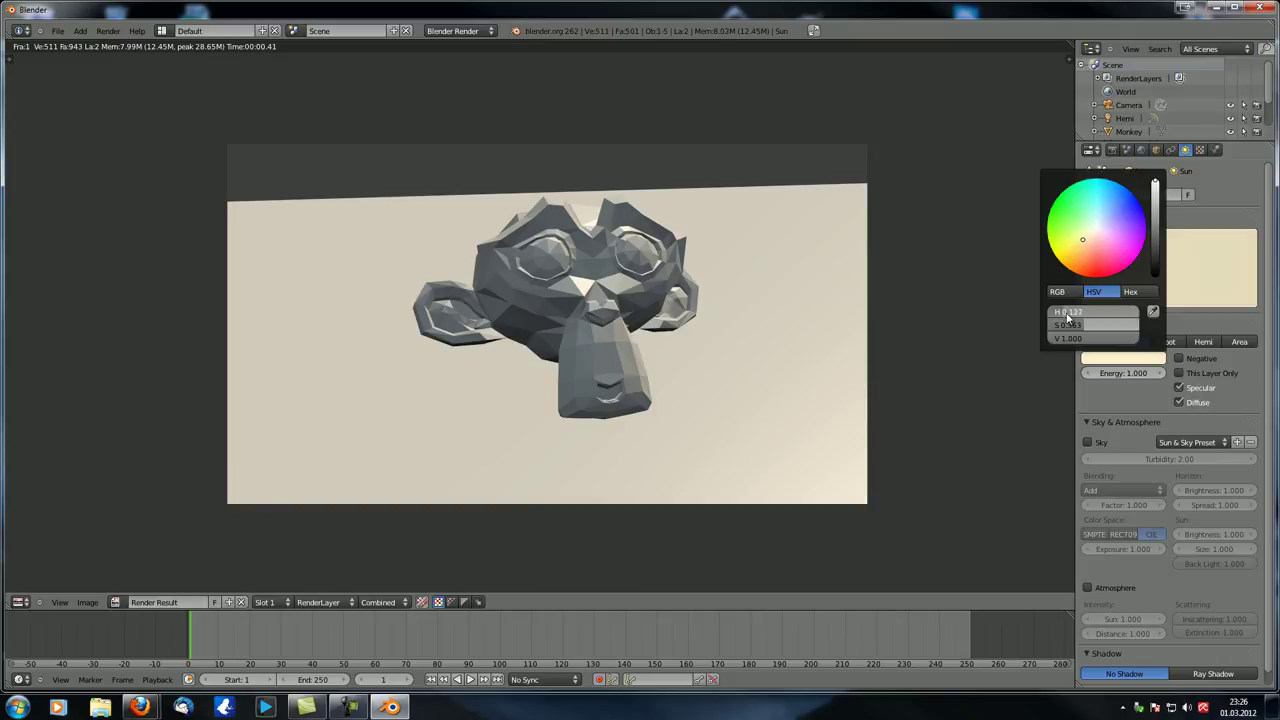
key(F12)
scroll(772, 396, up, 1)
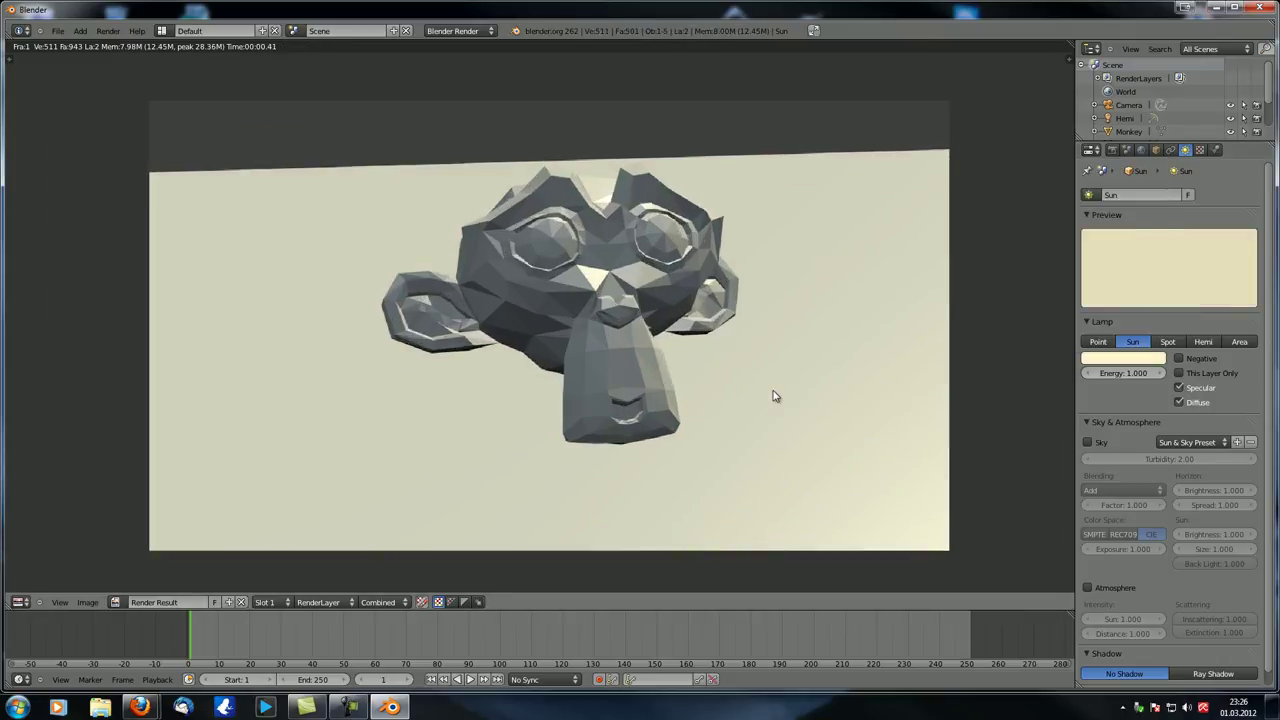
scroll(772, 396, down, 1)
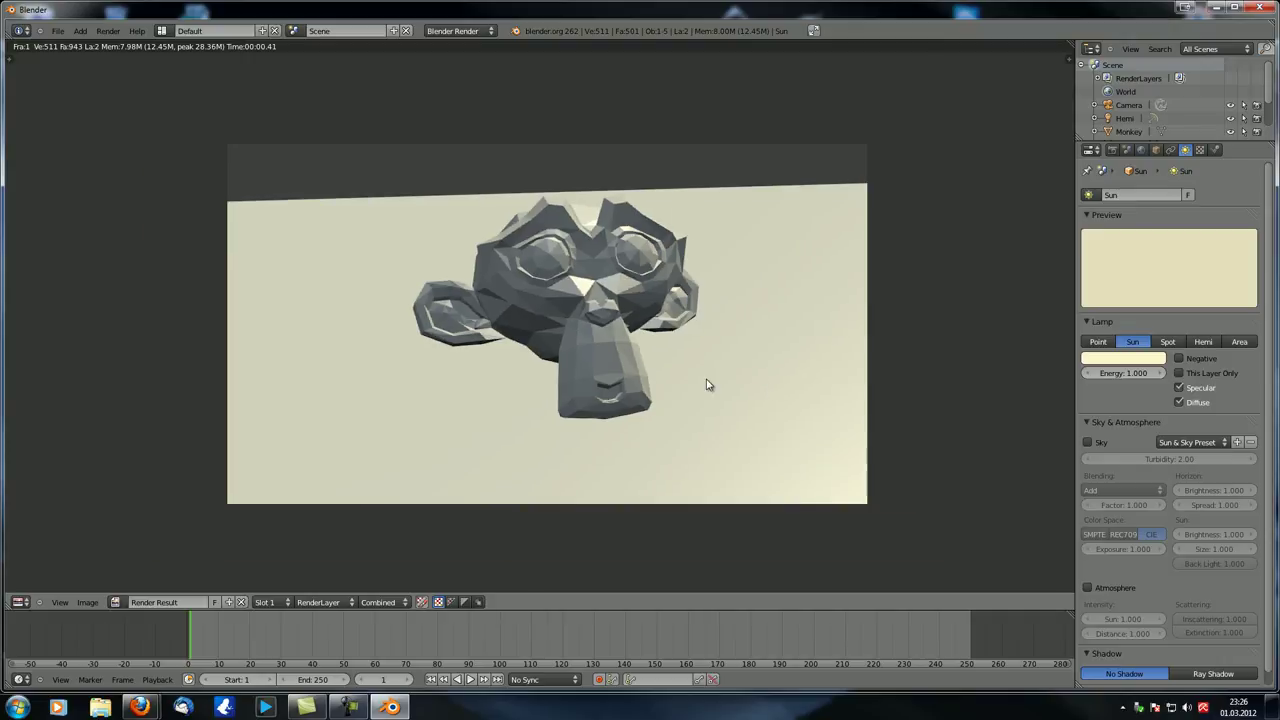
middle_drag(714, 340, 630, 321)
scroll(644, 348, up, 1)
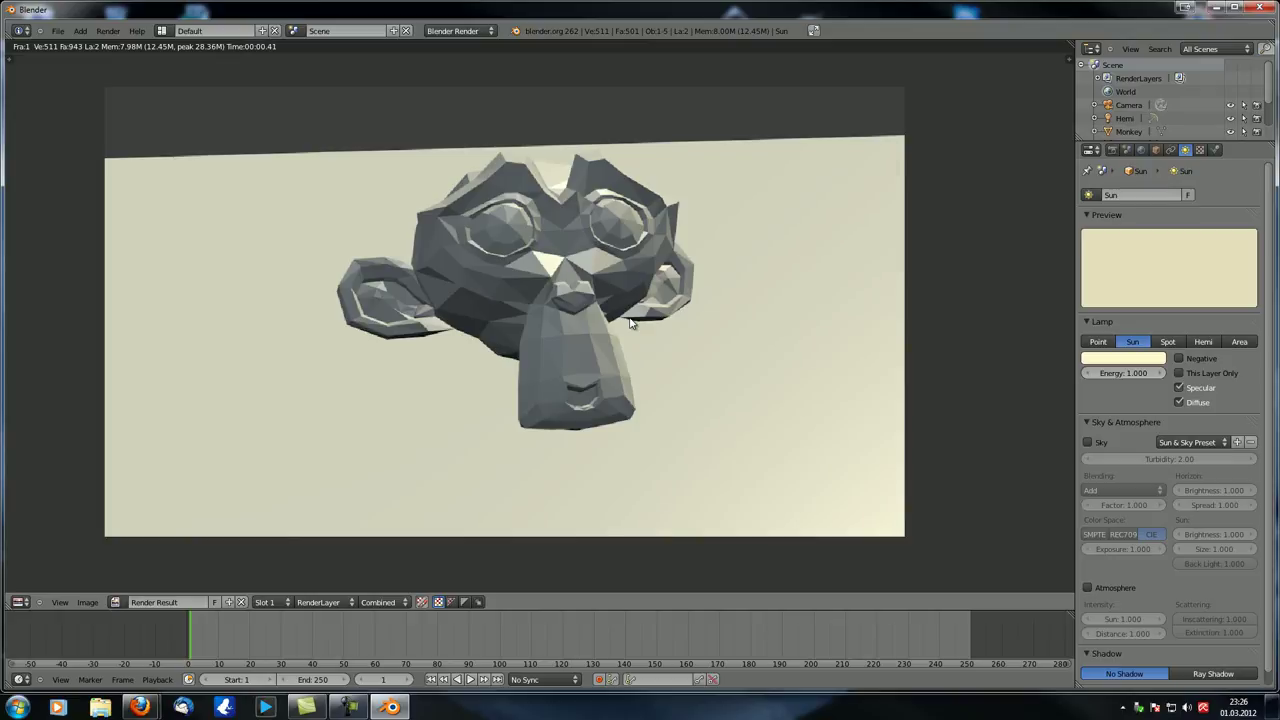
Step: Enable the Sky option for the Sun lamp and render the scene with it
scroll(1200, 425, down, 1)
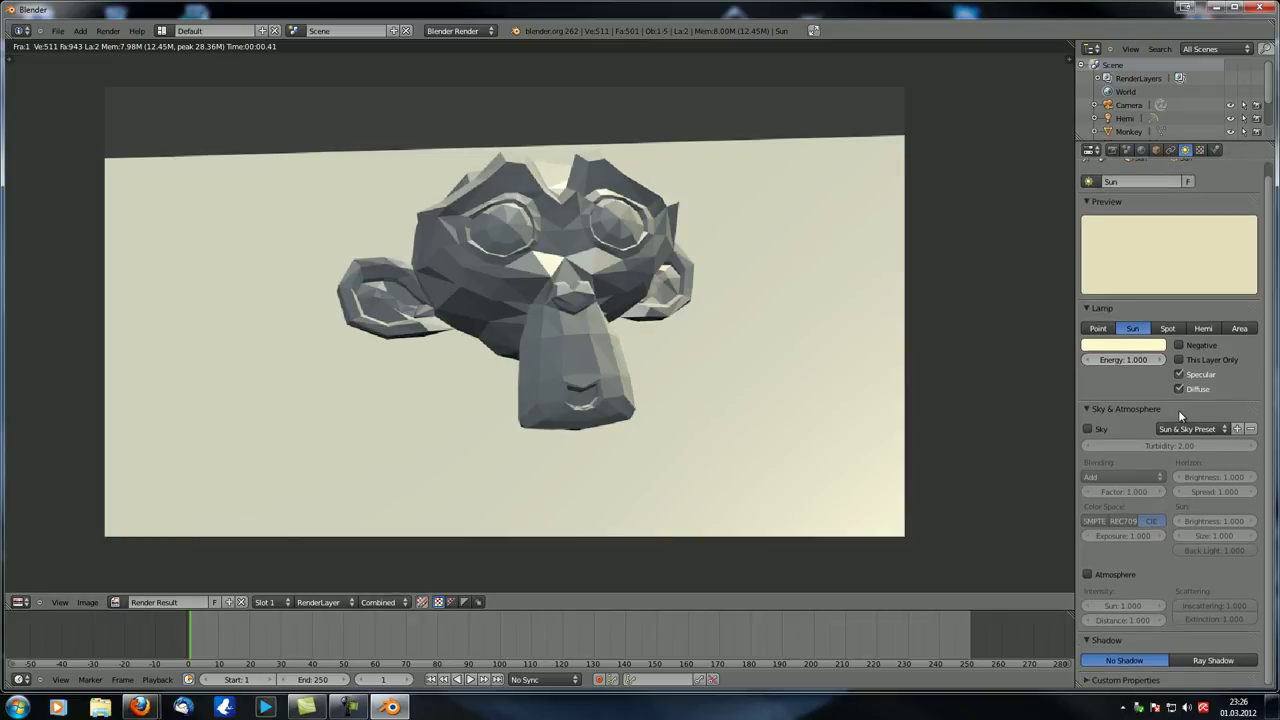
click(1086, 429)
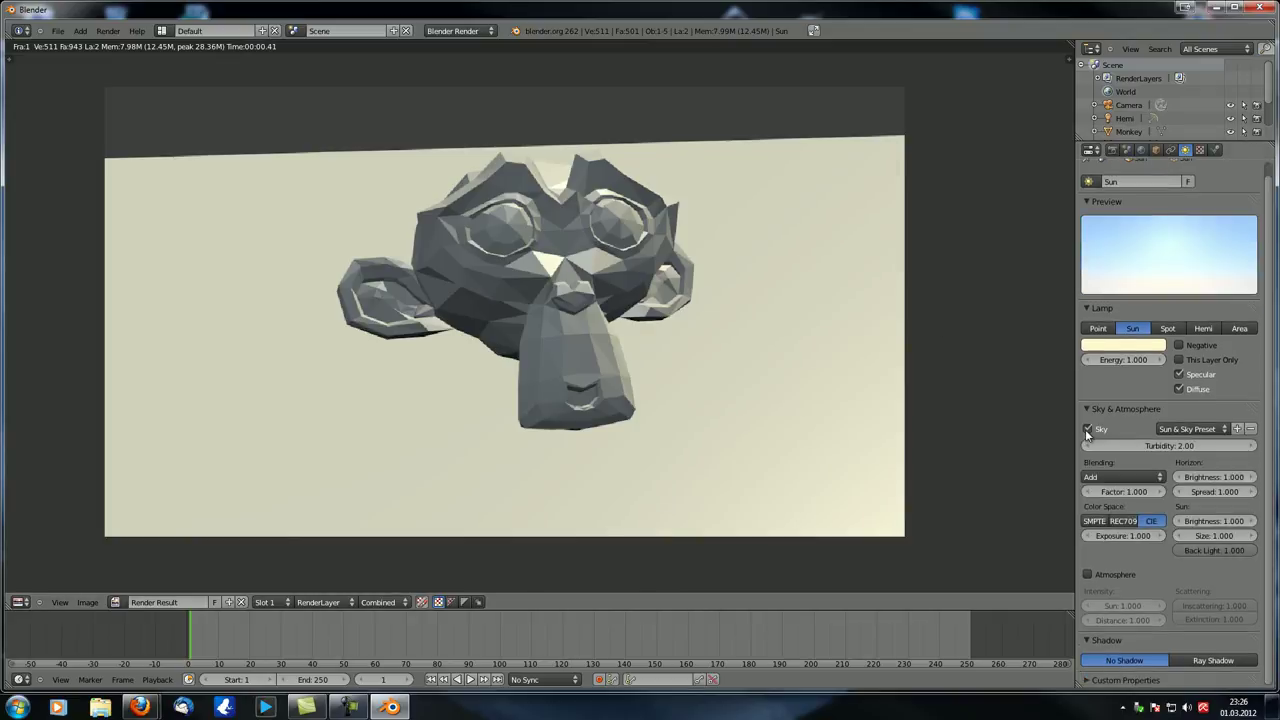
middle_drag(602, 385, 620, 384)
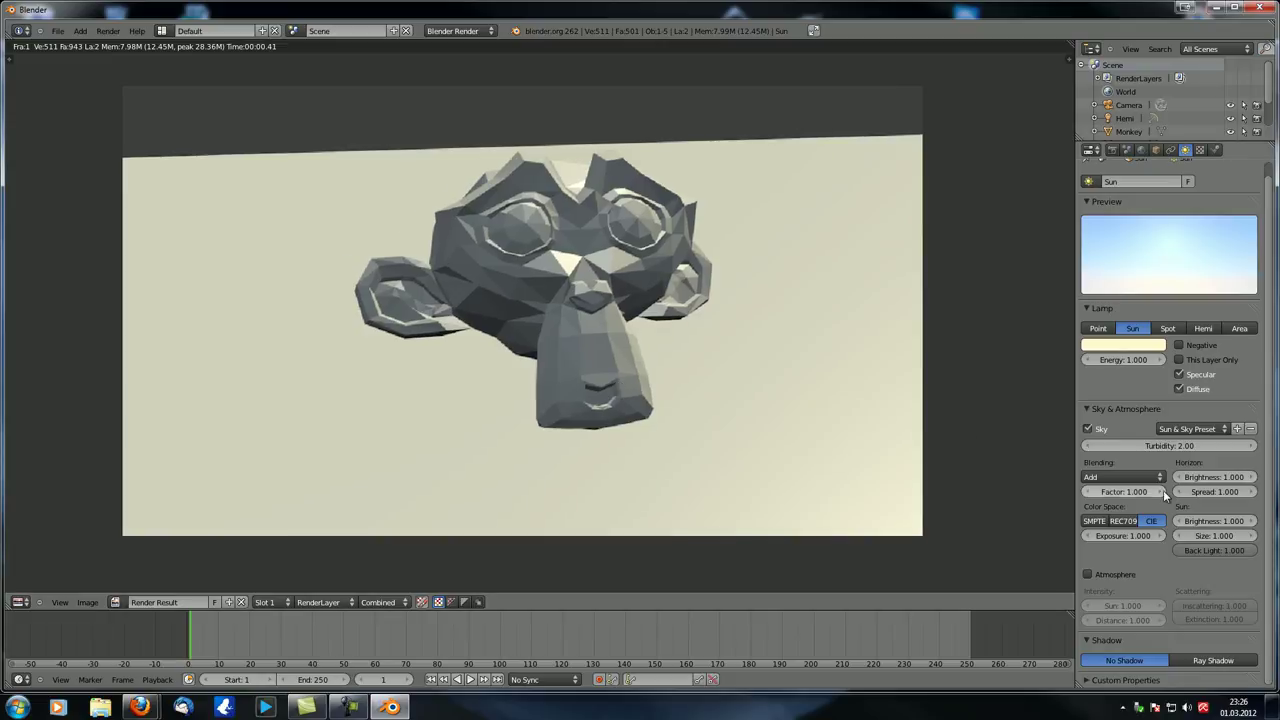
middle_drag(800, 395, 757, 389)
key(F12)
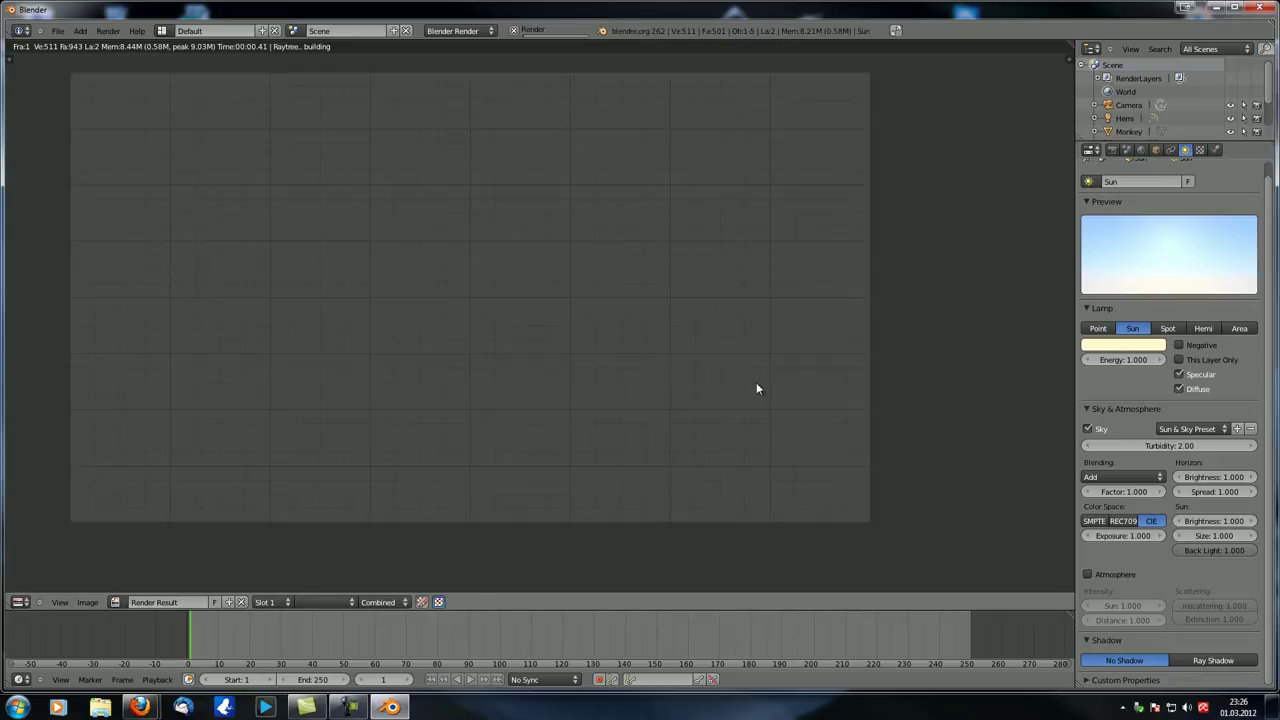
middle_drag(698, 143, 700, 155)
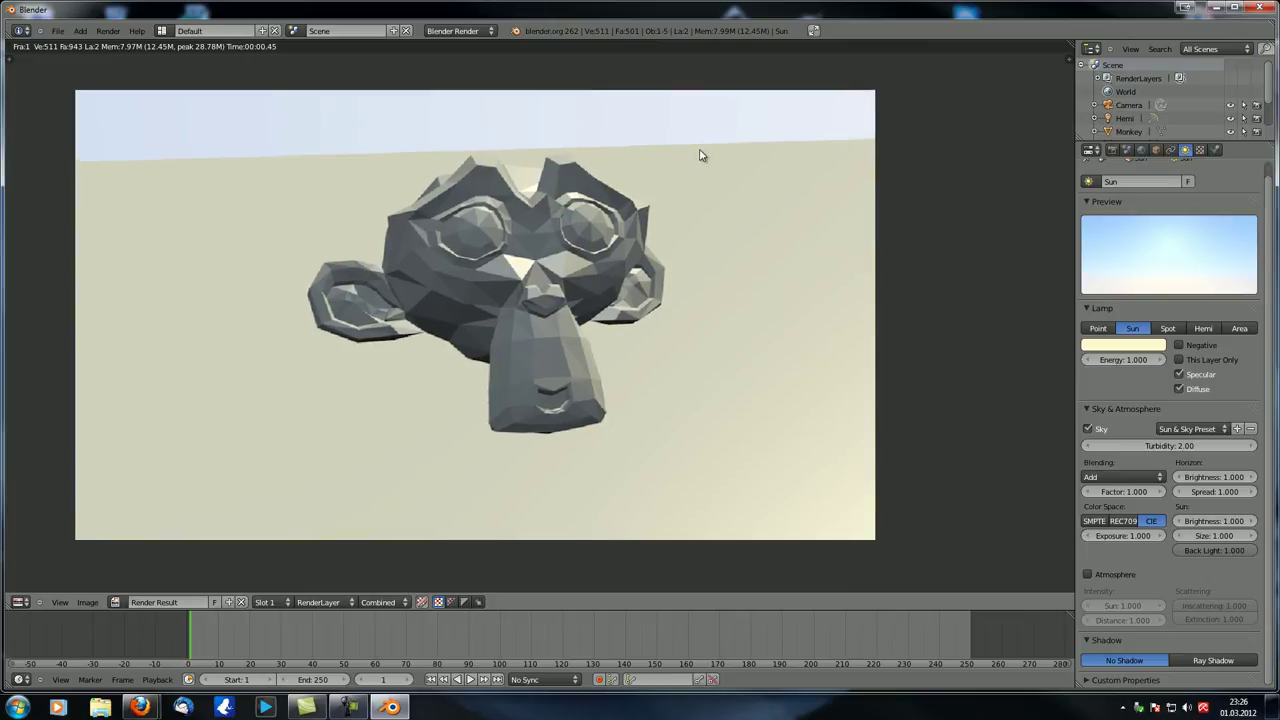
Step: Enable ray-traced shadows for the Sun lamp and set the shadow samples to 12
scroll(488, 267, down, 2)
scroll(488, 267, up, 2)
scroll(490, 276, down, 1)
click(1230, 658)
scroll(1226, 590, down, 2)
click(1150, 630)
text(12)
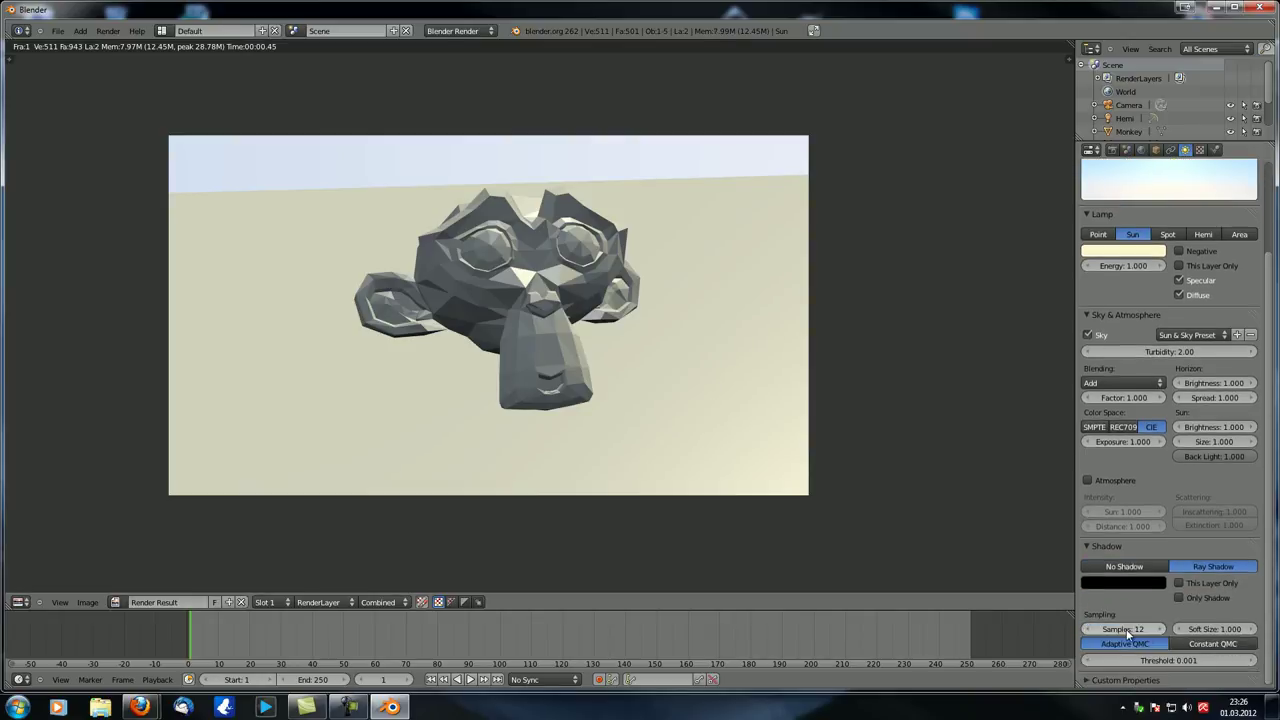
key(Return)
Step: Set the Sun shadow's soft size to 2 and threshold to 0.1, and render the scene
click(1219, 629)
text(2)
key(Return)
click(1160, 661)
text(0.1)
key(Return)
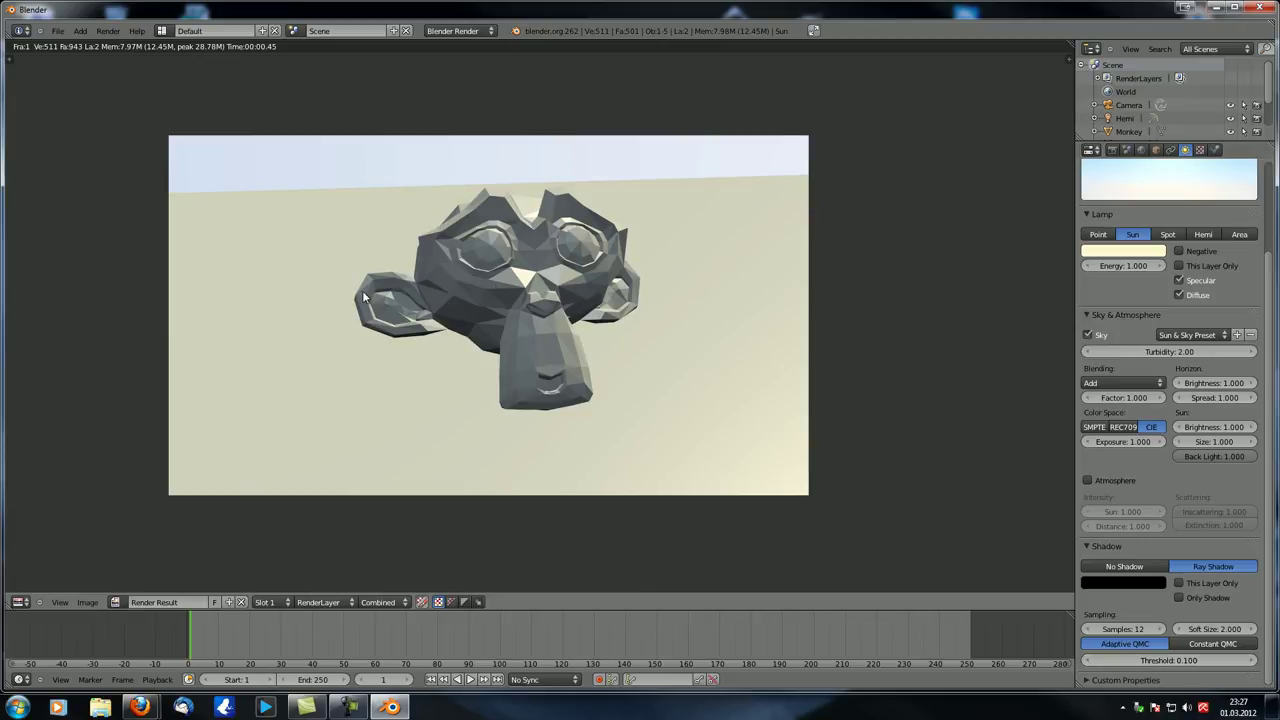
scroll(405, 300, down, 1)
key(F12)
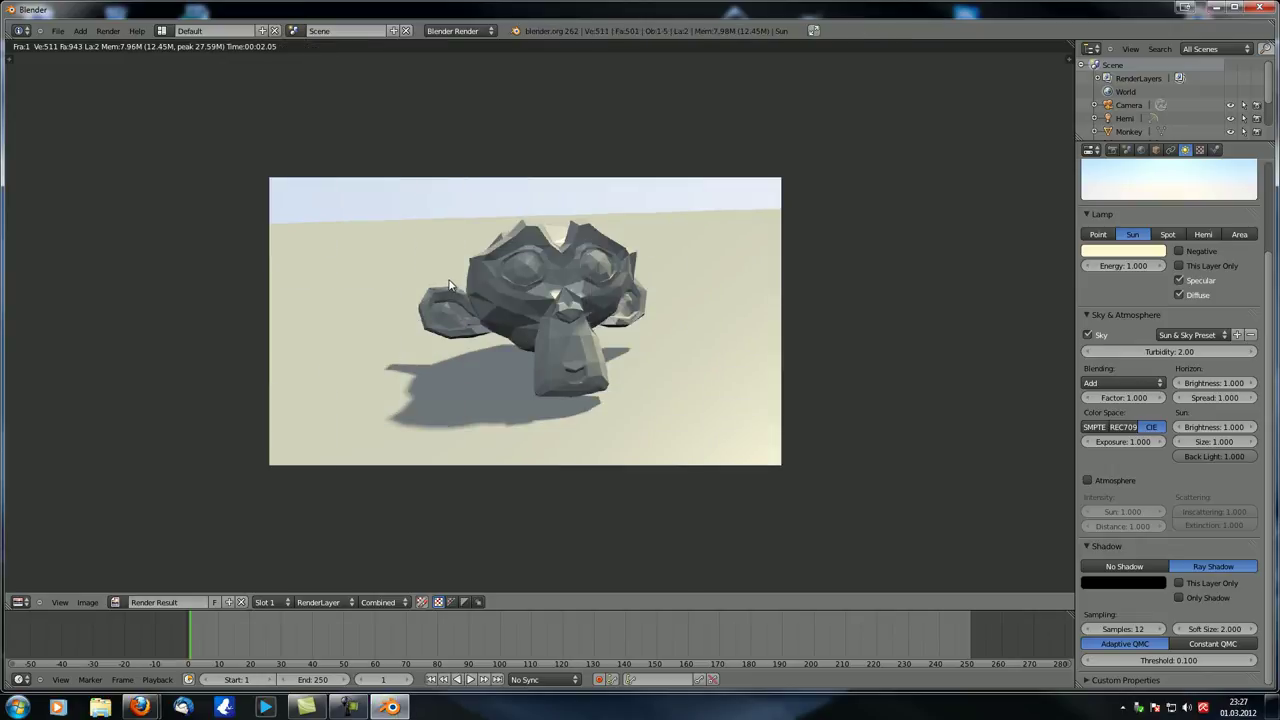
Step: Rotate the camera about 42° around the global Z axis to frame the monkey head from its other side
key(Escape)
key(KP_0)
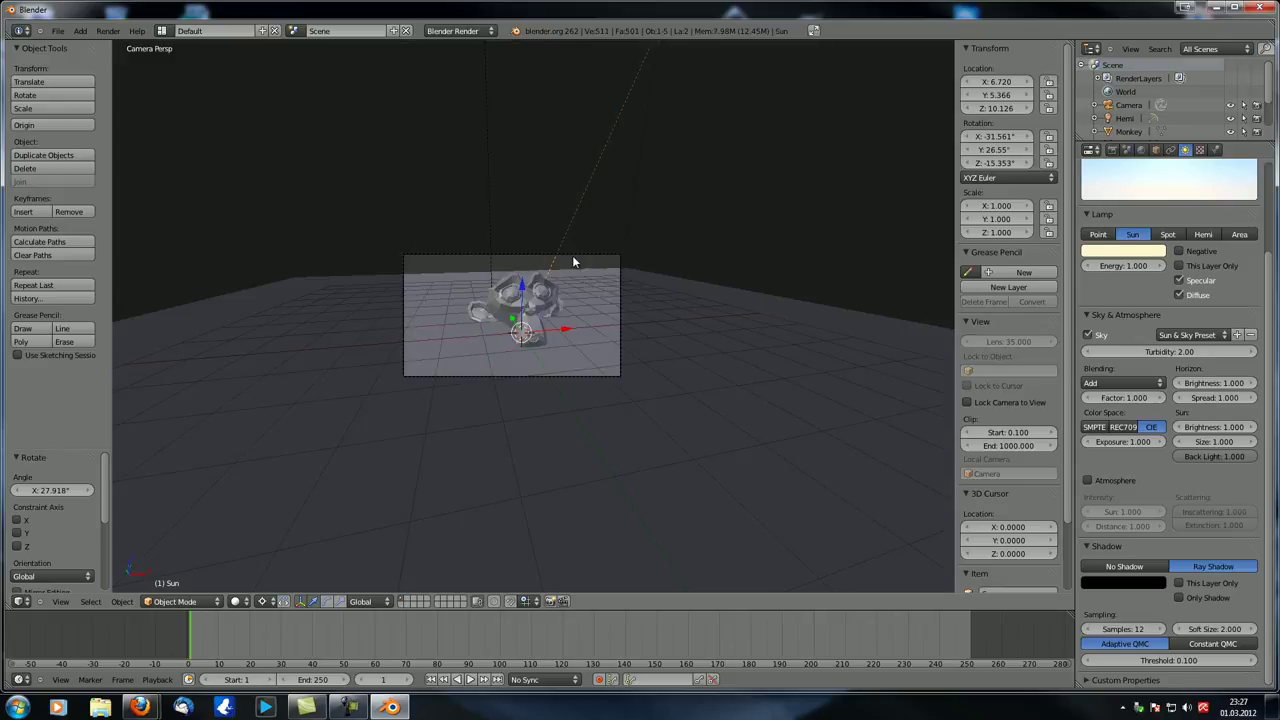
right_click(572, 255)
key(r)
key(z)
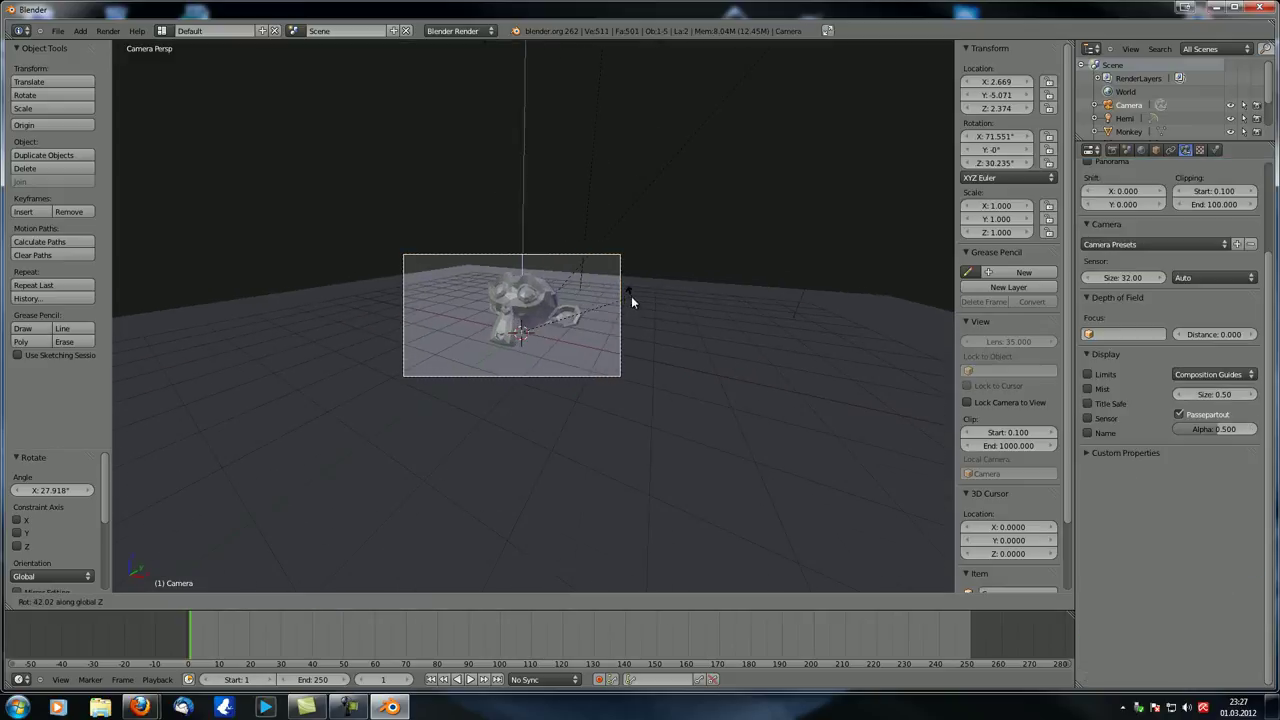
click(631, 297)
Step: Render the scene from the rotated camera and examine the lighting and soft shadow around the monkey head up close
key(F12)
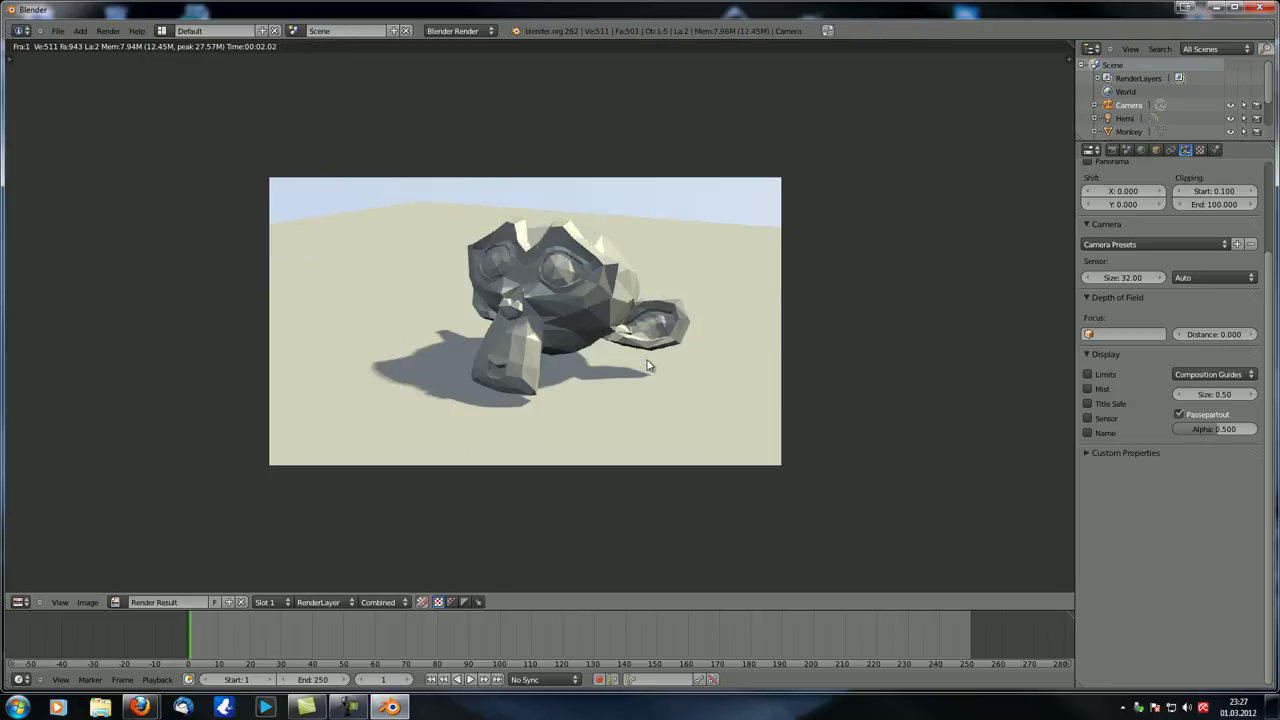
scroll(650, 363, up, 2)
scroll(686, 343, up, 1)
scroll(686, 343, down, 1)
scroll(686, 343, up, 1)
scroll(686, 343, up, 1)
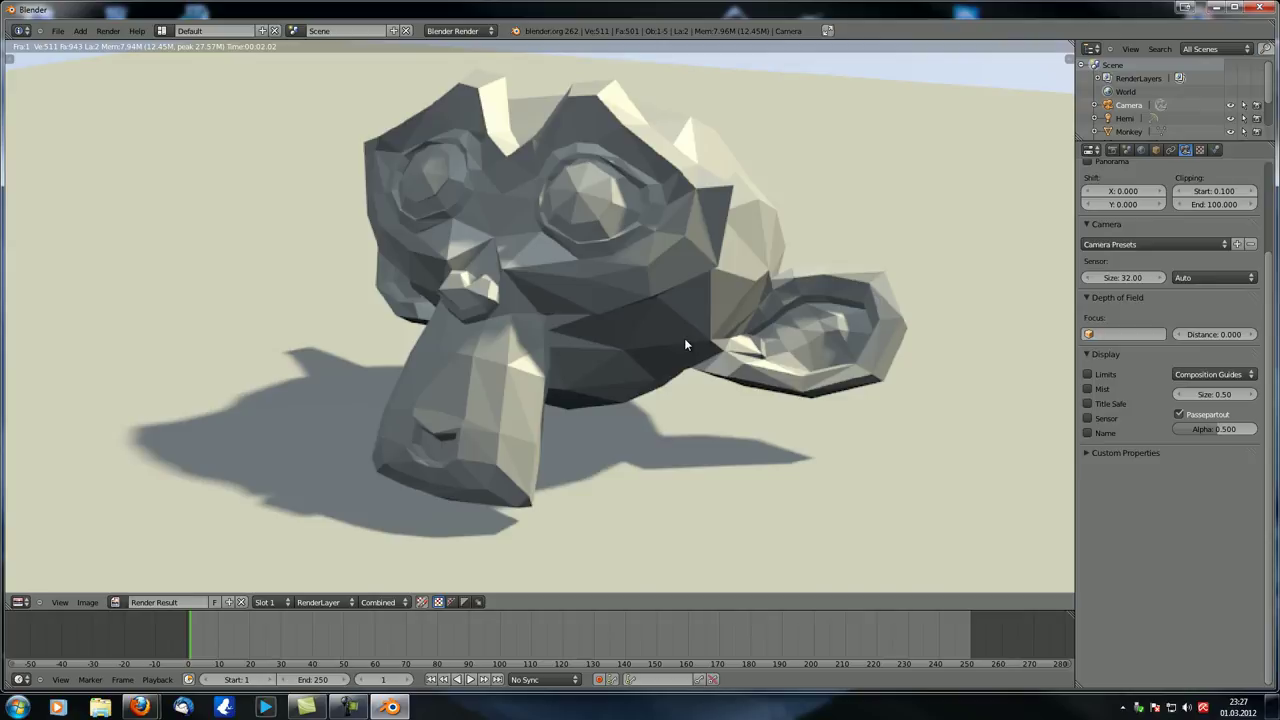
scroll(686, 344, down, 1)
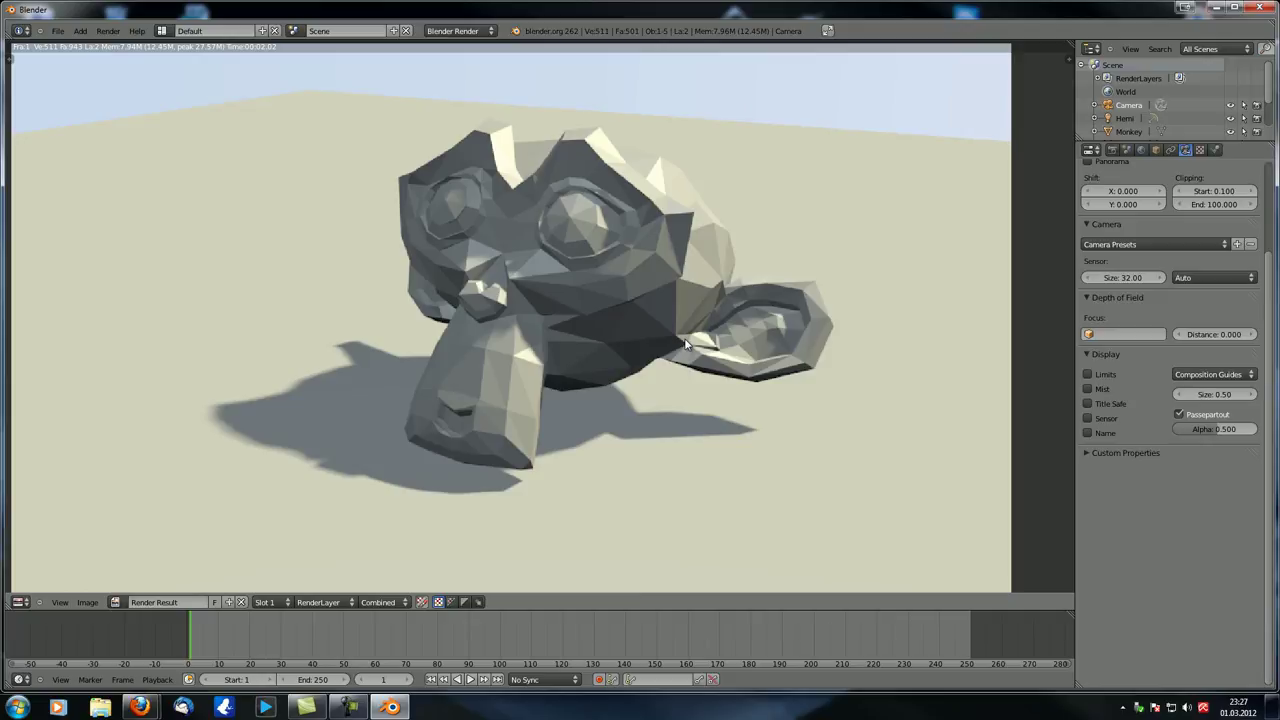
scroll(686, 345, down, 1)
key(Escape)
Step: Inspect the arrangement of the ground plane, monkey head, camera and lamps from outside the camera view
middle_drag(655, 374, 661, 408)
scroll(500, 380, up, 3)
middle_drag(400, 357, 719, 375)
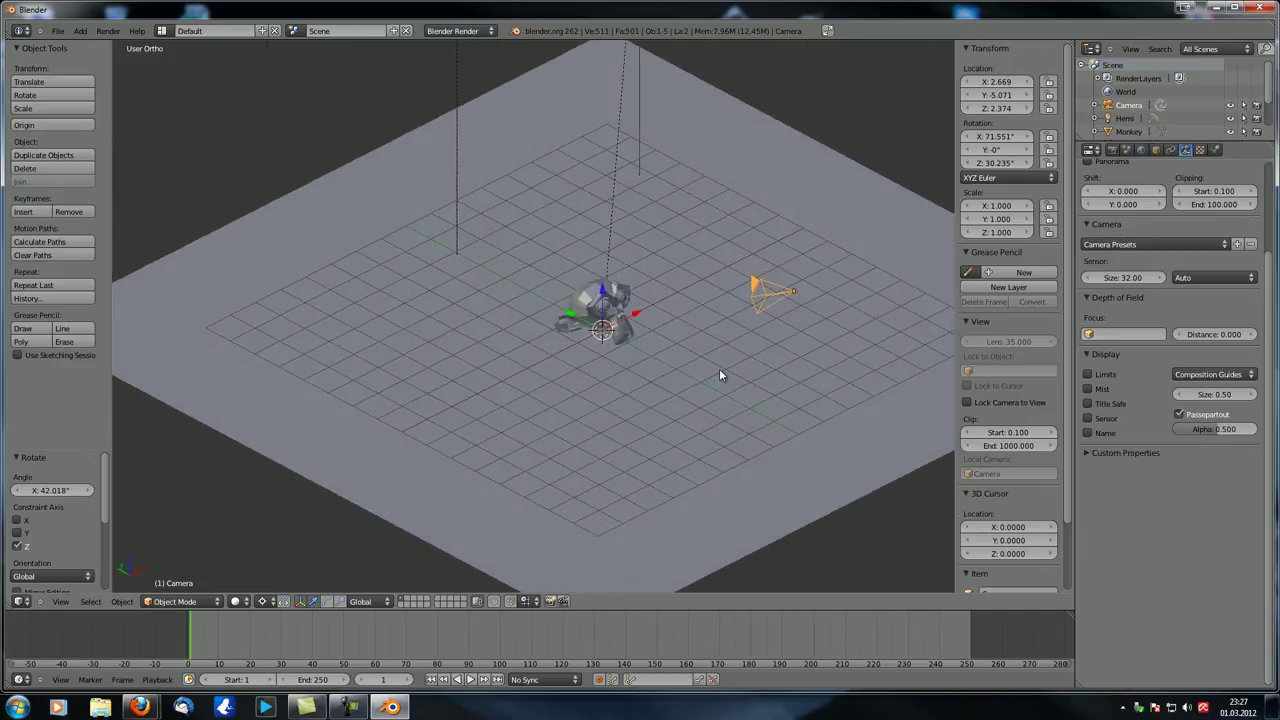